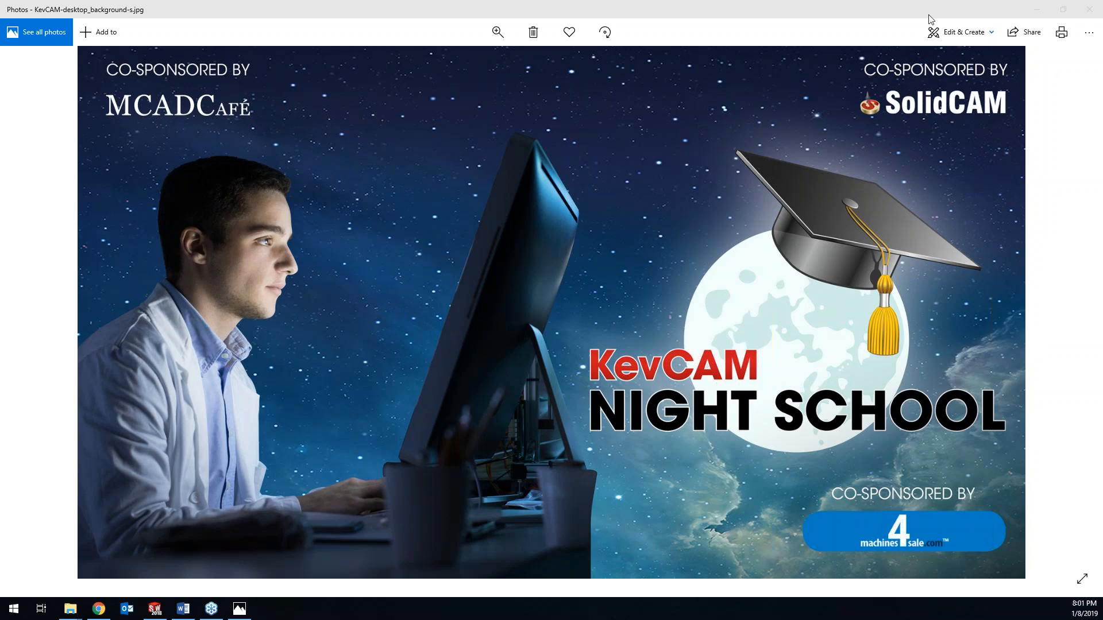
- Switch to SOLIDWORKS and inspect the wheel from the MAC 1 (1- Position) coordinate system and around its spoke side
click(1037, 9)
click(1037, 9)
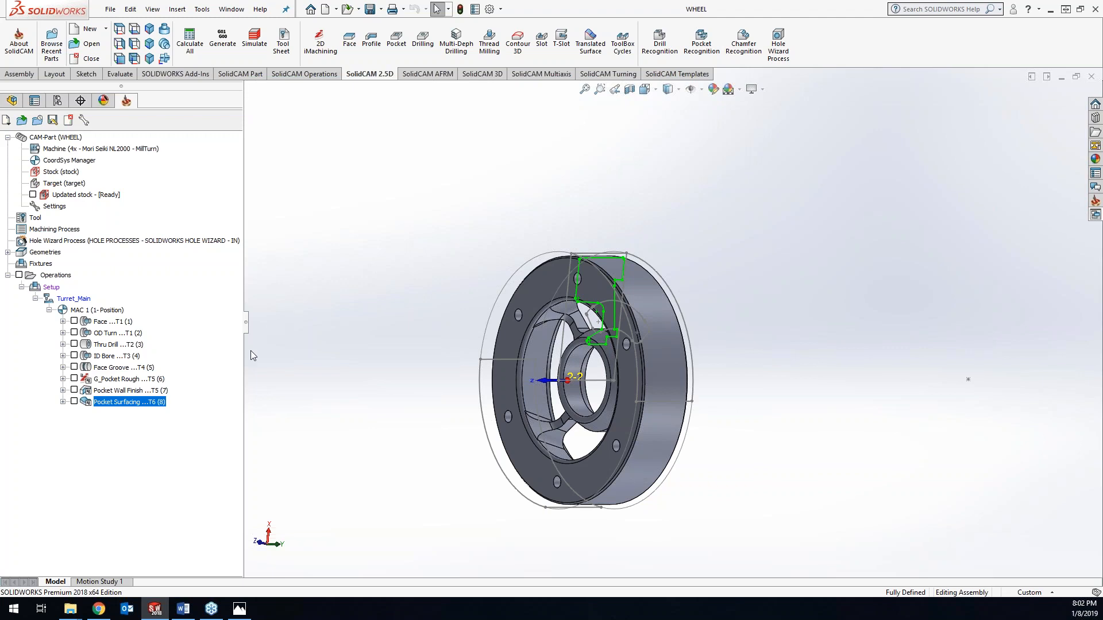
click(87, 311)
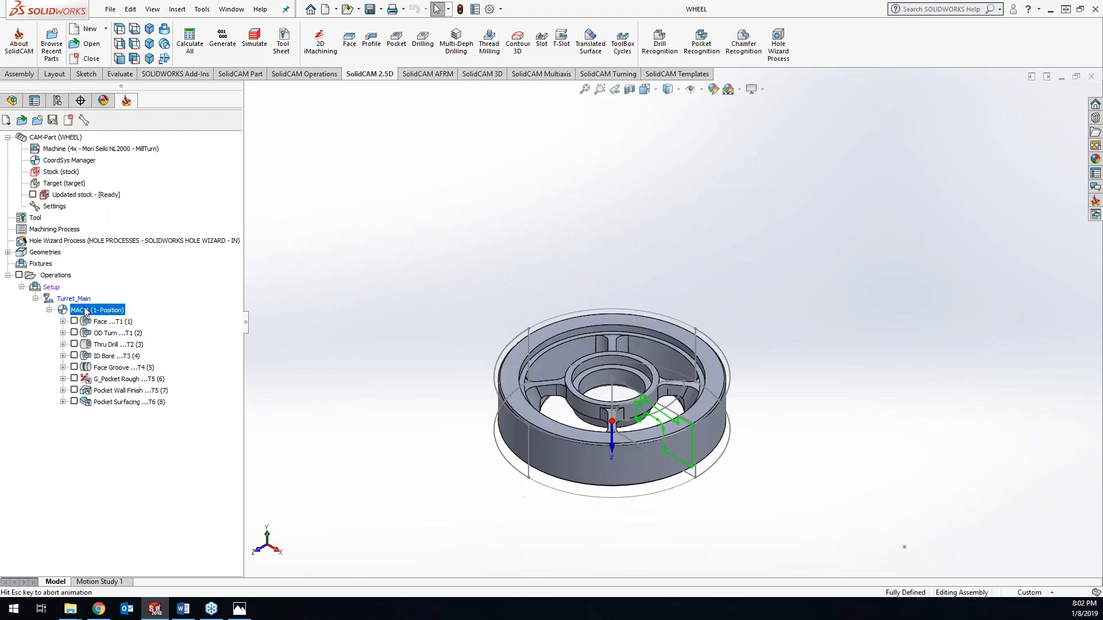
middle_drag(746, 327, 660, 334)
middle_drag(544, 296, 520, 301)
scroll(520, 302, down, 2)
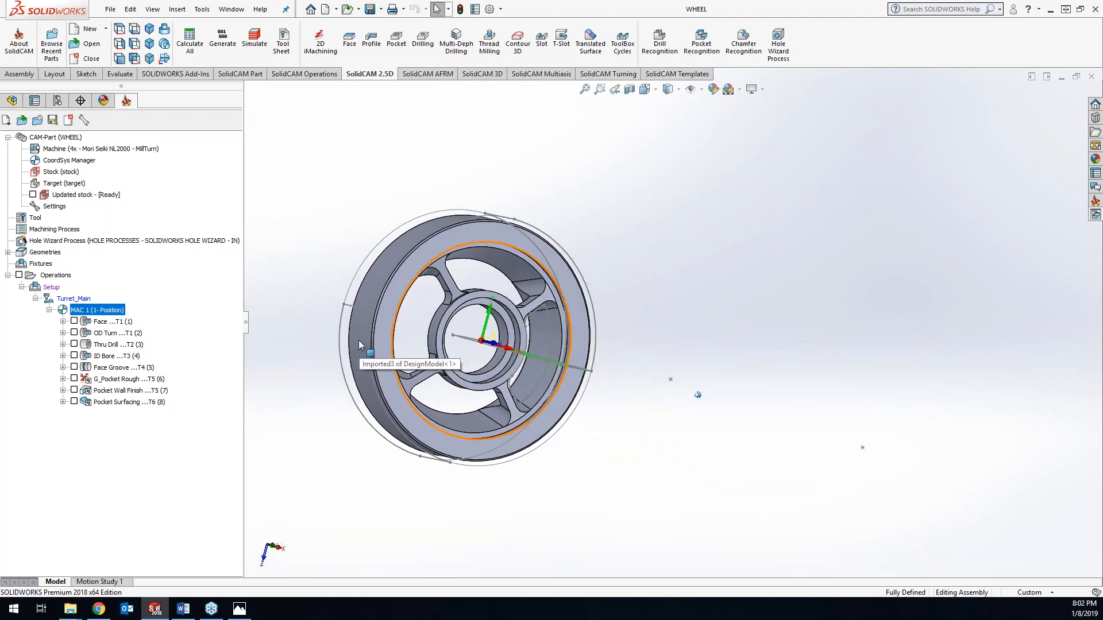
- Display the Face, OD Turn, Thru Drill, ID Bore and Face Groove toolpaths on a straight side view of the wheel
click(74, 321)
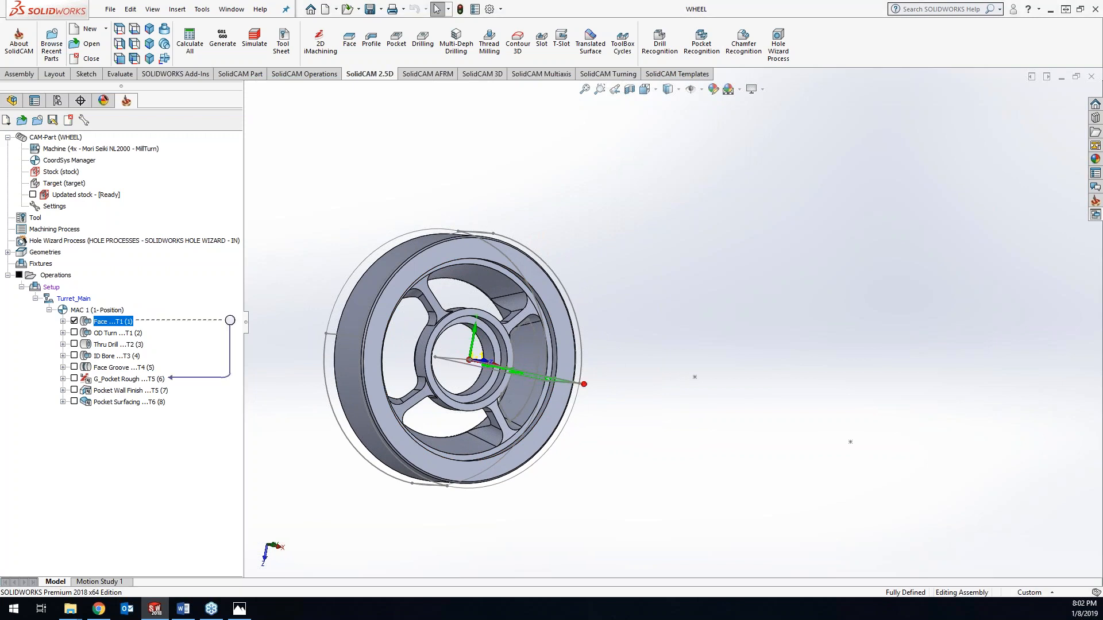
click(74, 332)
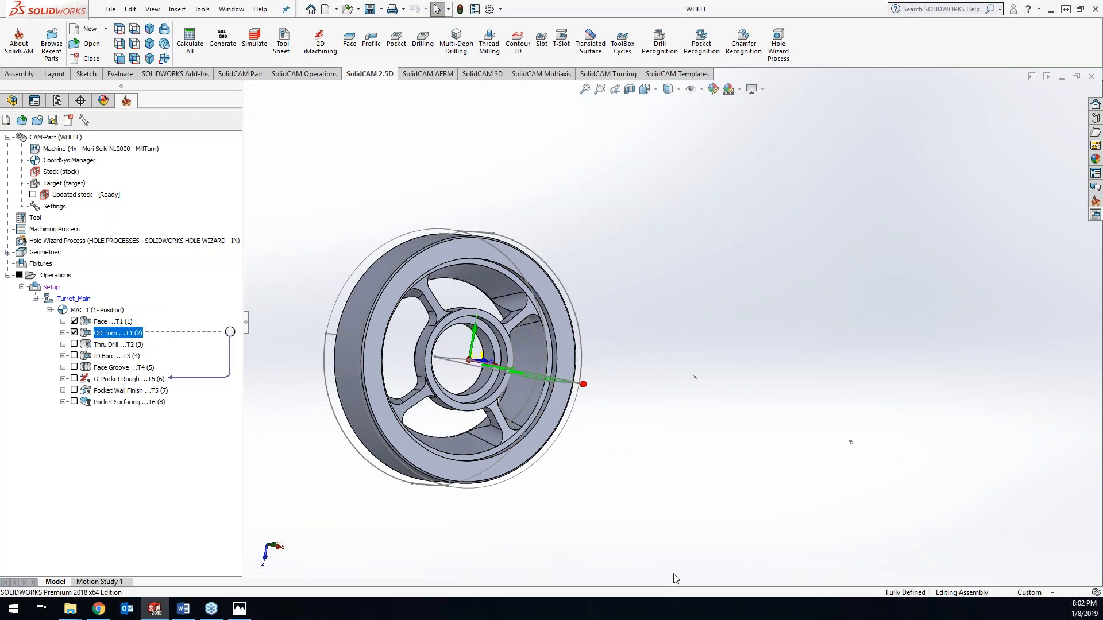
middle_drag(654, 332, 646, 331)
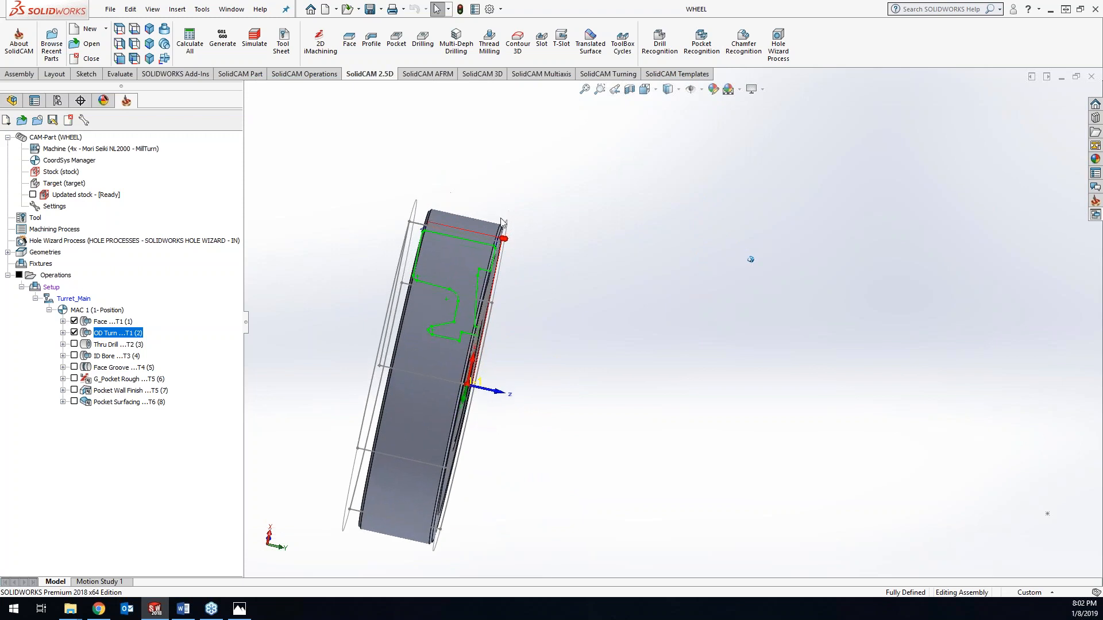
click(163, 44)
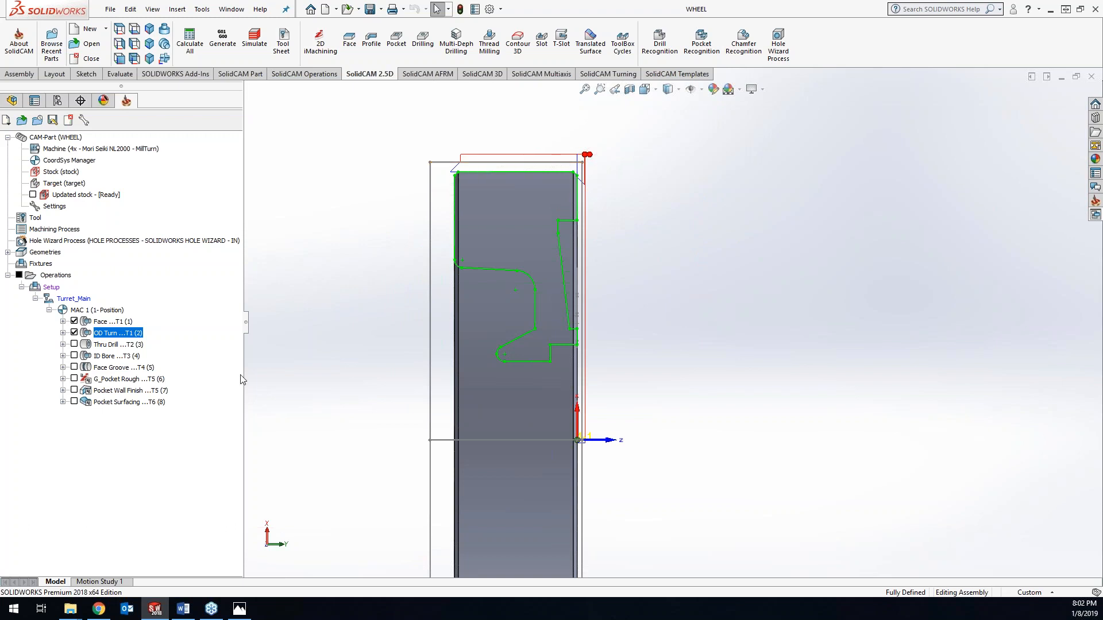
click(74, 344)
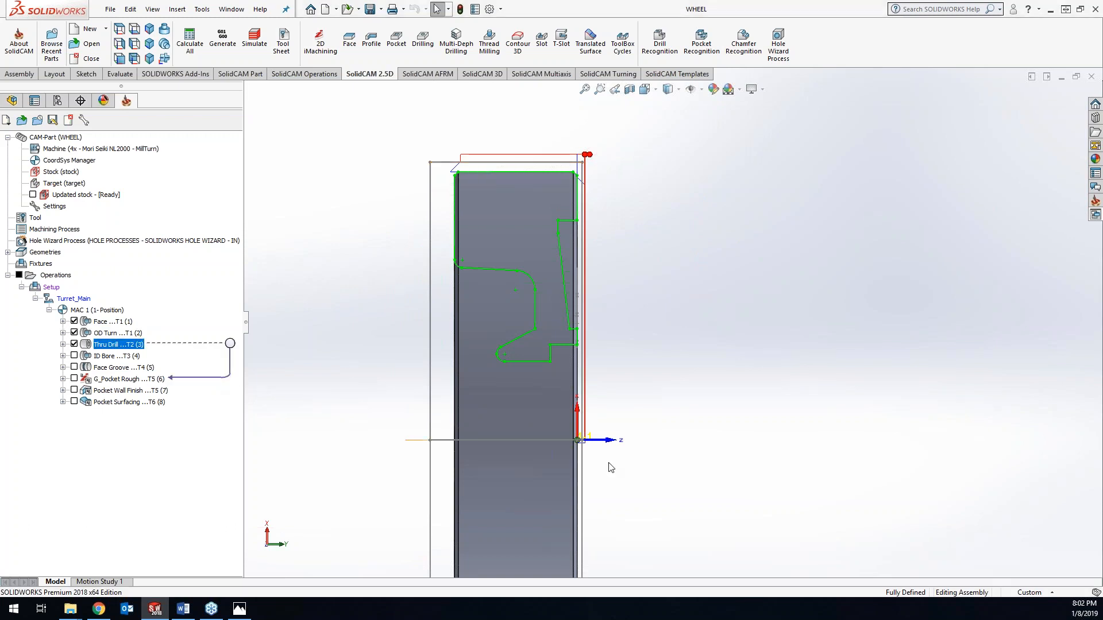
click(74, 357)
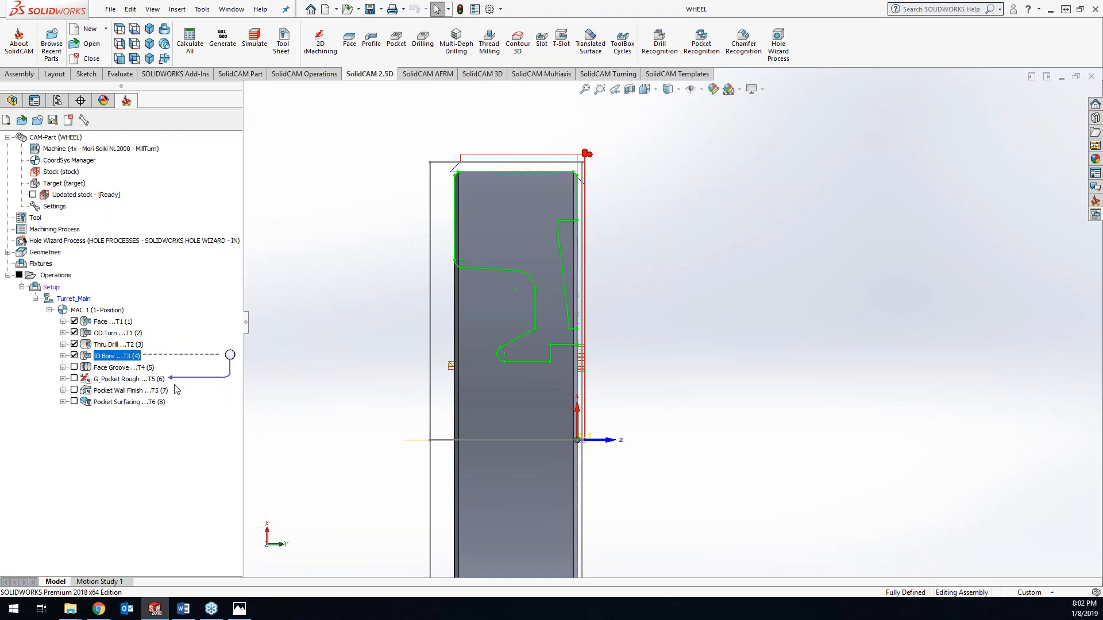
click(74, 368)
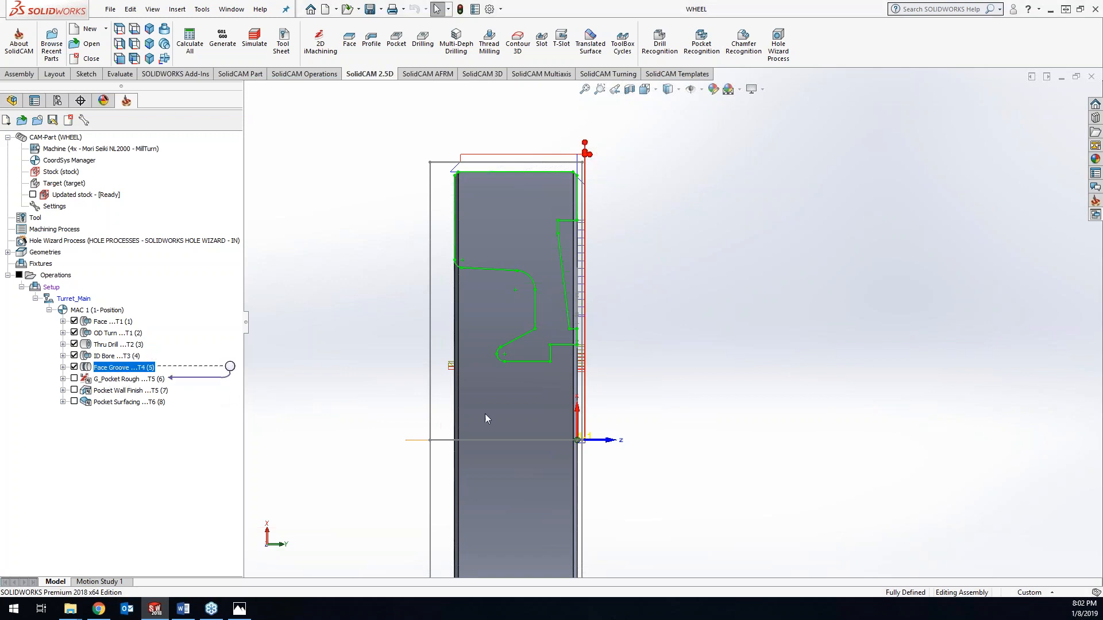
- Add the G_Pocket Rough toolpath to the display with the wheel turned to show its pockets
key(Left)
key(Left)
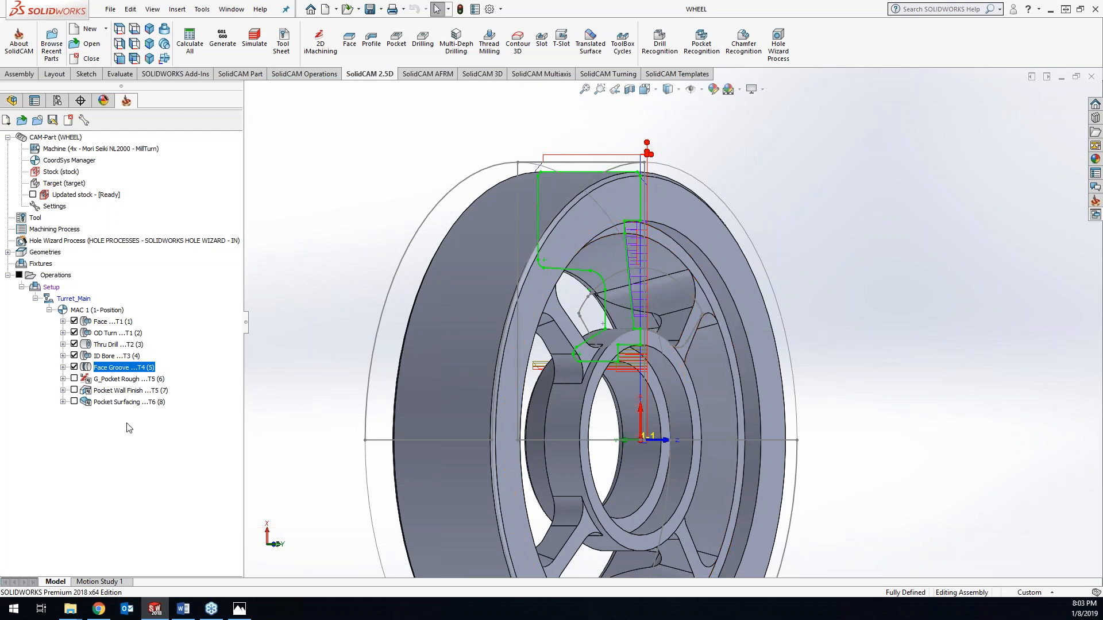
click(74, 378)
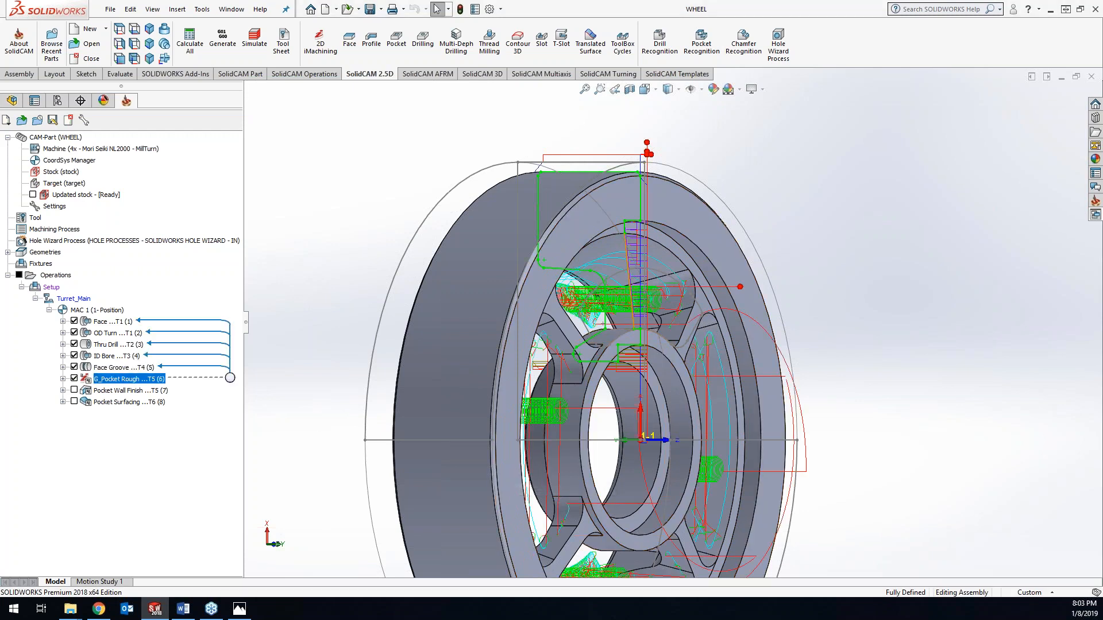
- Hide all toolpaths, view the Pocket Wall Finish toolpath alone on the wheel face, and hide it again
click(20, 276)
click(74, 390)
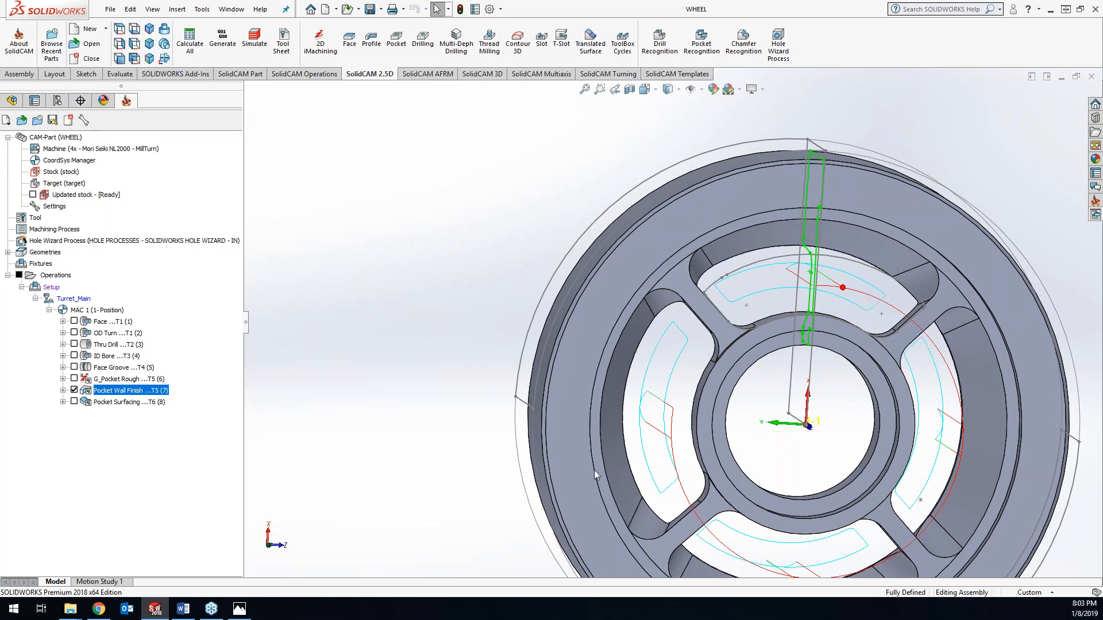
click(73, 390)
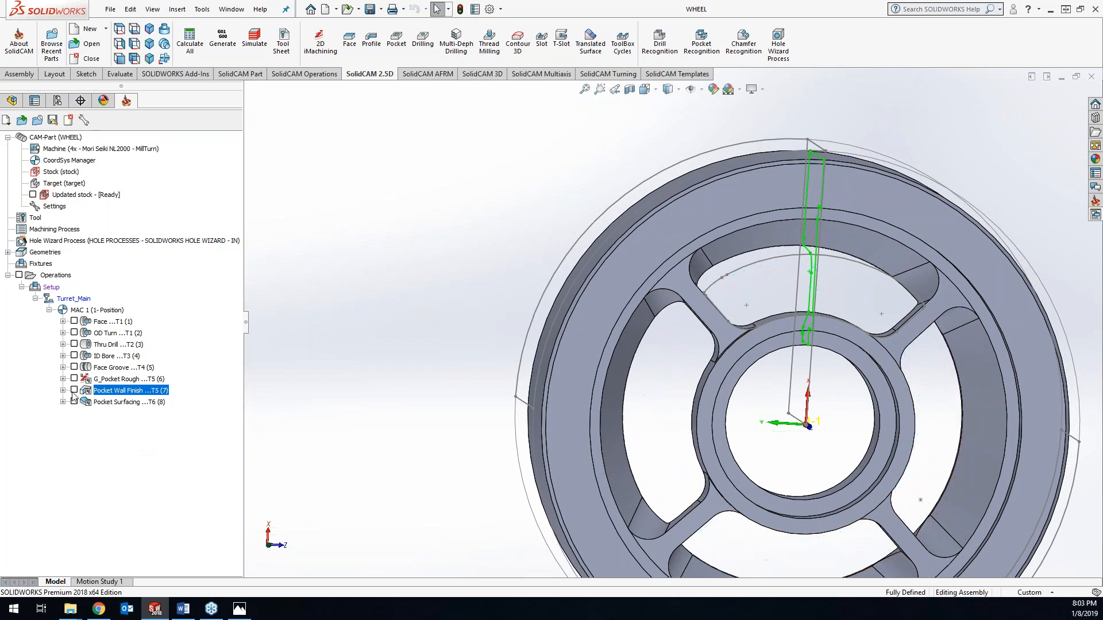
- Display the Pocket Surfacing toolpath and open that operation's simulation in SolidVerify mode
click(74, 402)
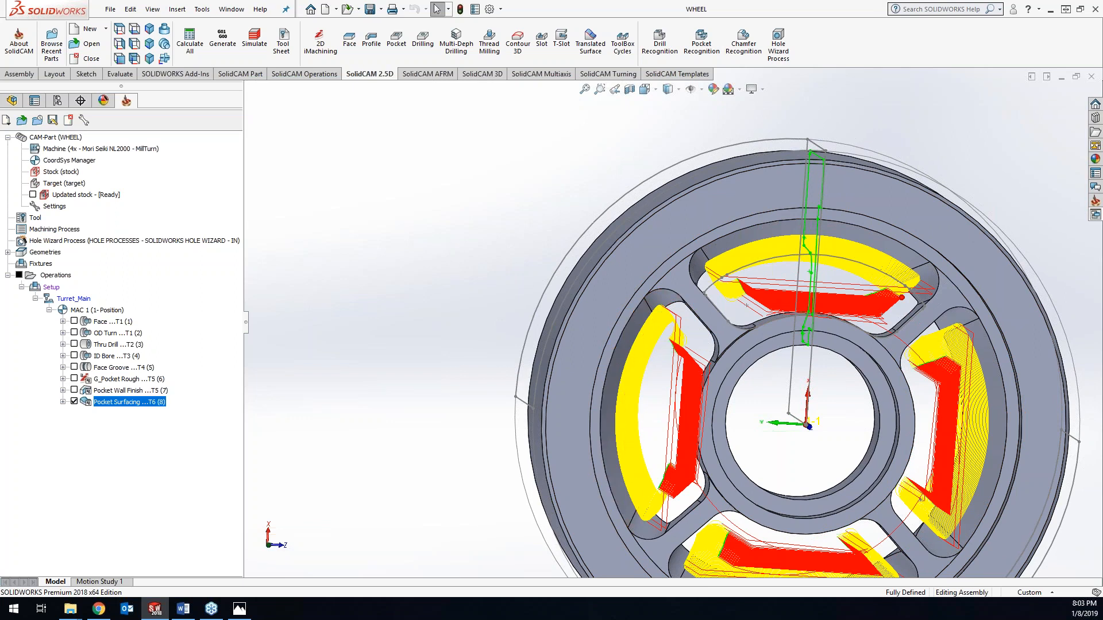
right_click(128, 403)
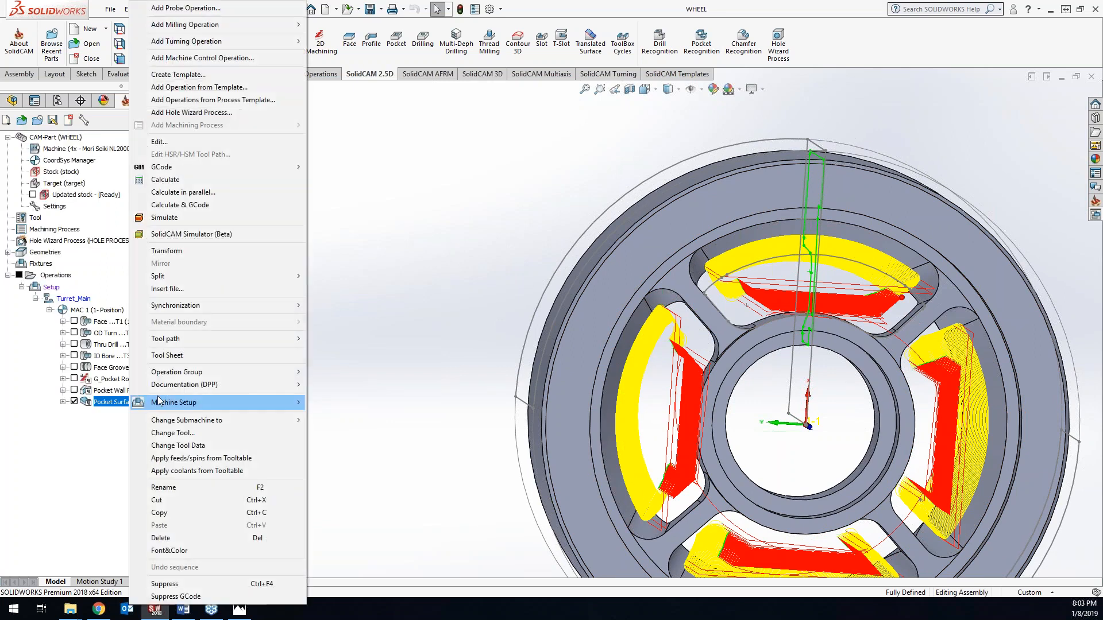
click(194, 218)
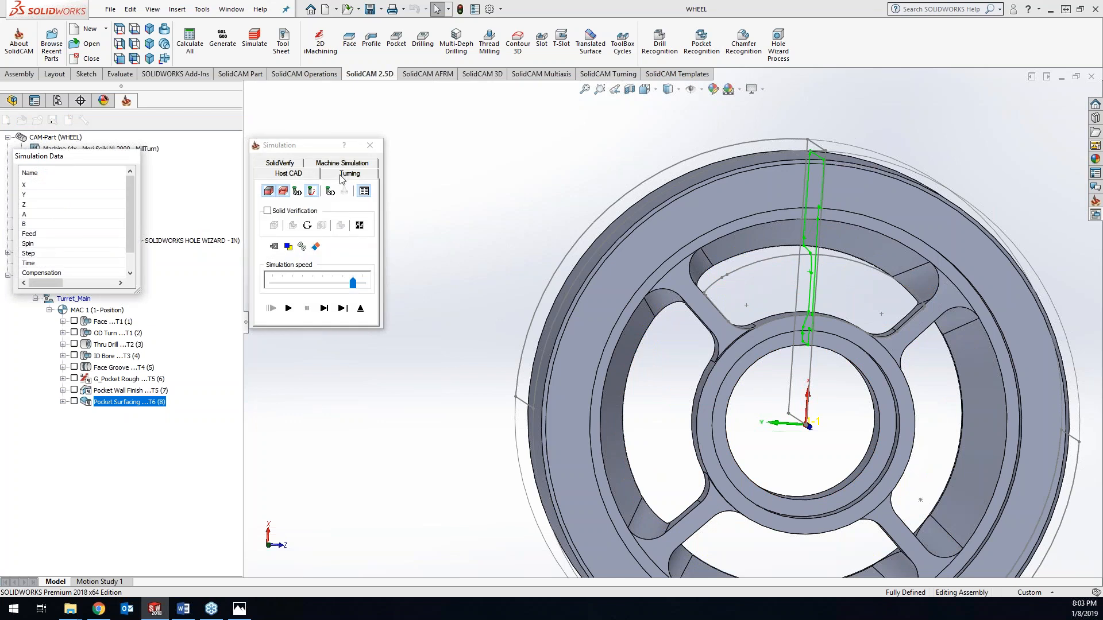
click(286, 164)
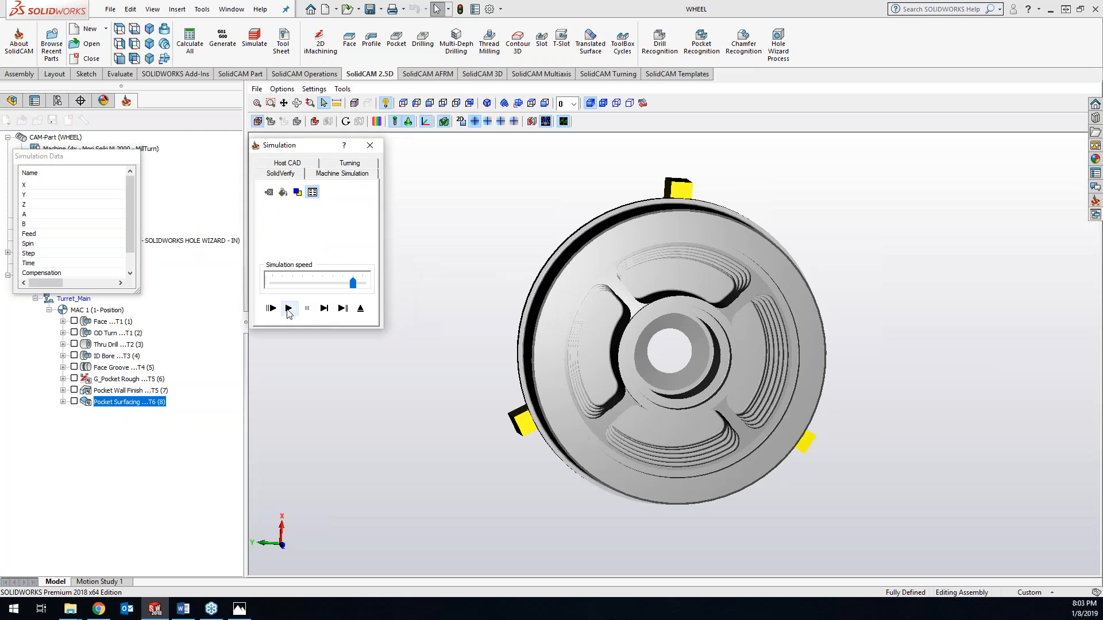
- Check and accept the verification accuracy settings, and run the Pocket Surfacing simulation
click(313, 89)
click(329, 127)
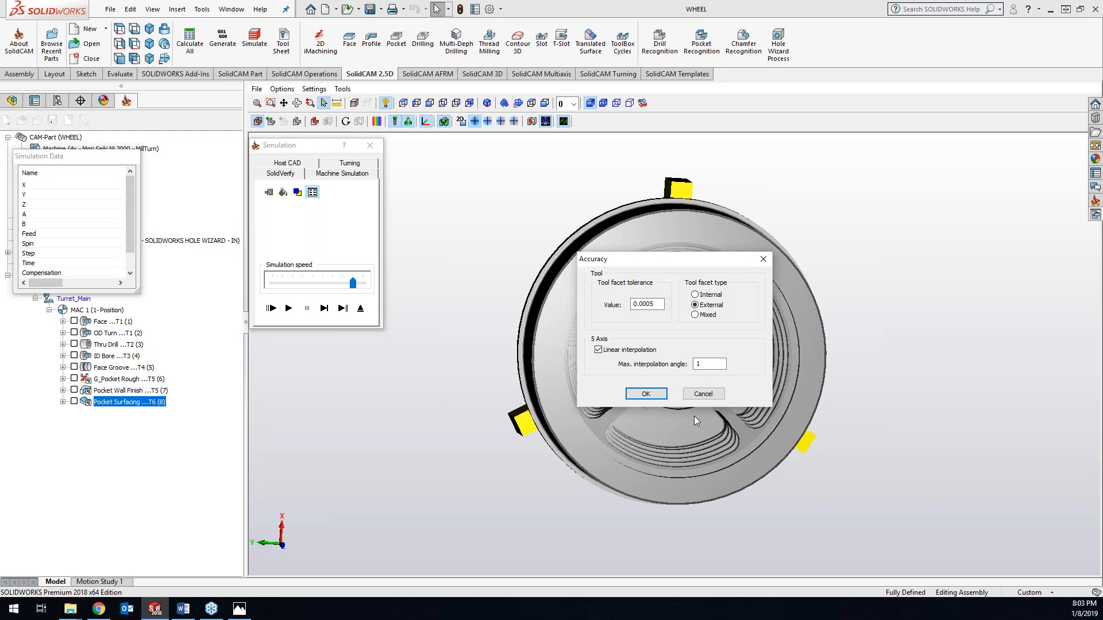
click(646, 394)
click(288, 308)
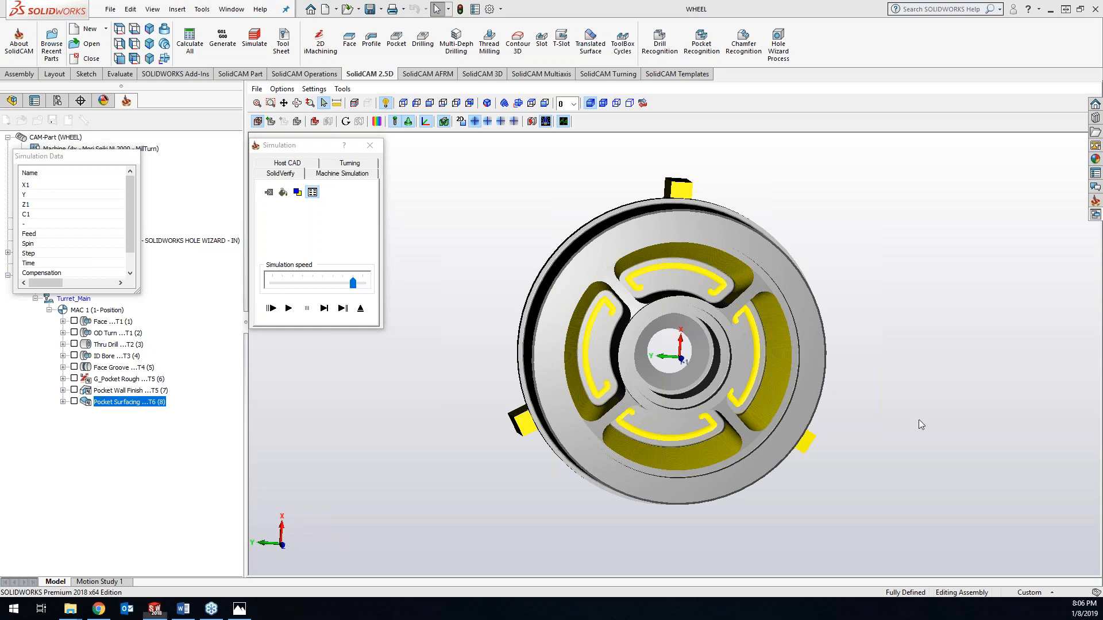
- Compare the machined stock with the target model and inspect the coloured result on both sides of the wheel
middle_drag(922, 386, 701, 275)
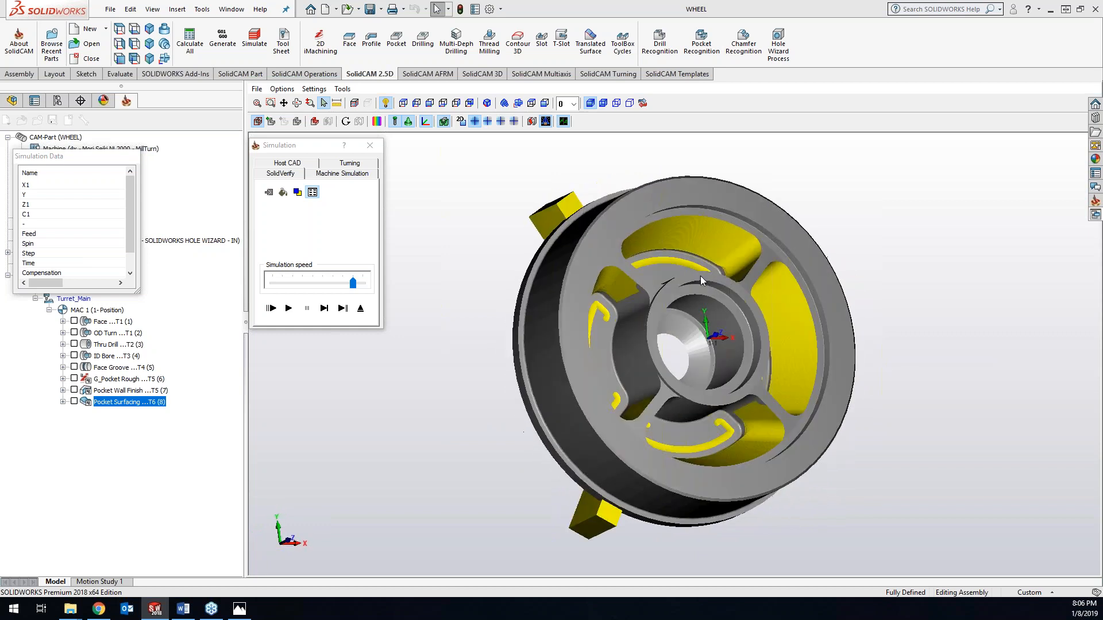
click(376, 121)
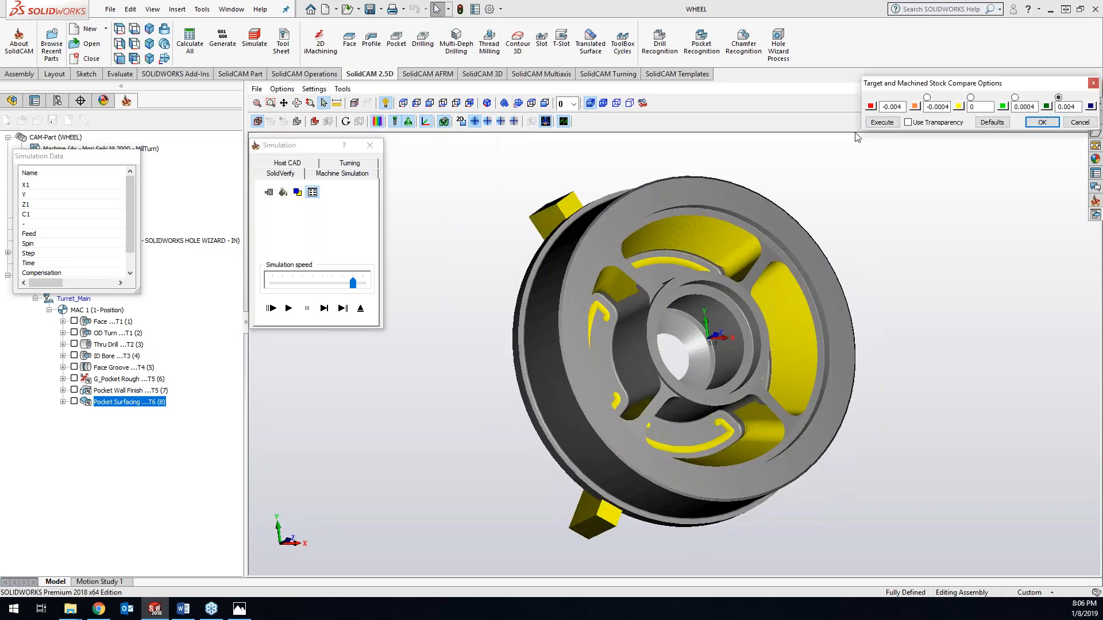
click(882, 122)
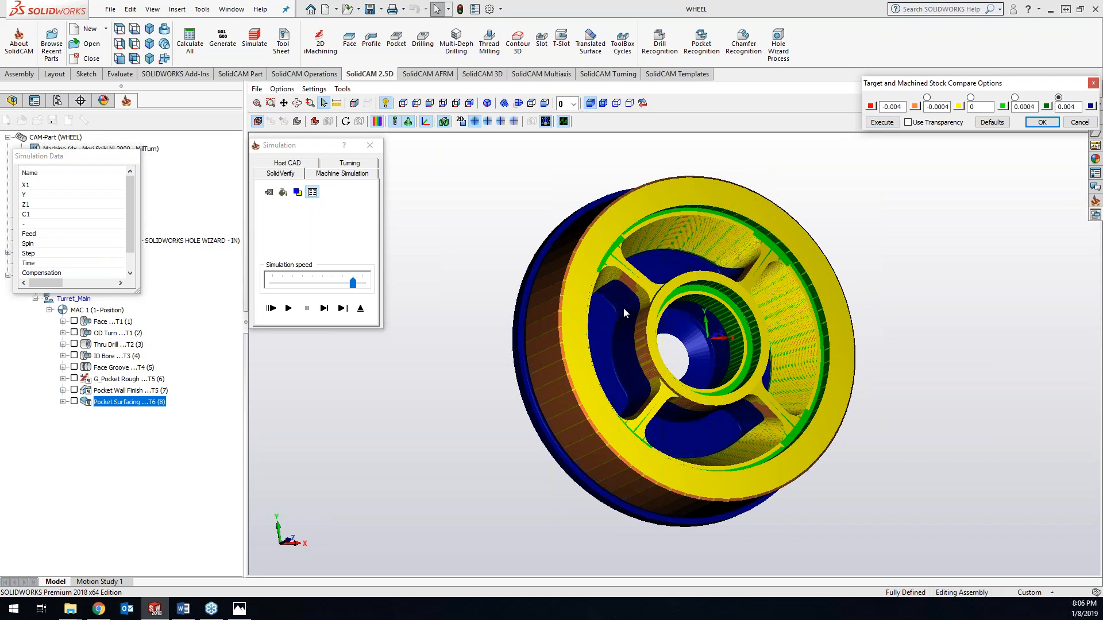
middle_drag(725, 374, 970, 399)
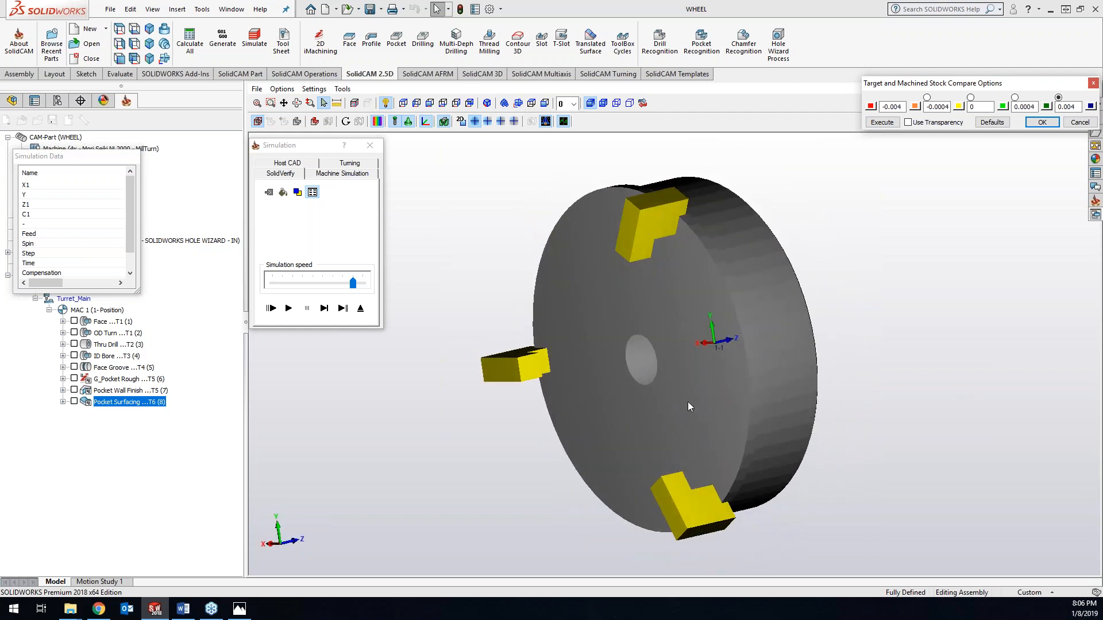
- Close the stock comparison and the simulation, and hide the Pocket Surfacing toolpath
click(1041, 122)
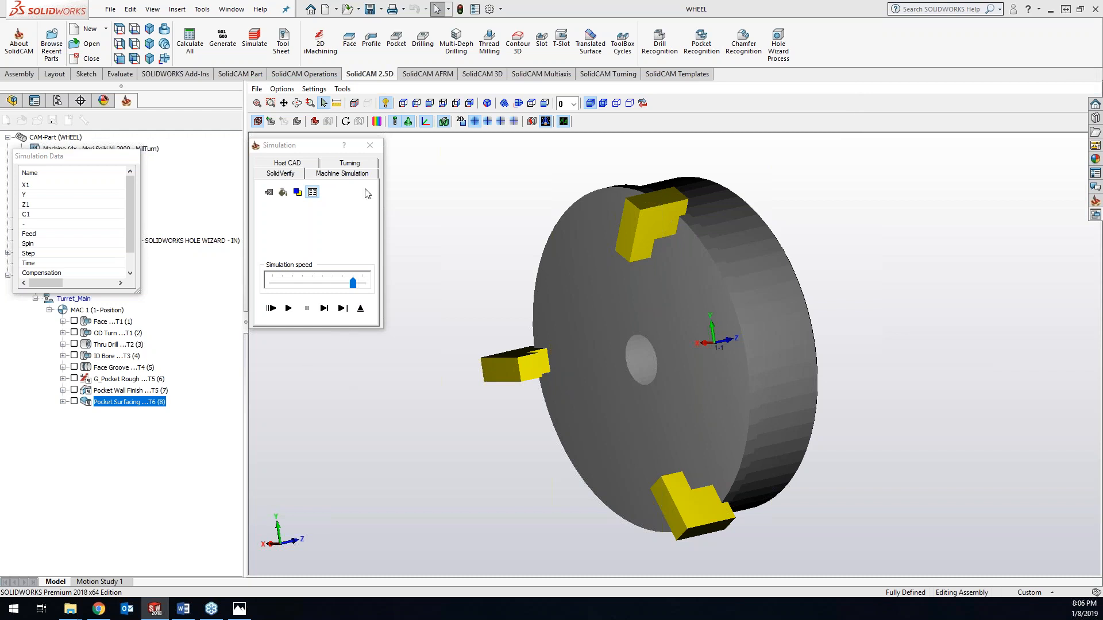
click(370, 146)
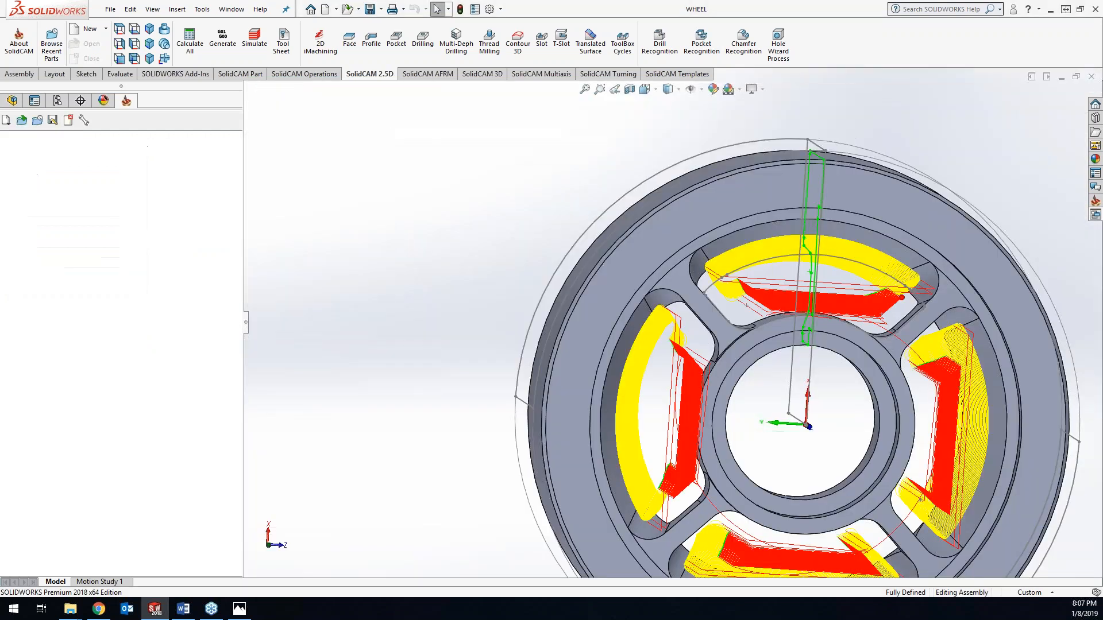
click(74, 401)
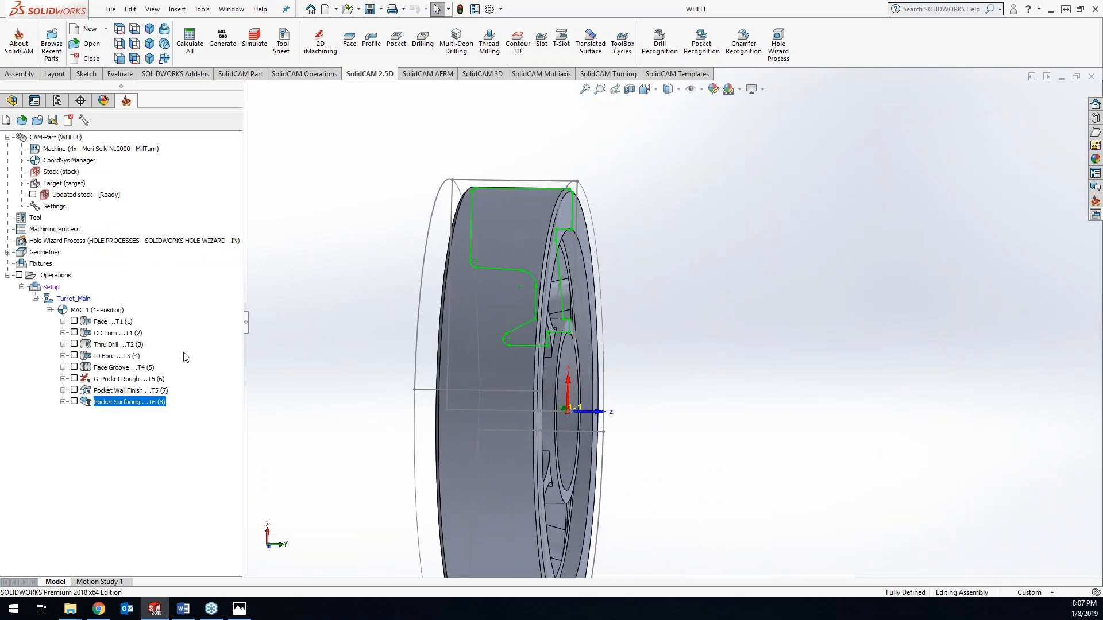
- Open the machine setup of Setup with its machine preview placed beside the settings
click(52, 287)
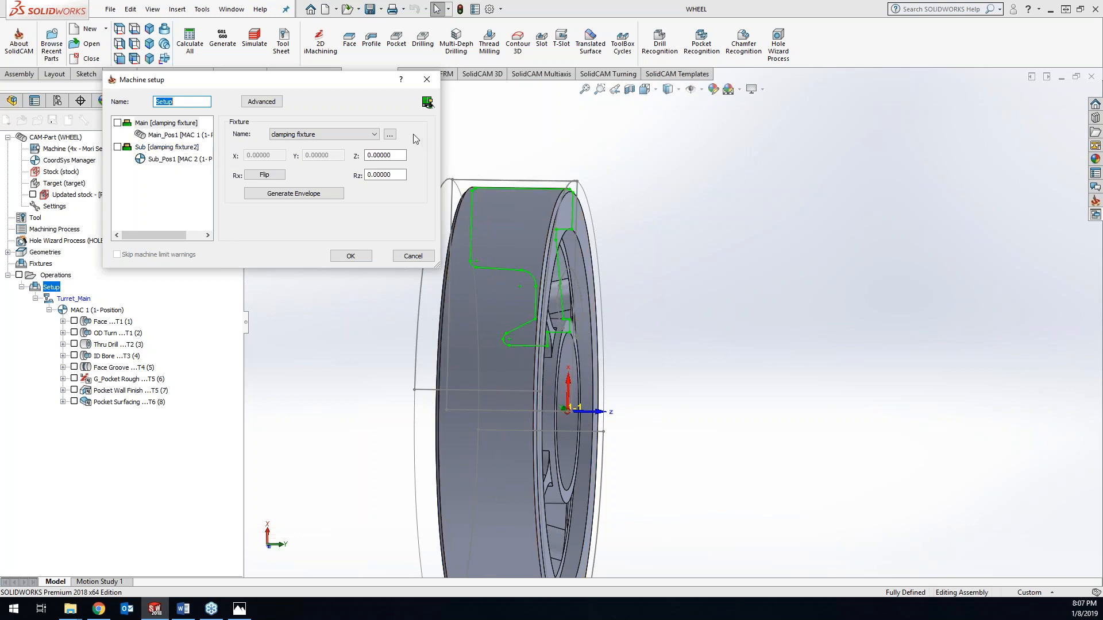
click(428, 102)
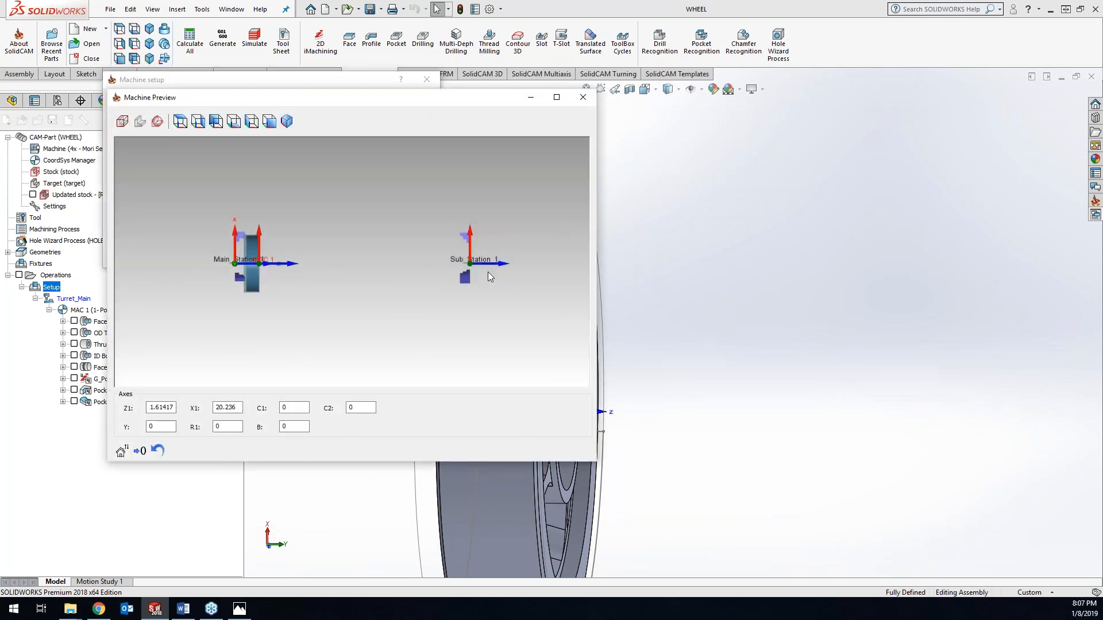
drag(418, 100, 775, 93)
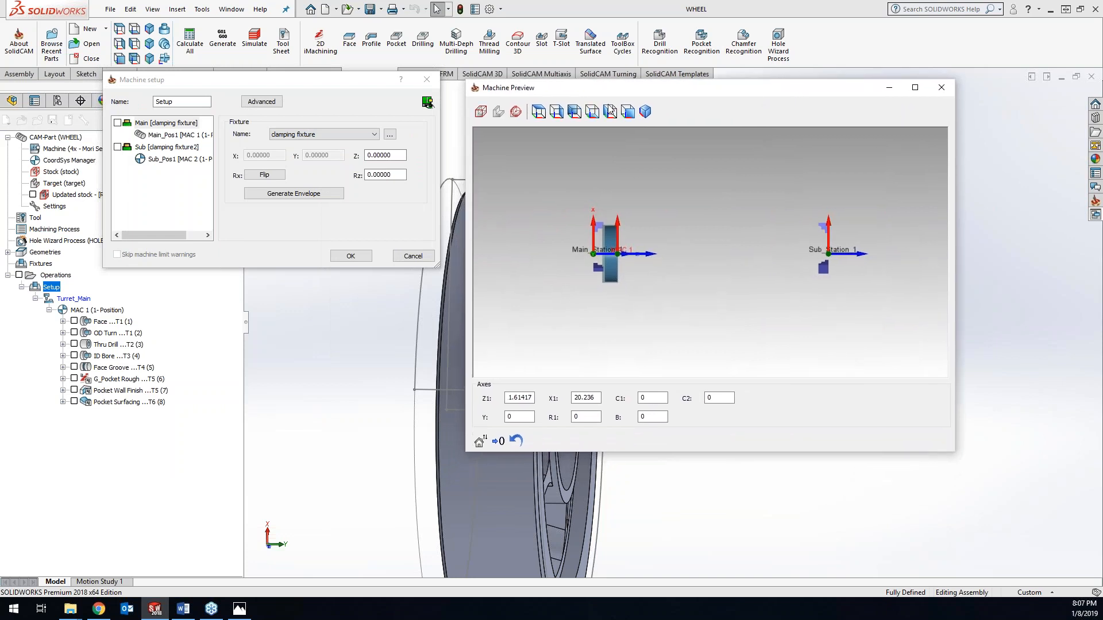
- Put the stock in the sub spindle position Sub_Pos1, inspect it in the machine preview, and close the preview
click(179, 135)
click(178, 159)
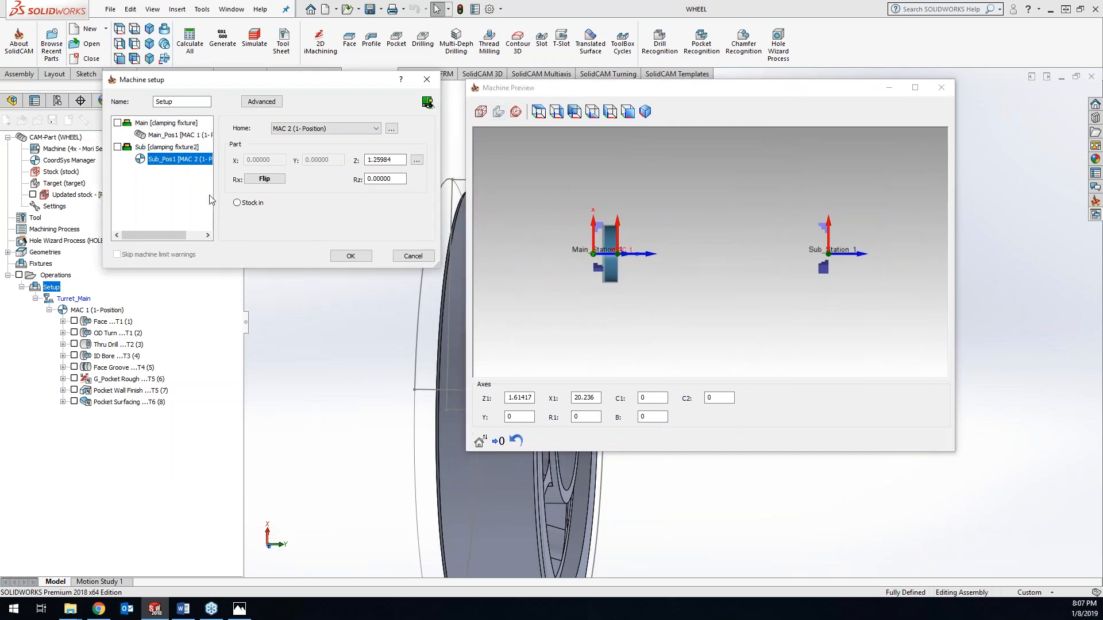
click(831, 319)
scroll(844, 241, up, 6)
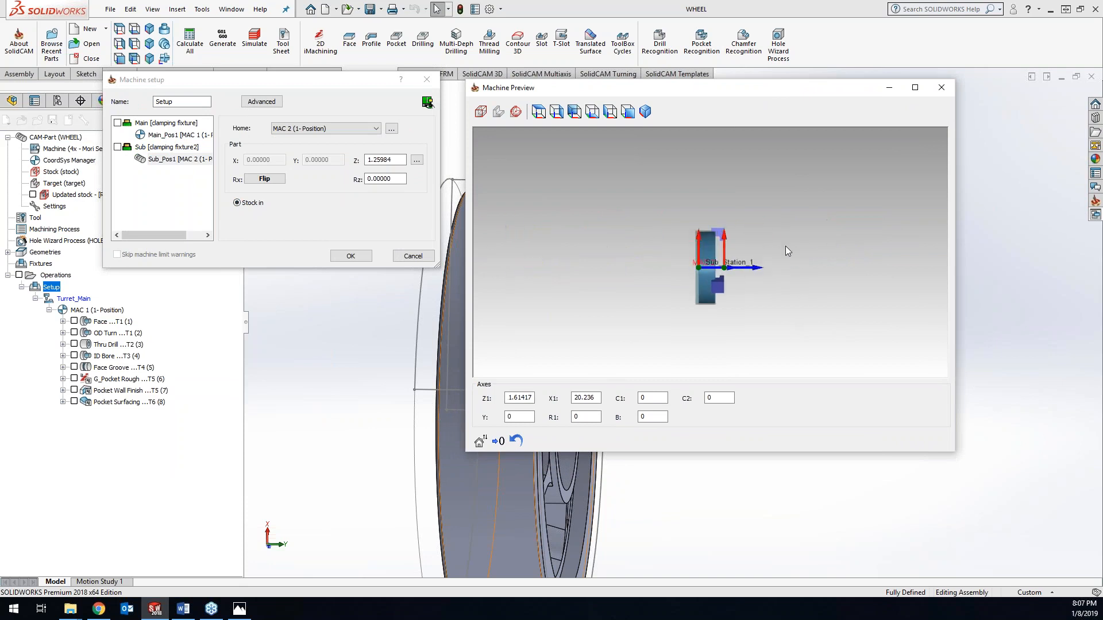
scroll(746, 304, up, 2)
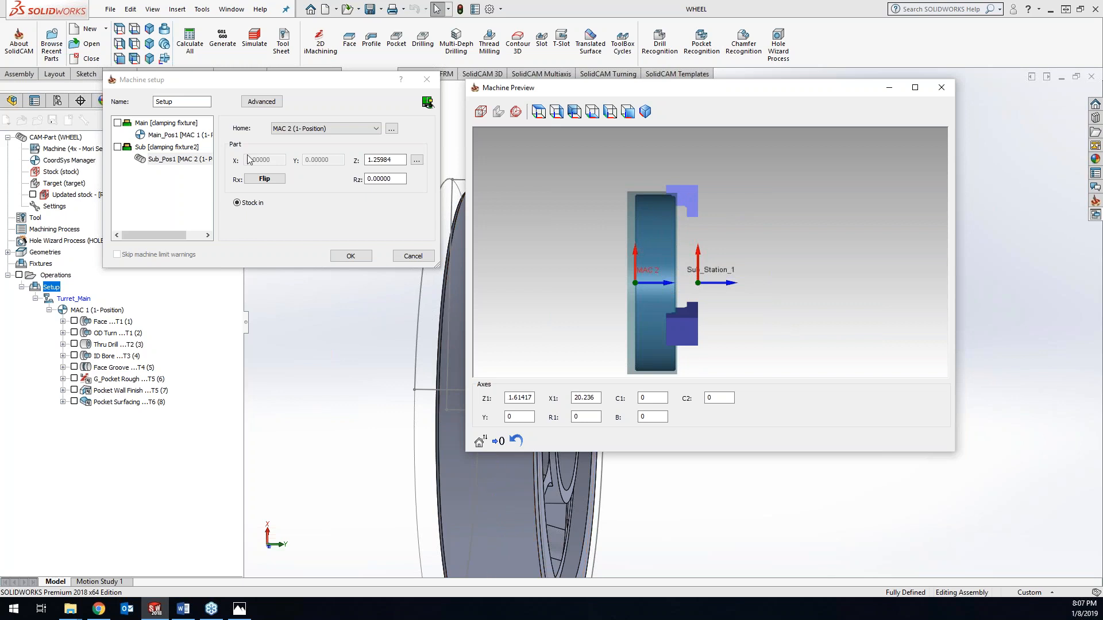
click(941, 87)
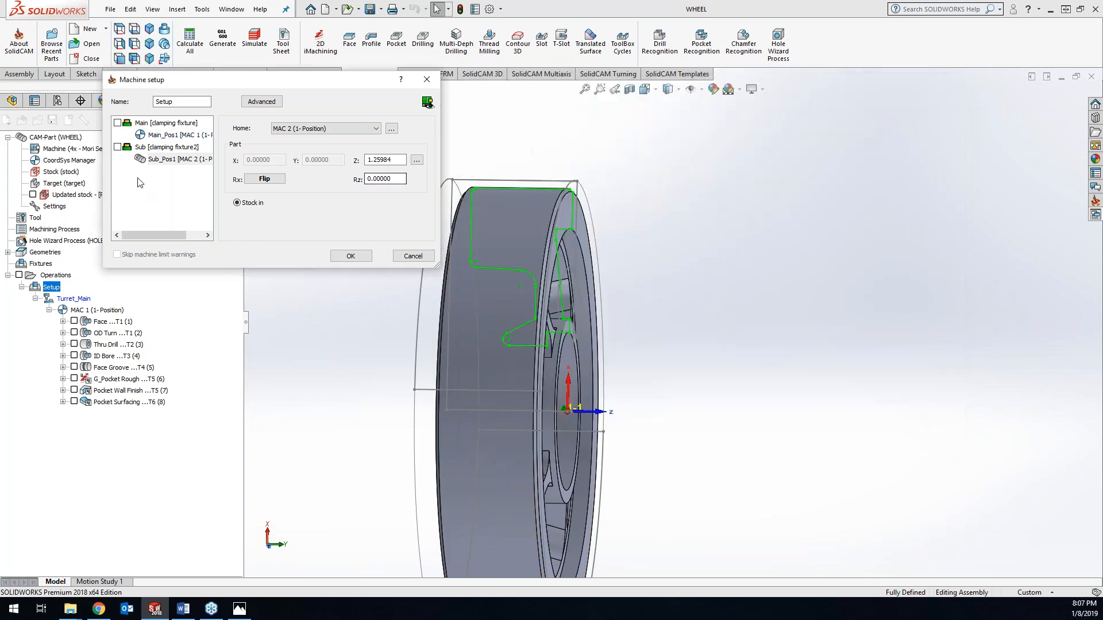
- Put the stock in the main spindle position Main_Pos1 and accept the machine setup
click(168, 135)
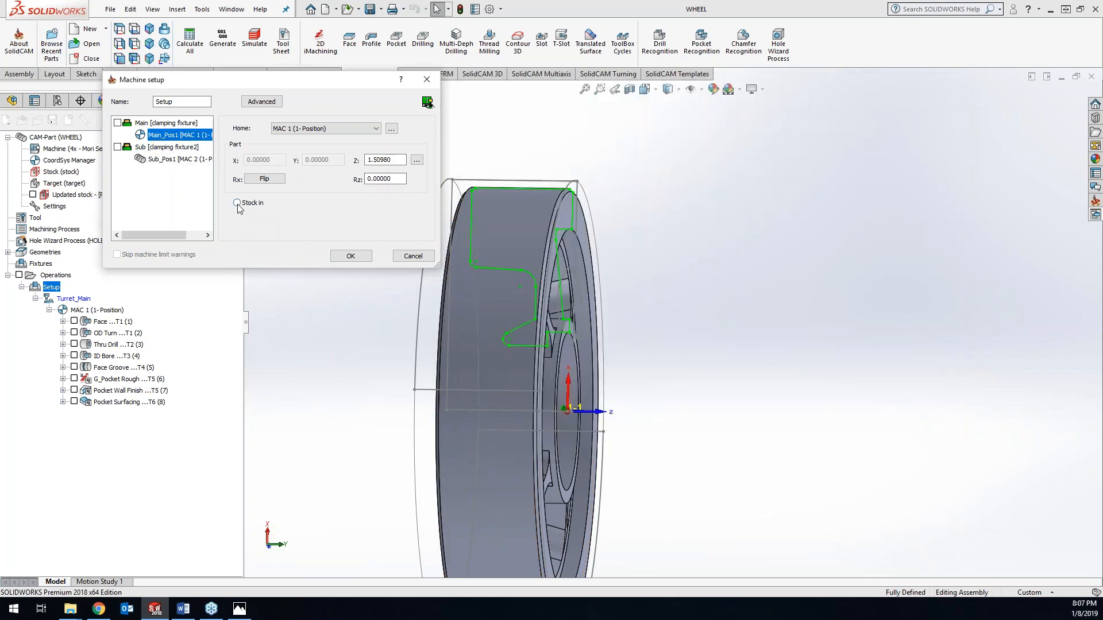
click(351, 256)
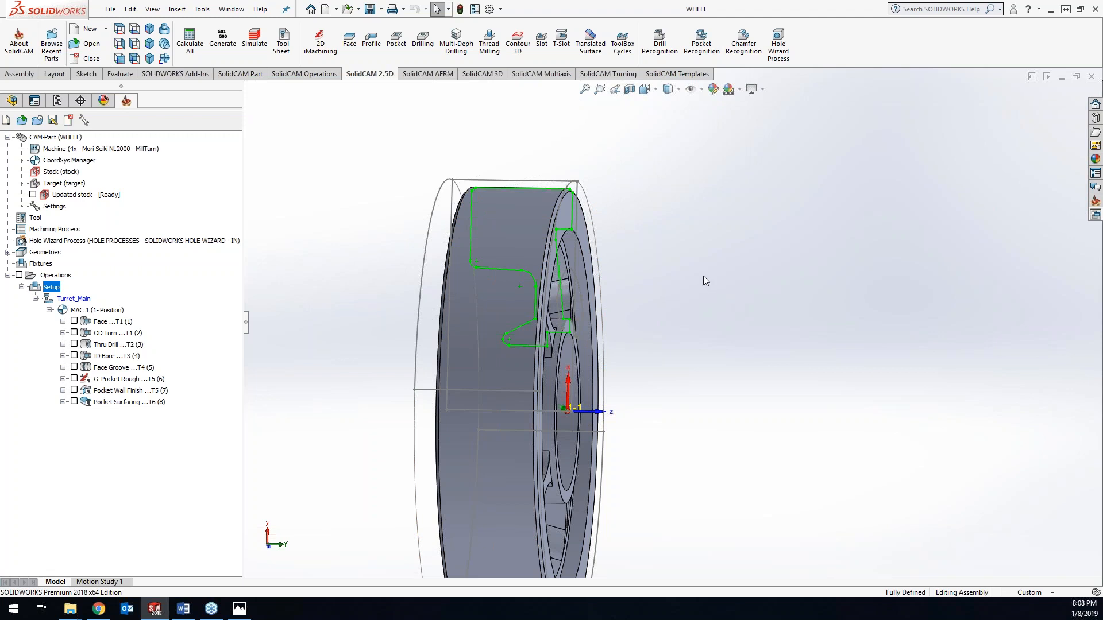
- Add a machine control operation after Pocket Surfacing with a CNC Operator manual stock transfer to Sub, then save, calculate and close it
click(132, 404)
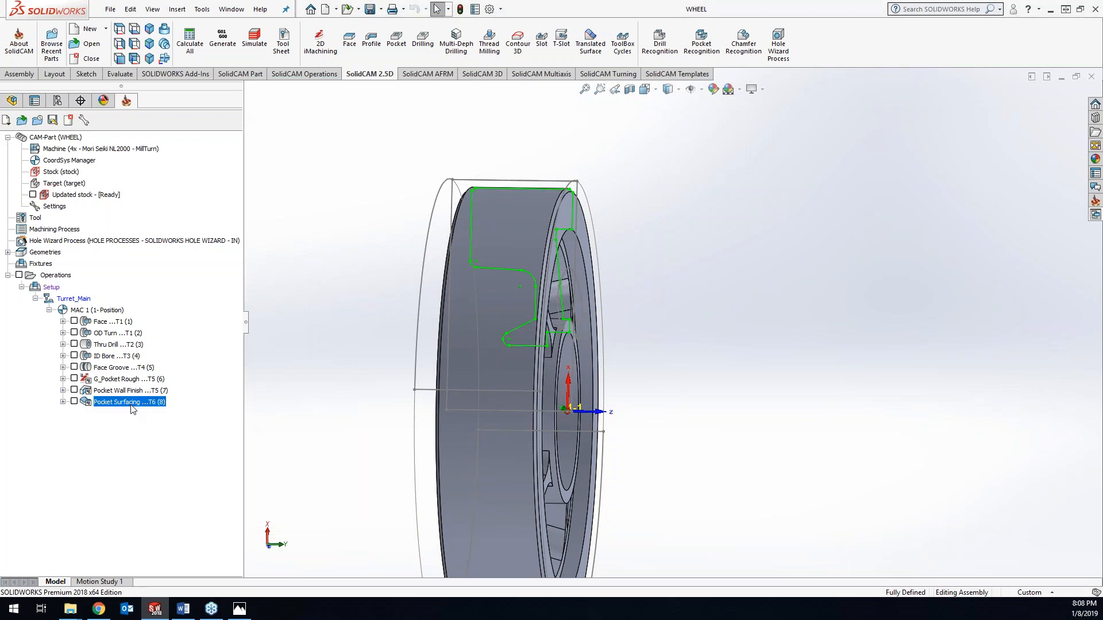
click(607, 75)
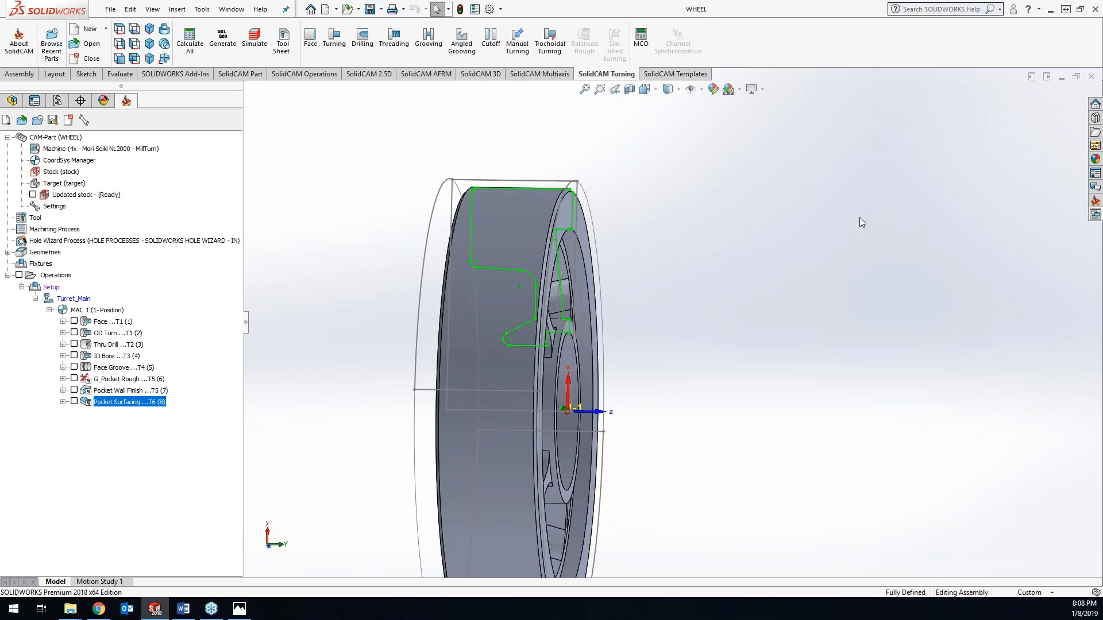
click(648, 43)
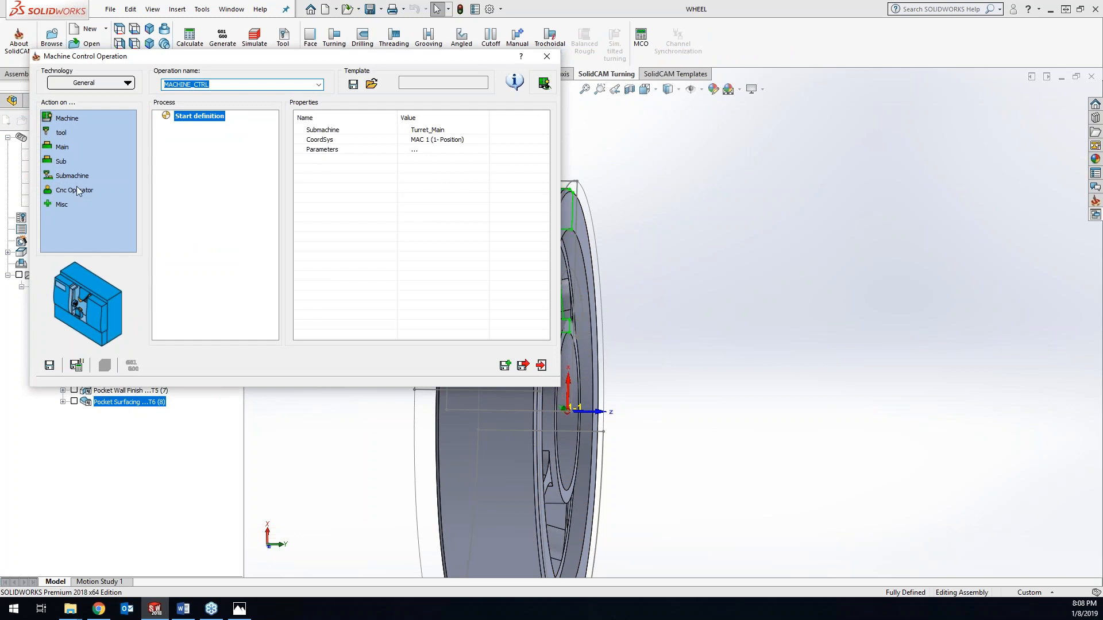
drag(77, 190, 190, 210)
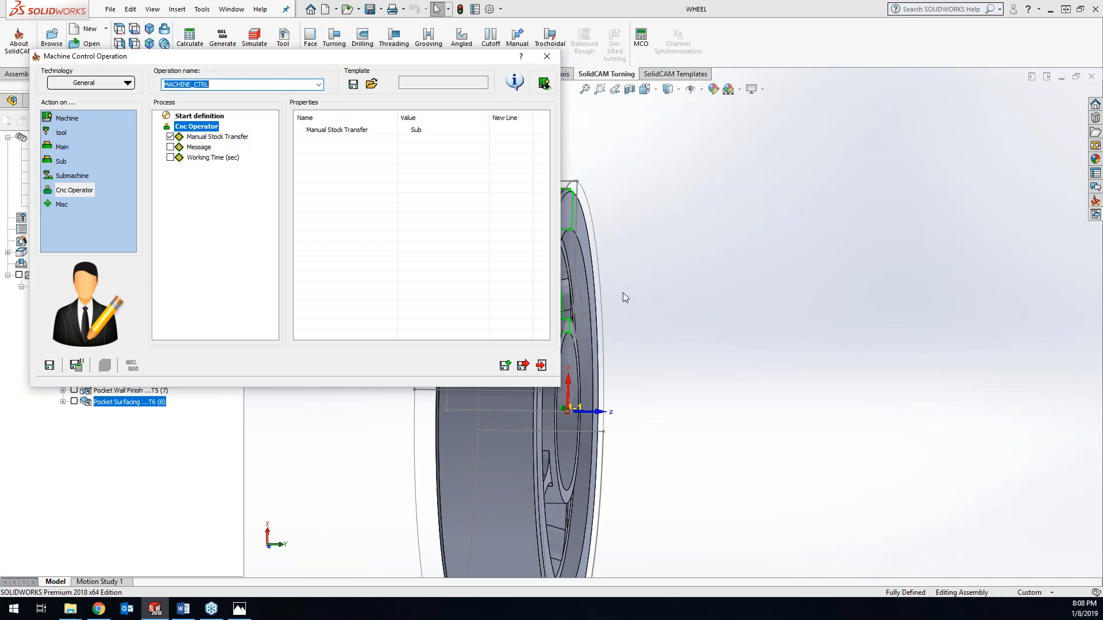
click(84, 85)
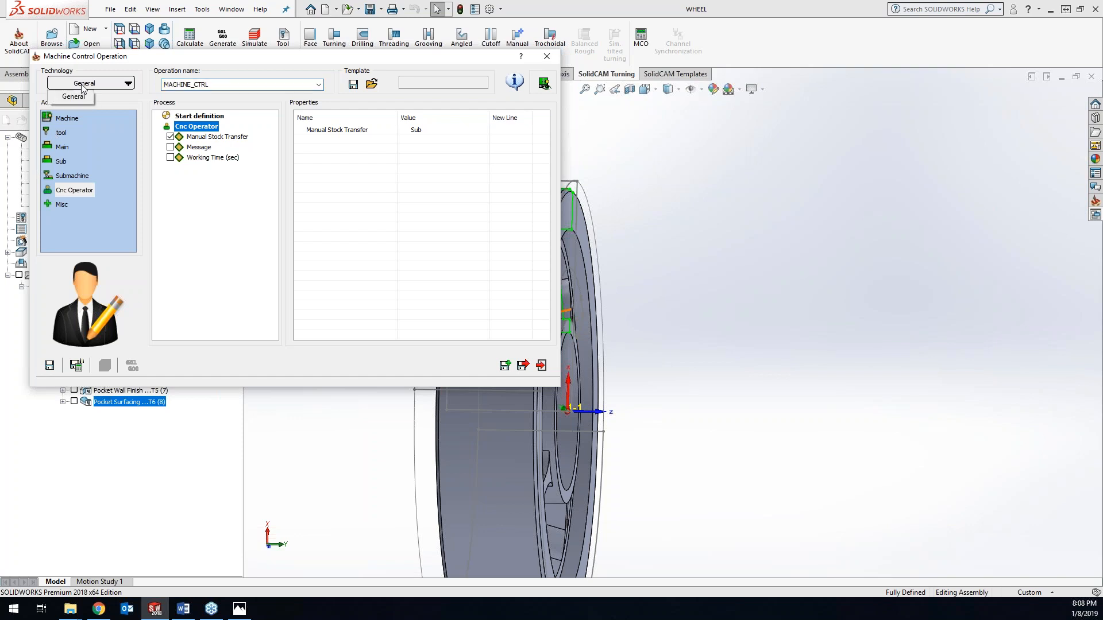
click(223, 299)
click(79, 366)
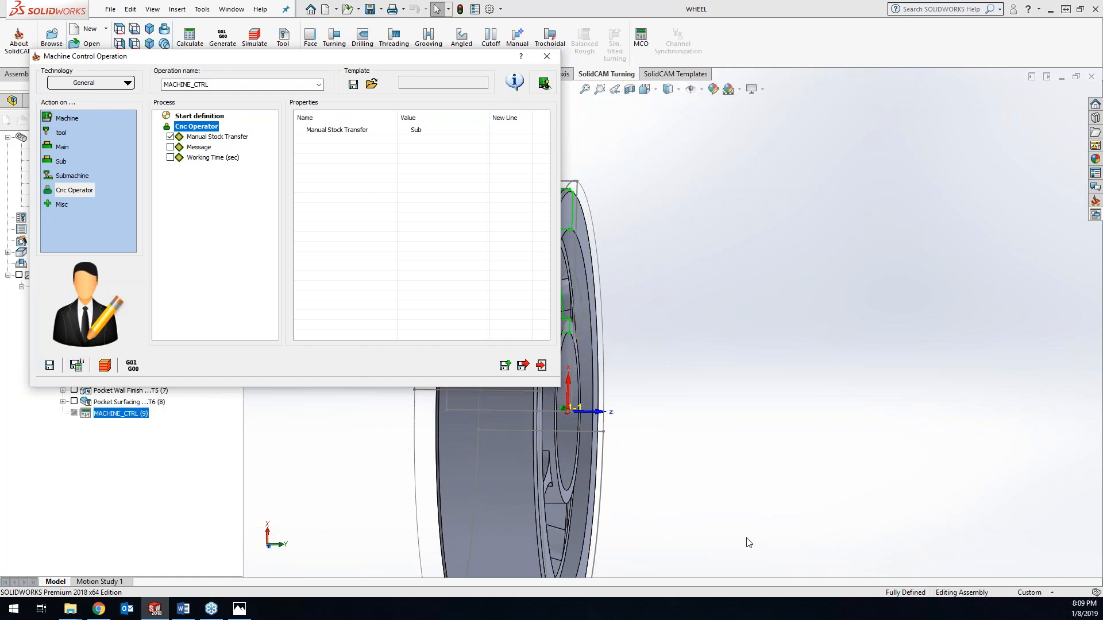
click(547, 56)
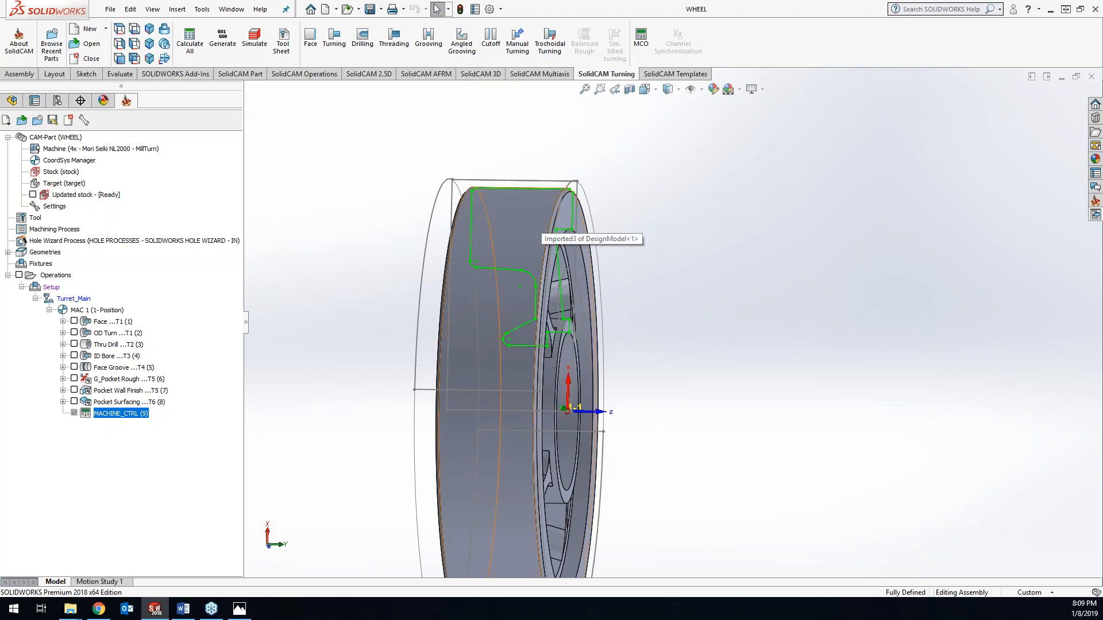
- Add a turning operation after the machine control operation, using coordinate system MAC 2 (1- Position), with the wheel's second side in view
scroll(628, 494, up, 3)
scroll(622, 414, down, 4)
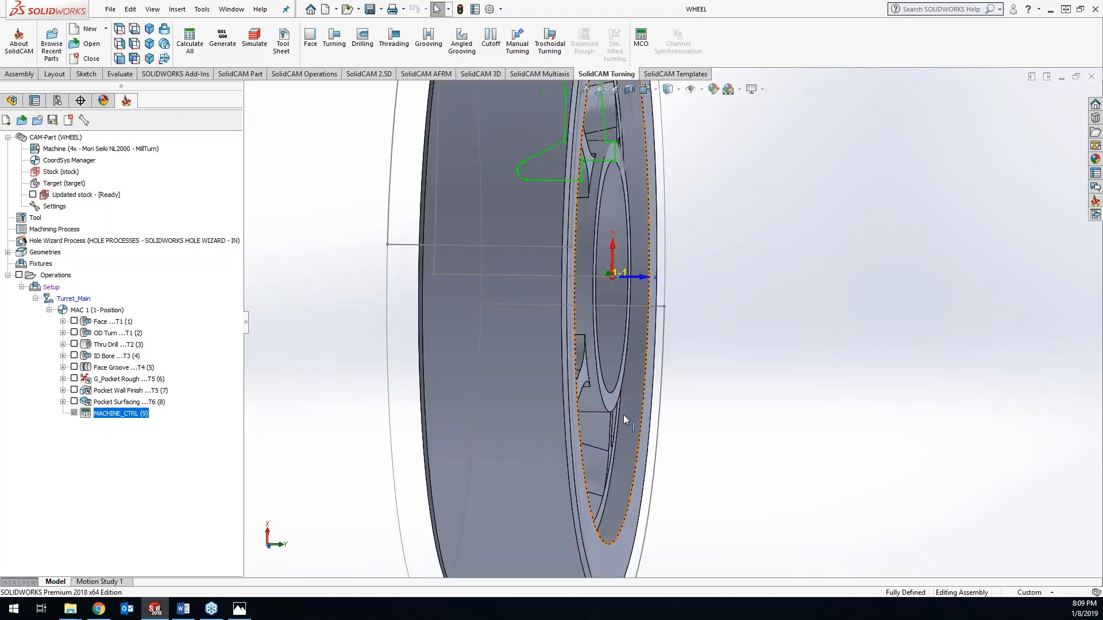
scroll(620, 413, up, 3)
middle_drag(521, 351, 502, 345)
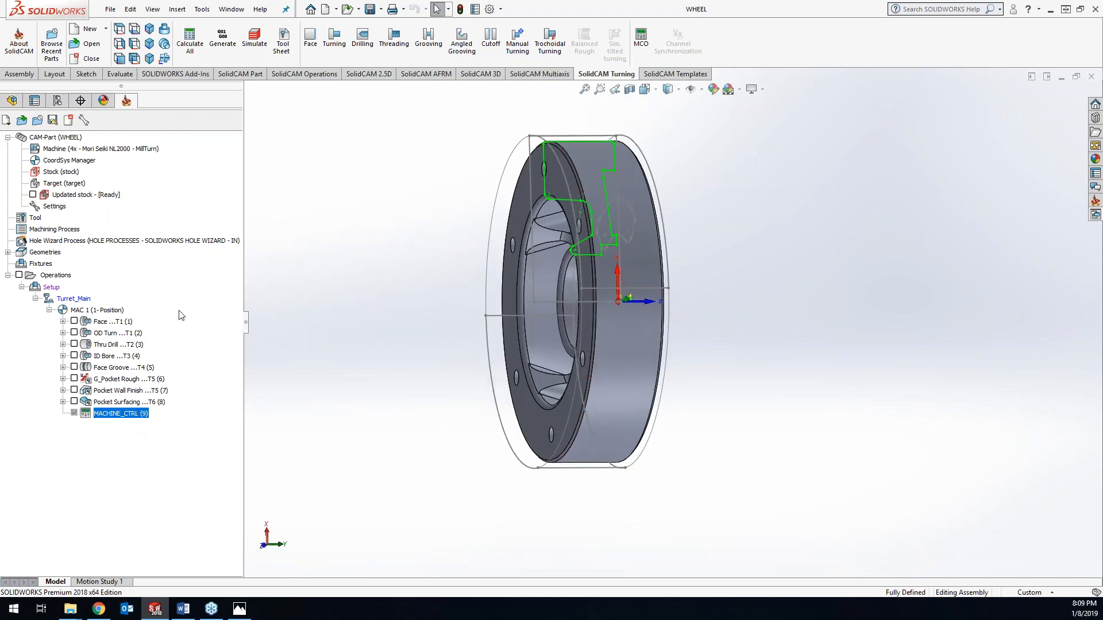
right_click(131, 418)
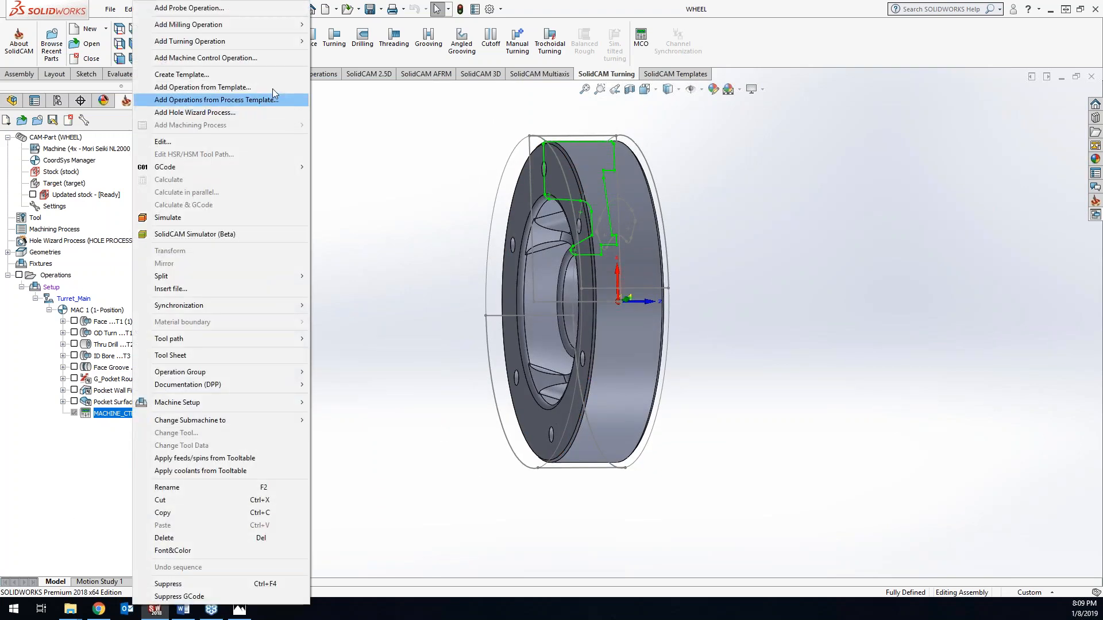
mouse_move(239, 42)
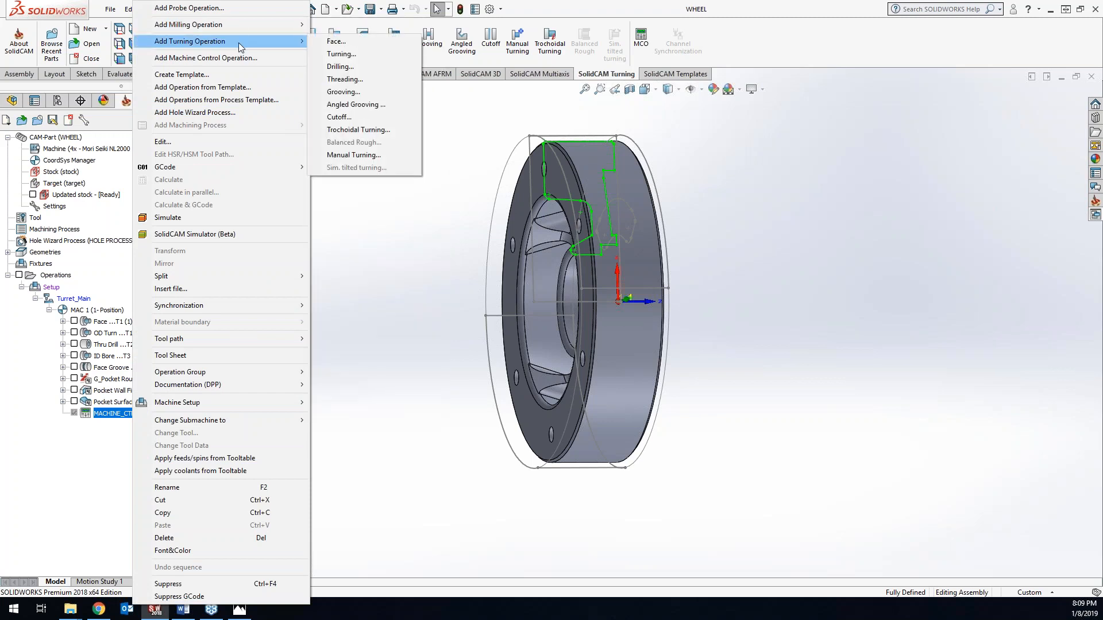
click(339, 54)
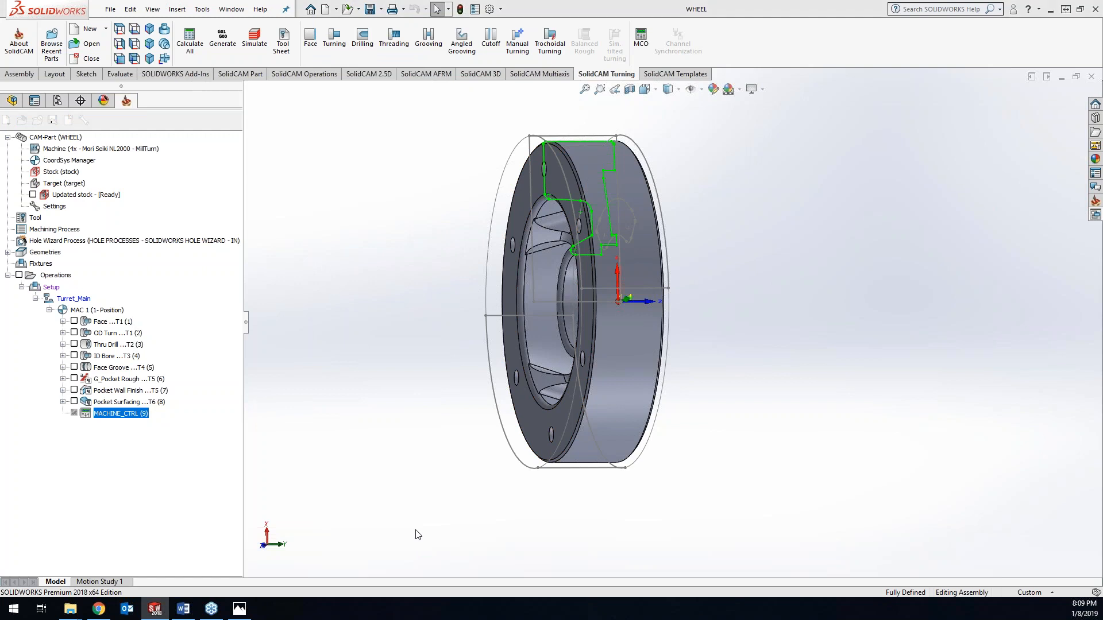
click(267, 80)
click(253, 97)
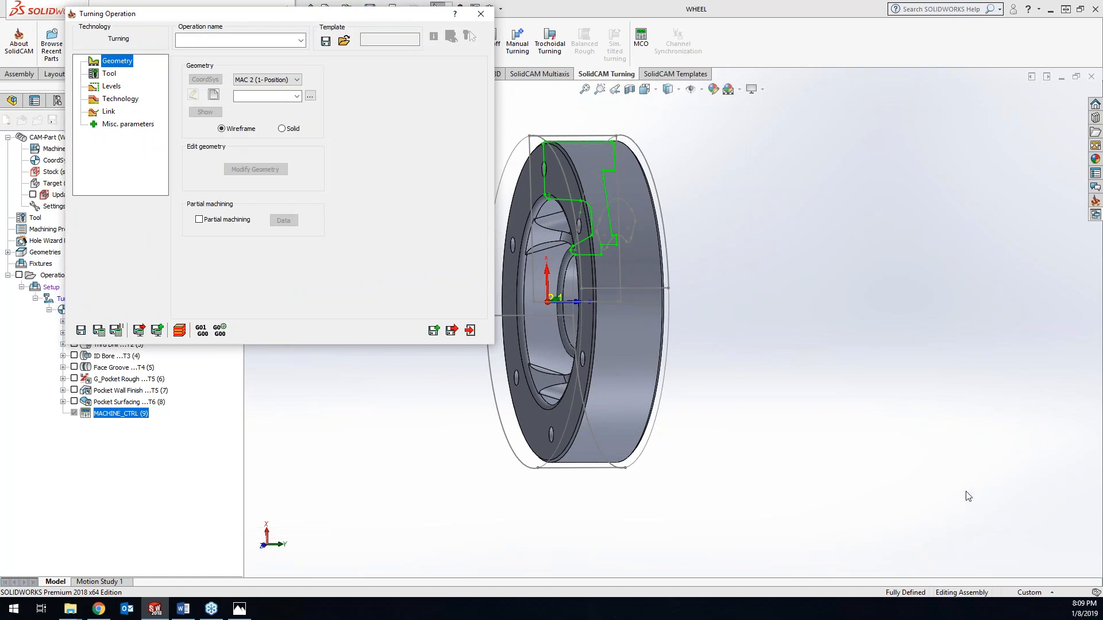
click(824, 368)
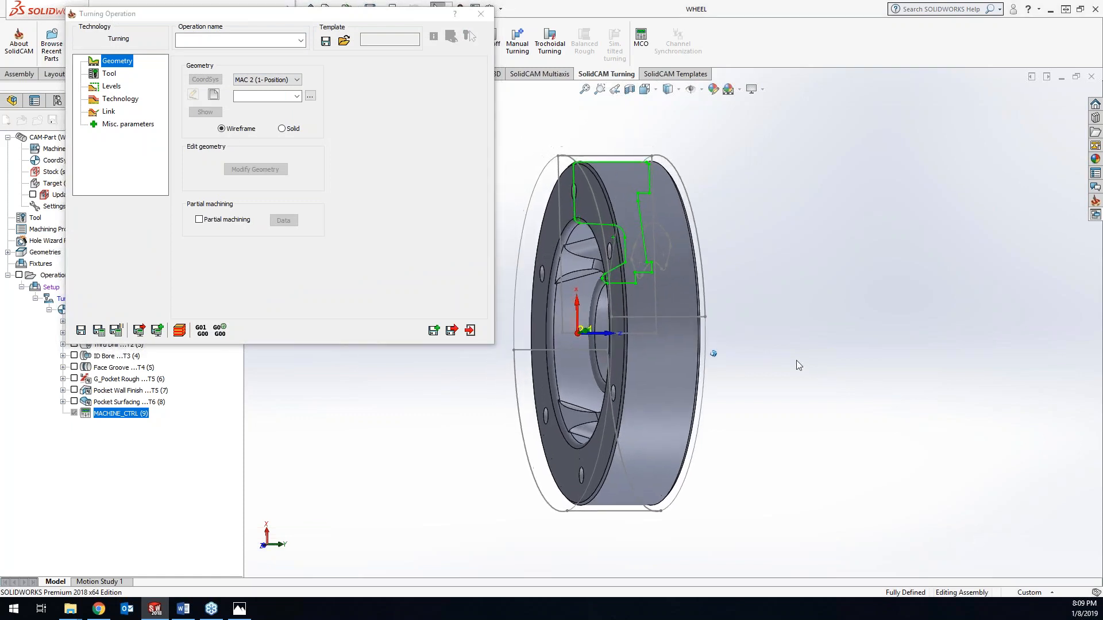
- Define the turning geometry as a wireframe chain along the outer corner chamfer and the adjoining face line on the wheel's second side
click(214, 95)
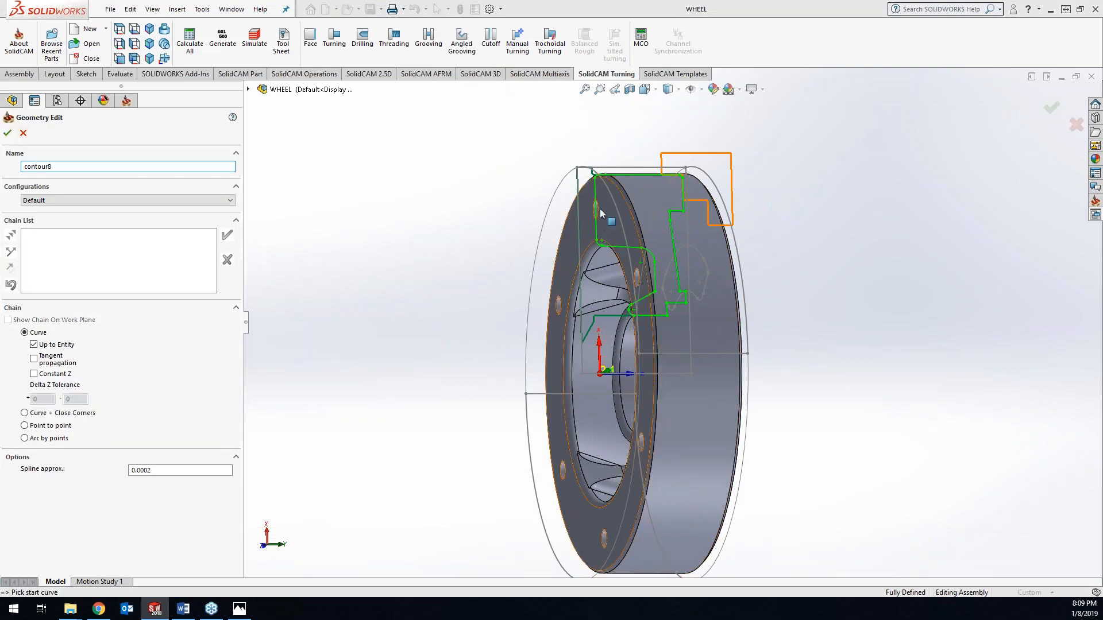
scroll(596, 192, down, 5)
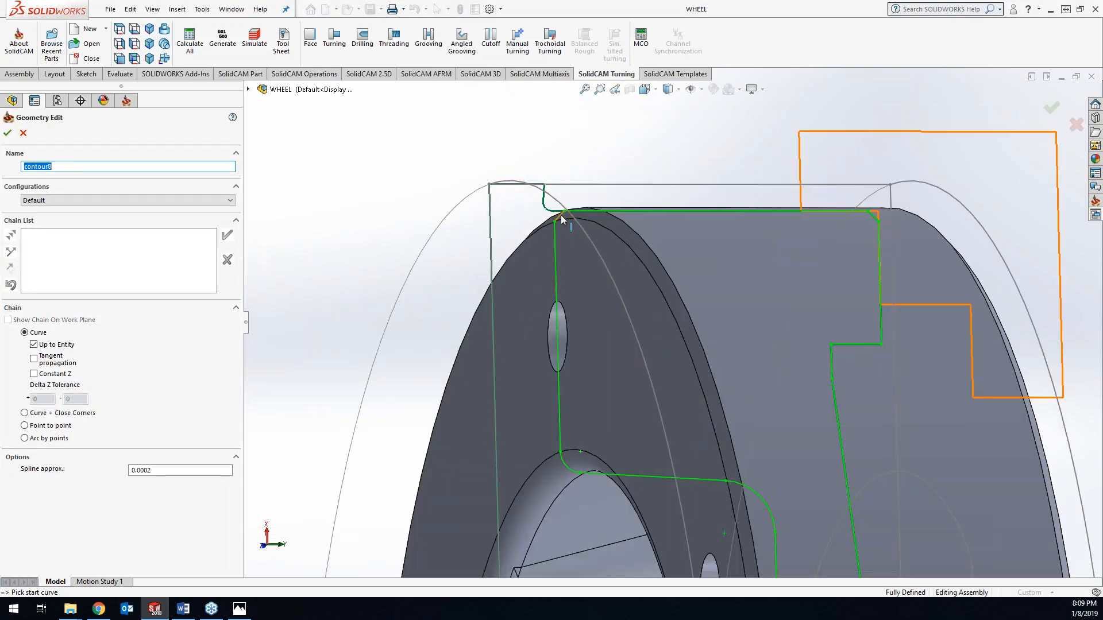
click(562, 218)
click(557, 258)
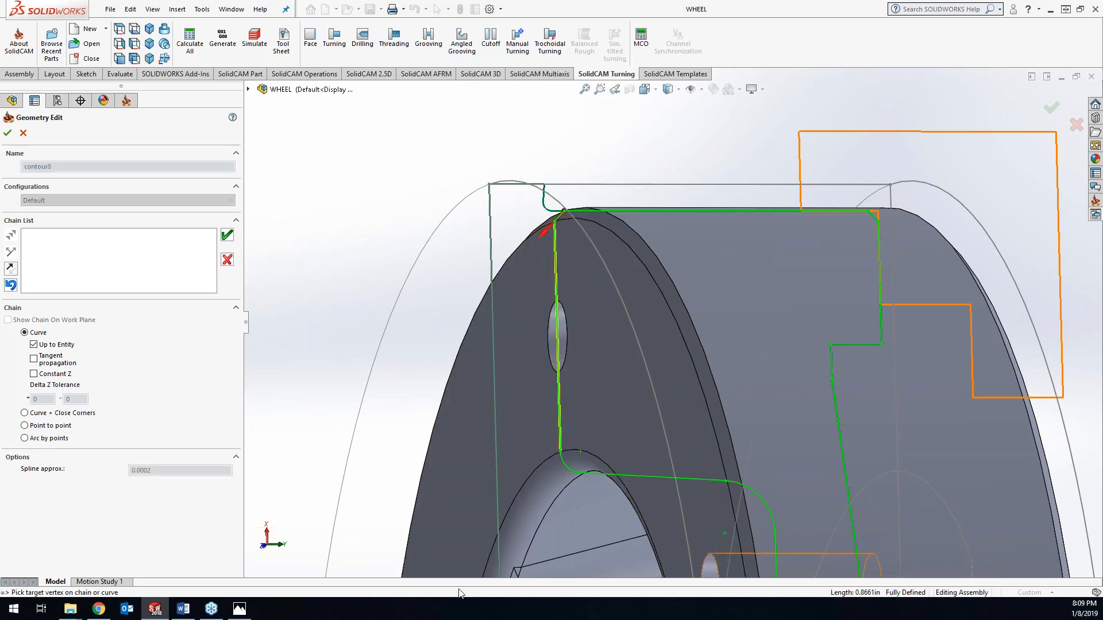
click(225, 237)
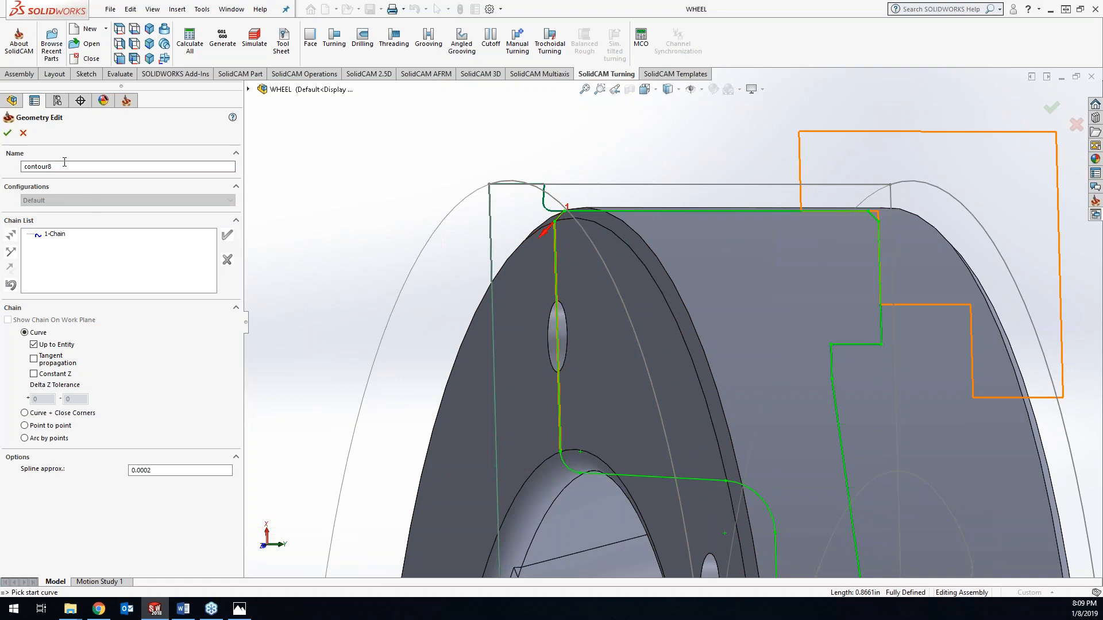
click(7, 132)
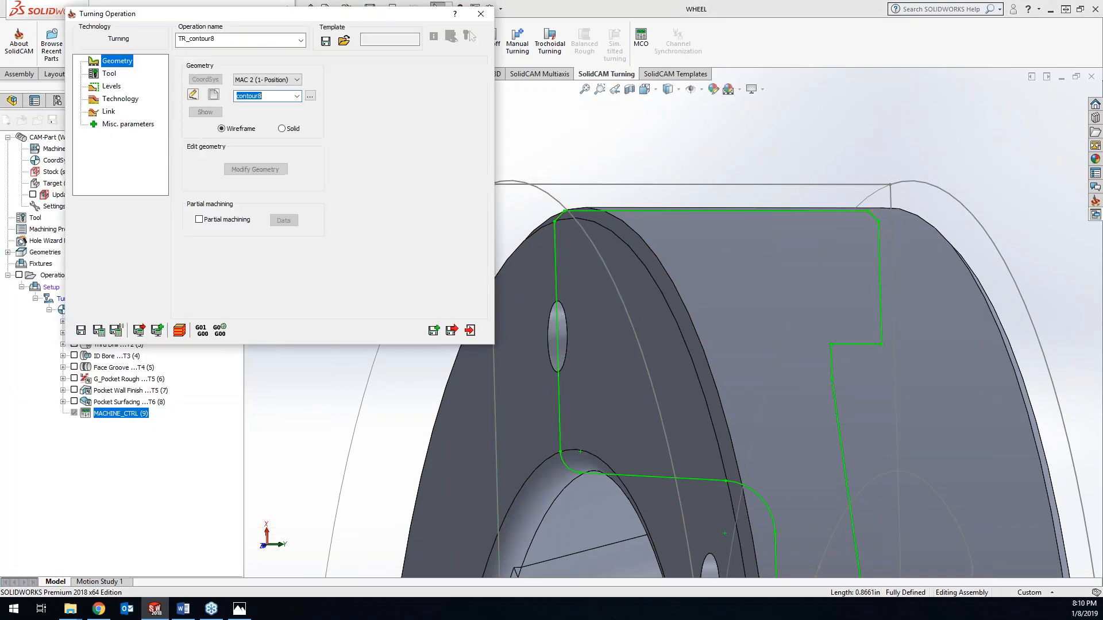
- Modify the turning geometry so that the chain's end extends automatically to the stock
click(240, 175)
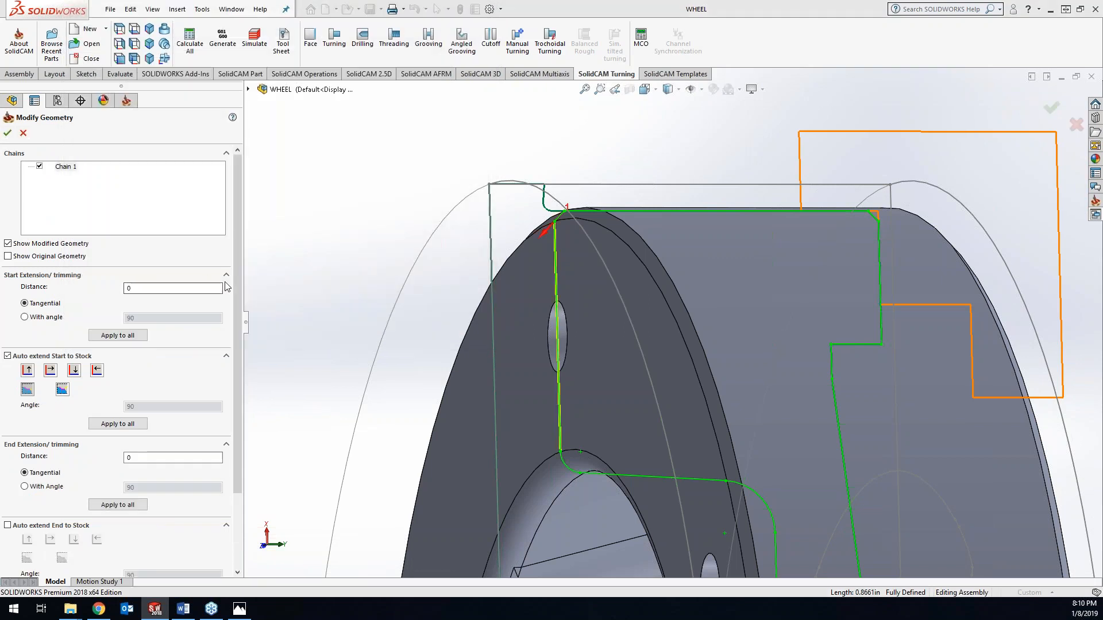
drag(236, 322, 230, 406)
click(8, 430)
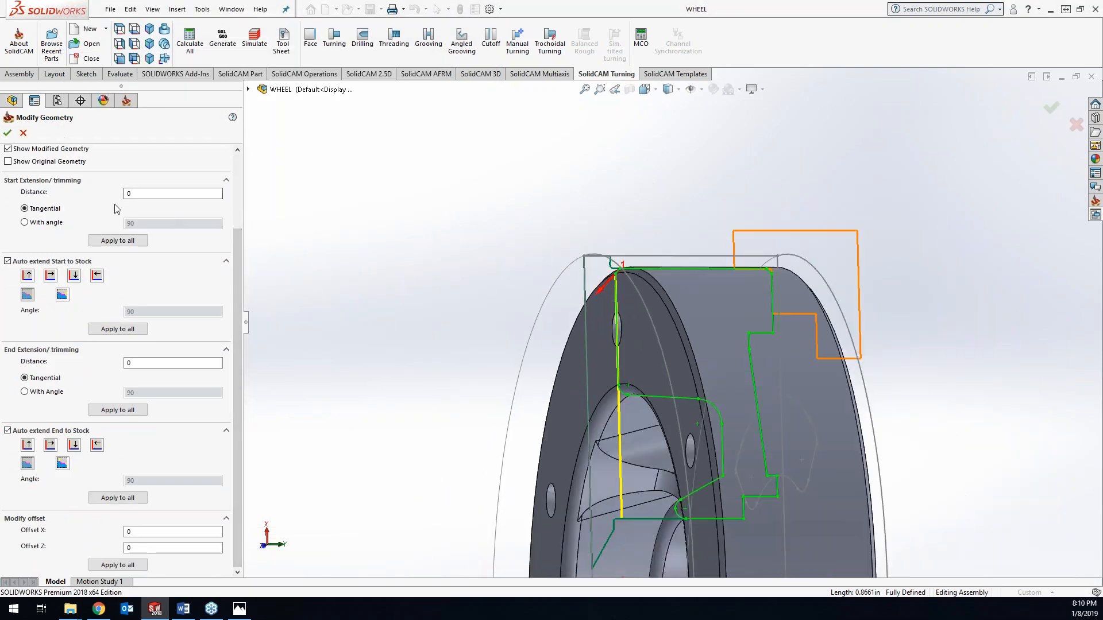
click(10, 136)
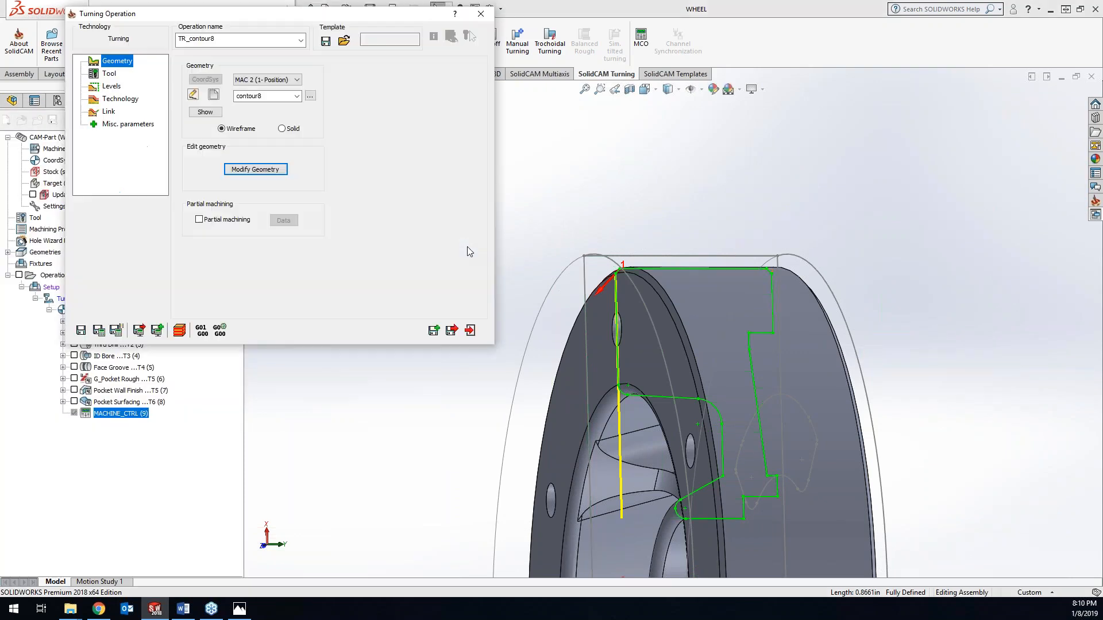
- Create a new turning tool in the tool table for the turning operation
click(109, 73)
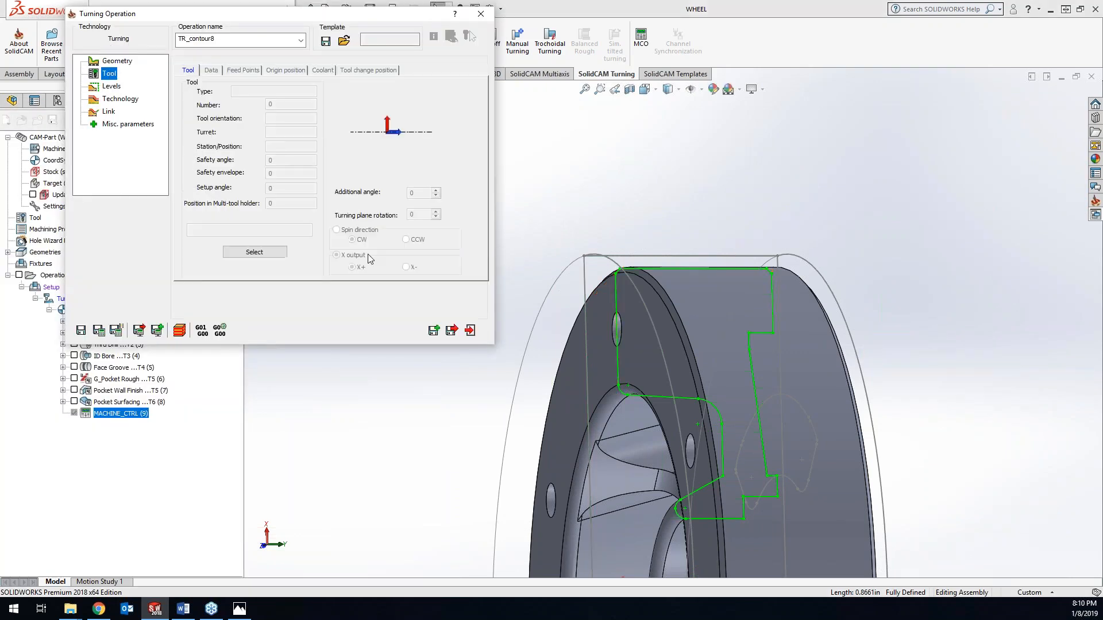
click(280, 253)
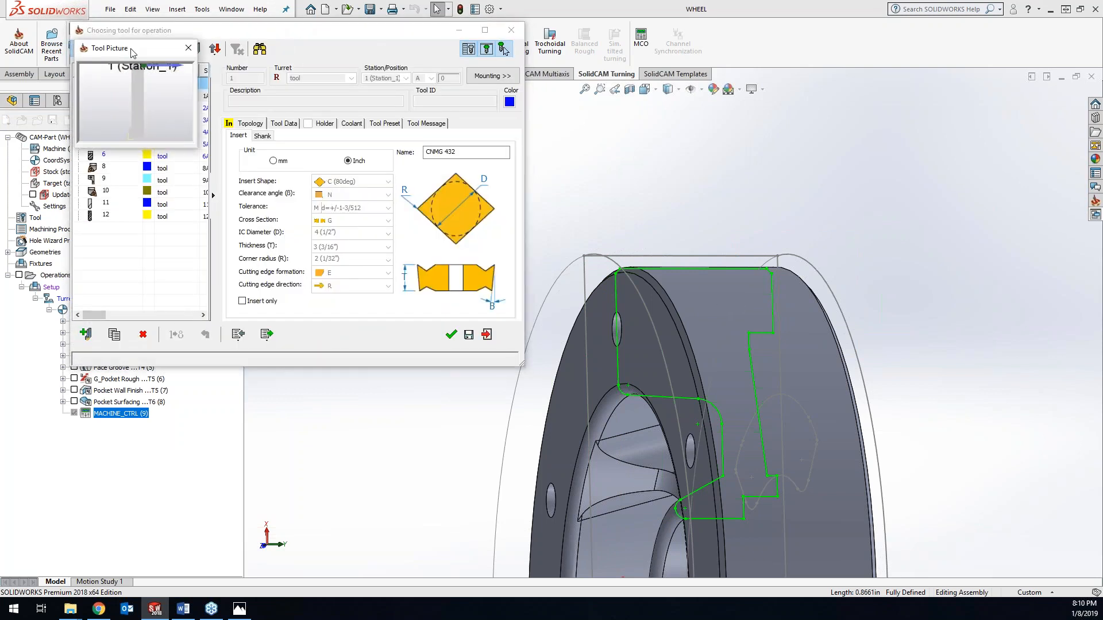
click(86, 334)
click(240, 112)
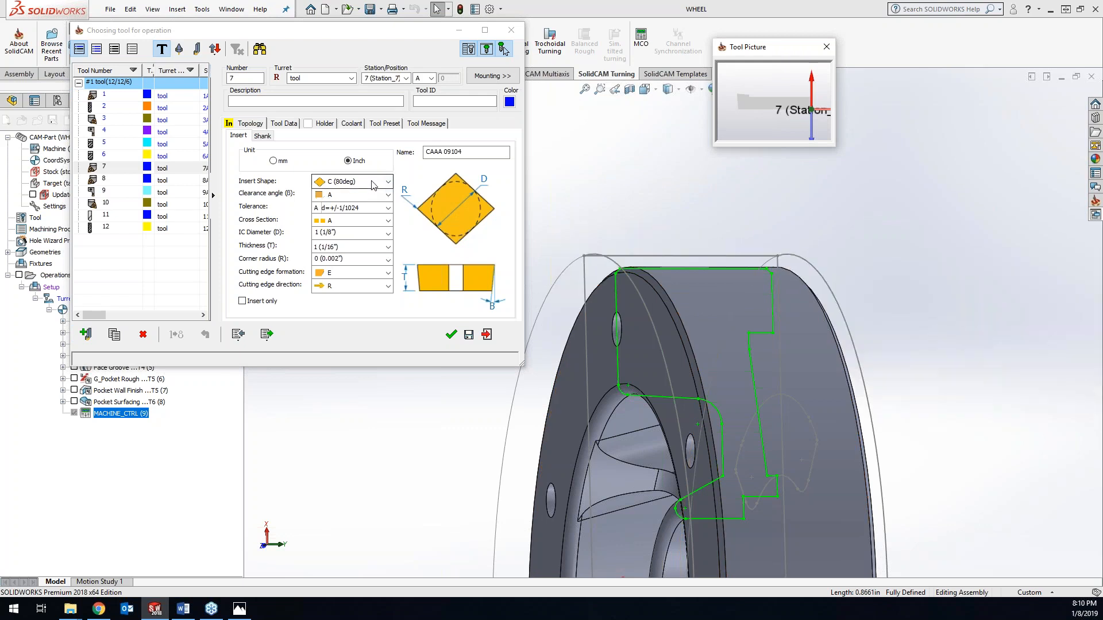
- Set the new tool's insert to clearance angle N, tolerance M and cross section G
click(361, 195)
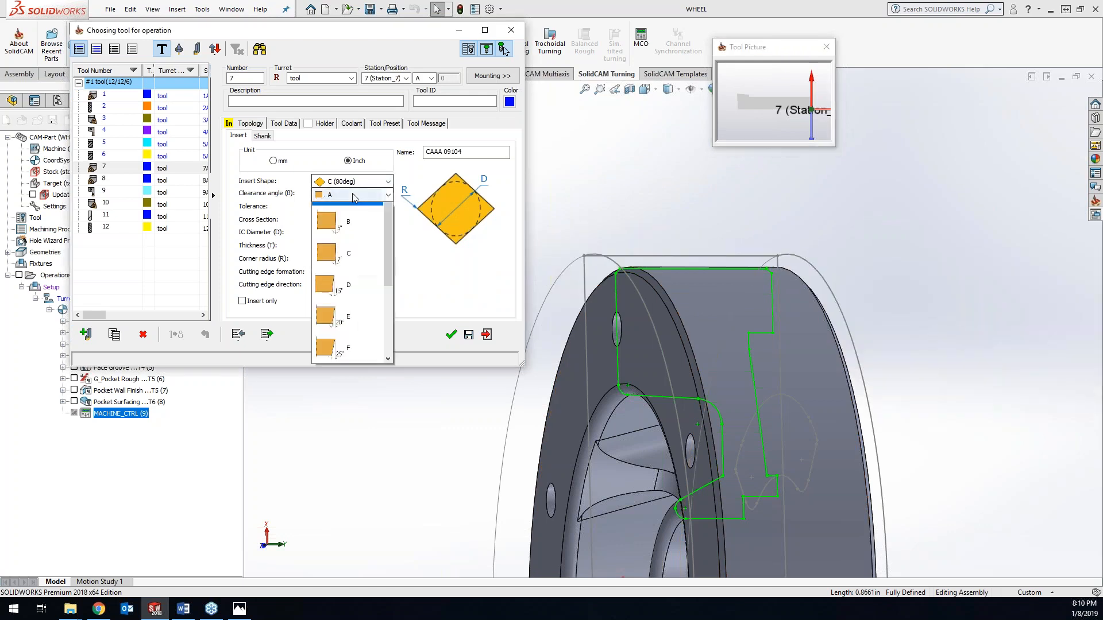
scroll(351, 367, down, 1)
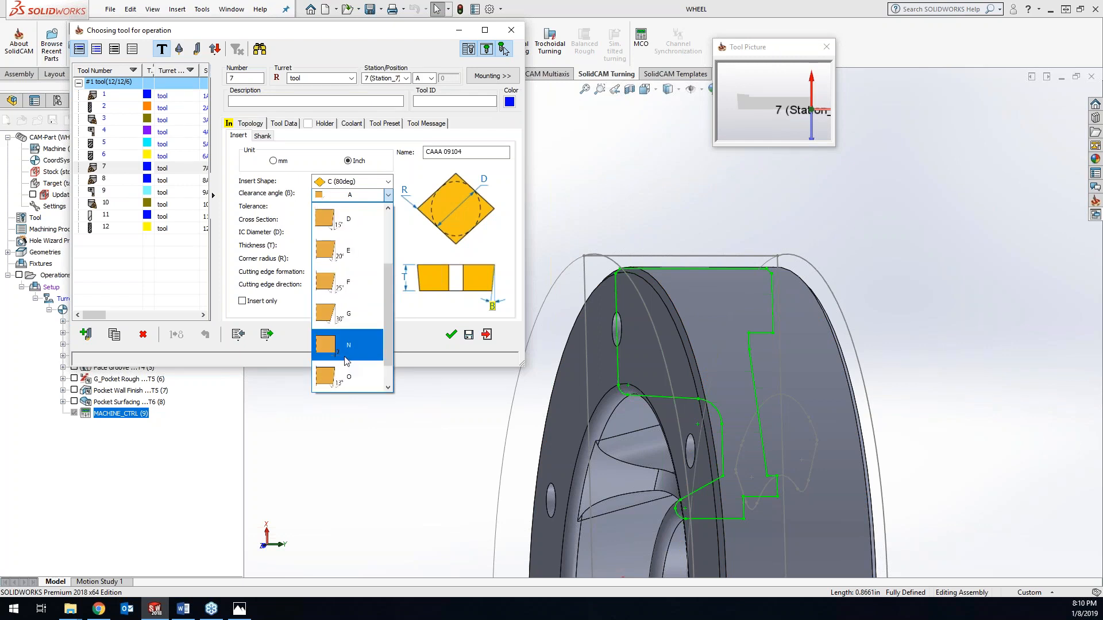
click(347, 361)
click(347, 207)
scroll(339, 256, down, 2)
click(353, 222)
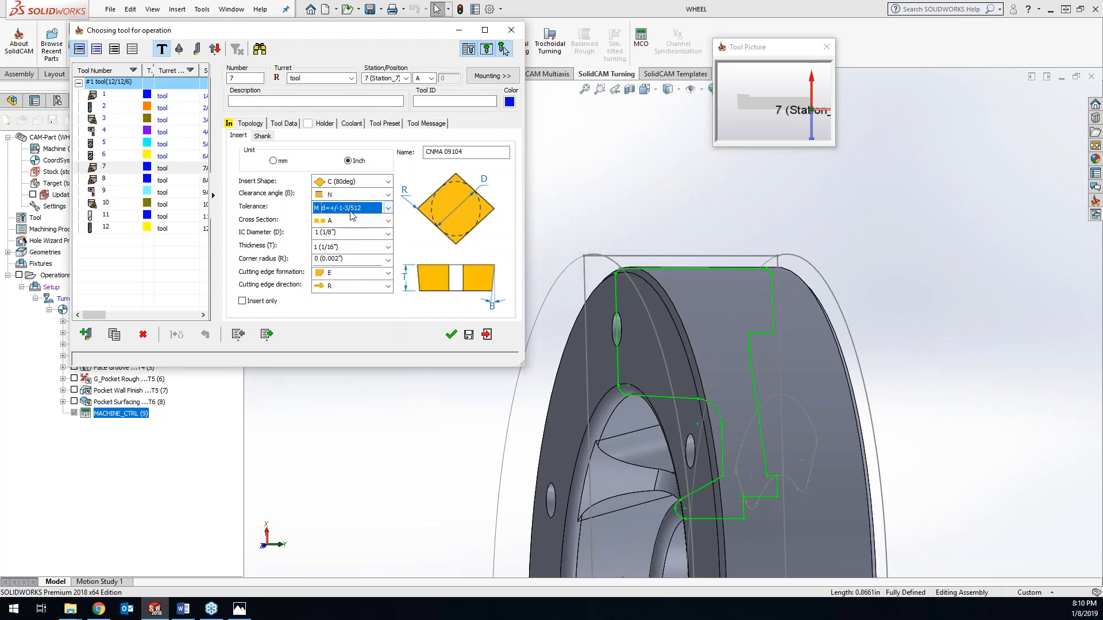
click(352, 221)
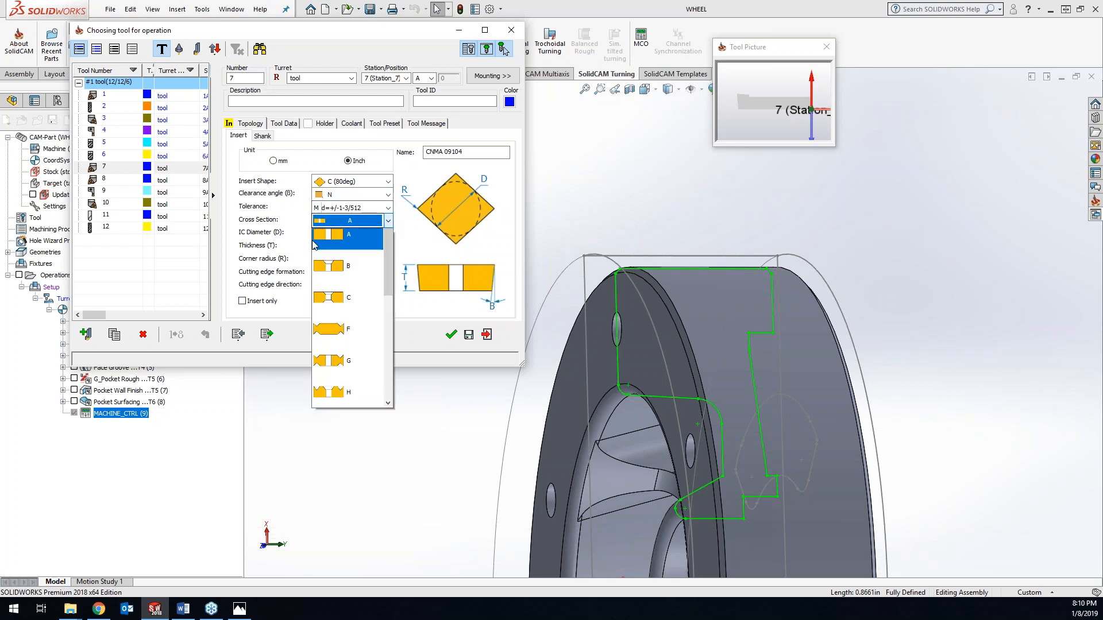
click(348, 367)
- Set the insert's IC diameter to 4 (1/2"), thickness to 3 (3/16") and corner radius to 2 (1/32")
click(352, 233)
scroll(344, 287, down, 2)
click(362, 257)
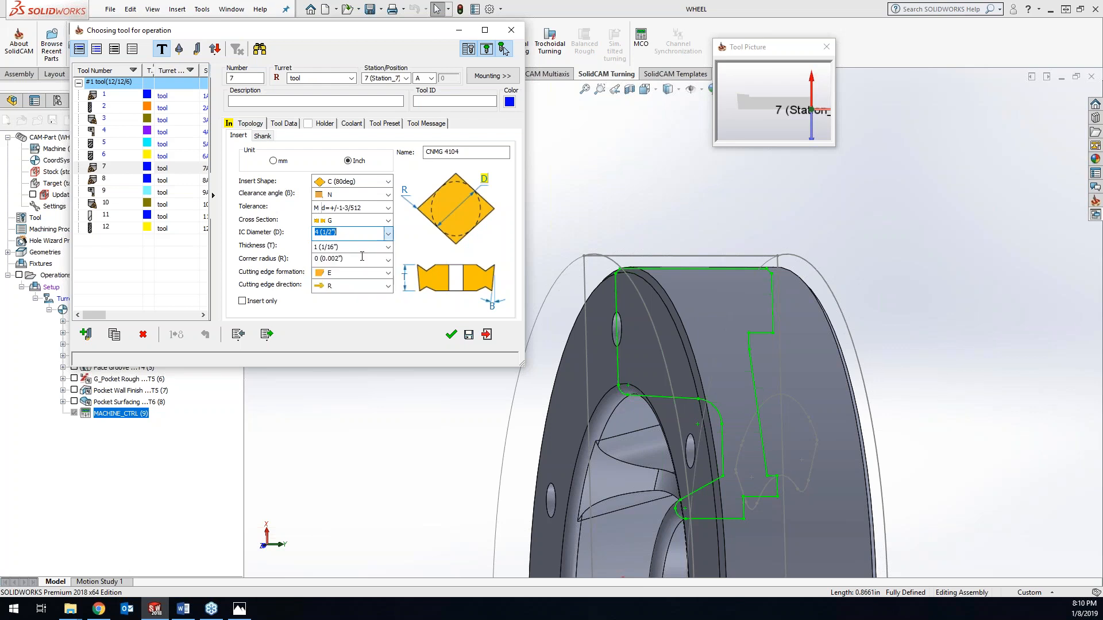
click(368, 247)
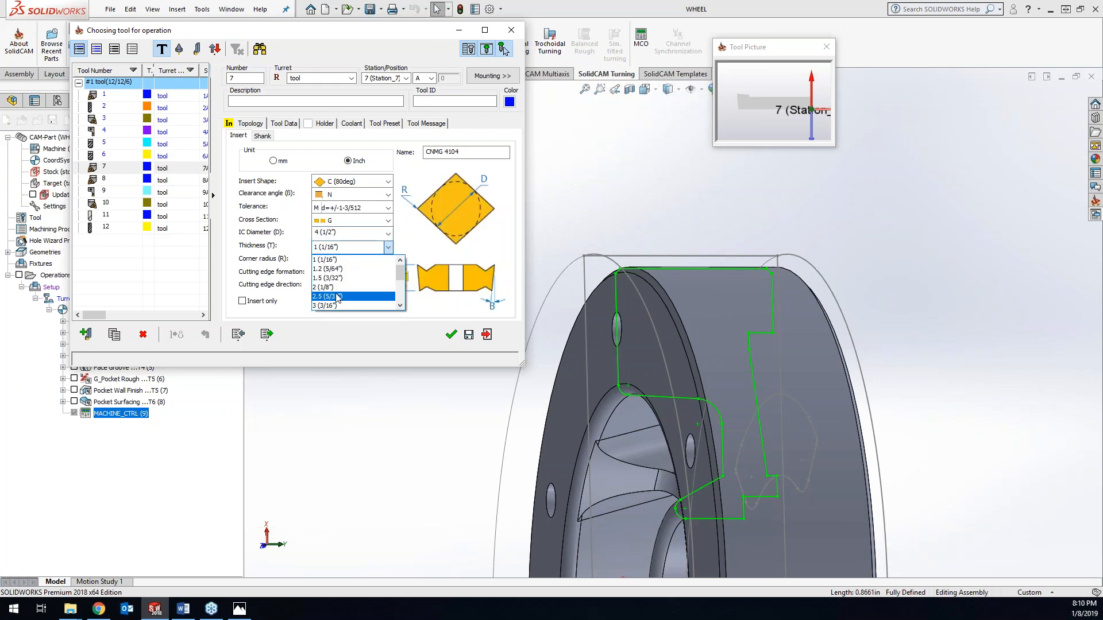
click(327, 305)
click(351, 259)
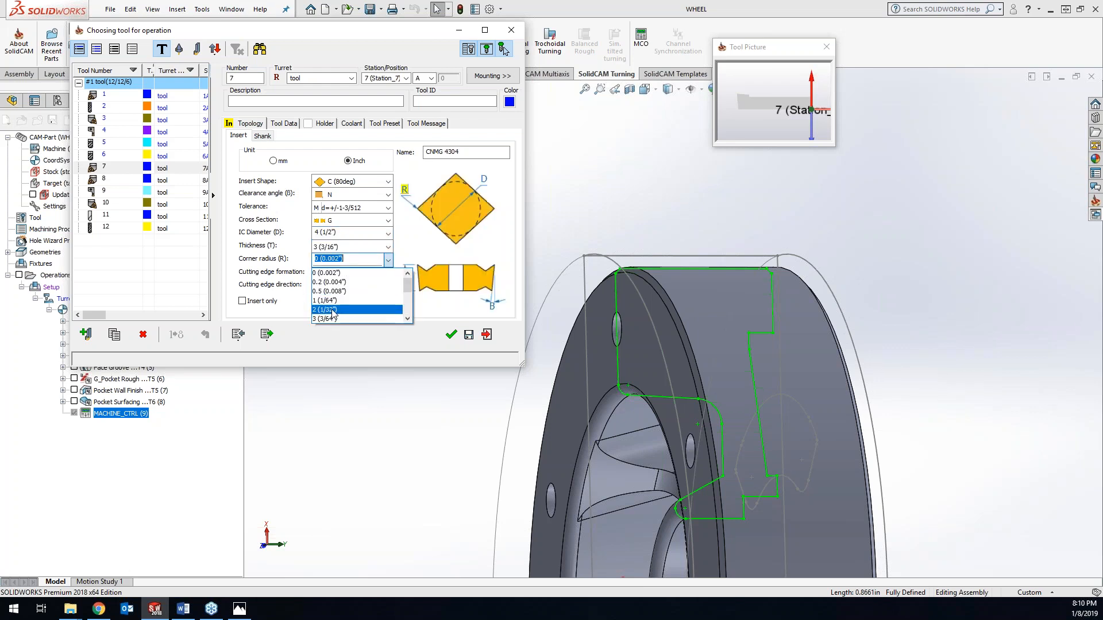
click(332, 310)
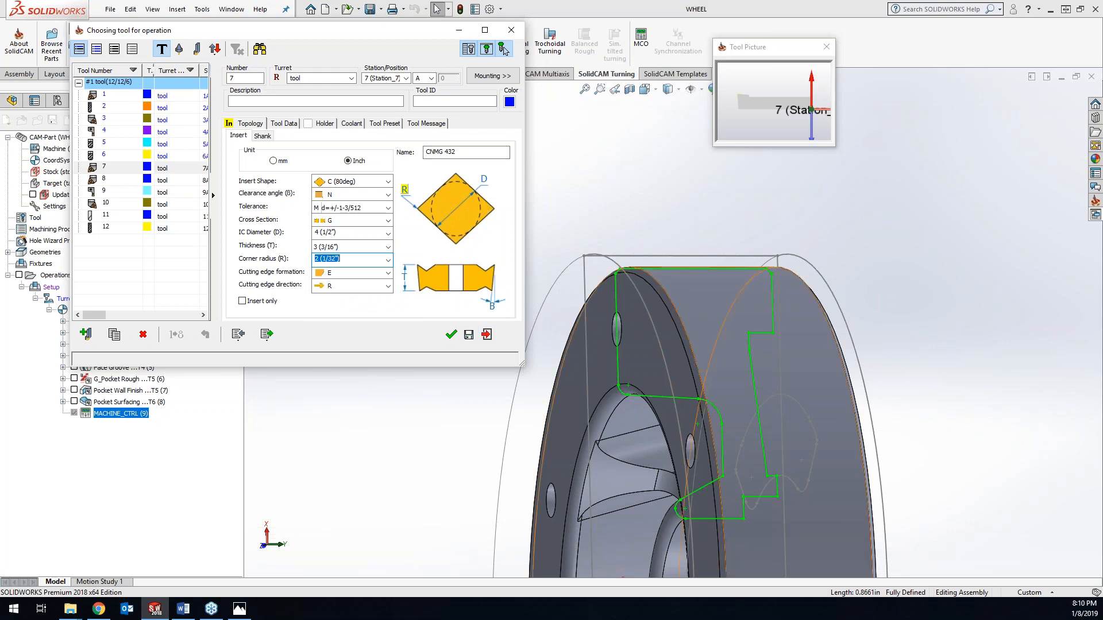
- Mount the new turning tool in the X+ direction with its orientation flipped, and accept it for the operation
click(504, 49)
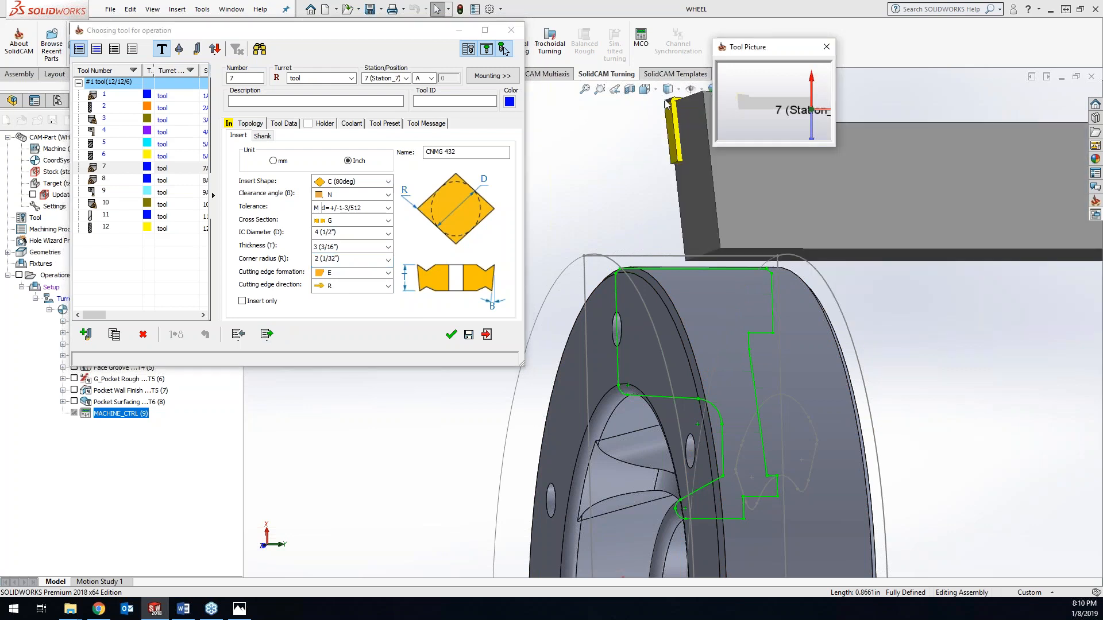
click(501, 49)
click(492, 75)
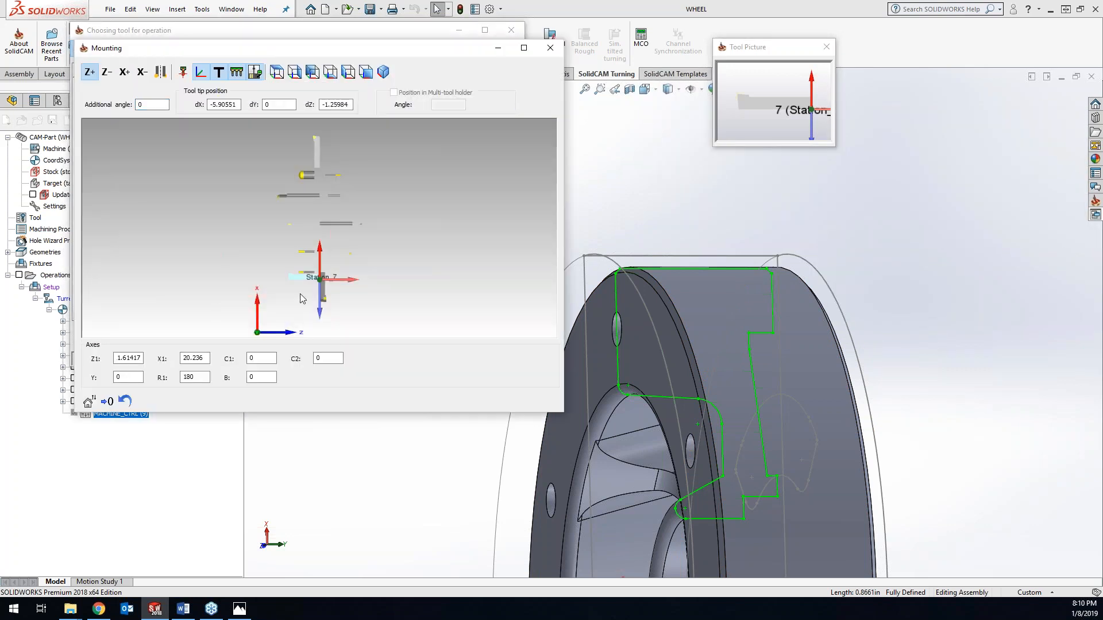
click(125, 72)
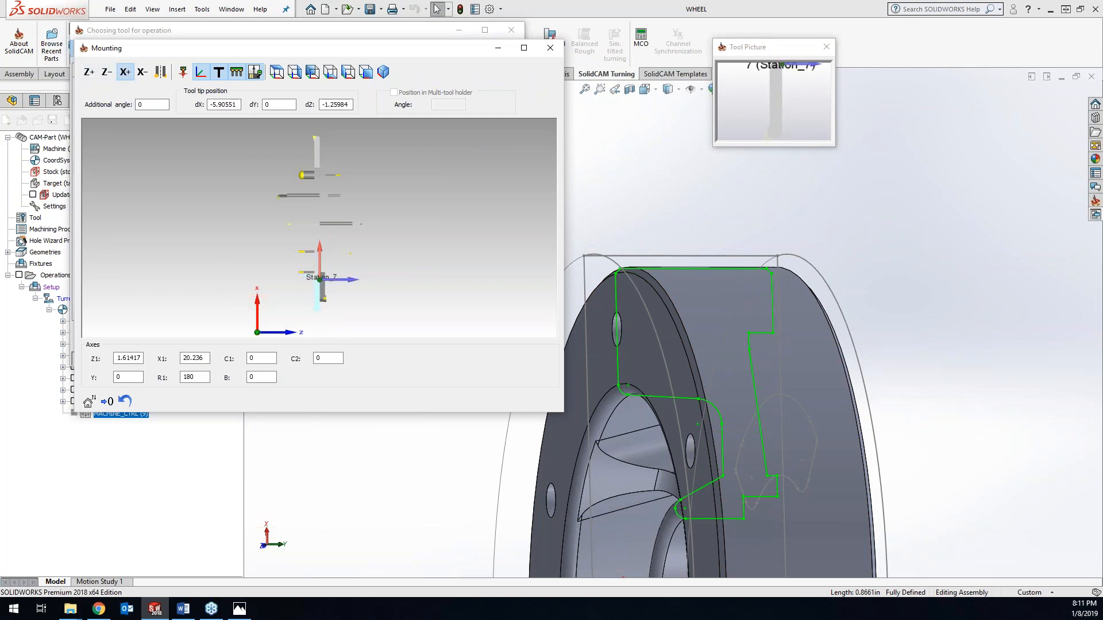
click(163, 73)
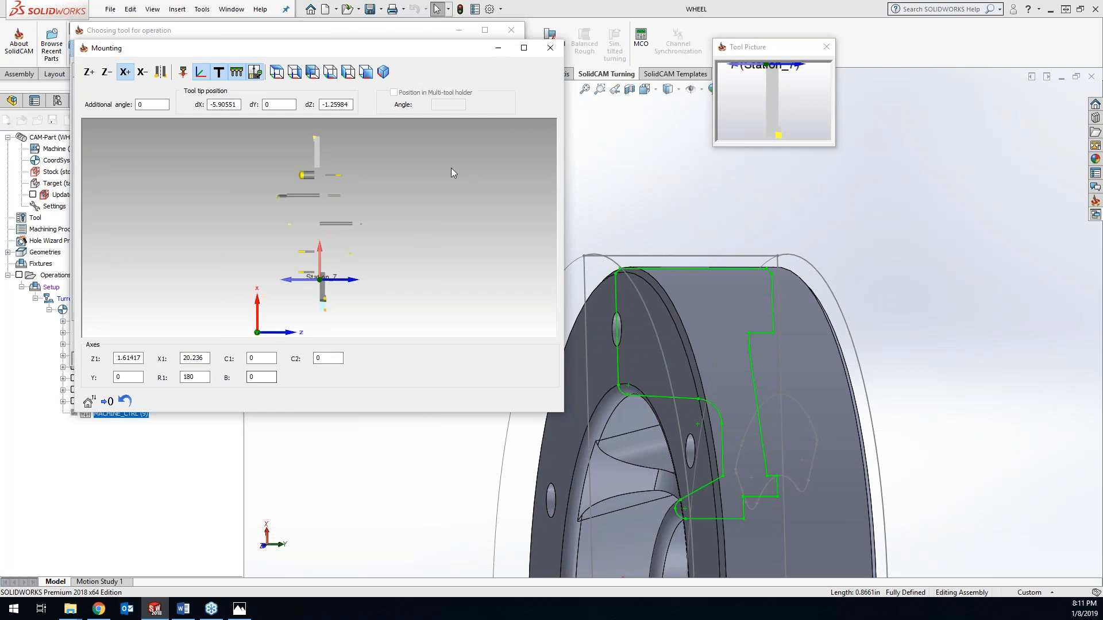
click(550, 48)
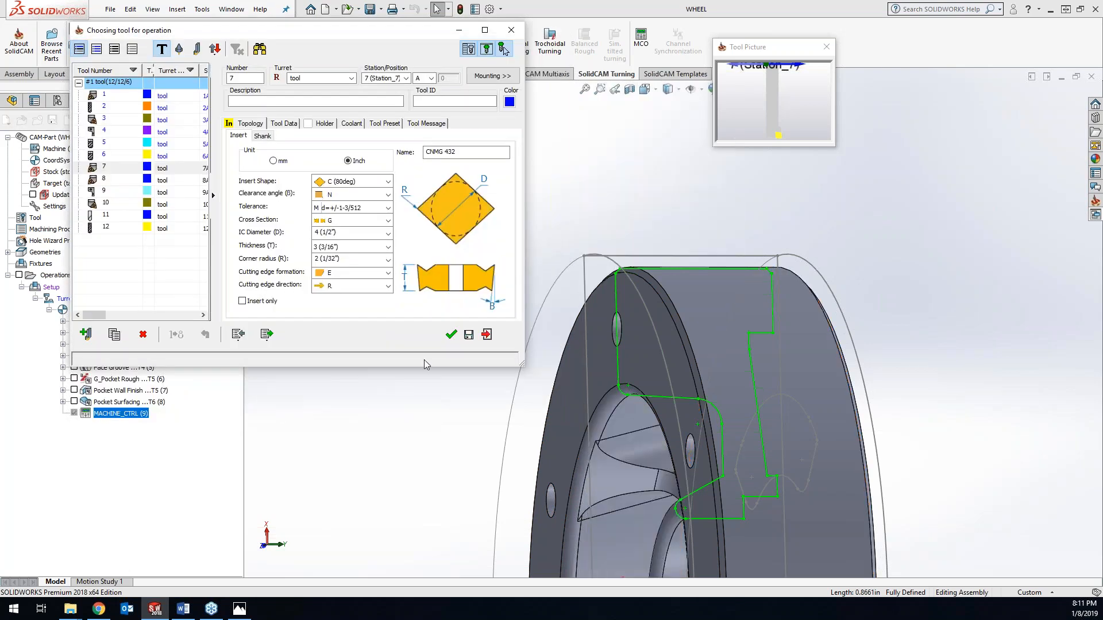
click(451, 336)
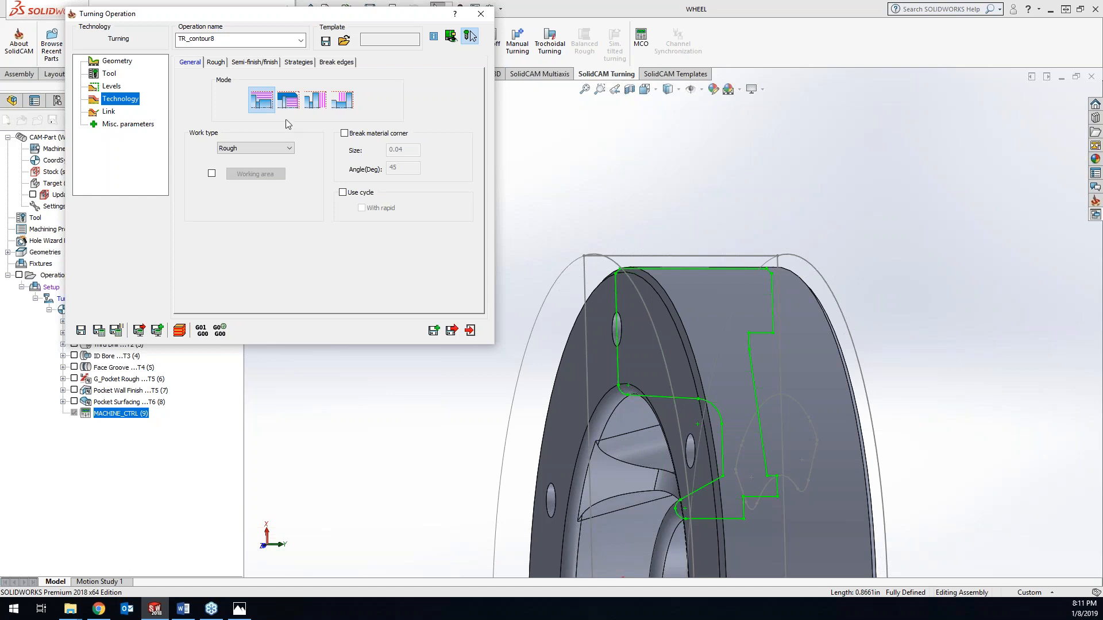
- Set the turning technology to the back facing mode with an ISO-Turning method finish, and preview the tool
click(338, 102)
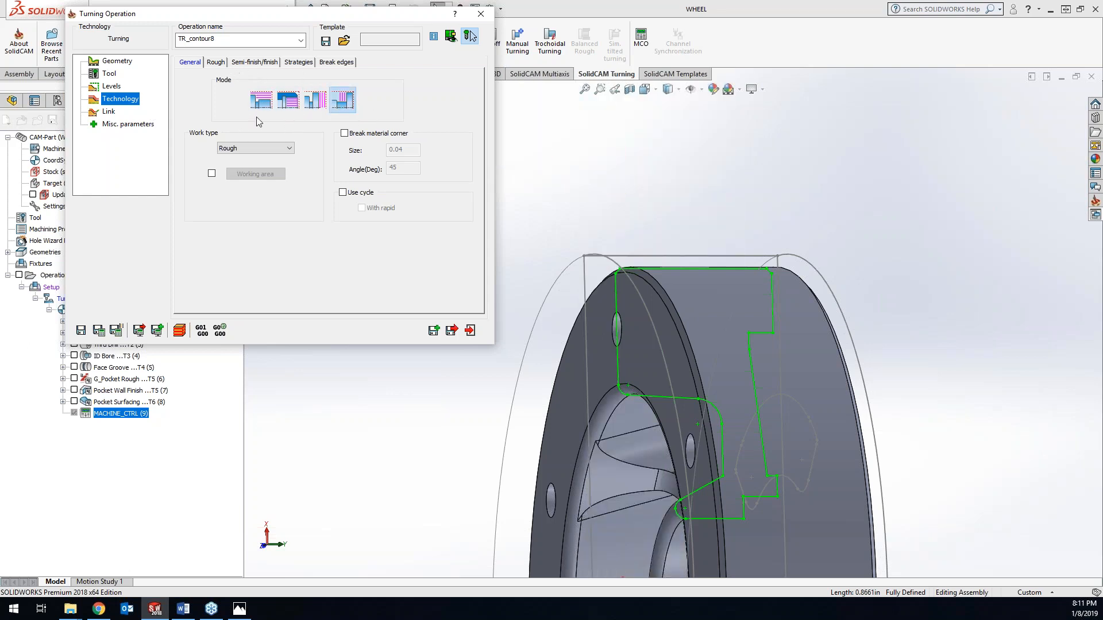
click(255, 62)
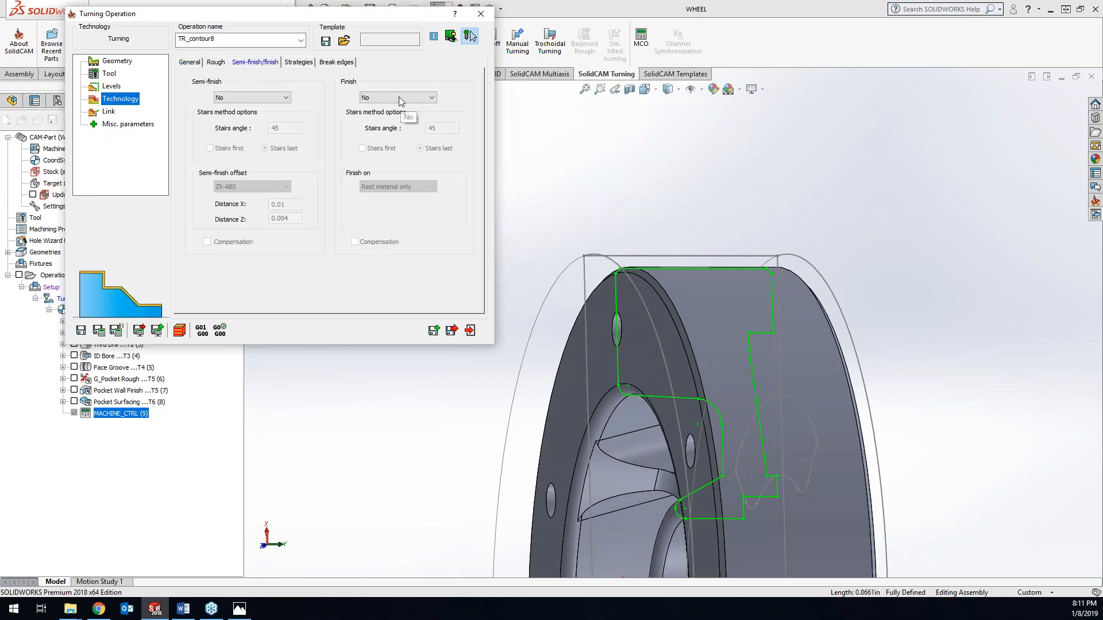
click(399, 97)
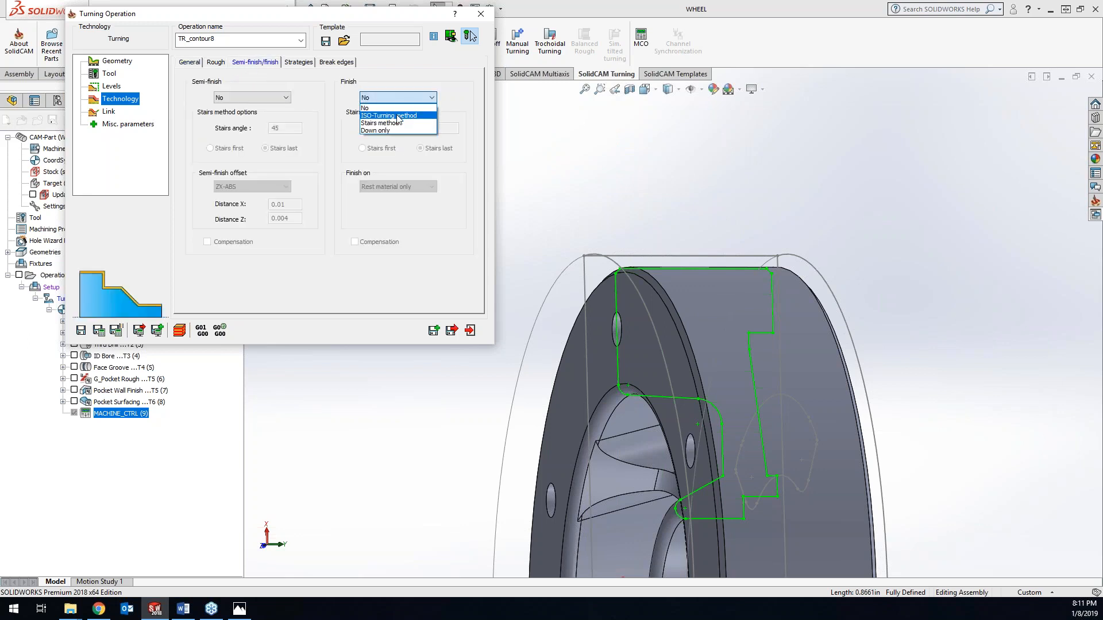
click(388, 115)
click(470, 36)
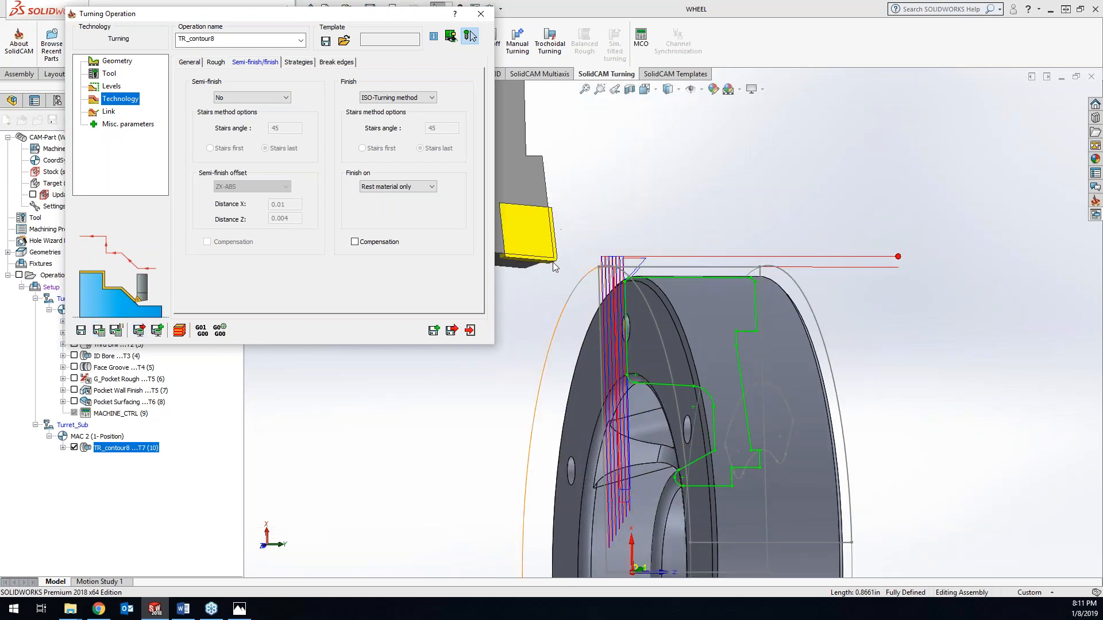
- Simulate the TR_contour8 operation in the Turning simulation, stepping through its first moves and playing it to the end
click(177, 331)
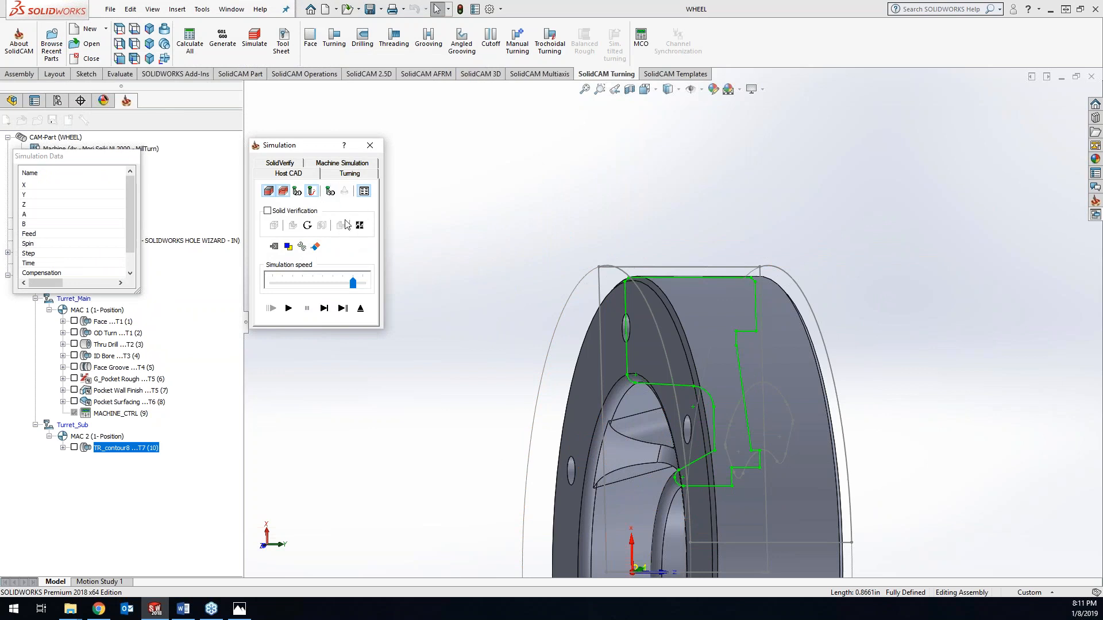
click(349, 173)
middle_drag(460, 372, 669, 404)
click(330, 310)
click(332, 313)
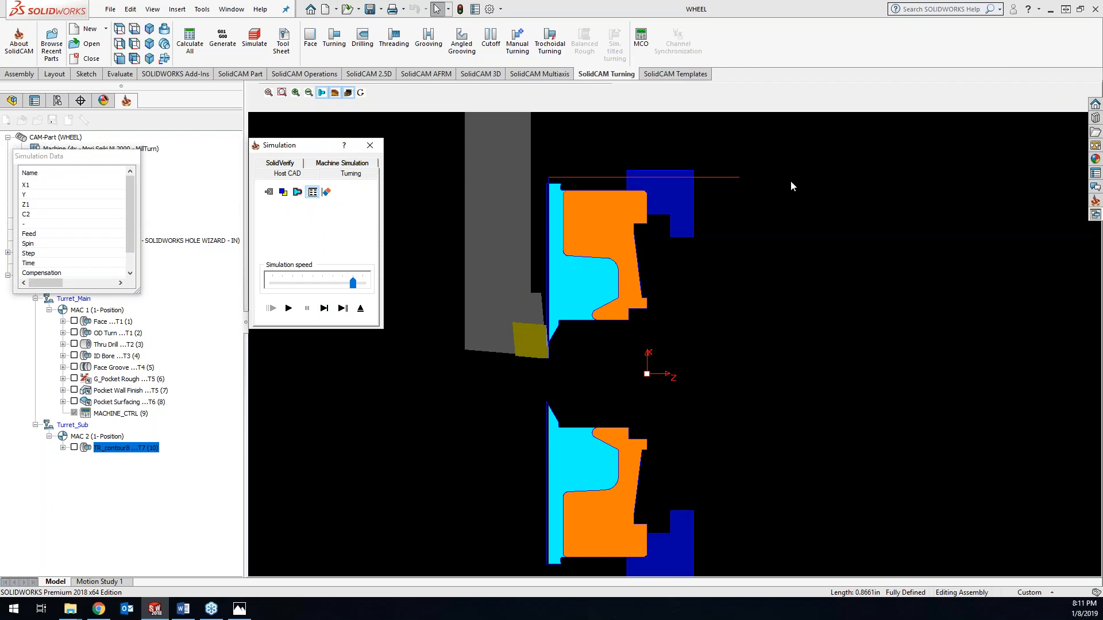
click(324, 310)
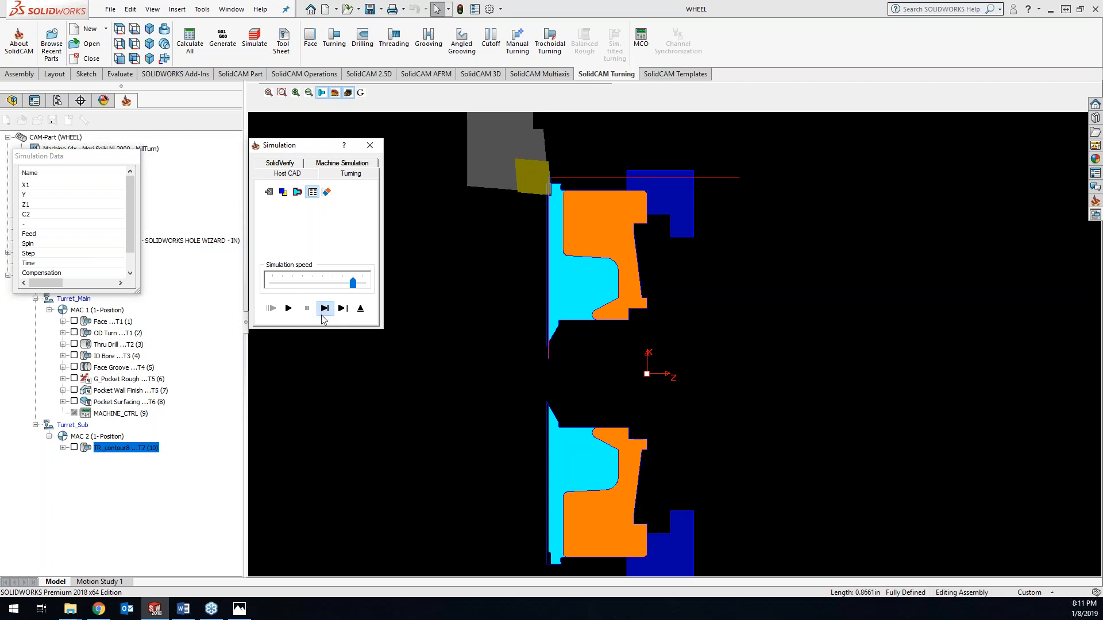
click(290, 309)
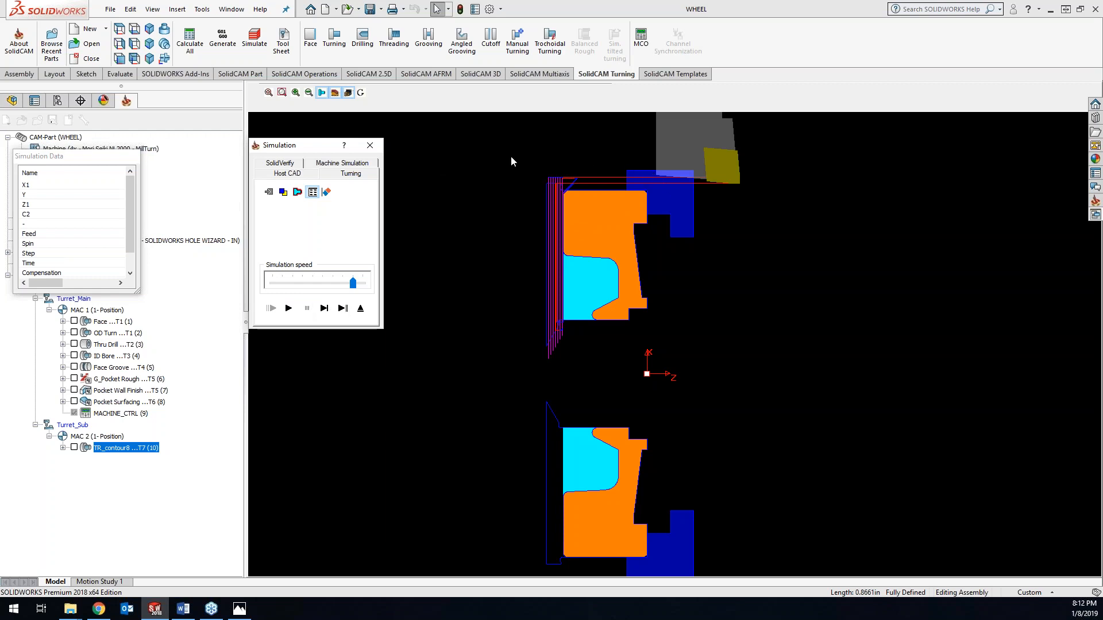
- Run the turning operation in SolidVerify to check for tool and fixture clashes, and exit the simulation
click(295, 174)
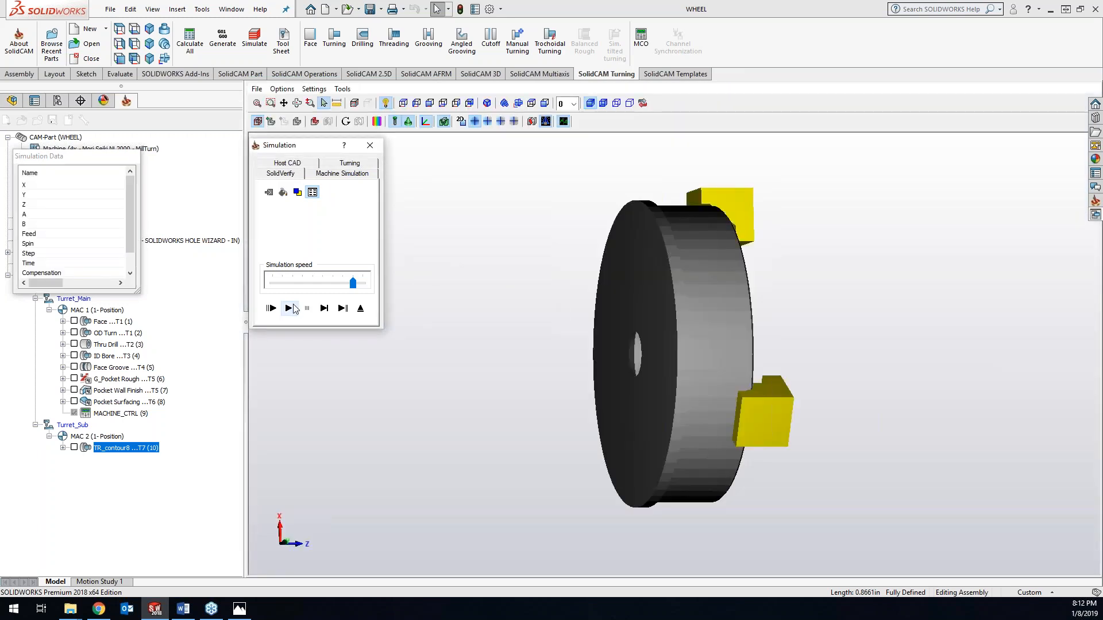
click(292, 309)
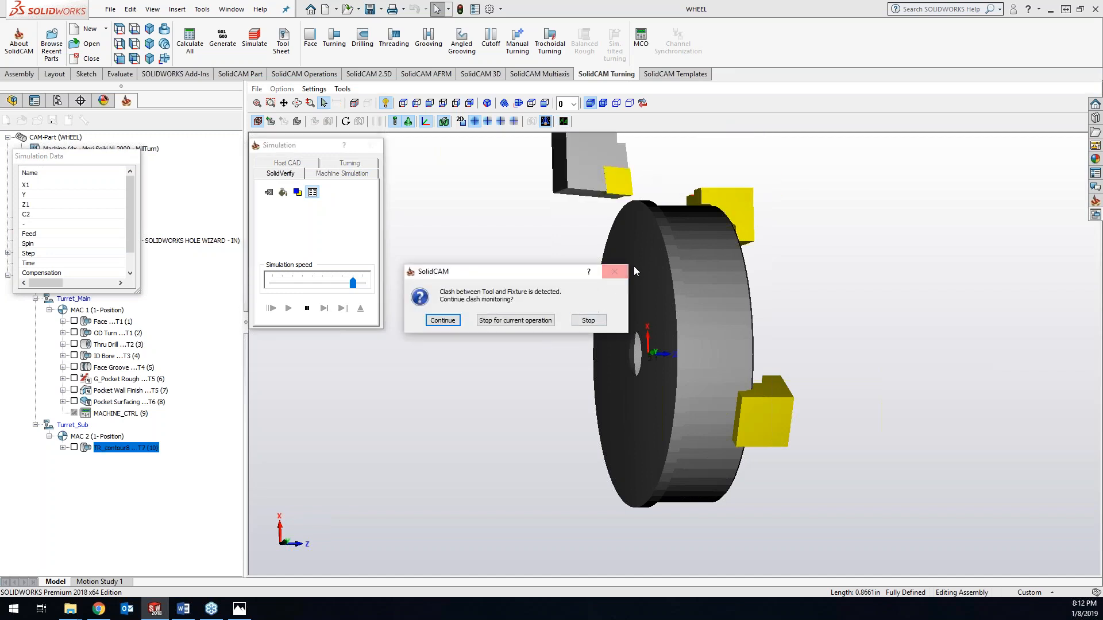
click(614, 272)
click(614, 271)
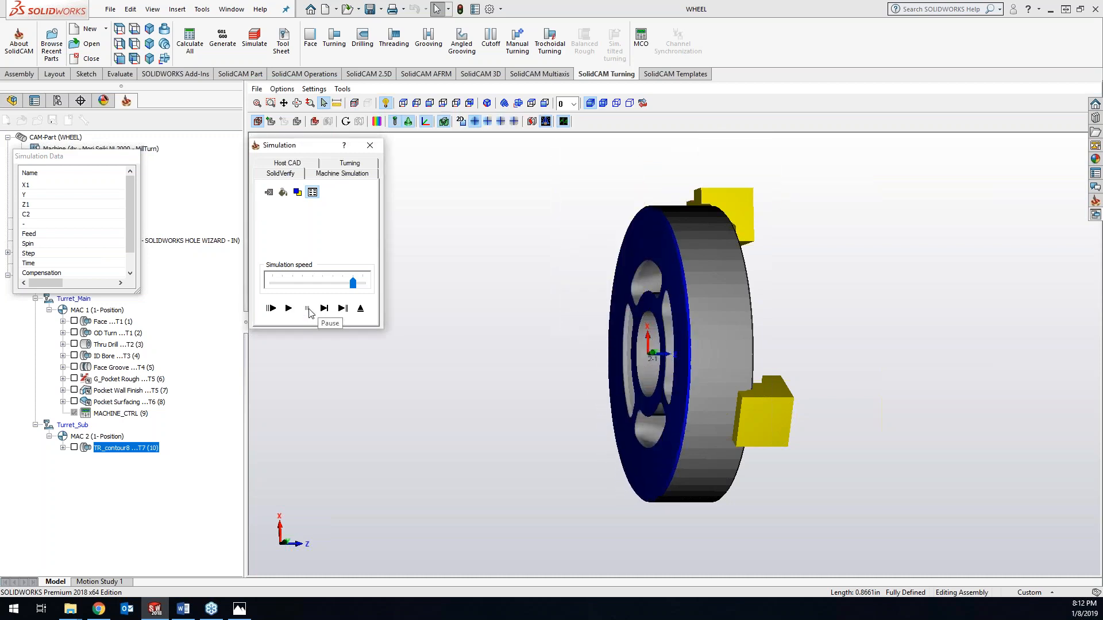
click(372, 146)
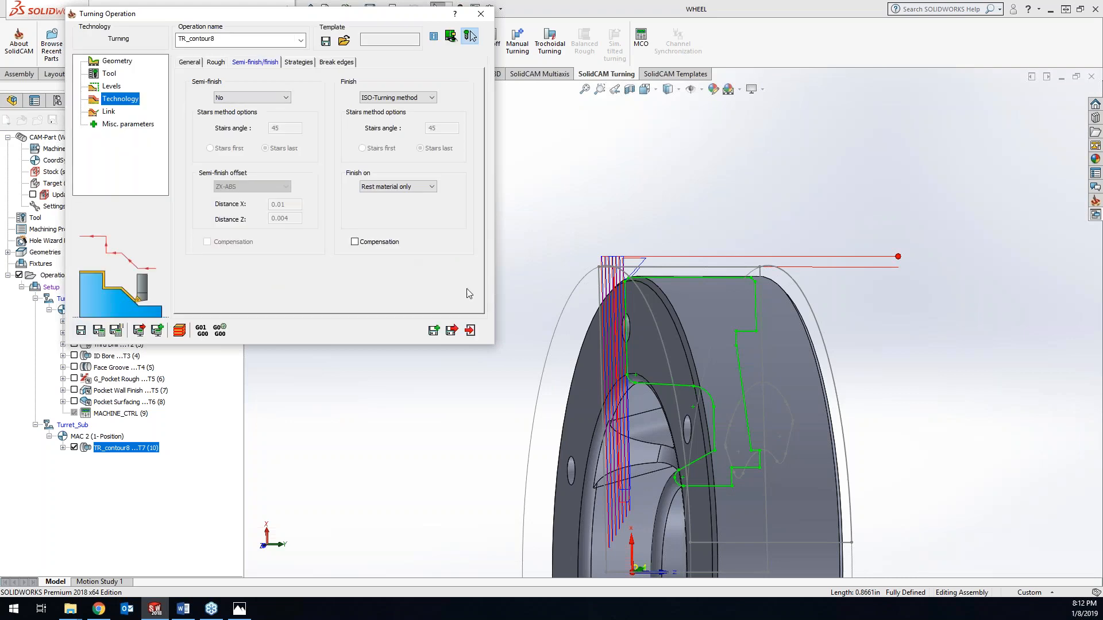
- Set the approach to From left safety corner and the retract to To left safety corner, recalculate the operation and close it
click(109, 112)
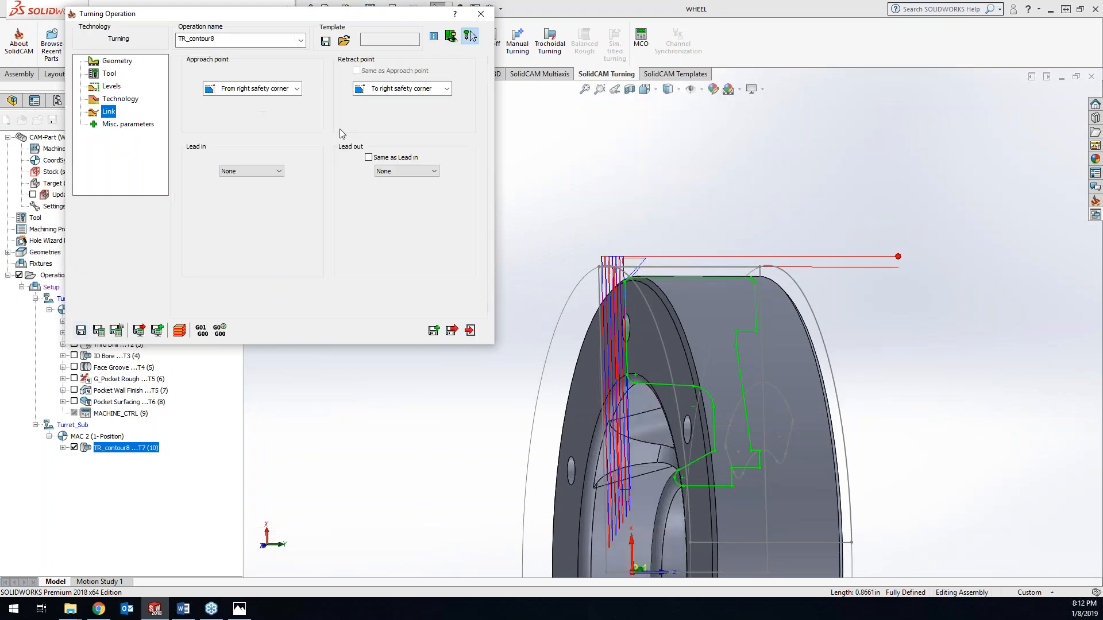
click(268, 93)
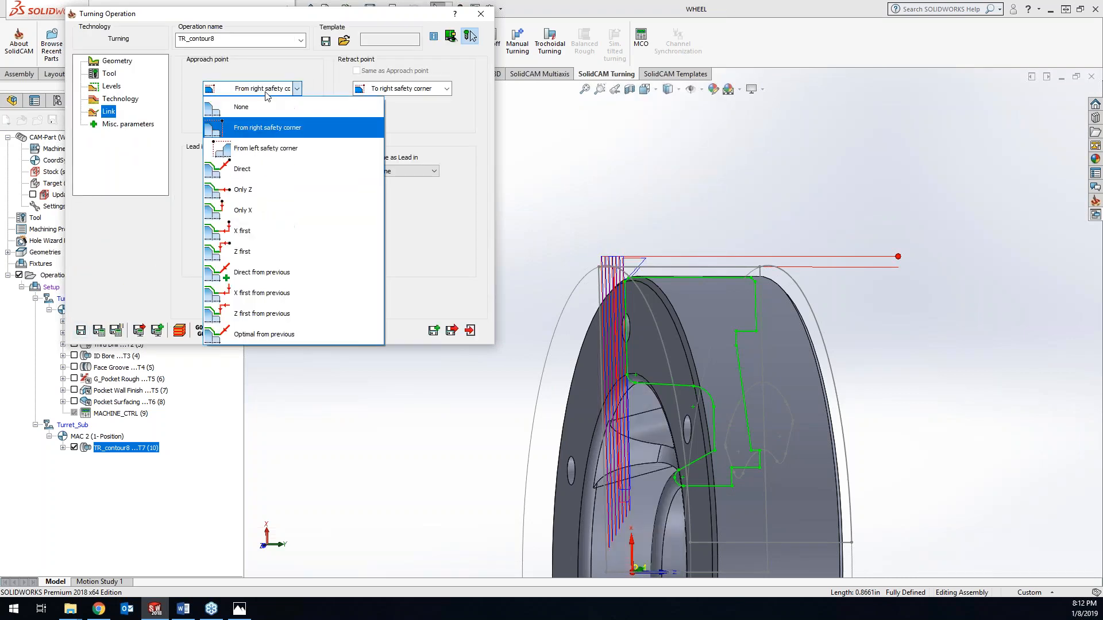
click(266, 149)
click(377, 90)
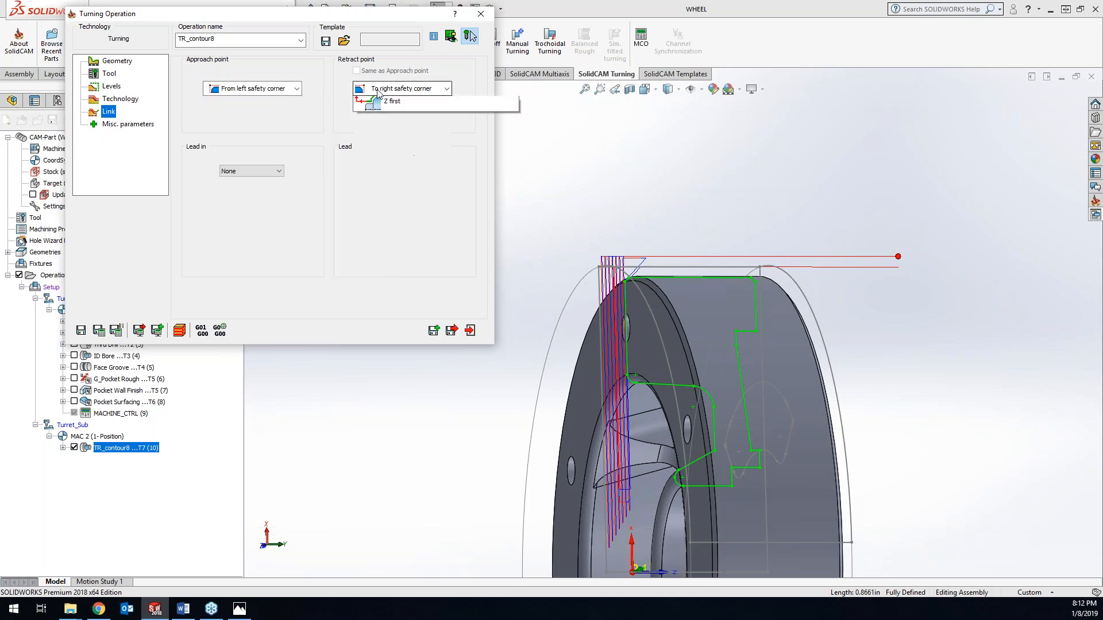
click(396, 145)
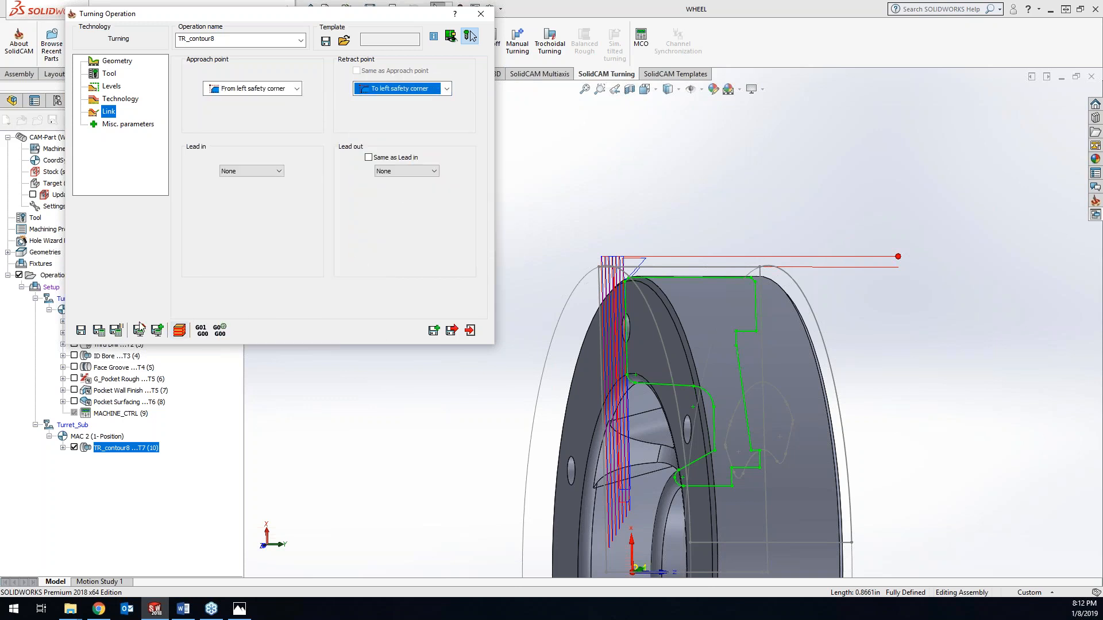
click(100, 330)
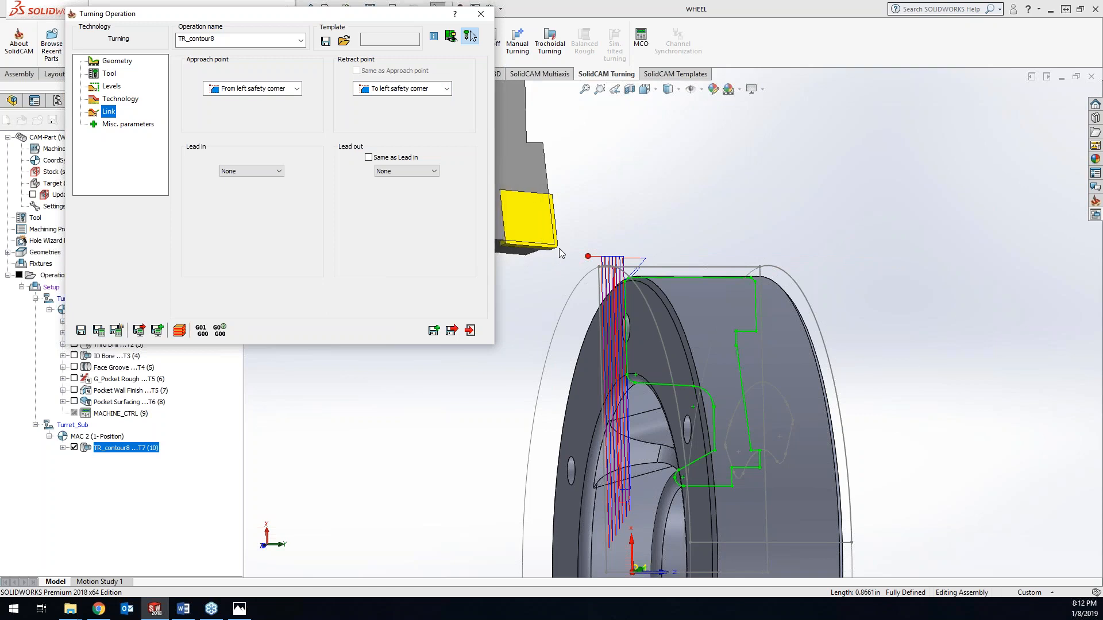
click(481, 14)
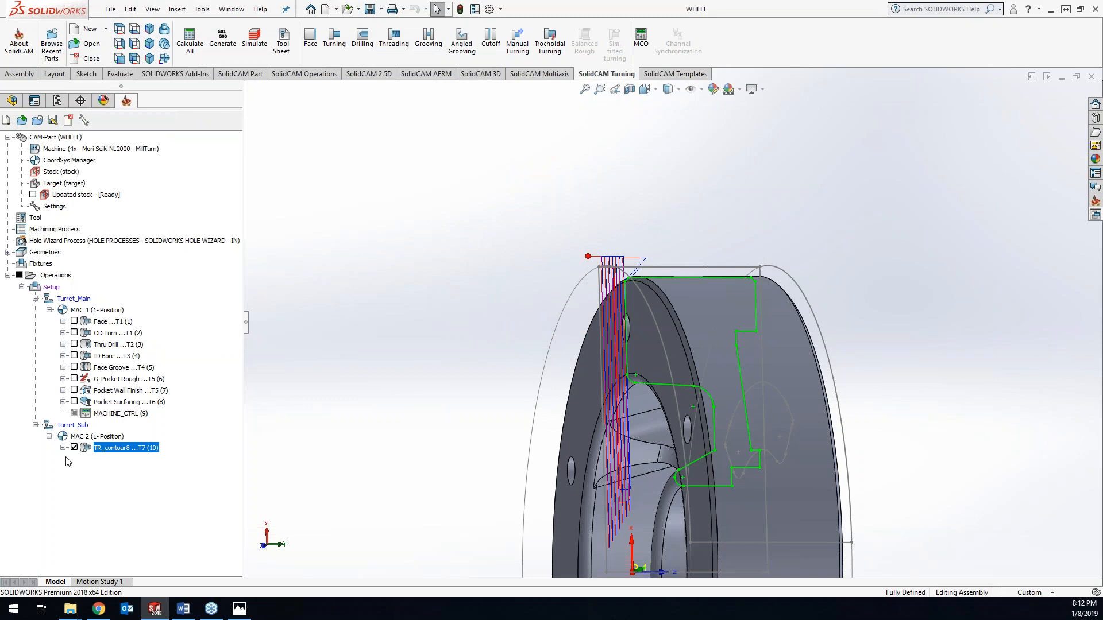
- Hide the toolpath of the TR_contour8 operation
click(75, 448)
scroll(682, 489, up, 6)
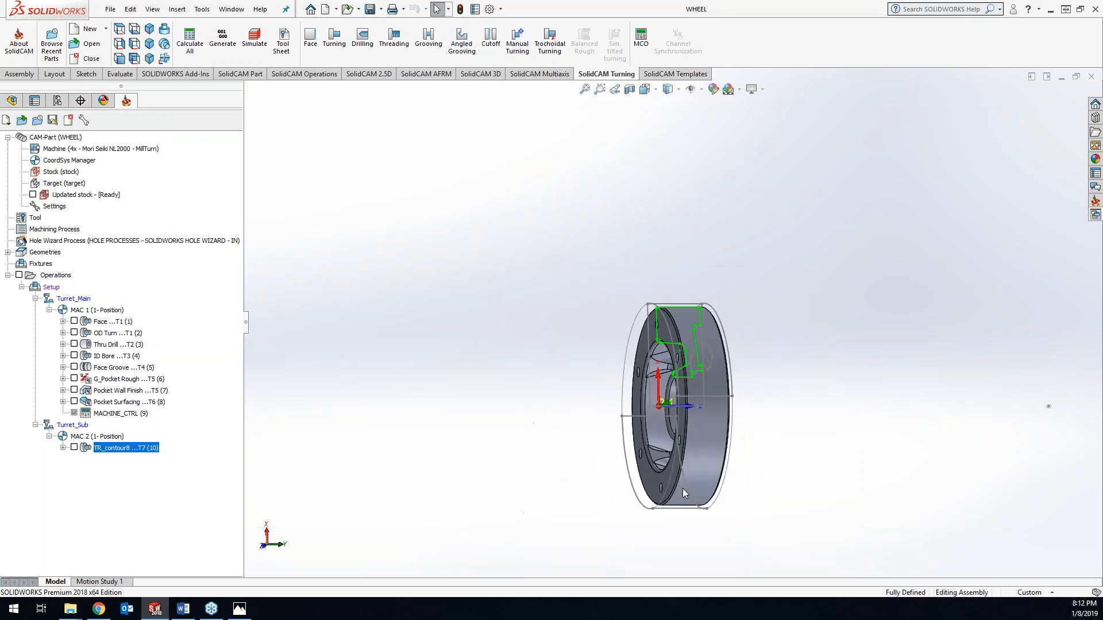
scroll(700, 354, down, 4)
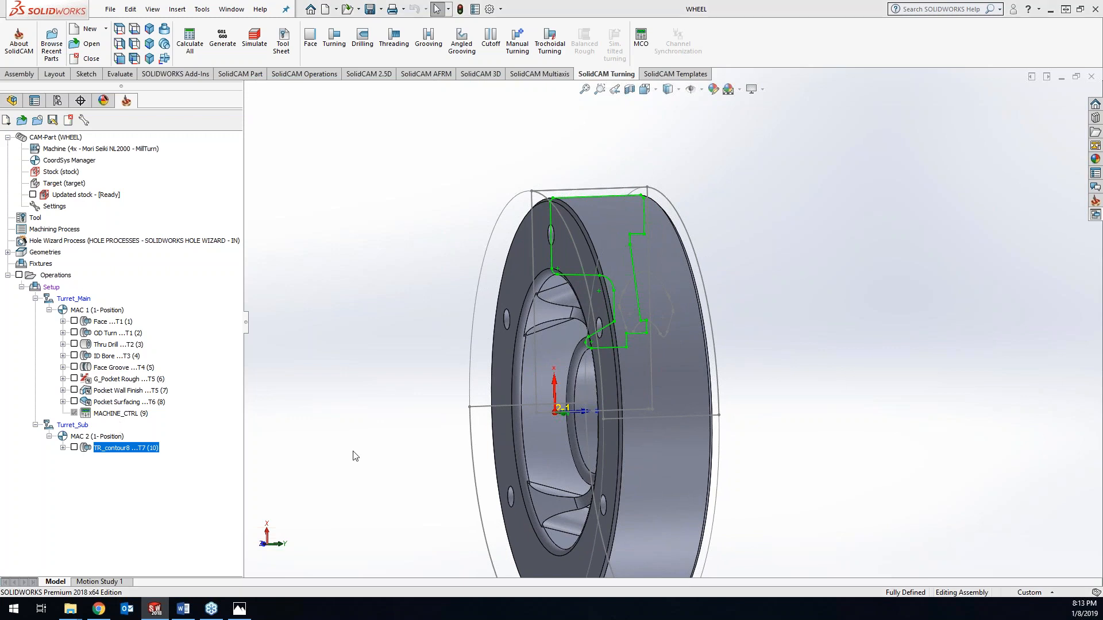
- Delete the MACHINE_CTRL operation and expand the TR_contour8 operation under Turret_Sub
click(121, 414)
key(Delete)
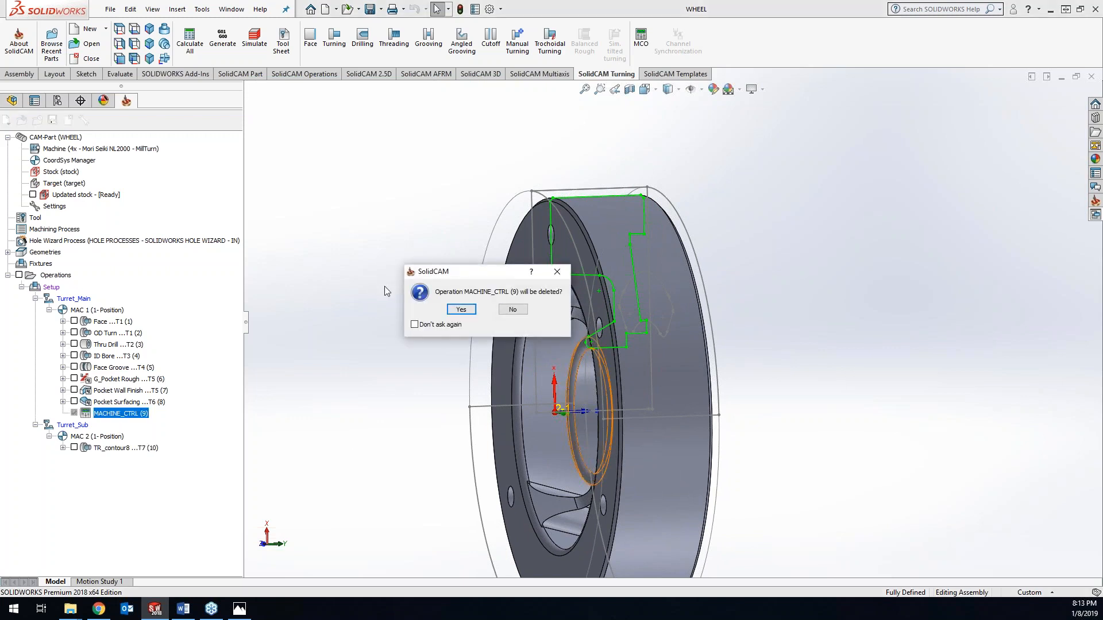
click(455, 311)
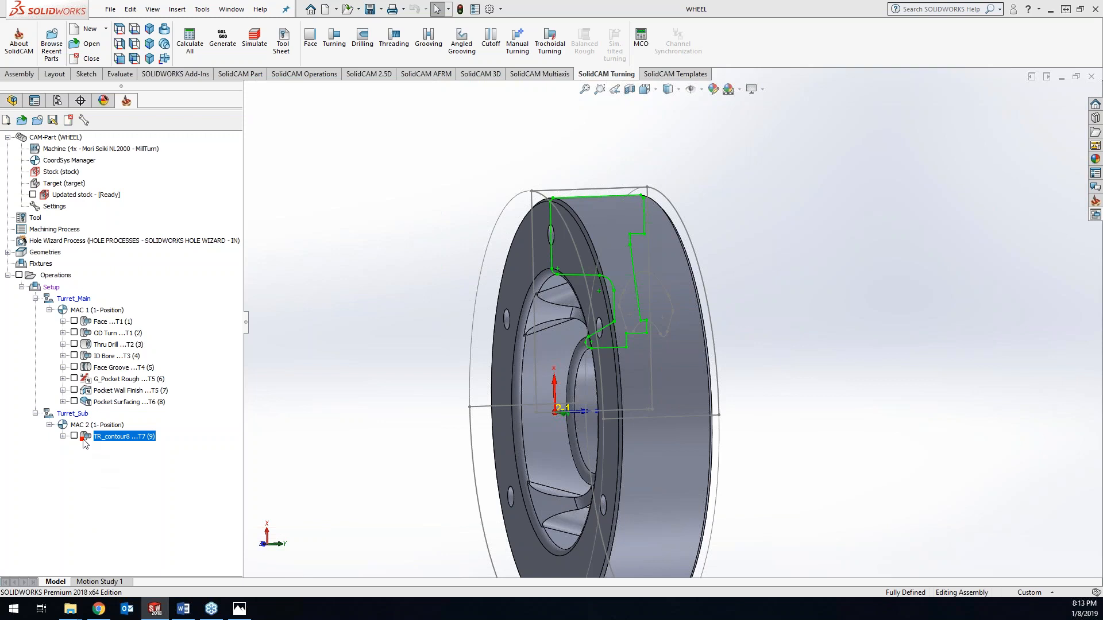
mouse_move(100, 440)
click(63, 437)
mouse_move(152, 438)
- Add a machine control operation after Pocket Surfacing with the CNC Operator's Manual Stock Transfer to Sub, and save it
click(121, 402)
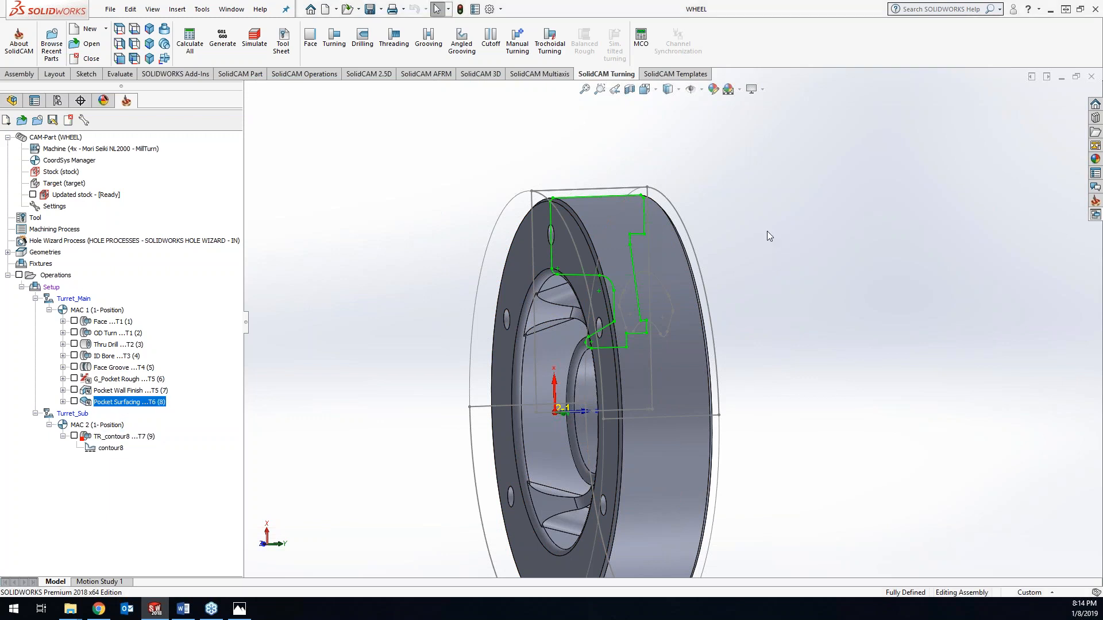
click(641, 35)
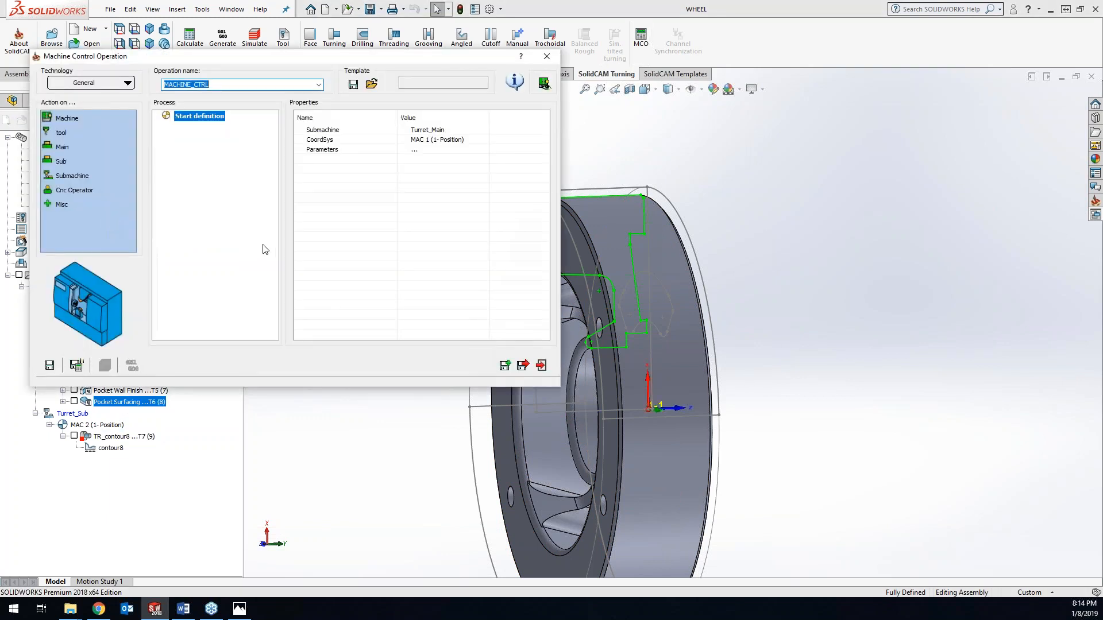
drag(57, 189, 201, 204)
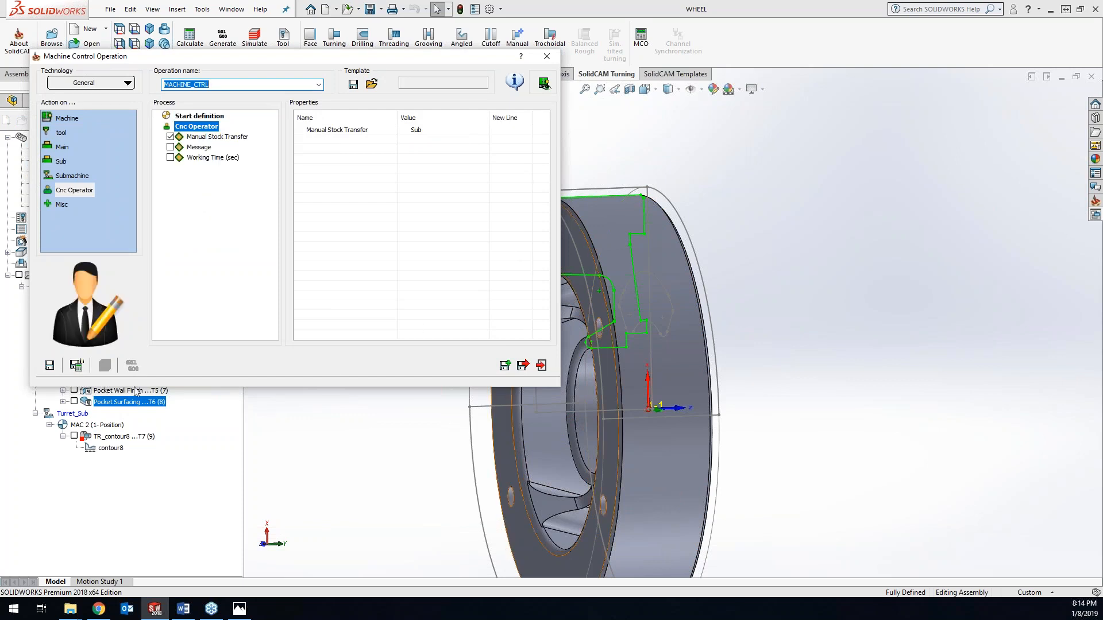
click(80, 367)
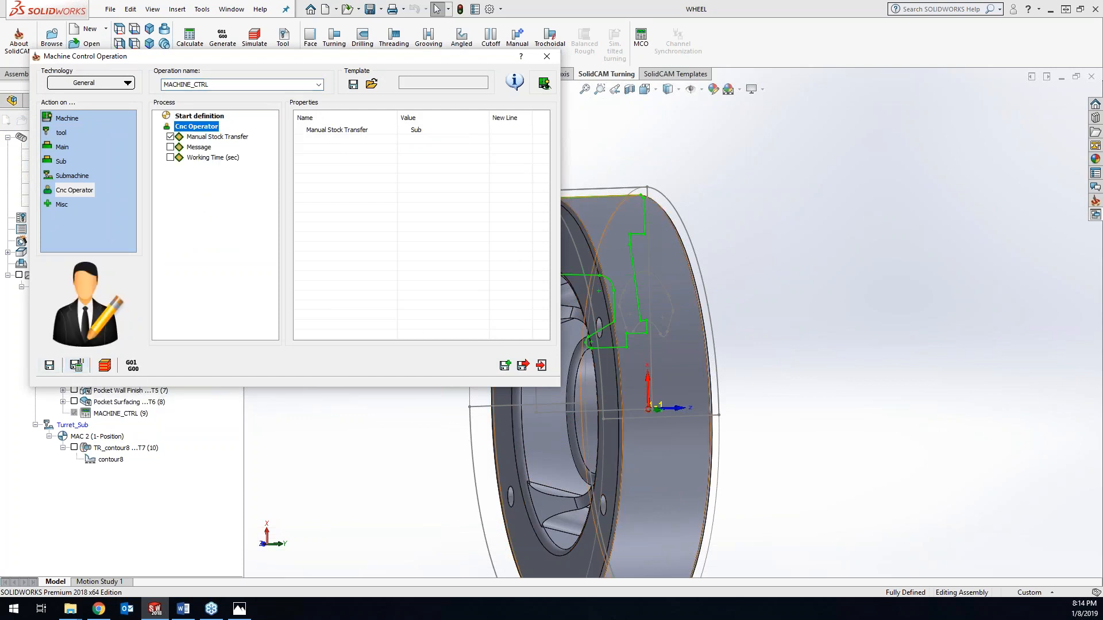
click(552, 59)
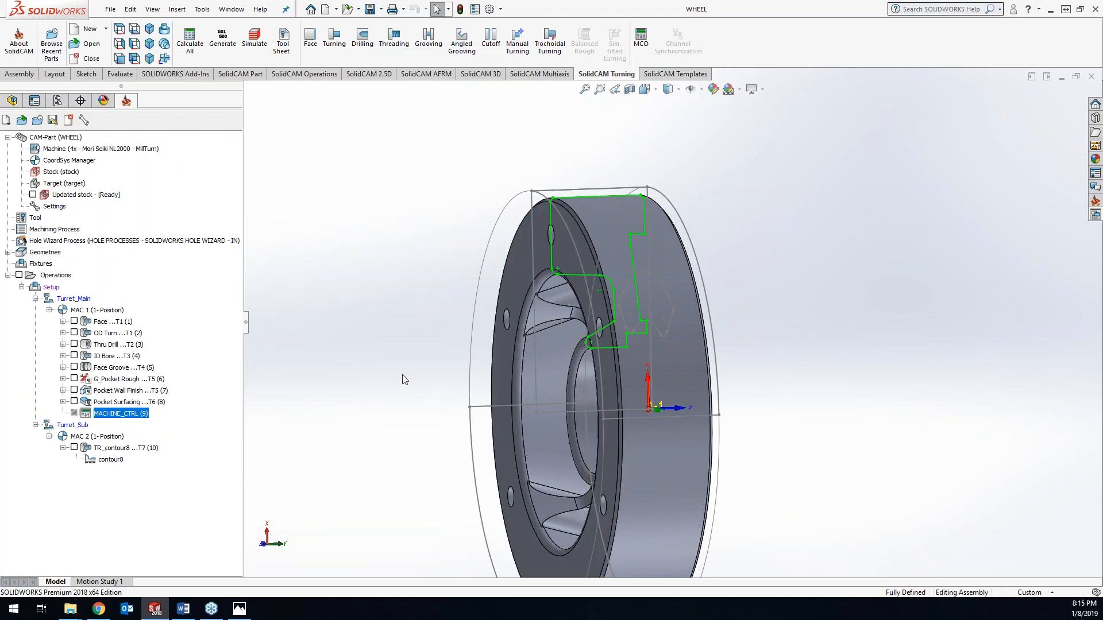
- Simulate the TR_contour8 operation with the Turning simulation, then close the simulation
middle_drag(363, 368, 306, 237)
ctrl+middle_drag(306, 433, 313, 411)
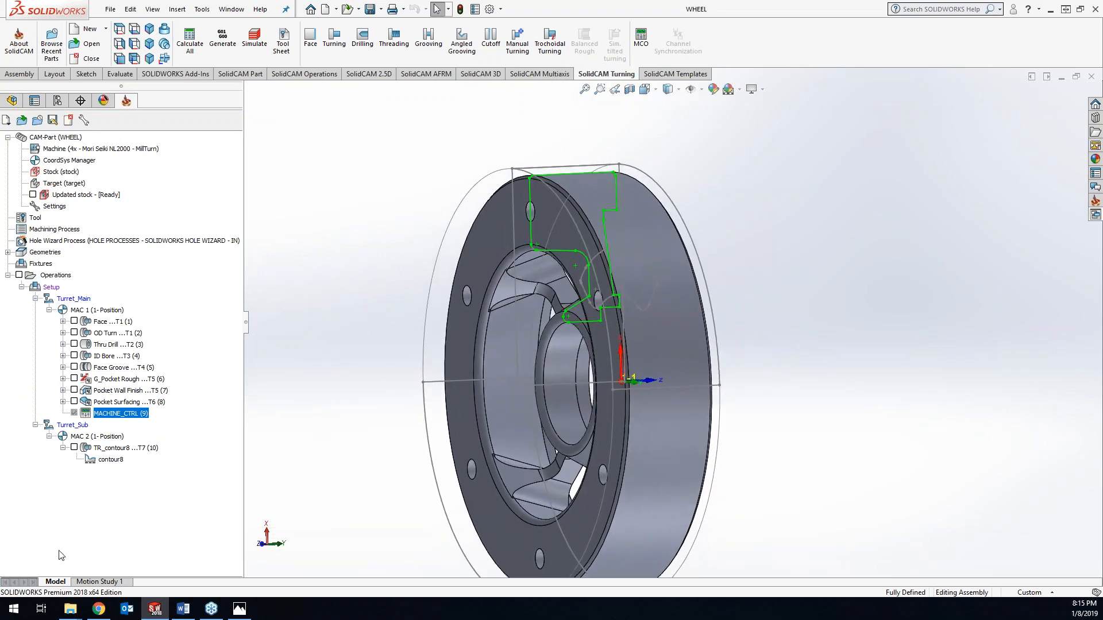
right_click(128, 450)
click(177, 217)
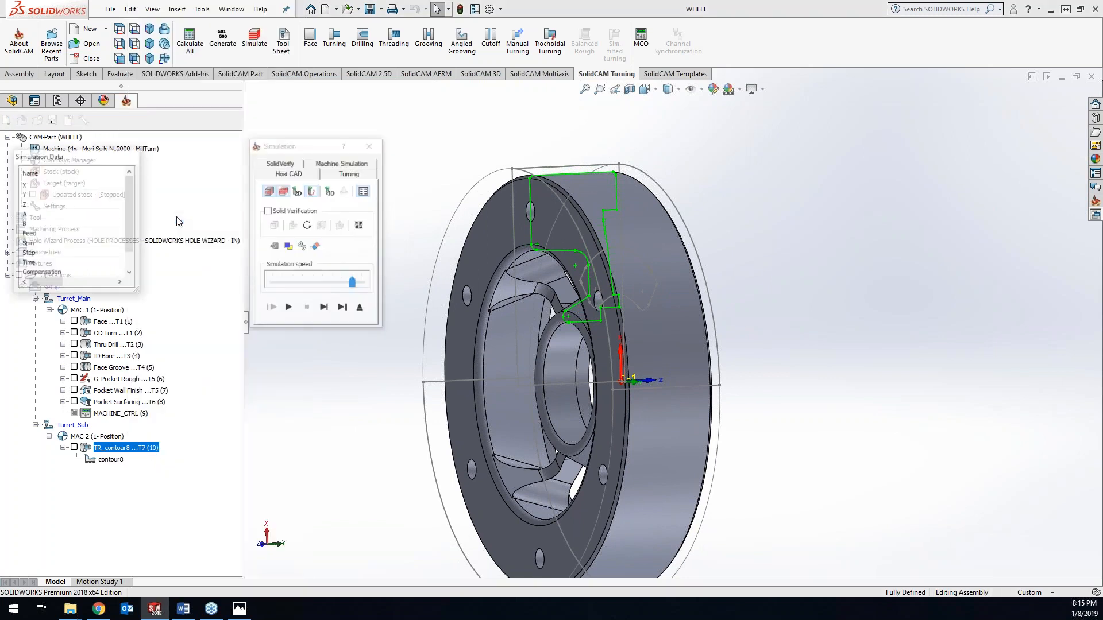
click(340, 176)
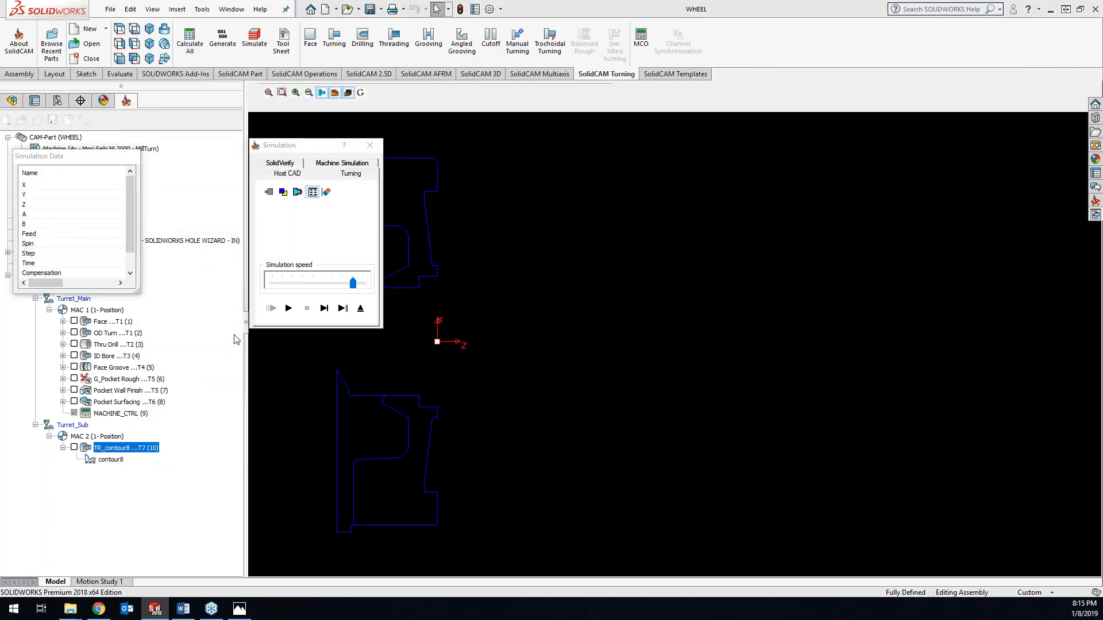
click(284, 304)
click(289, 308)
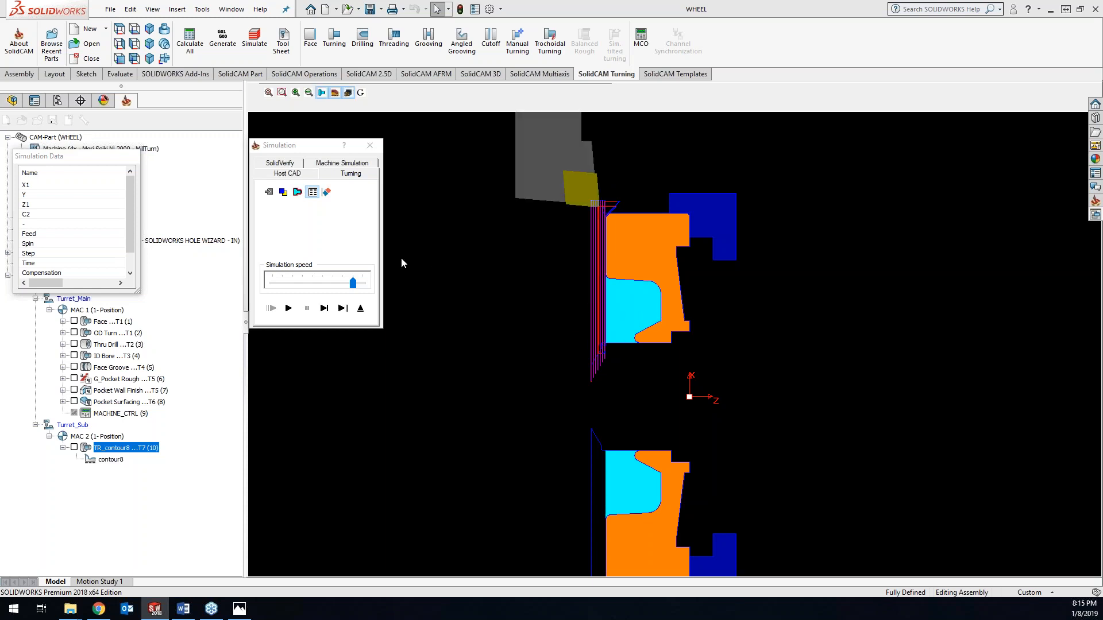
click(370, 145)
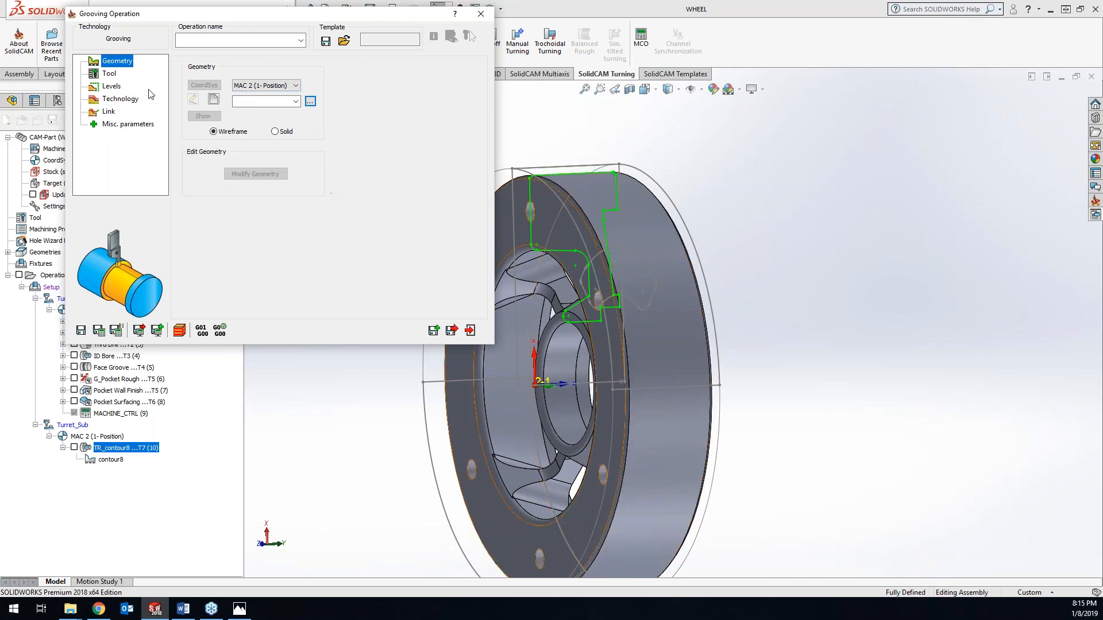
- Define the grooving operation's geometry as an up-to-entity curve chain along the green pocket profile, from the hub fillet to the outer rim fillet
click(213, 99)
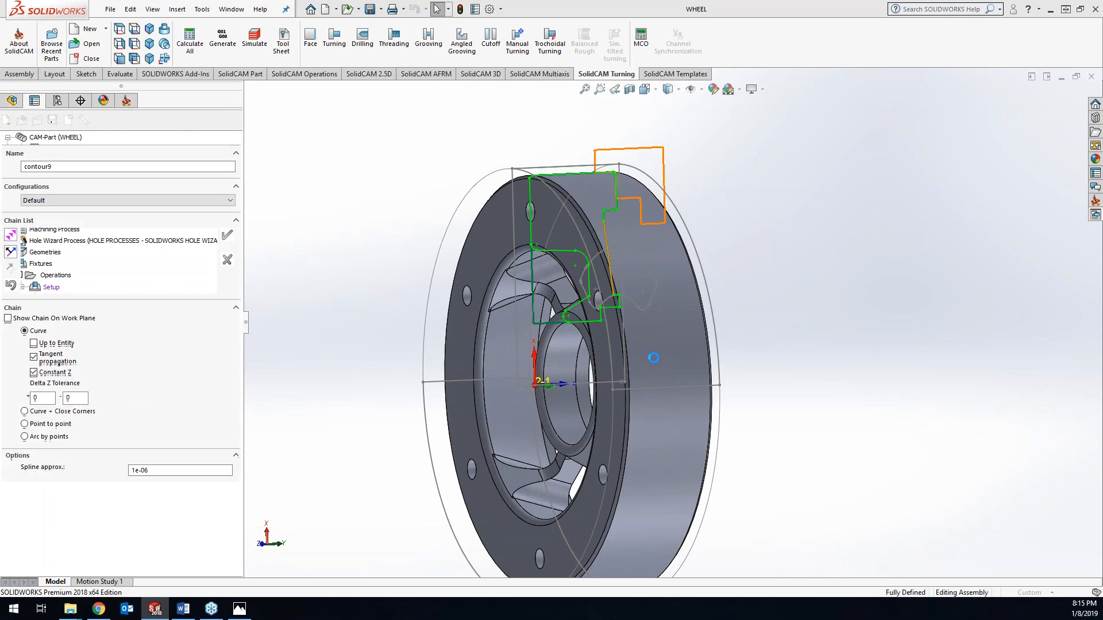
scroll(570, 318, down, 3)
scroll(570, 318, up, 1)
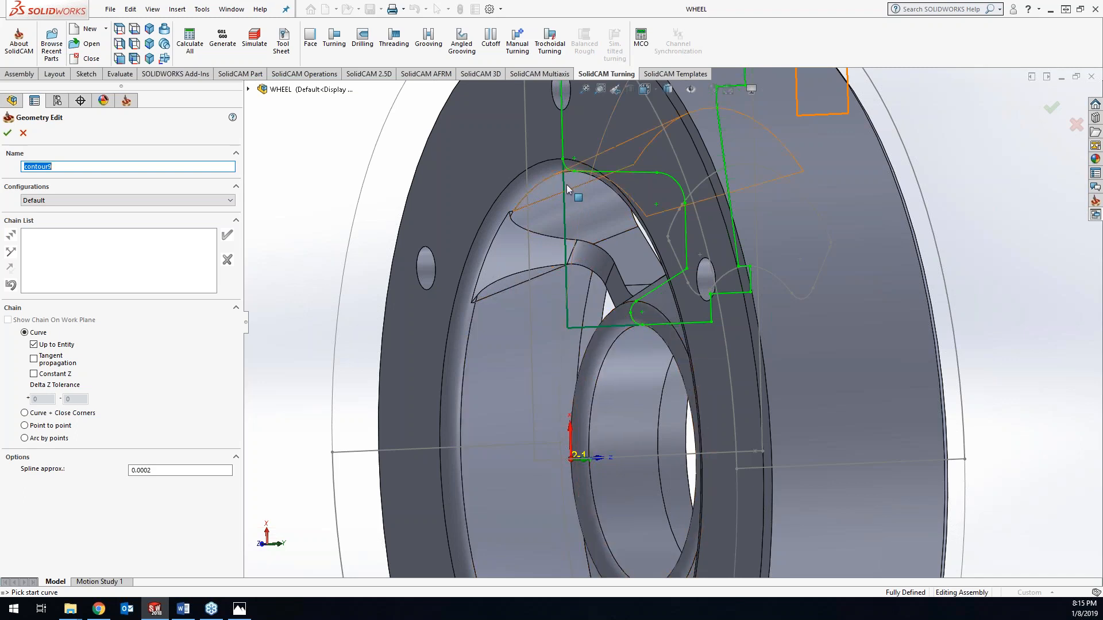
click(637, 326)
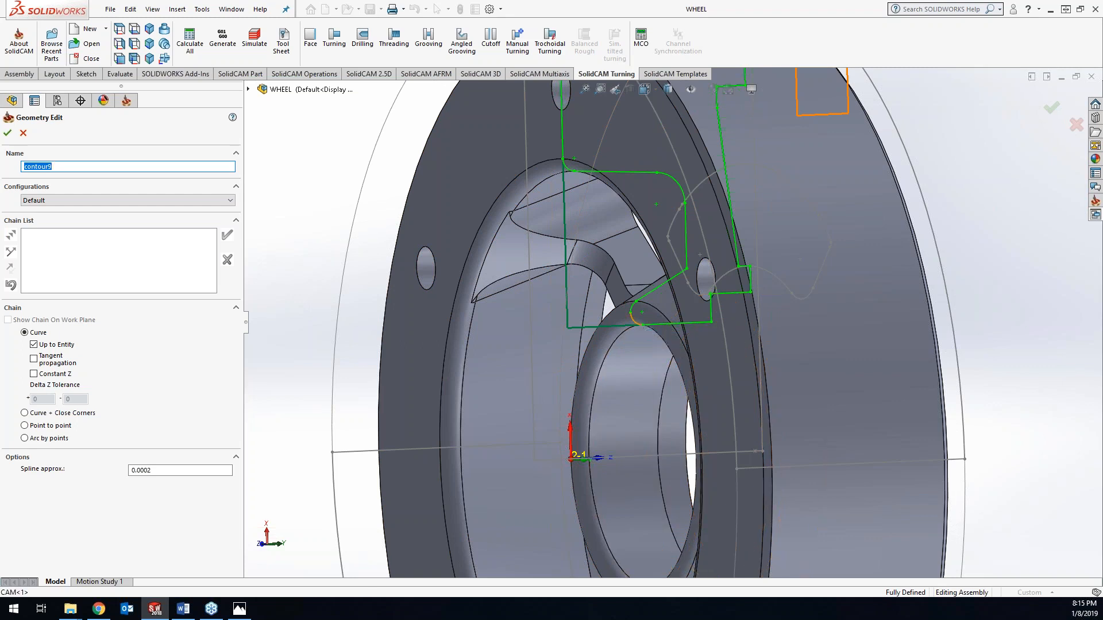
click(565, 167)
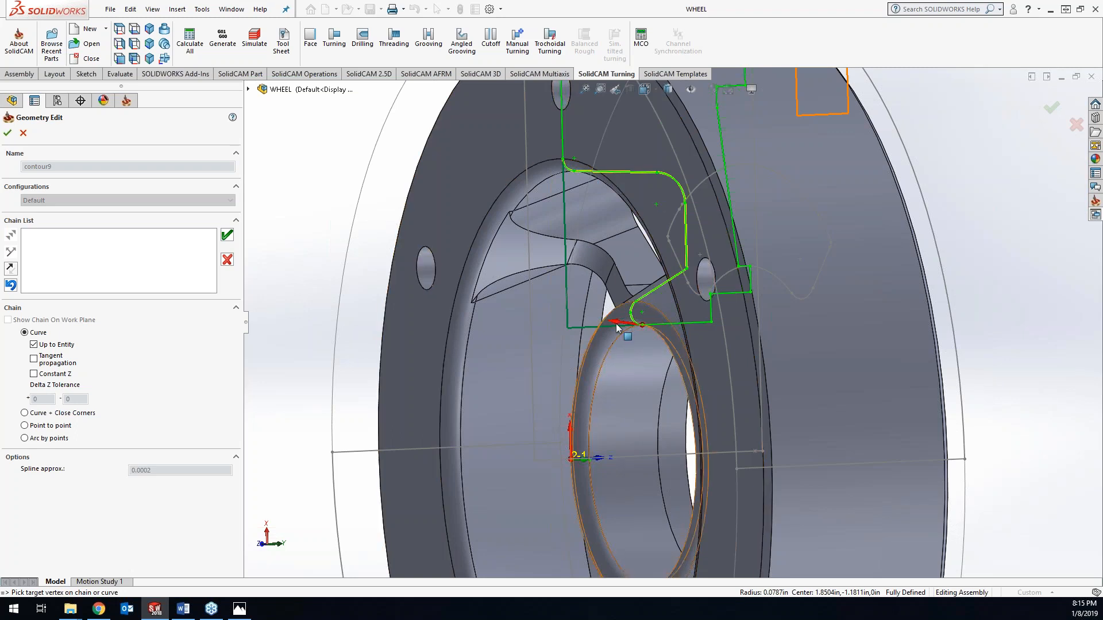
click(227, 235)
click(8, 132)
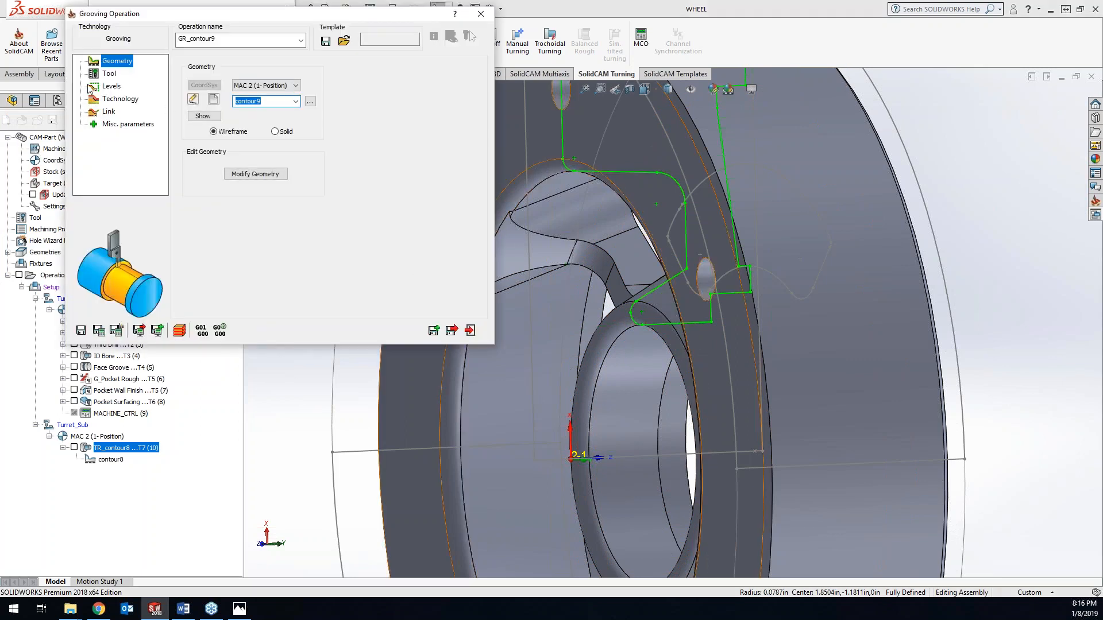
- Add a new Ext. Grooving tool for the GR_contour9 operation
click(109, 74)
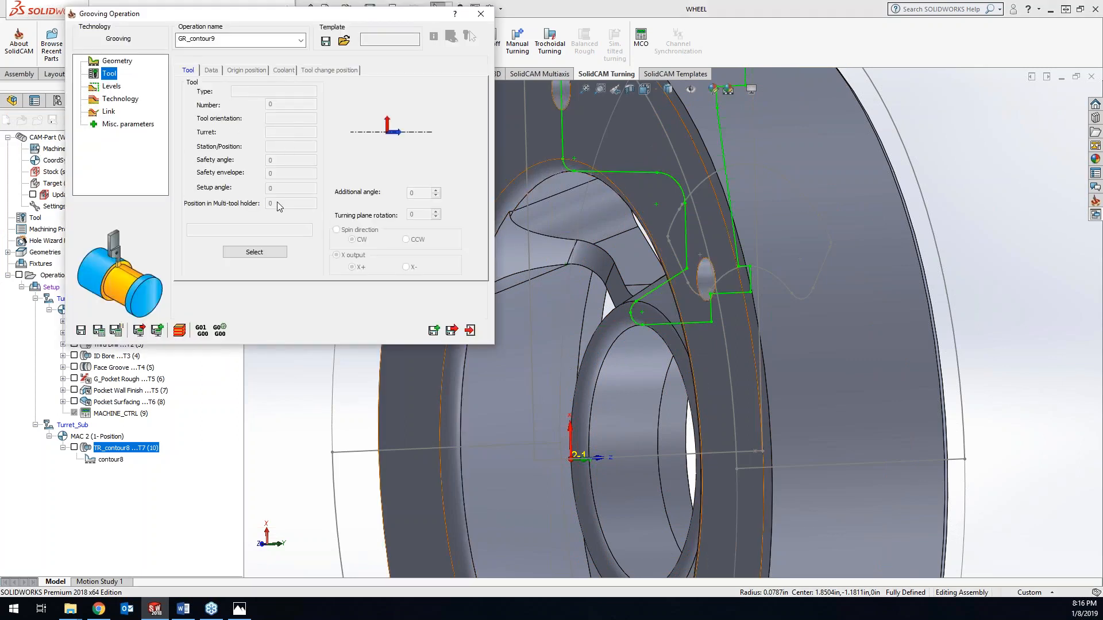
click(263, 253)
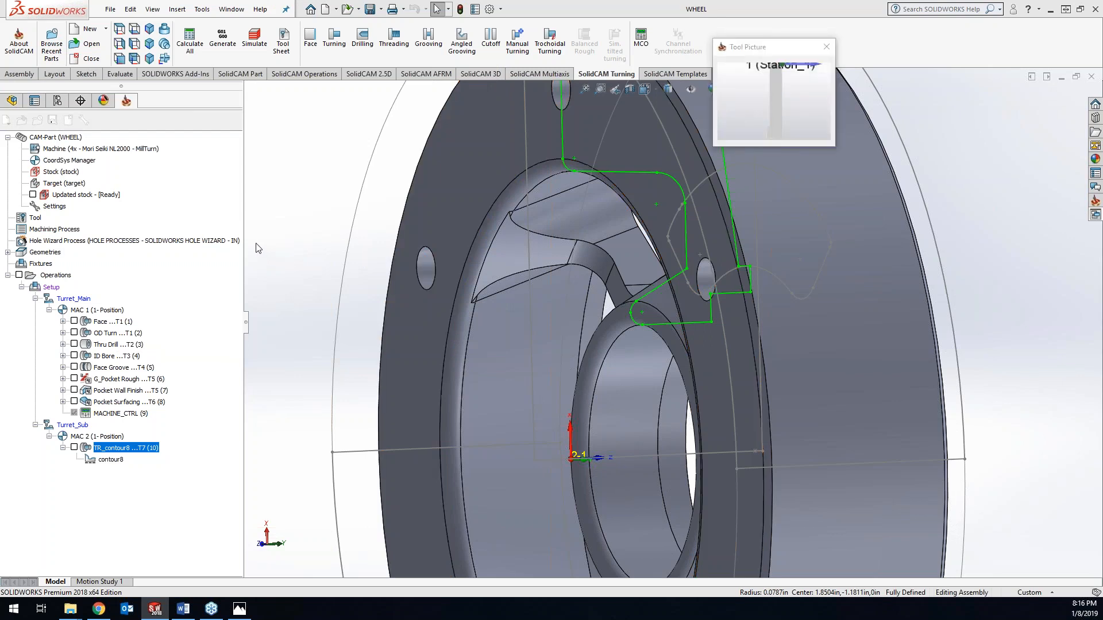
click(503, 49)
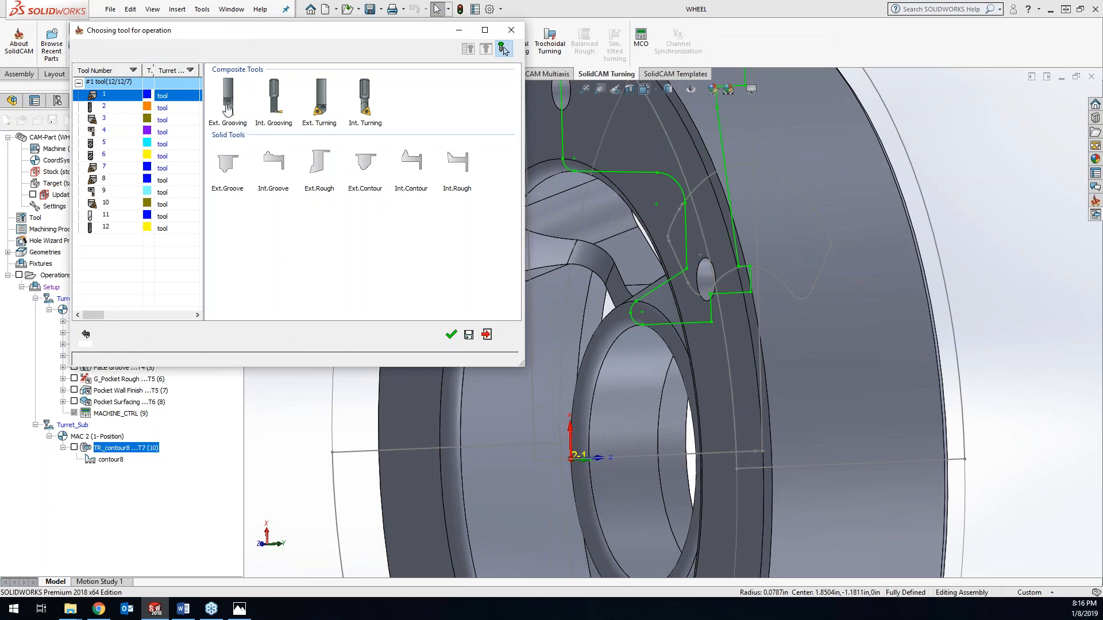
click(227, 108)
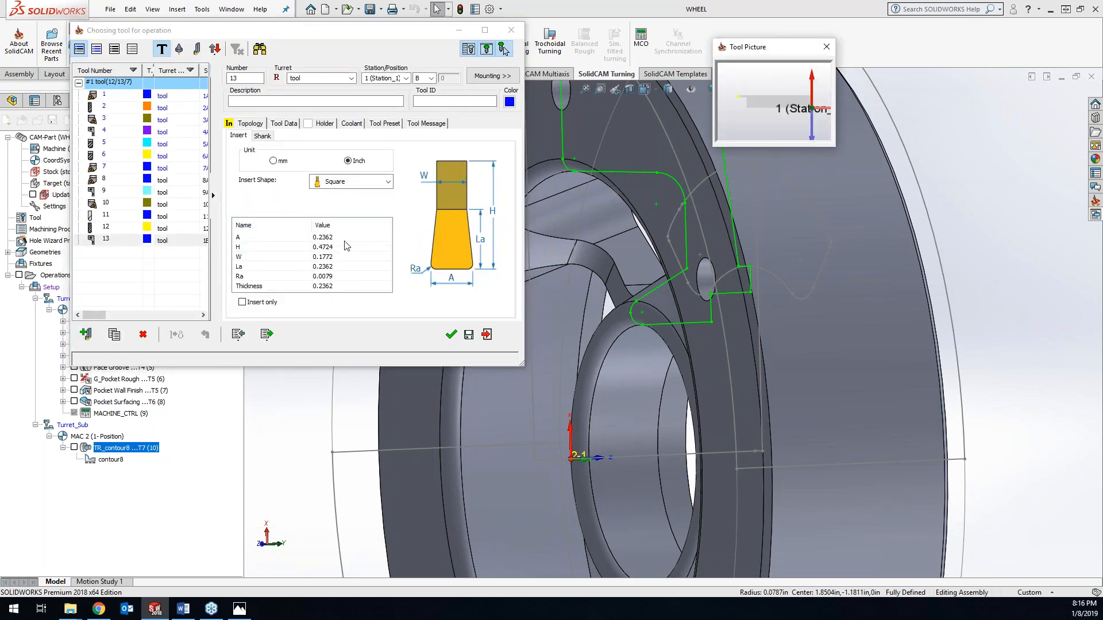
- Set the grooving insert's A dimension to 0.125 and W to 0.1 inch, and define the tool as insert only
double_click(344, 240)
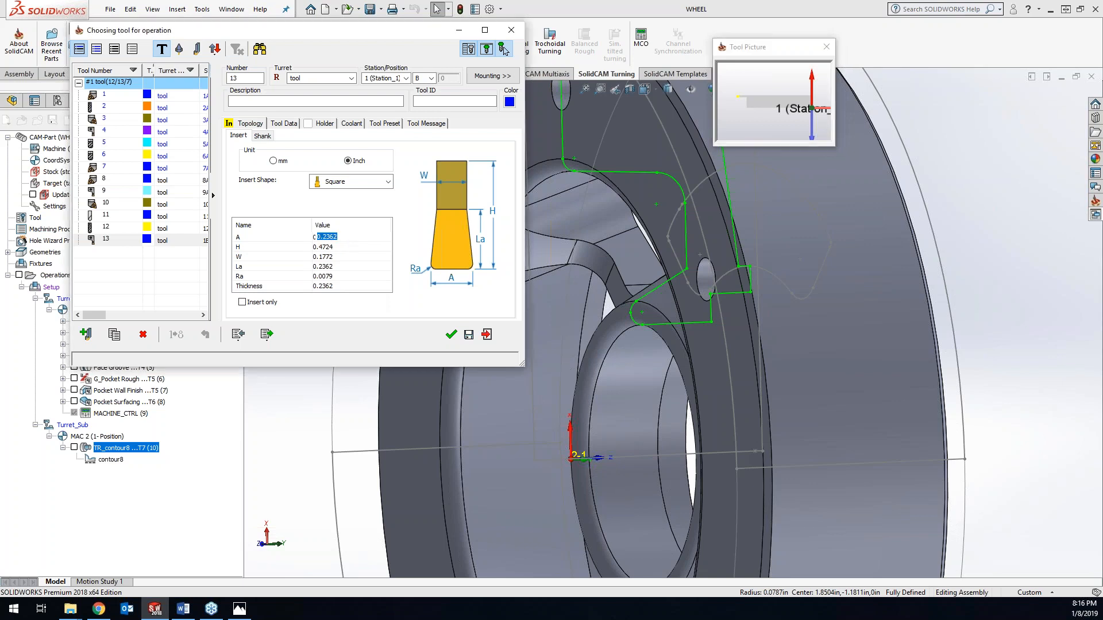
text(.125)
key(Tab)
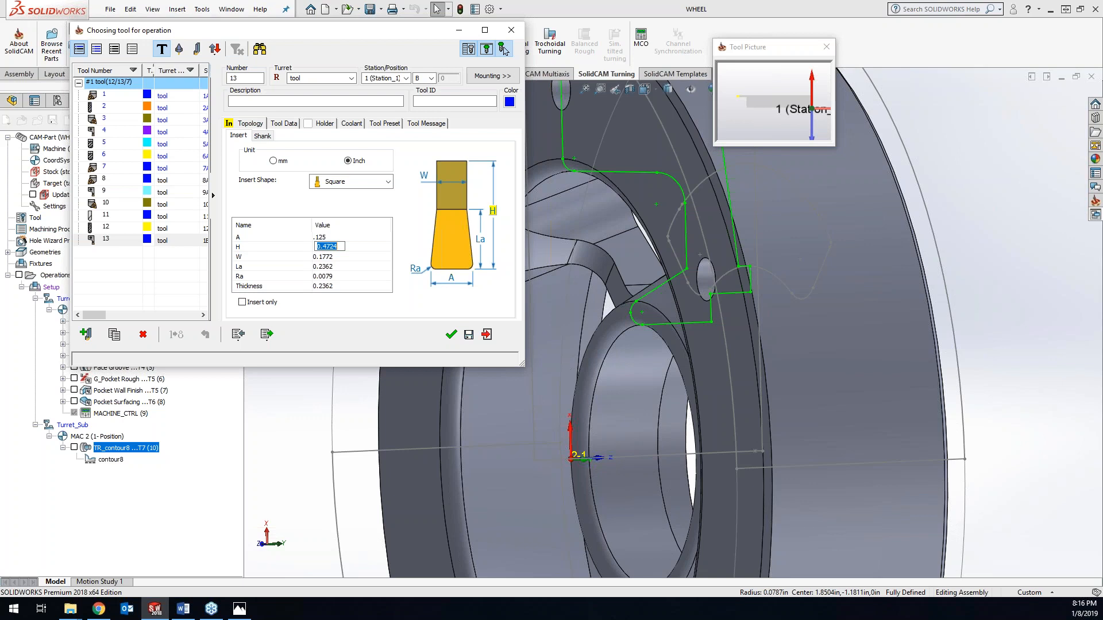
key(Tab)
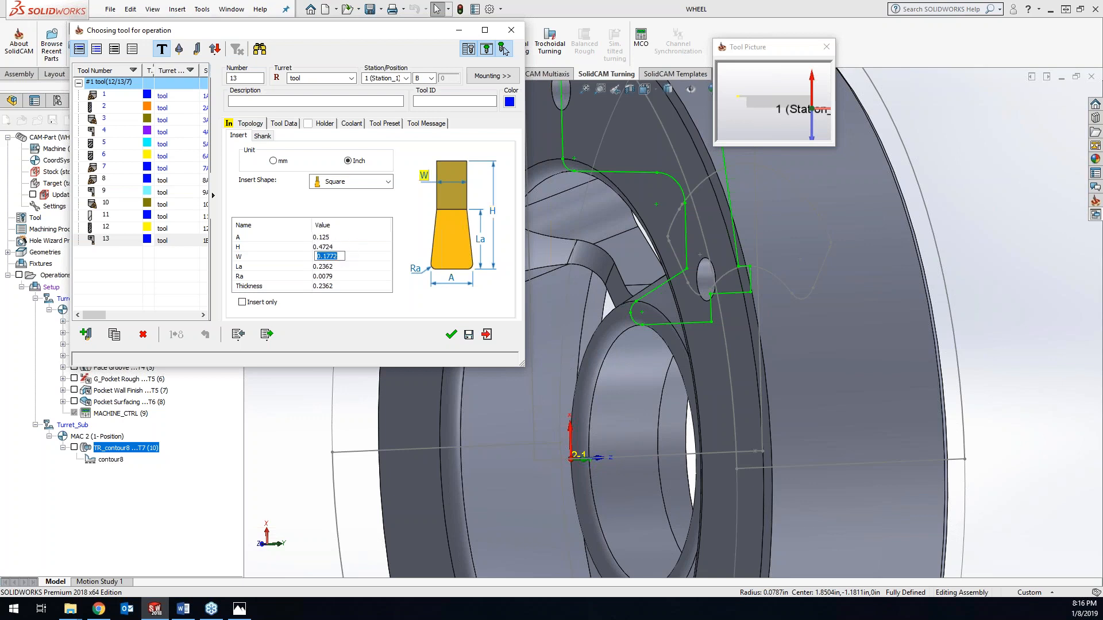
text(.1)
key(Tab)
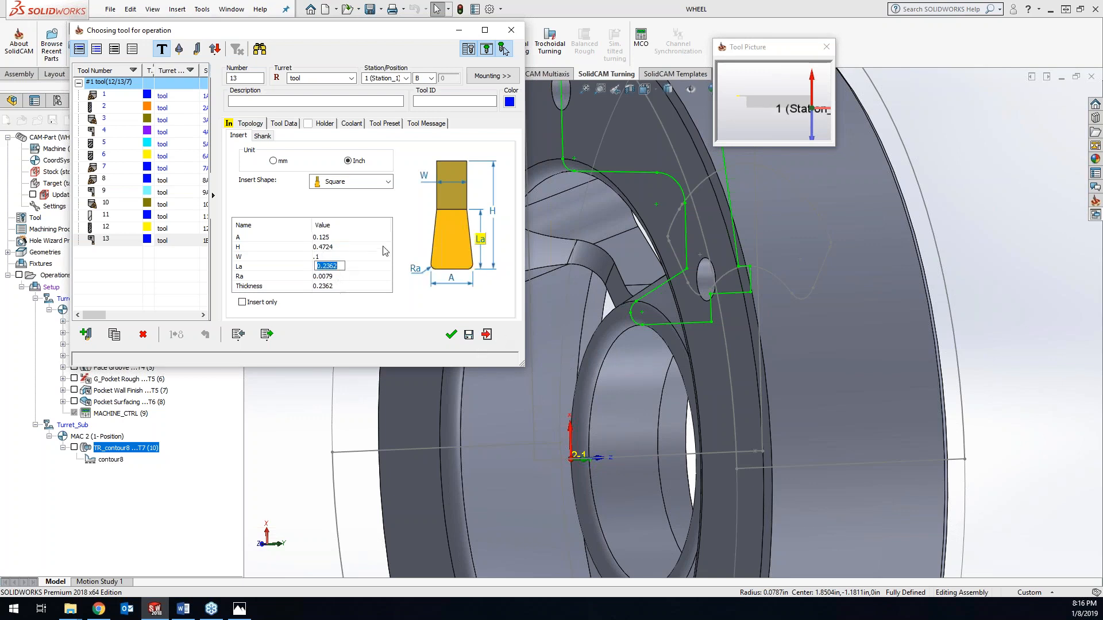
click(243, 302)
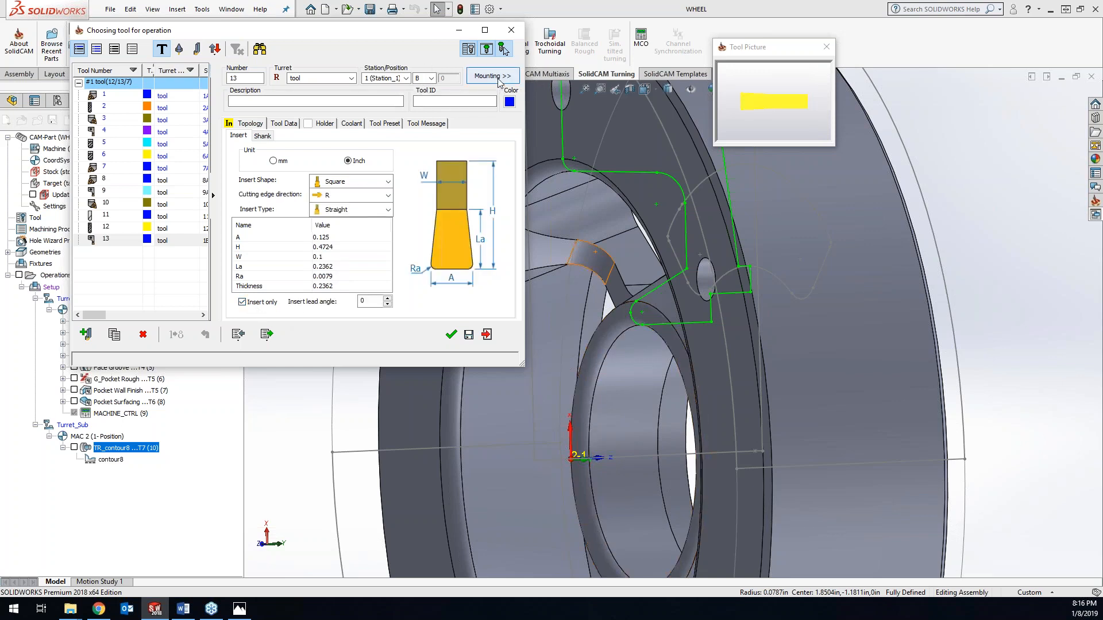
- Set the grooving tool's mounting orientation to Z- and hide the other tools in the mounting view to check it
click(493, 76)
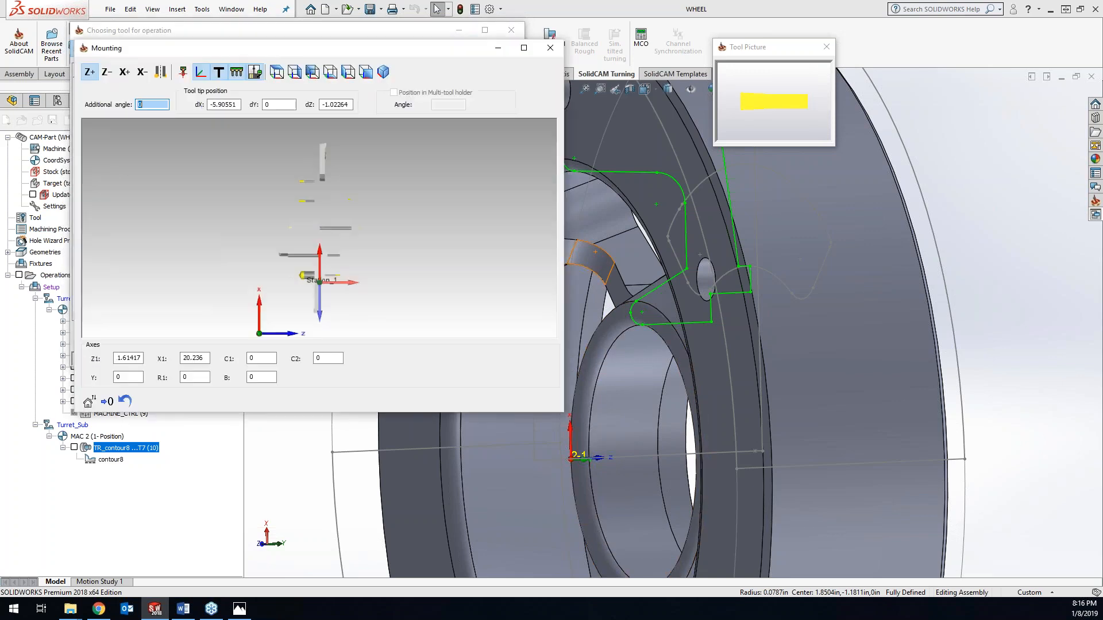
click(107, 73)
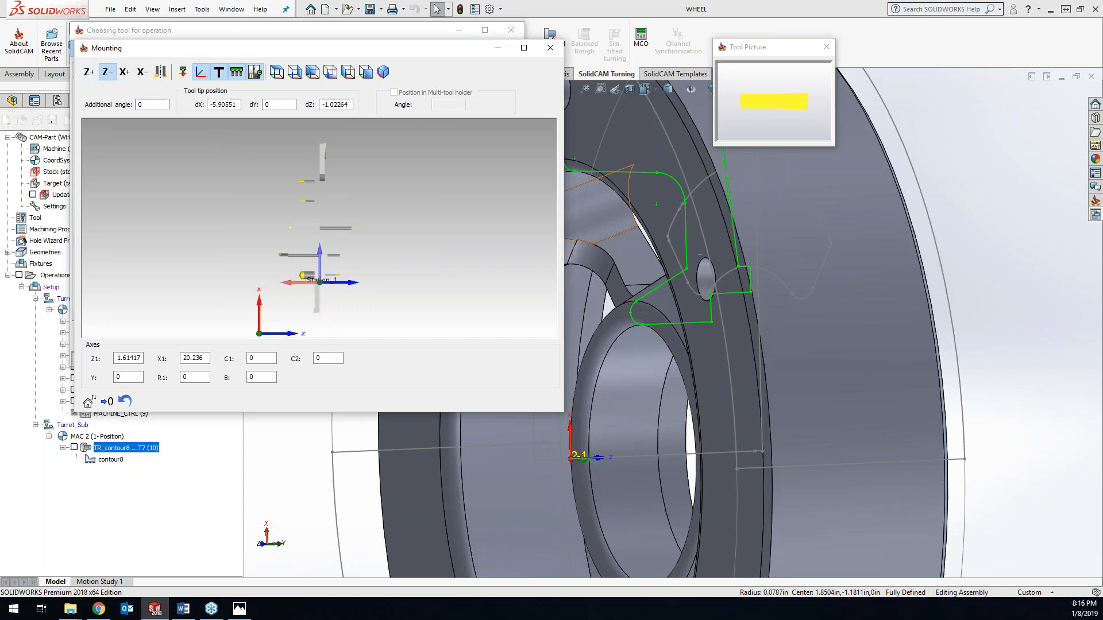
click(757, 132)
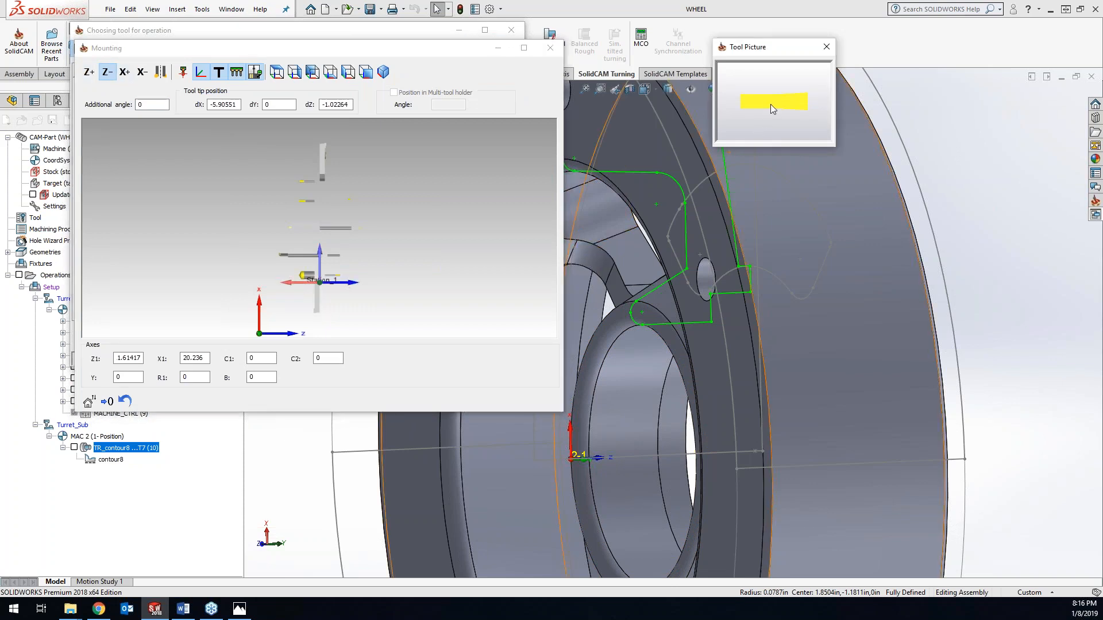
click(454, 346)
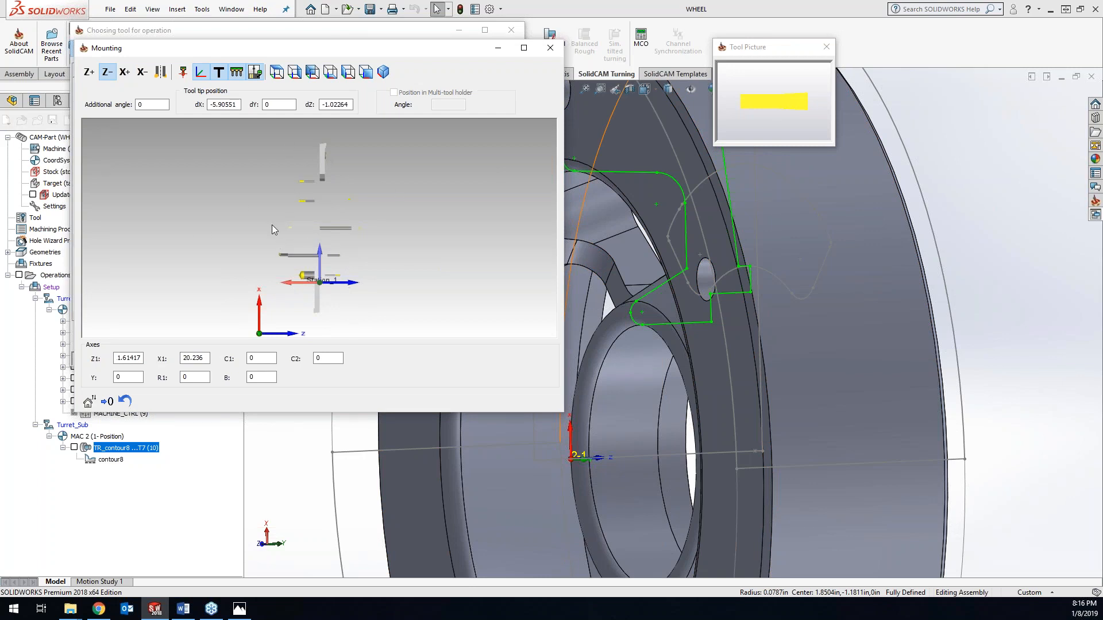
click(237, 73)
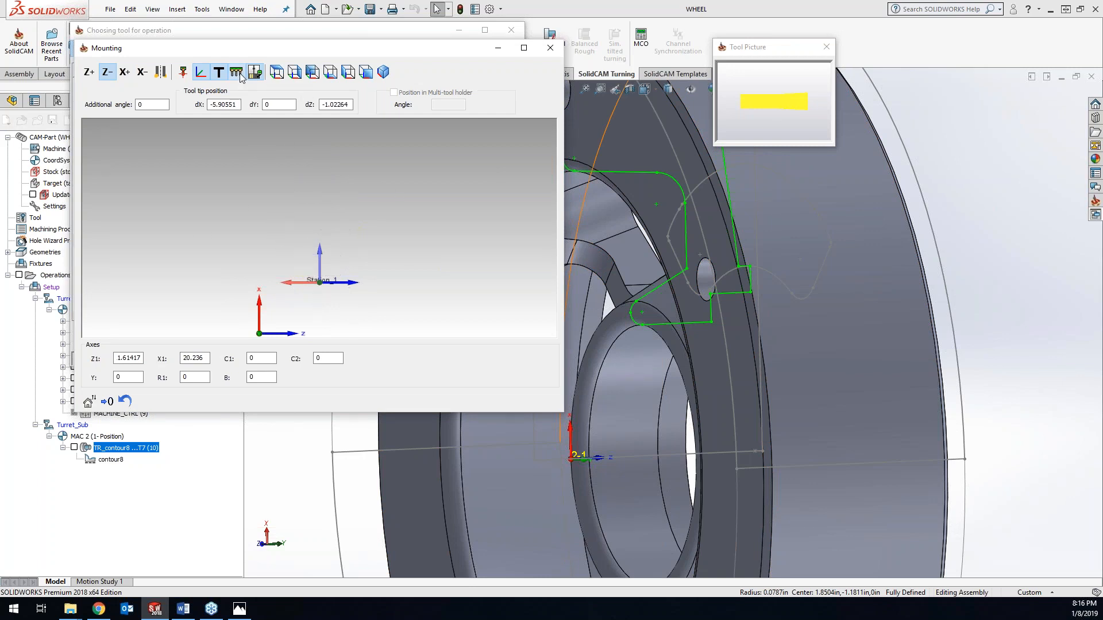
scroll(377, 174, down, 2)
middle_drag(373, 175, 301, 218)
scroll(302, 219, down, 4)
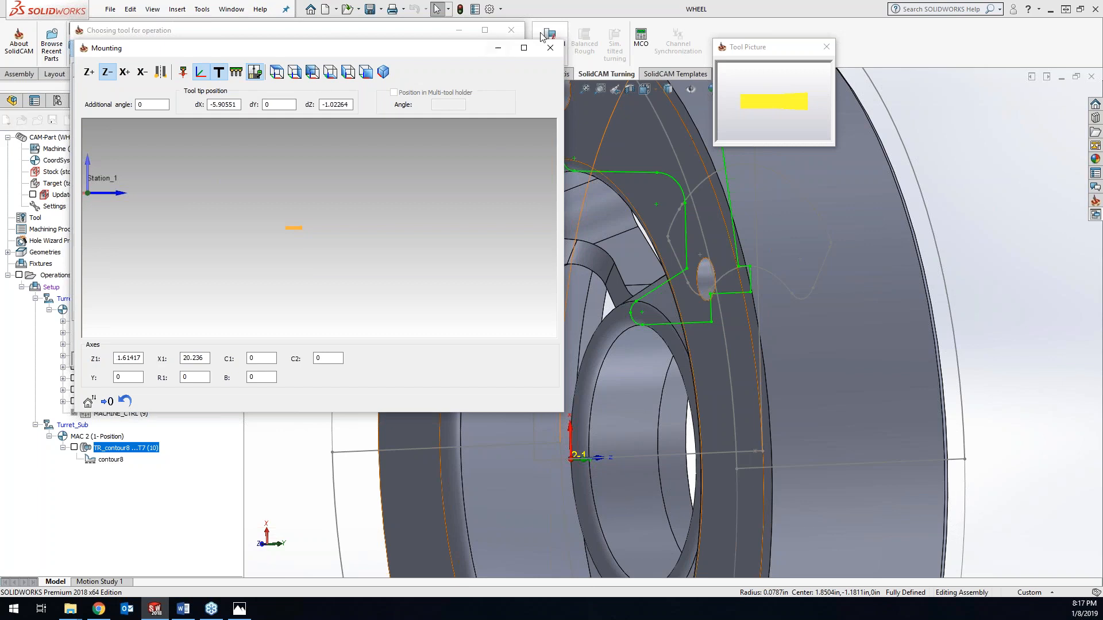
click(550, 47)
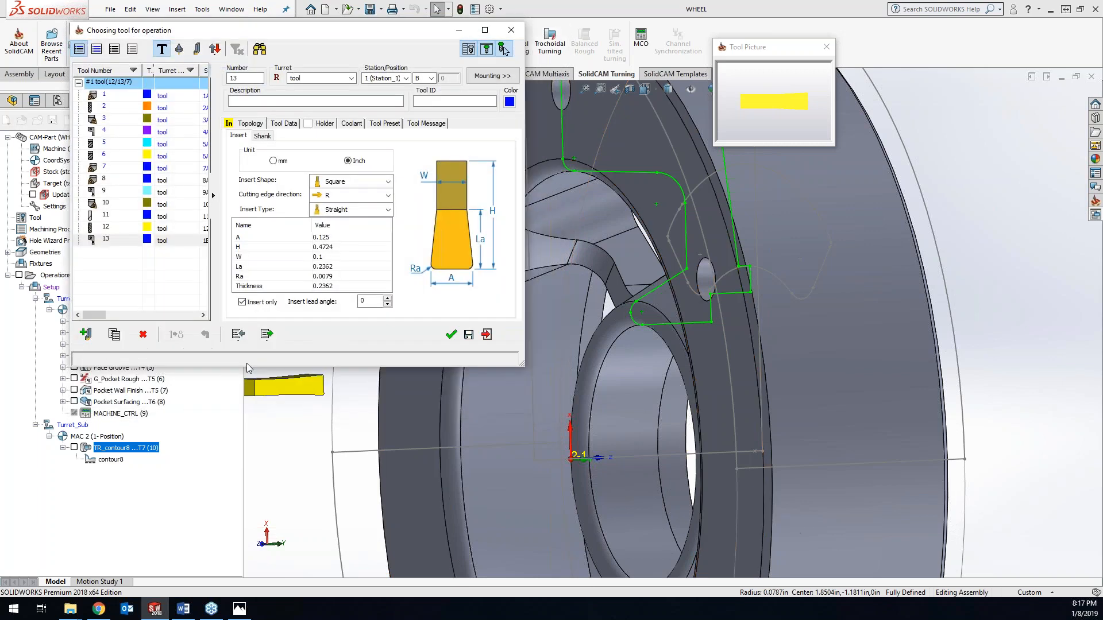
- Recheck the insert close up in the mounting view, then accept the tool for the grooving operation
click(452, 342)
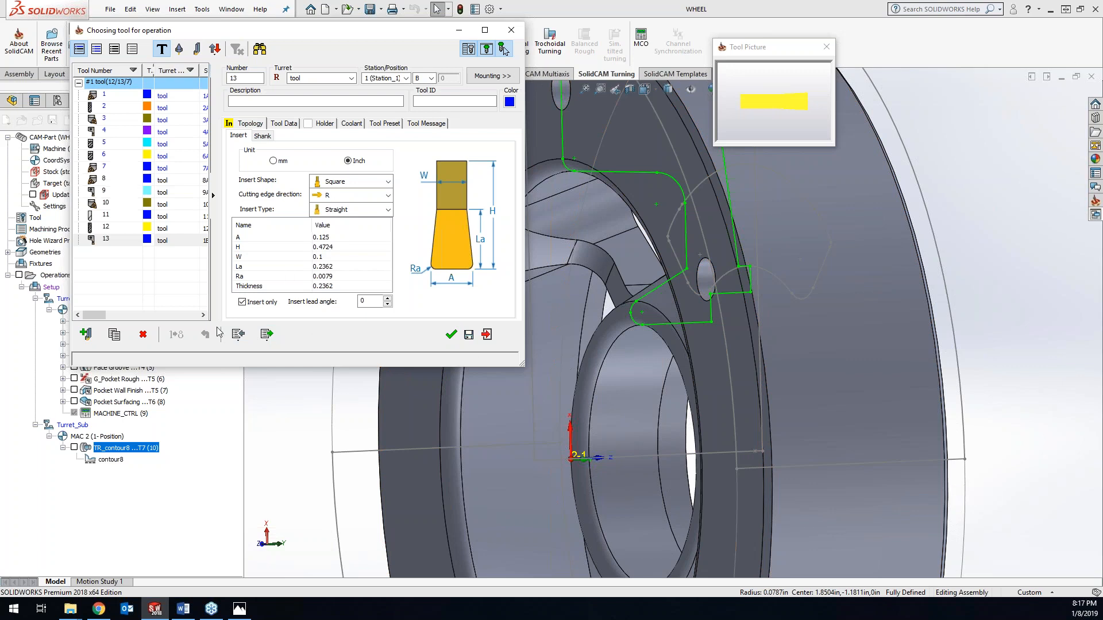
click(478, 79)
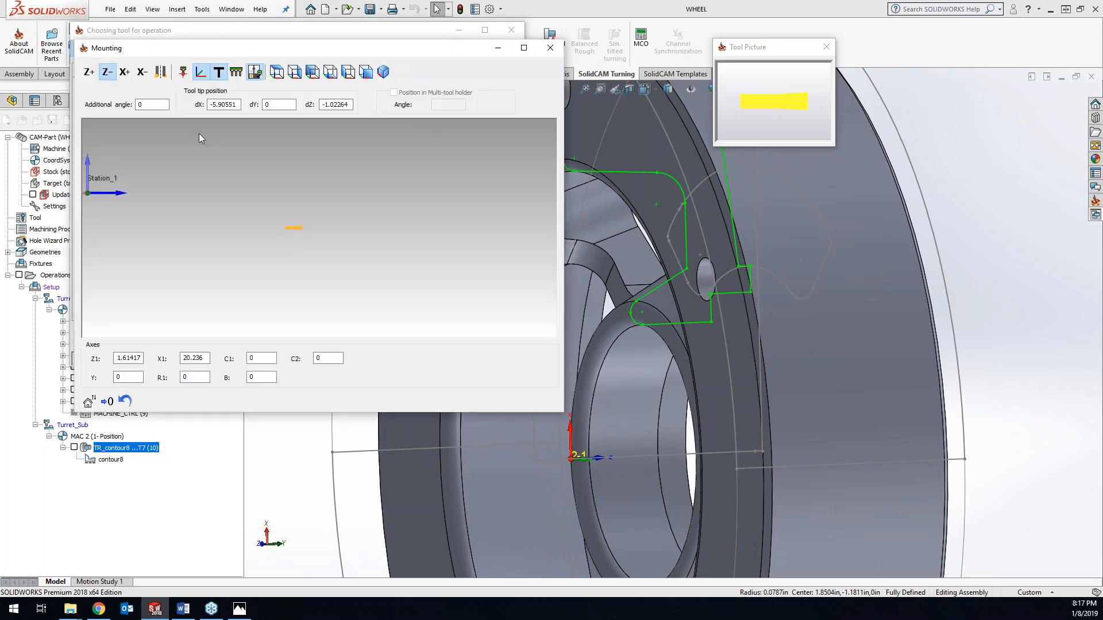
click(183, 73)
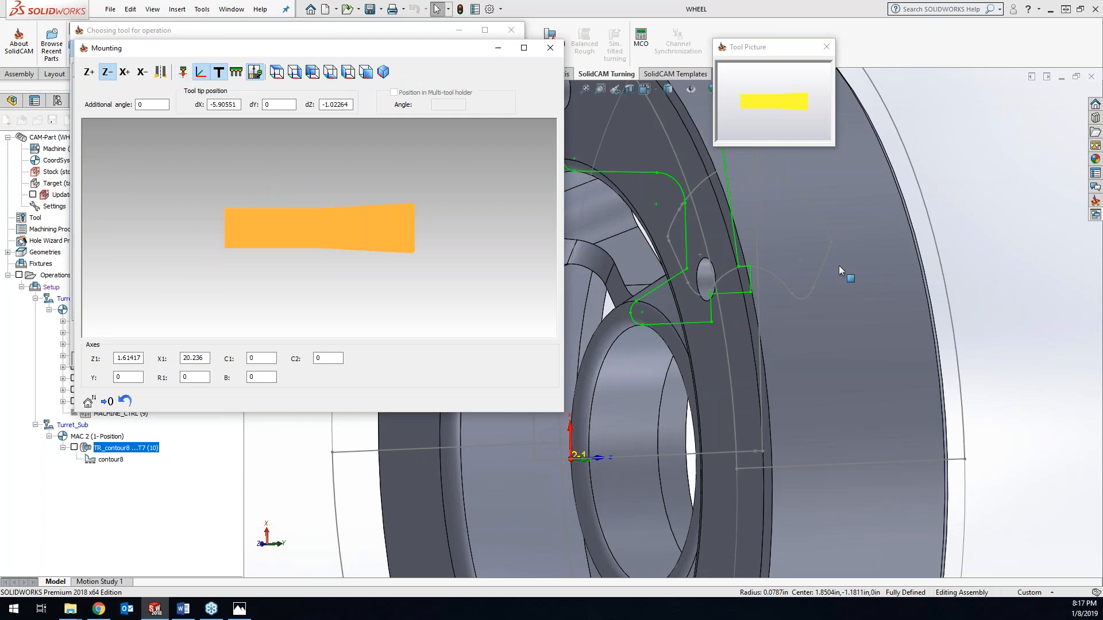
click(550, 48)
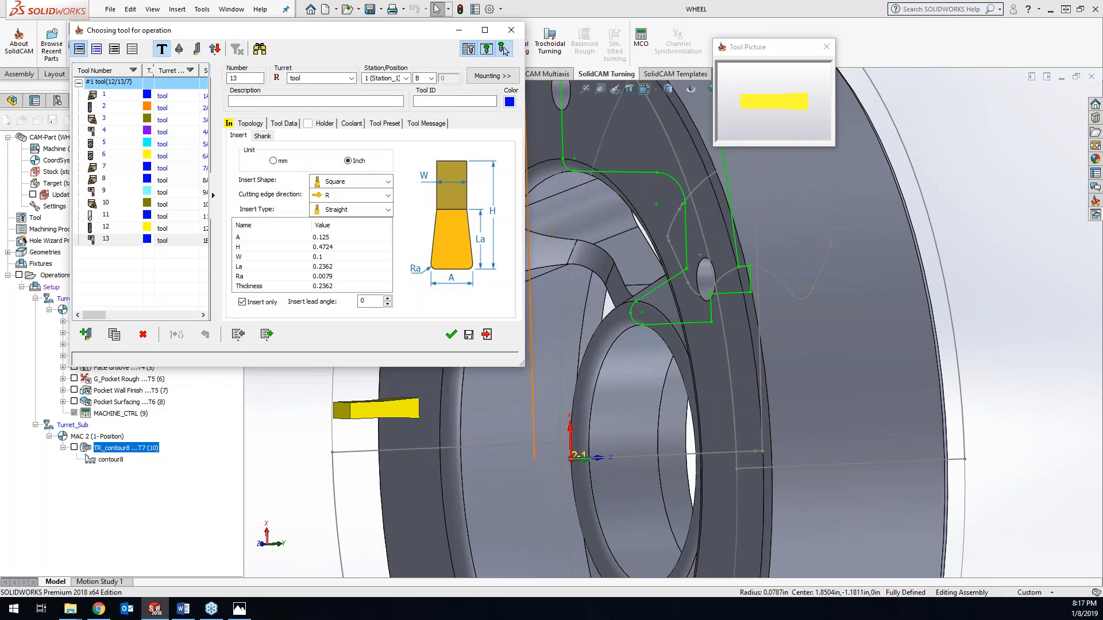
click(452, 335)
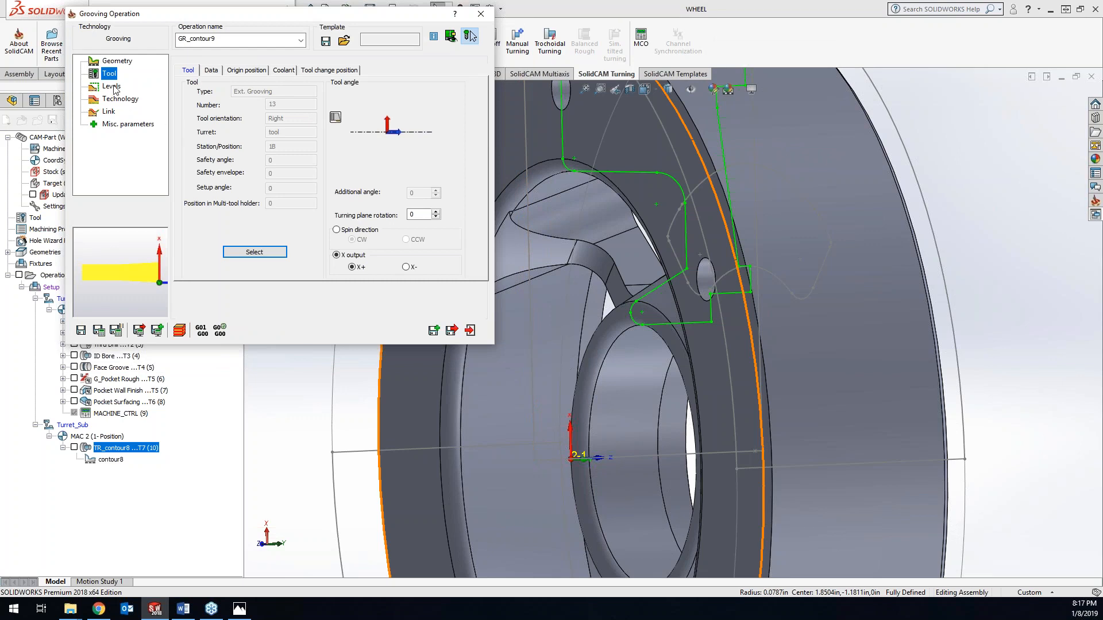
- Set the GR_contour9 technology to back-face grooving mode with a 0.008 rough offset in X, and save and calculate the operation
click(118, 98)
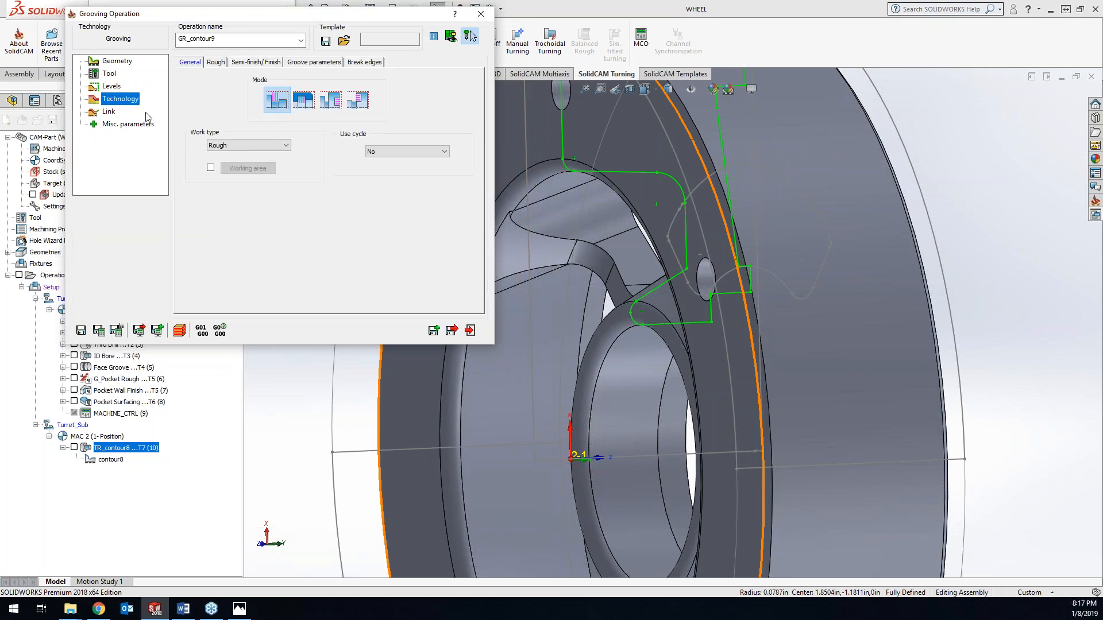
click(359, 102)
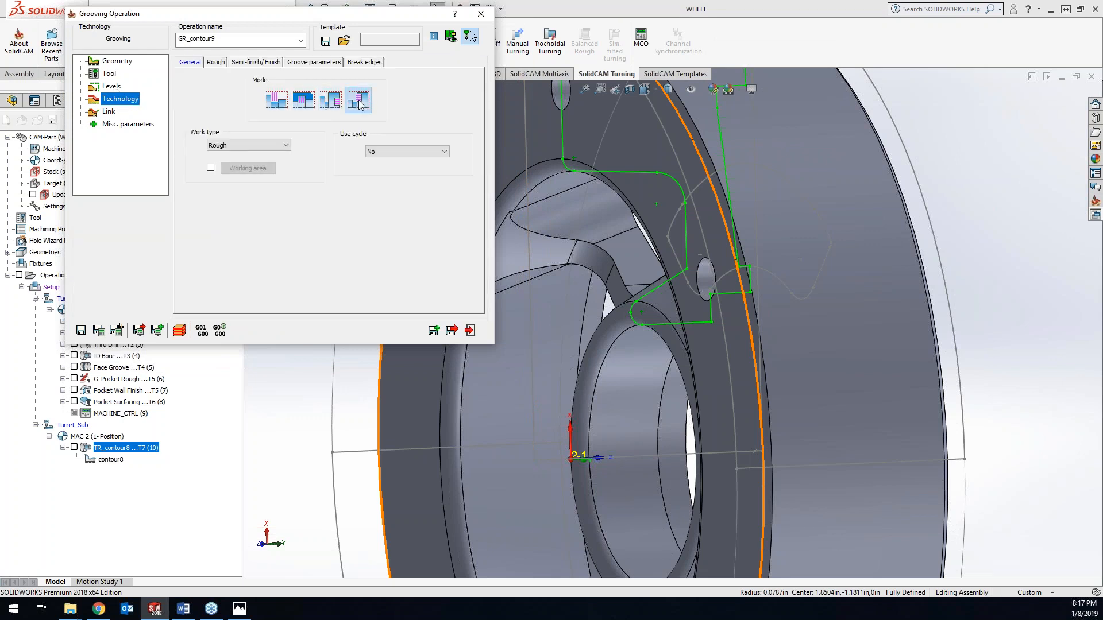
click(256, 62)
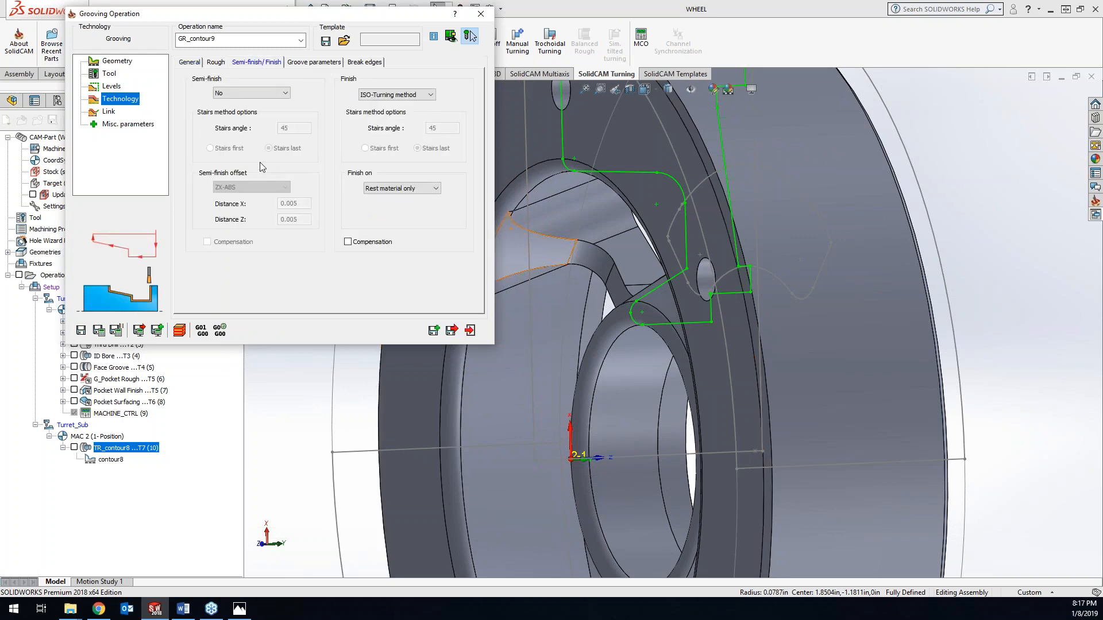
click(217, 63)
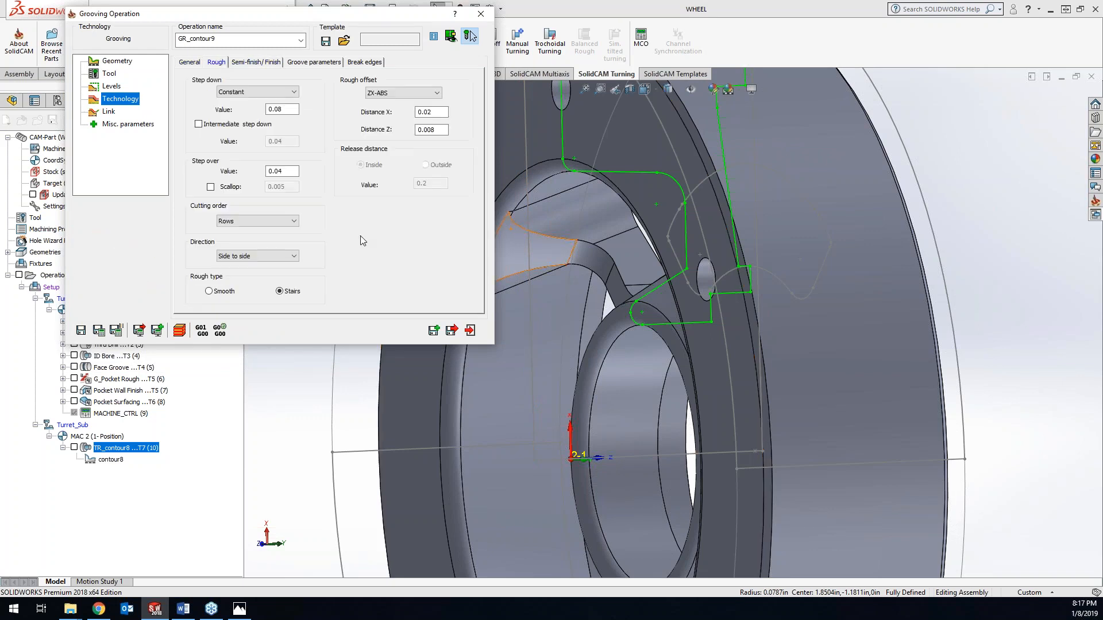
drag(433, 113, 426, 112)
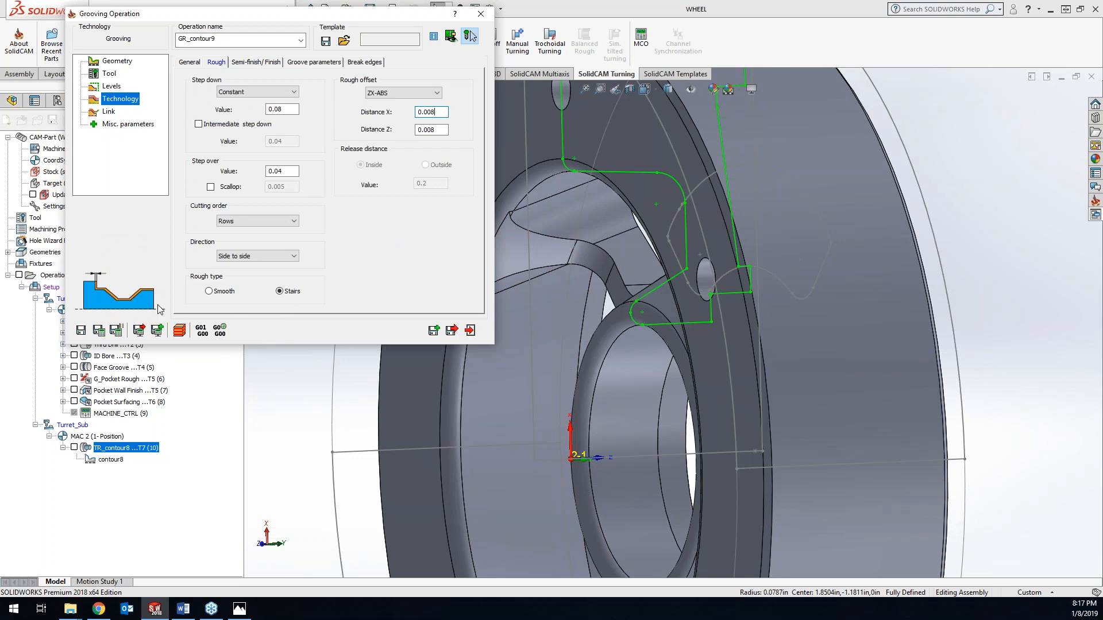
click(98, 331)
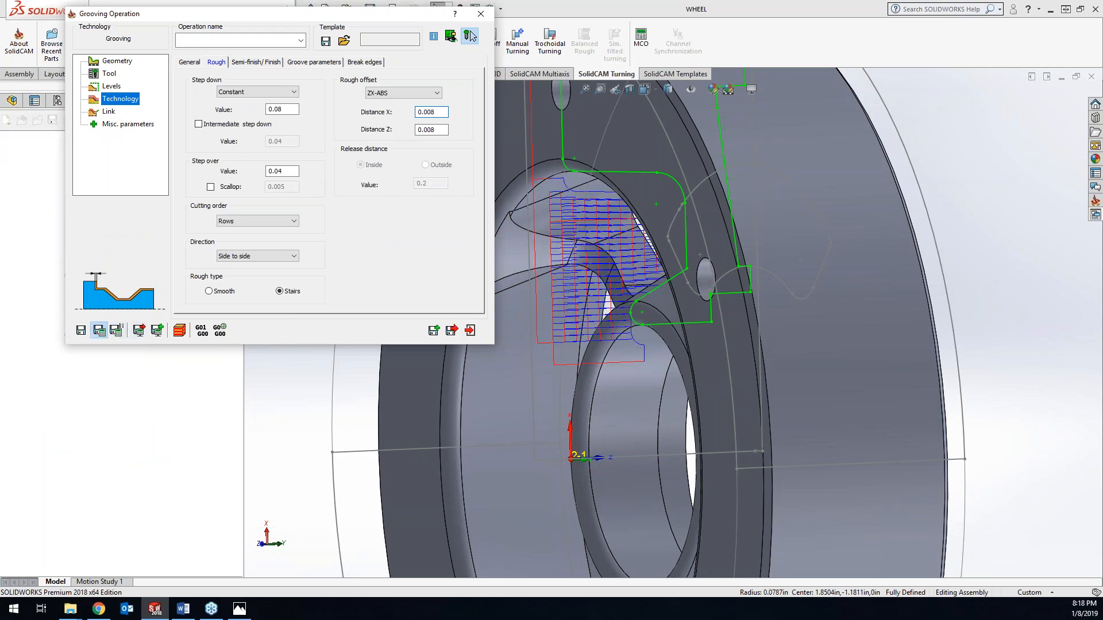
- Simulate the GR_contour9 operation in the 2D Turning simulation and inspect the groove toolpath in the pocket
click(179, 331)
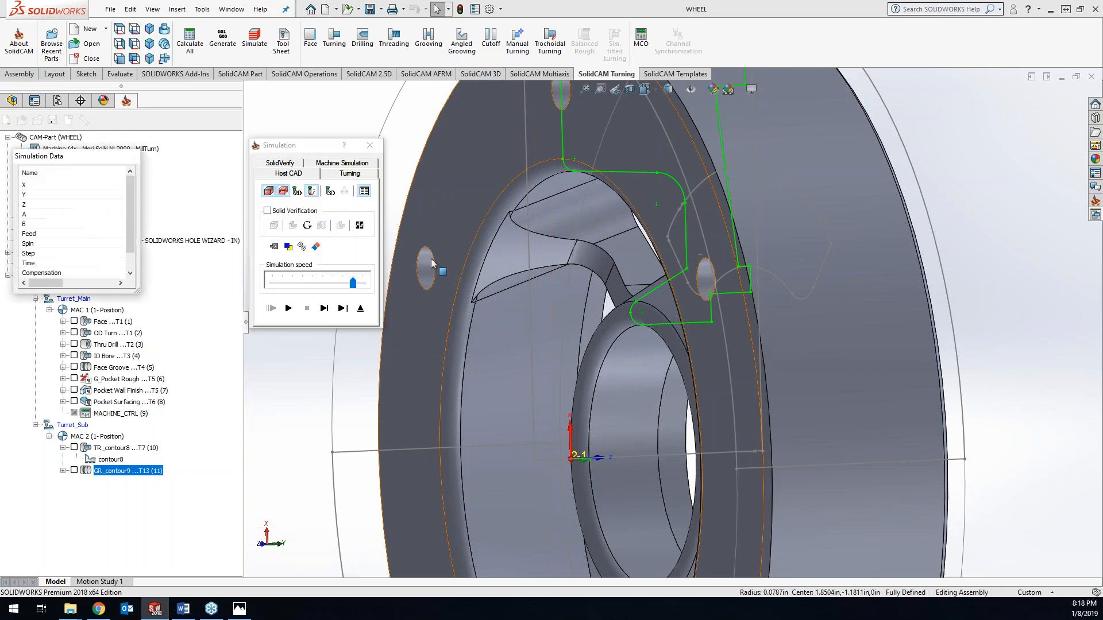
click(355, 172)
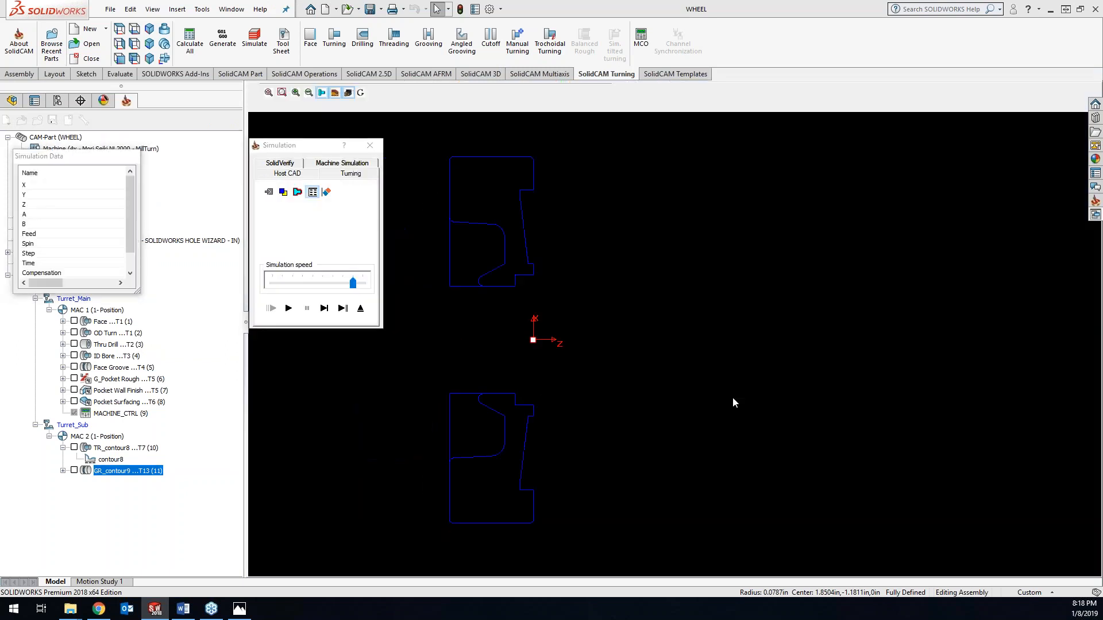
middle_drag(717, 261, 628, 327)
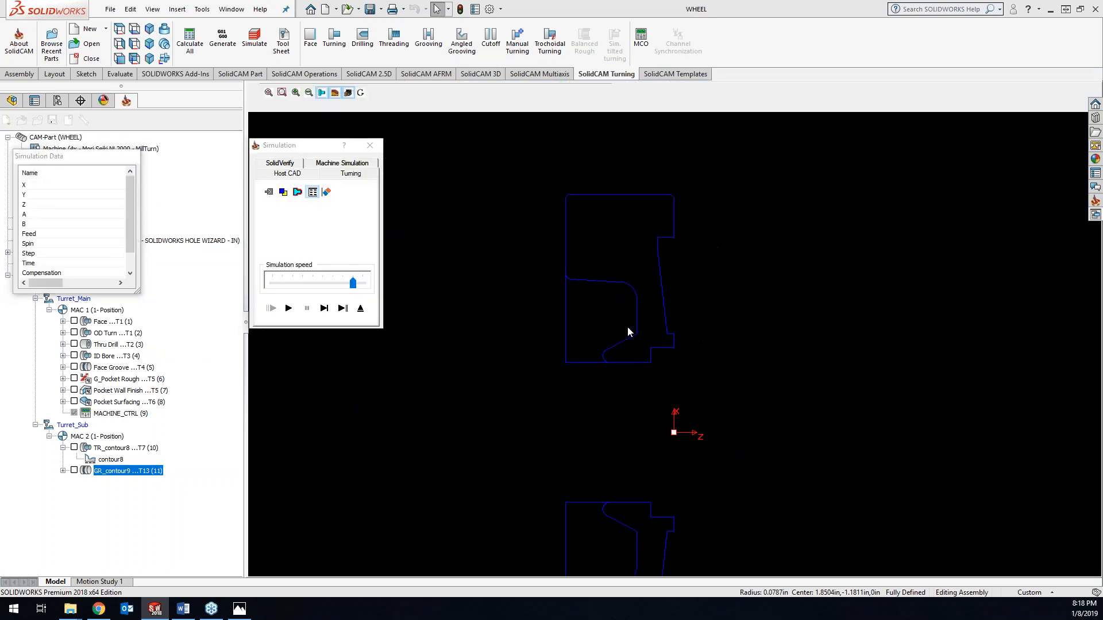
click(324, 309)
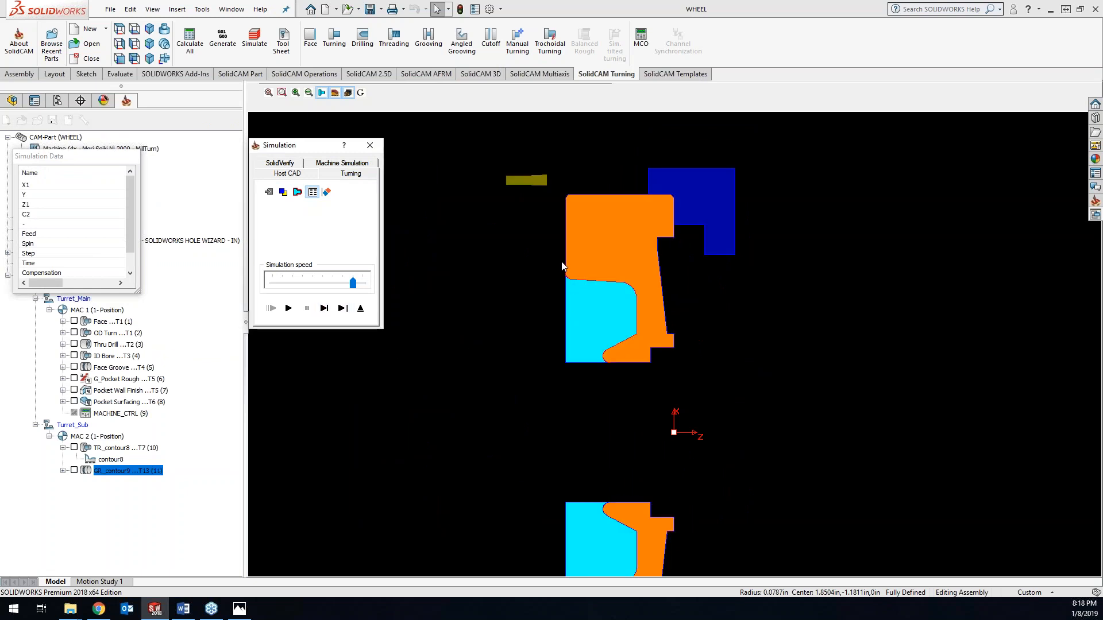
click(290, 309)
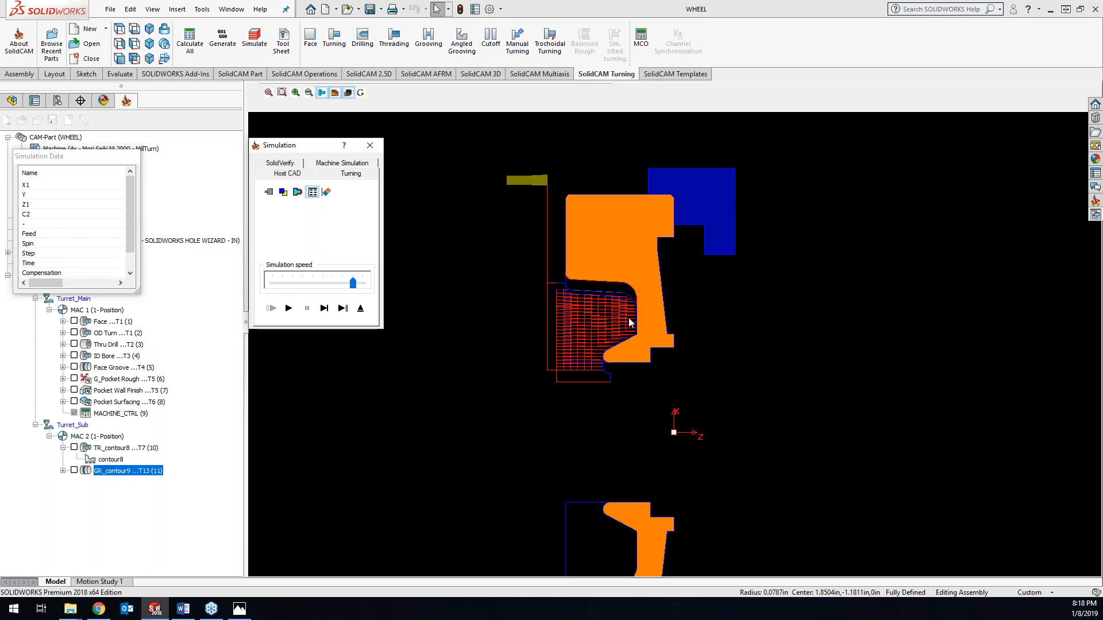
- Run GR_contour9 in SolidVerify, compare the machined stock with the target model, and exit the simulation and the operation
click(291, 173)
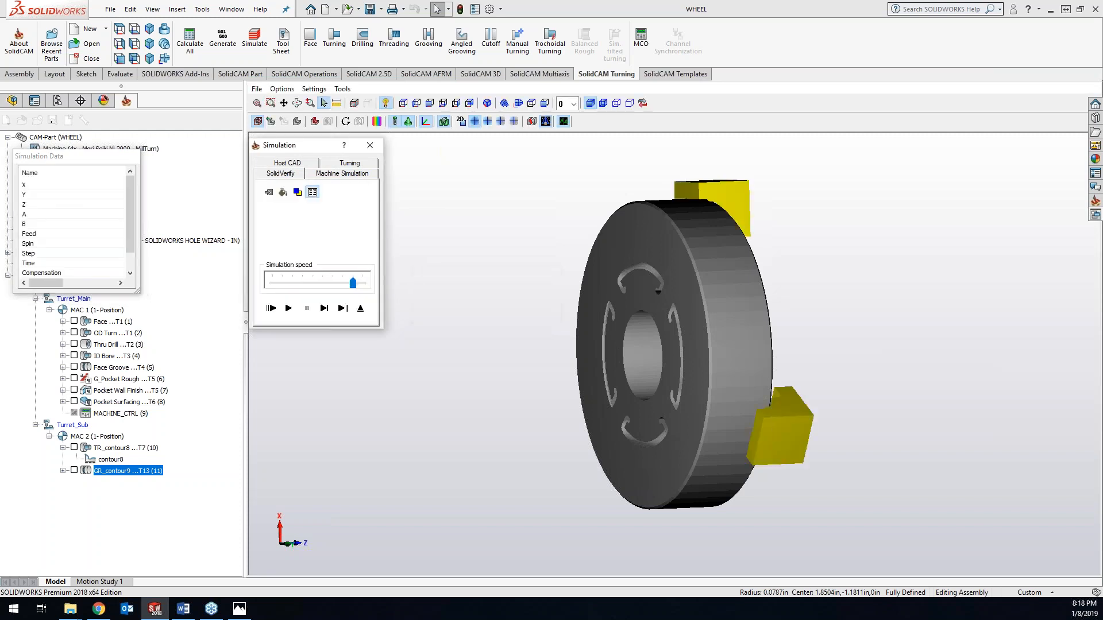
click(288, 309)
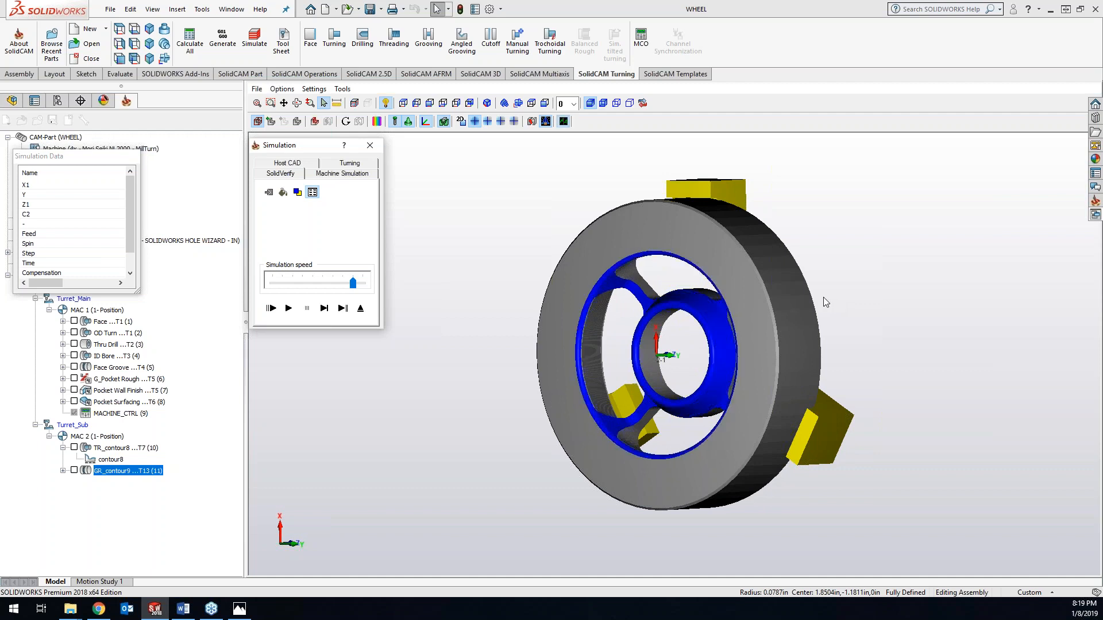
click(377, 121)
click(876, 122)
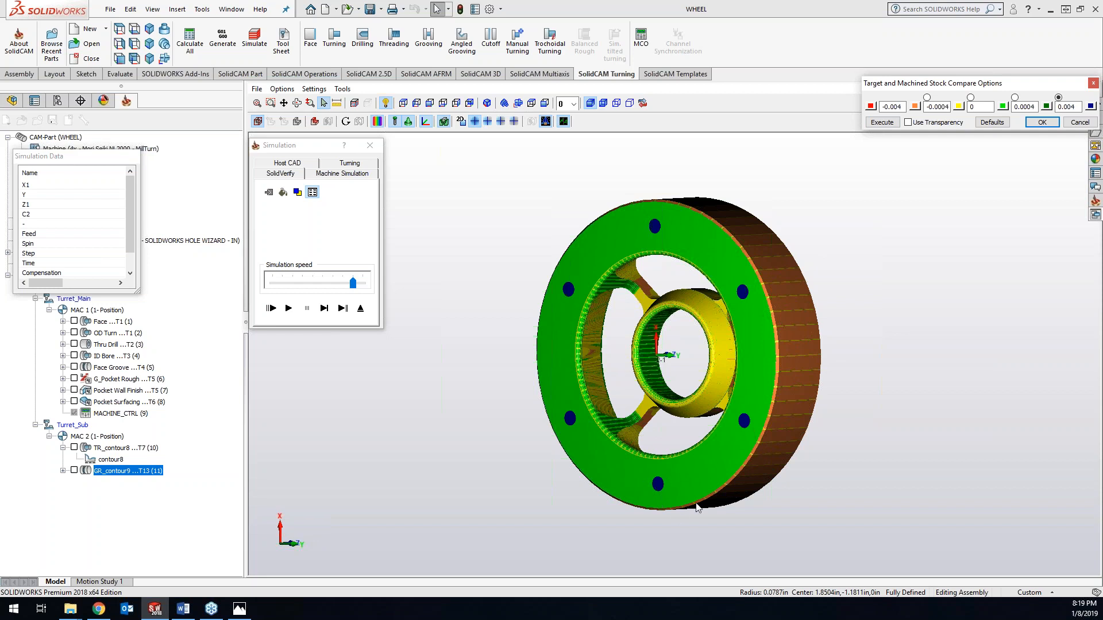
click(371, 148)
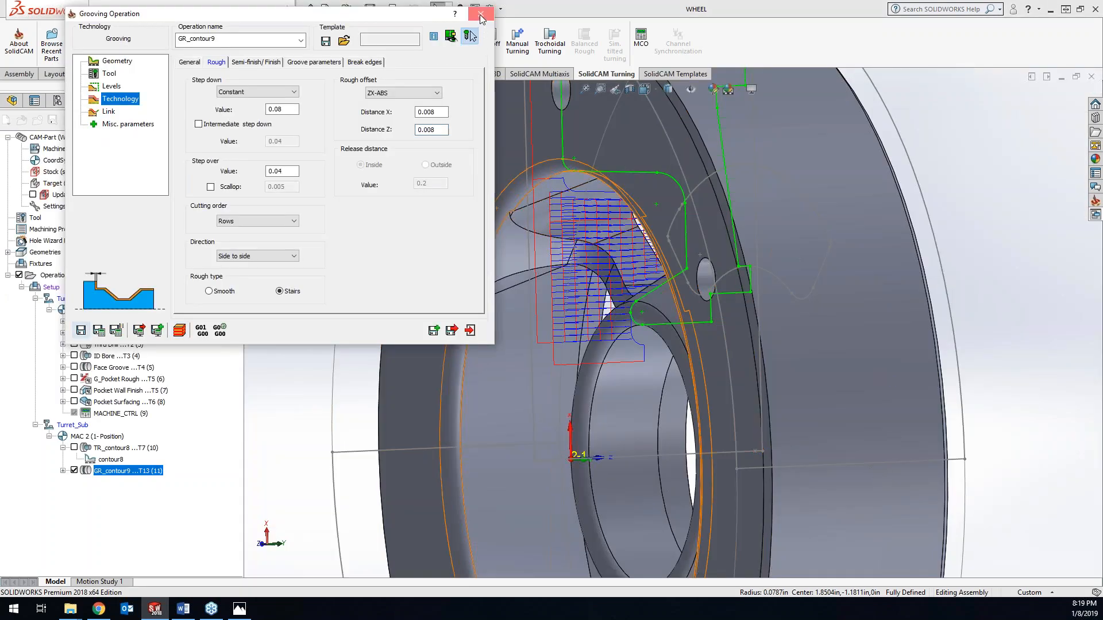
click(470, 35)
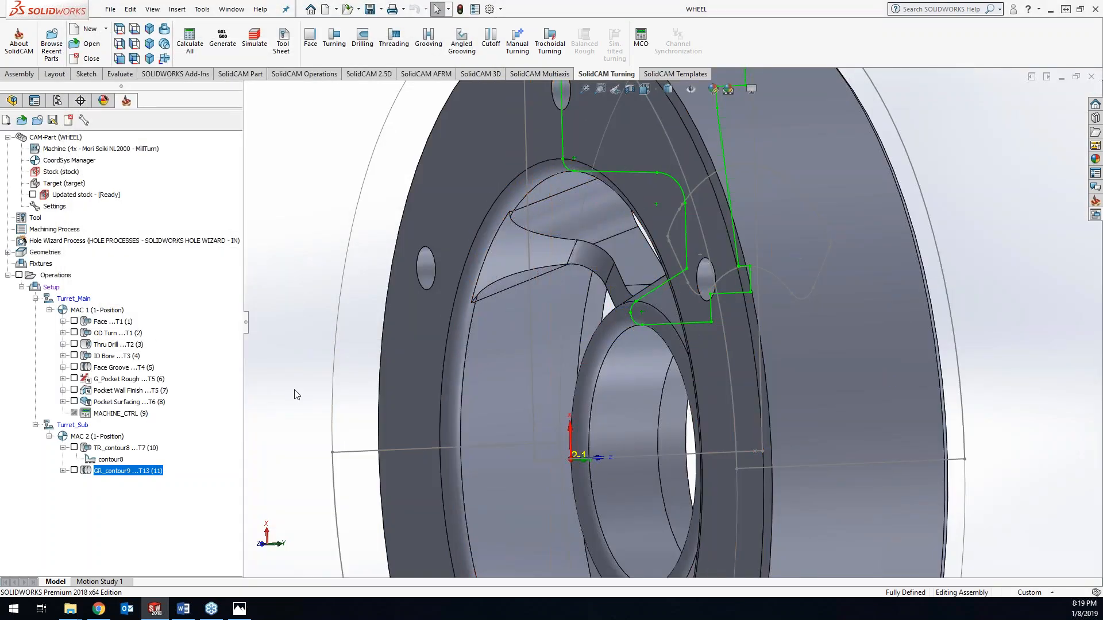
- Create a 2D drilling operation on MAC 2 (2-Position) and define its geometry from the hole at the top of the wheel's flange face
key(f)
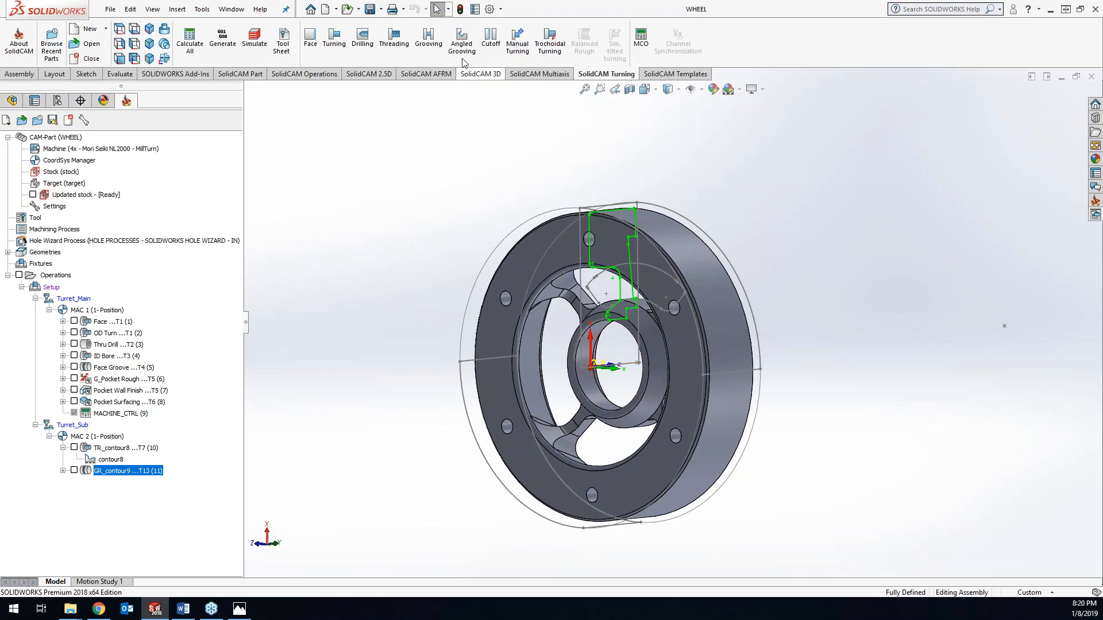
click(370, 74)
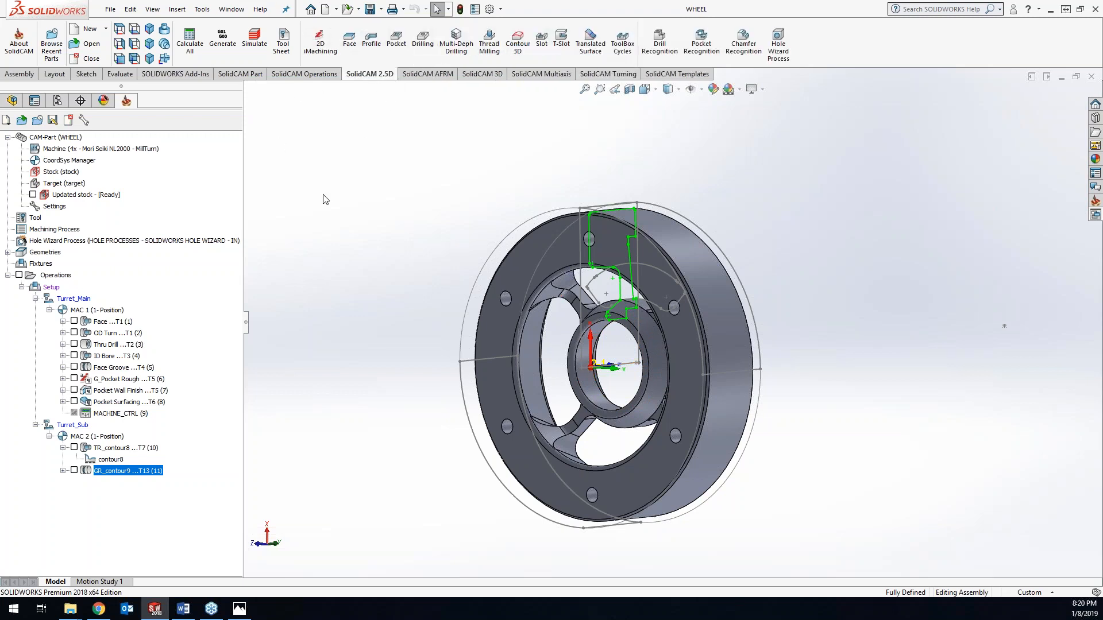
click(424, 50)
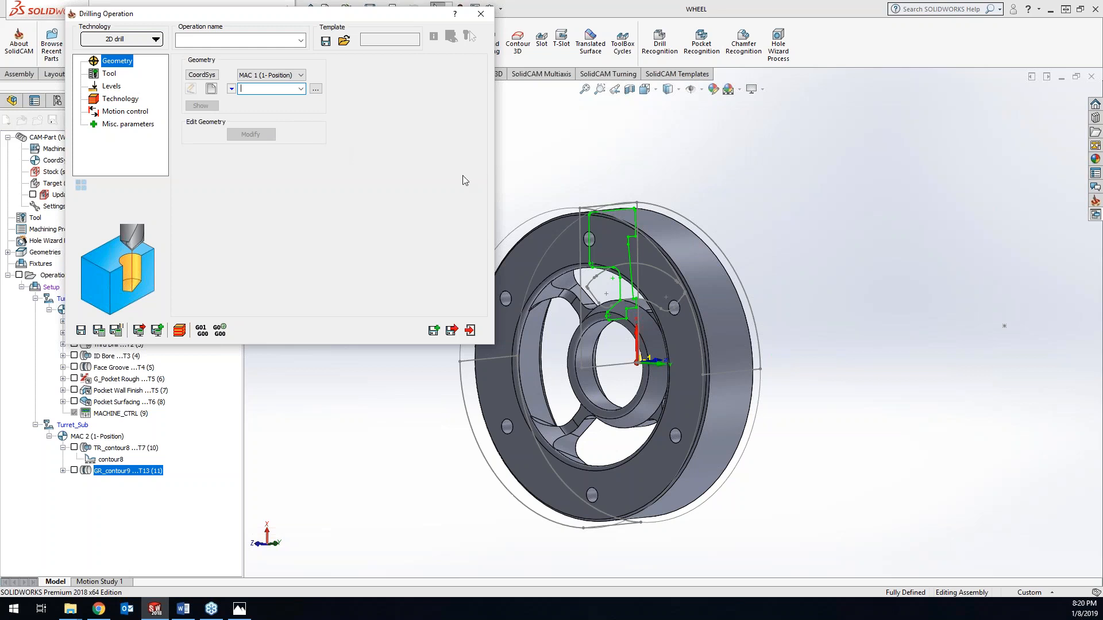
click(259, 75)
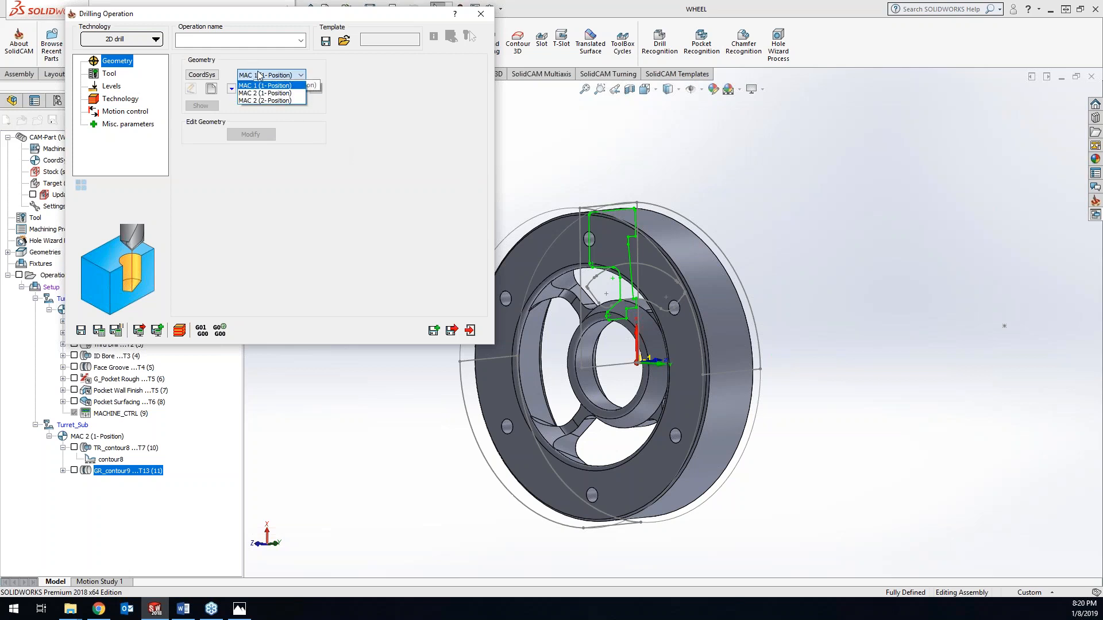
click(272, 101)
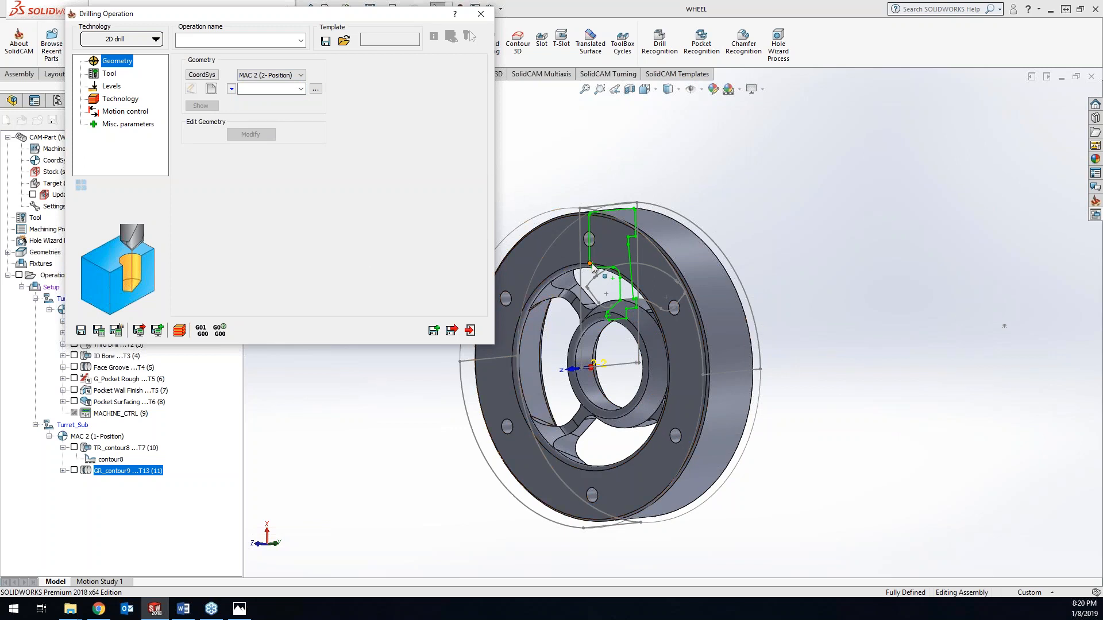
click(210, 88)
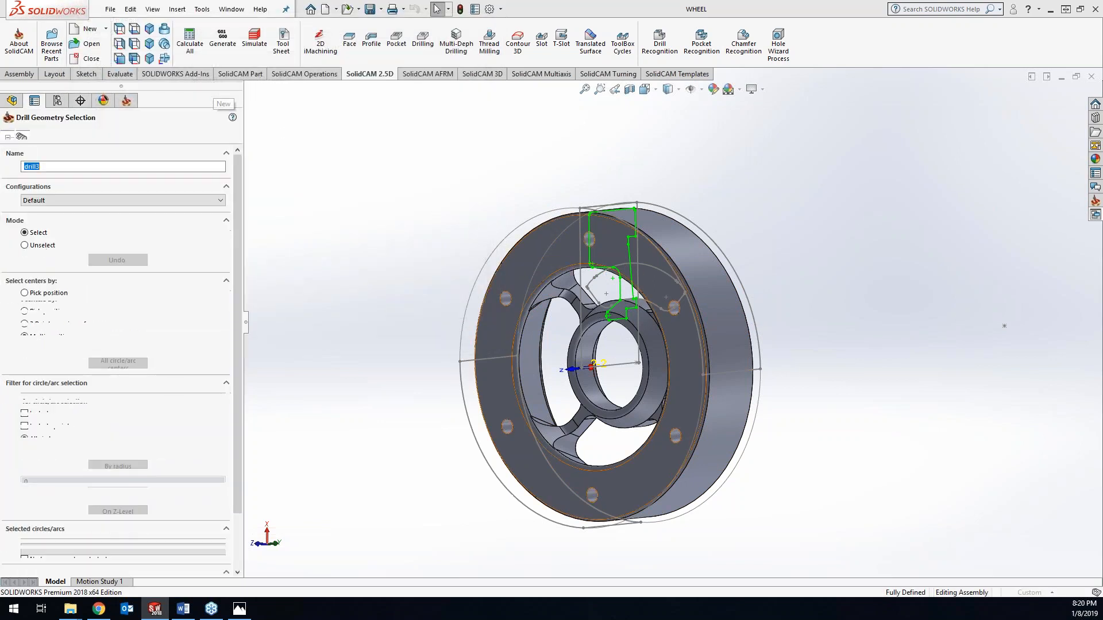
click(587, 244)
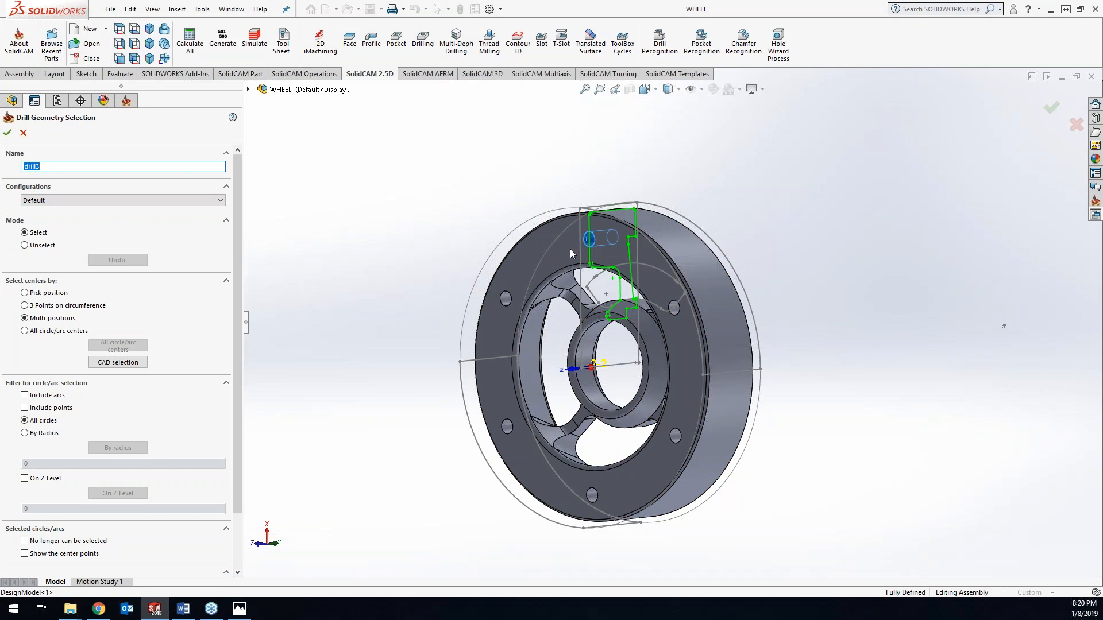
click(8, 133)
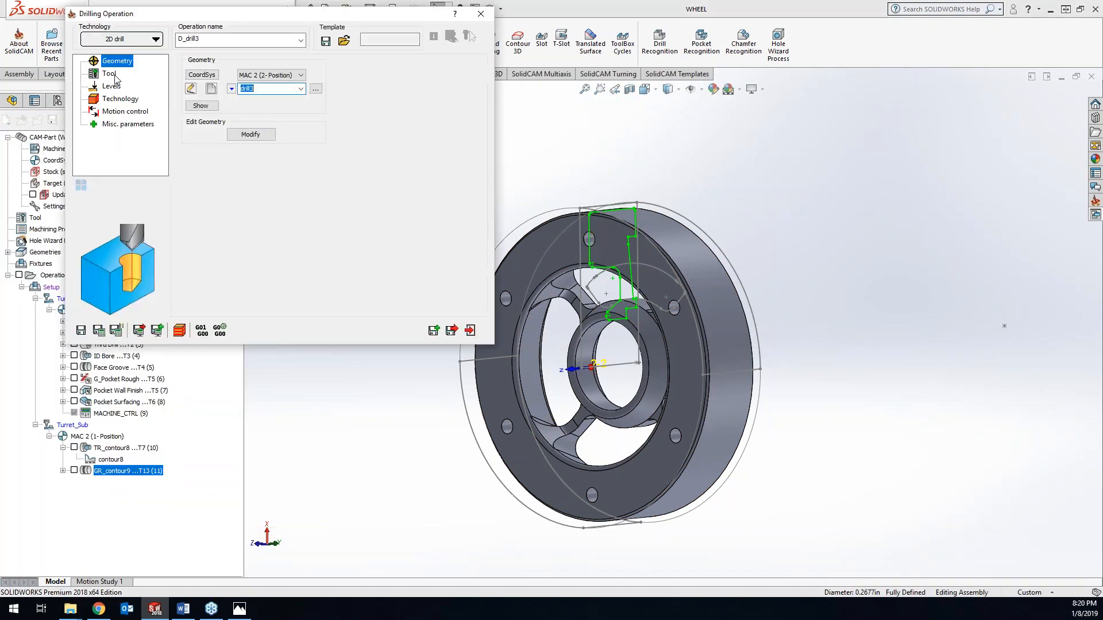
- Assign tool 11, the 0.375 inch 90-degree spot drill, to the D_drill3 operation
click(109, 73)
click(254, 254)
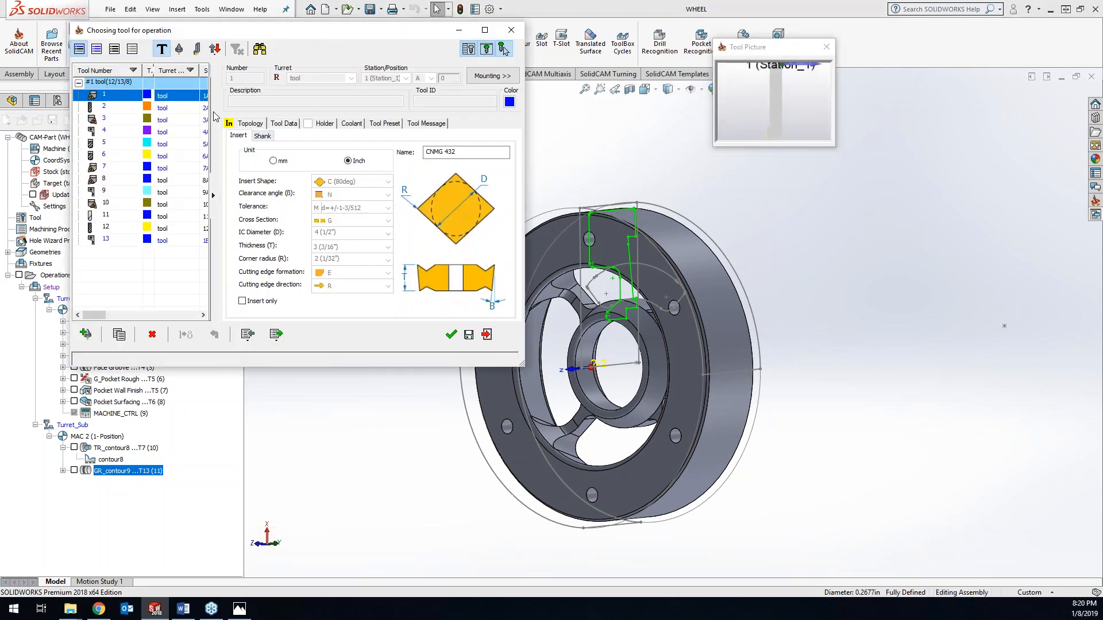
click(130, 216)
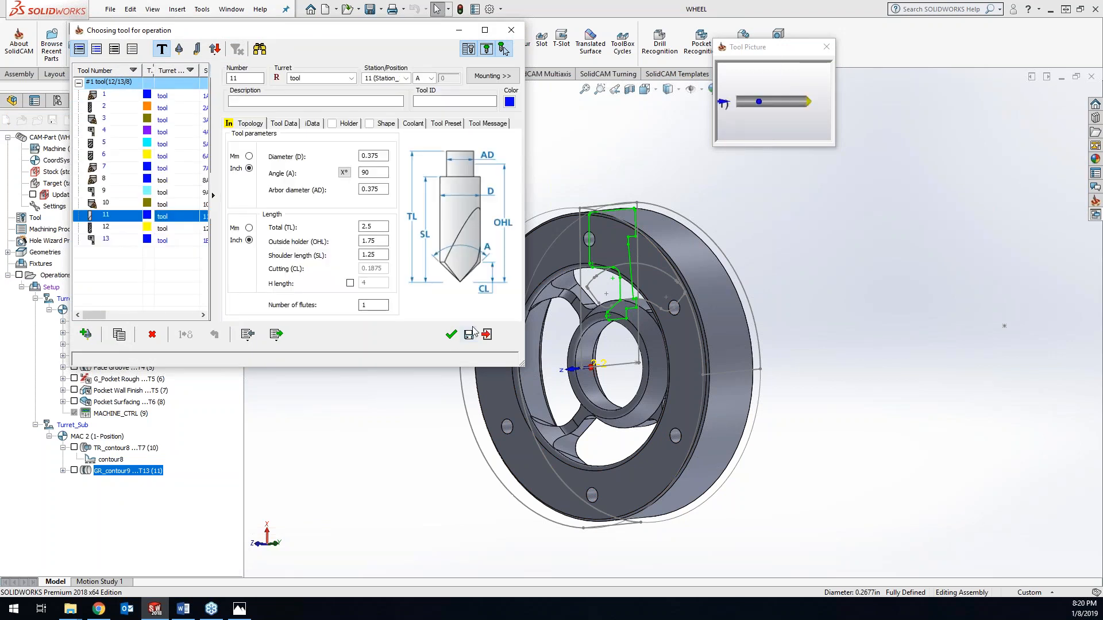
click(451, 335)
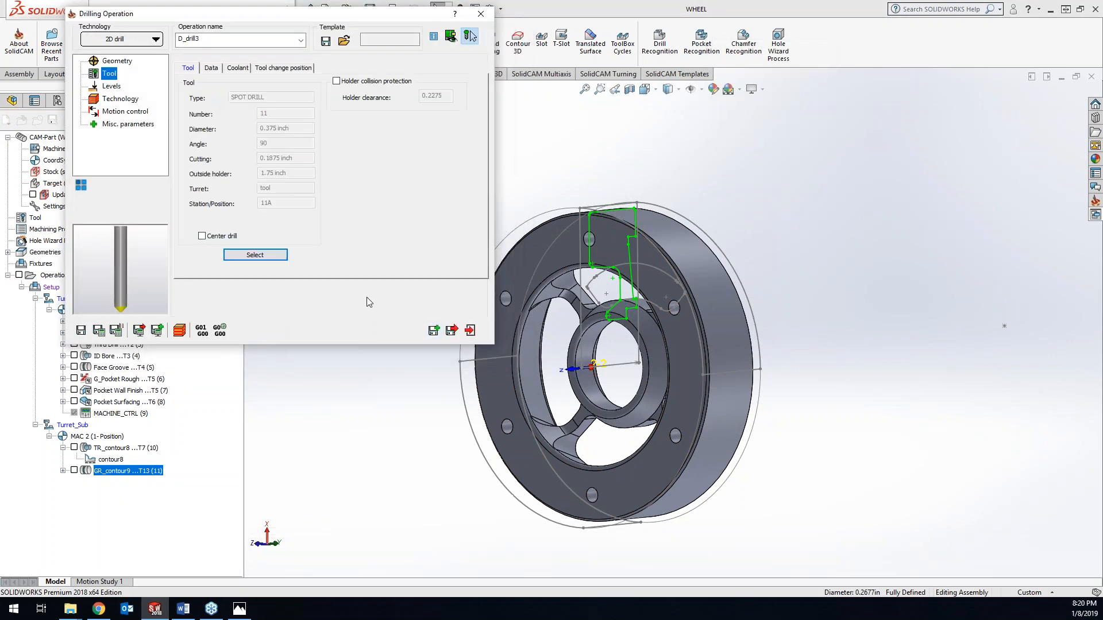
- Set the drill depth level of D_drill3 by picking the wheel's flange face around the holes
click(118, 100)
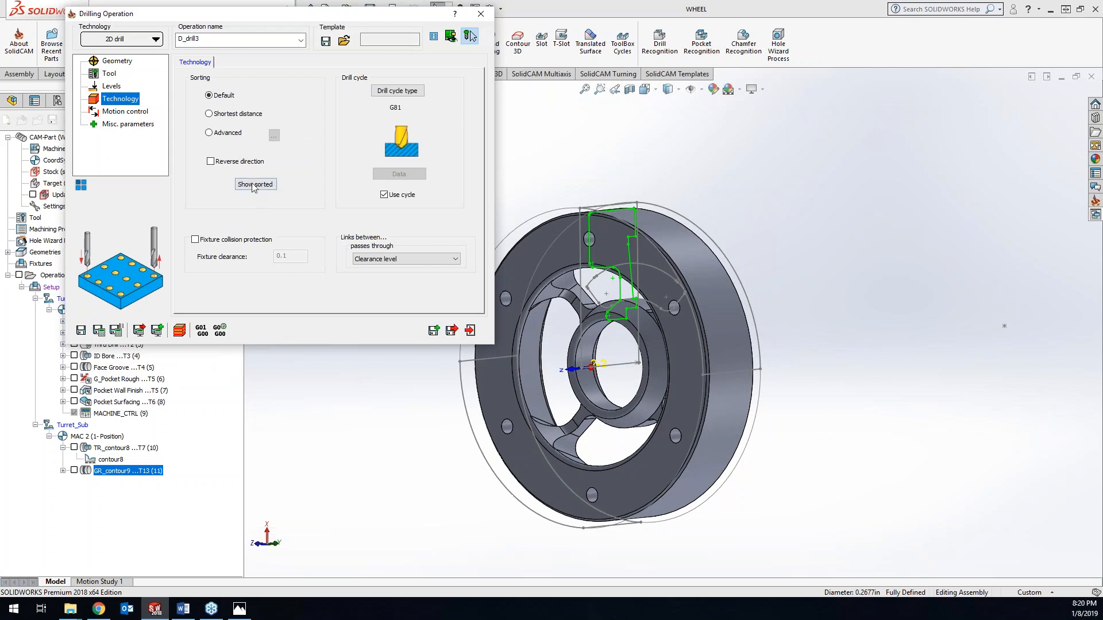
click(113, 87)
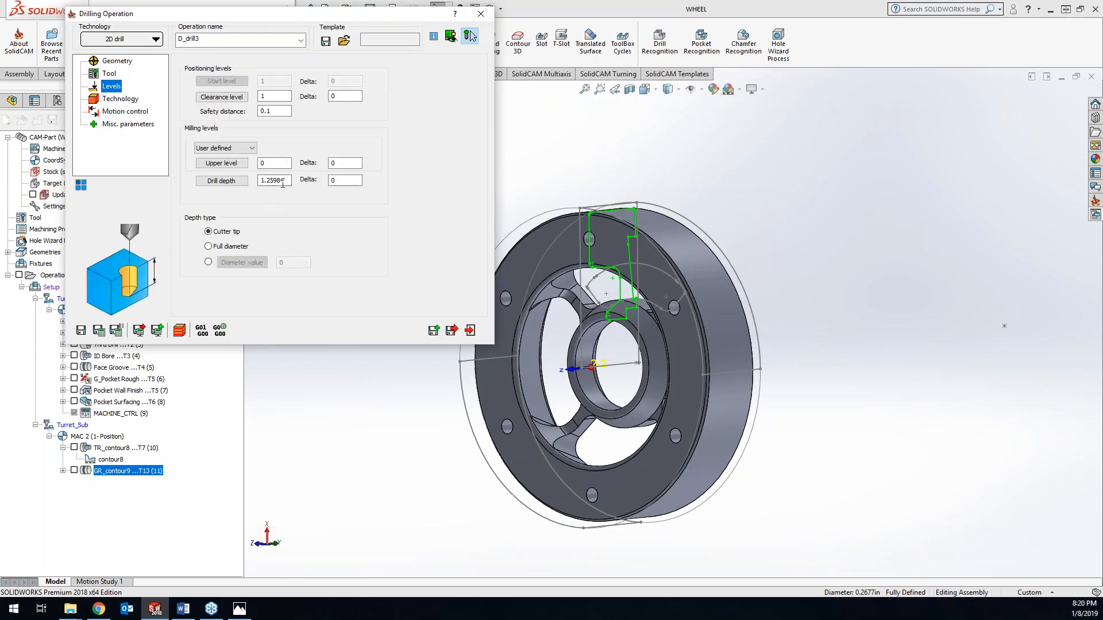
click(510, 279)
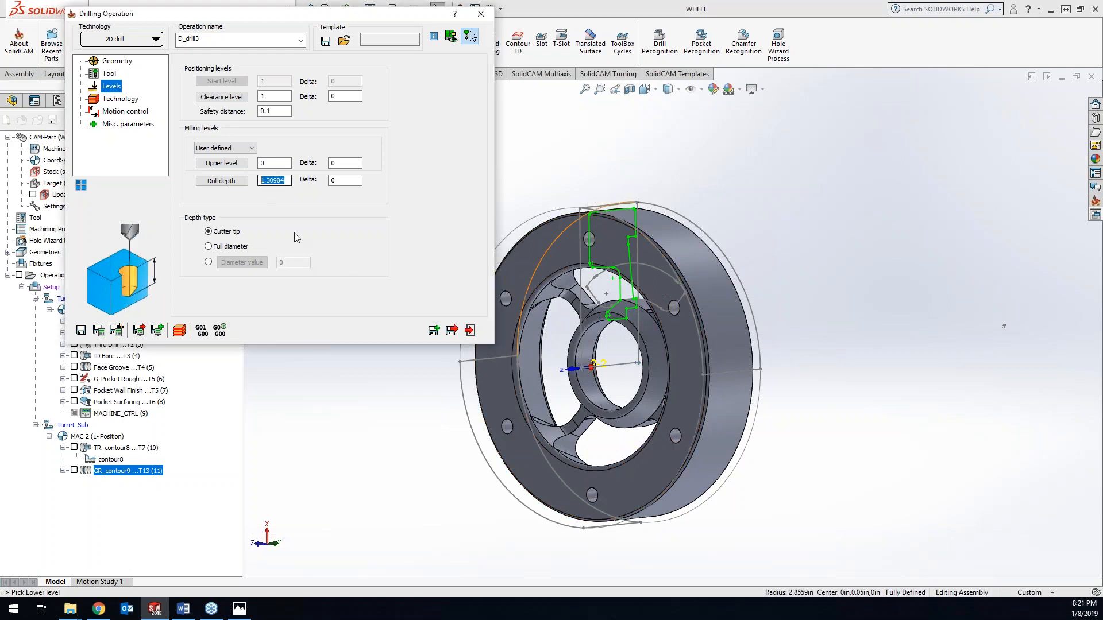
click(571, 256)
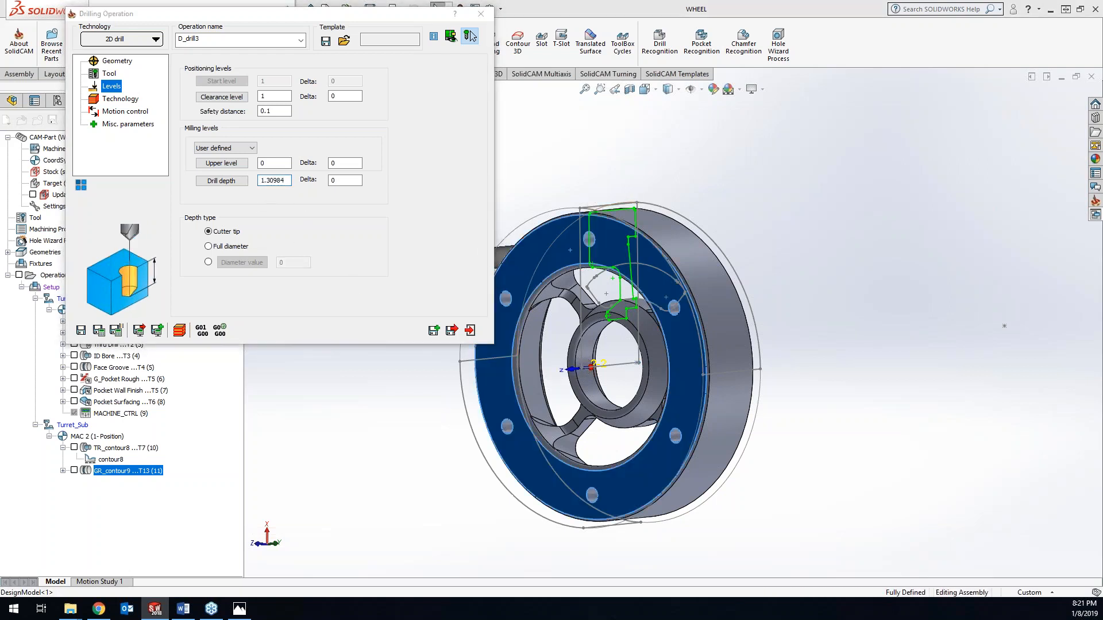
- Set the depth type to Diameter value, picking the upper hole's circle as reference and entering 0.2772 as the diameter
click(208, 263)
click(241, 263)
click(596, 240)
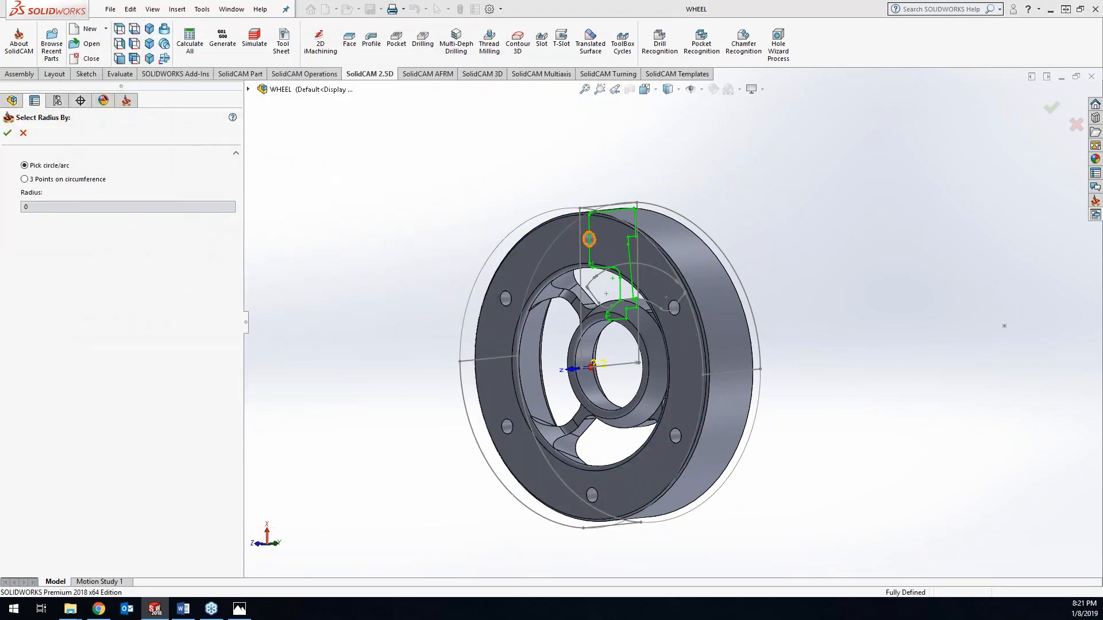
click(7, 133)
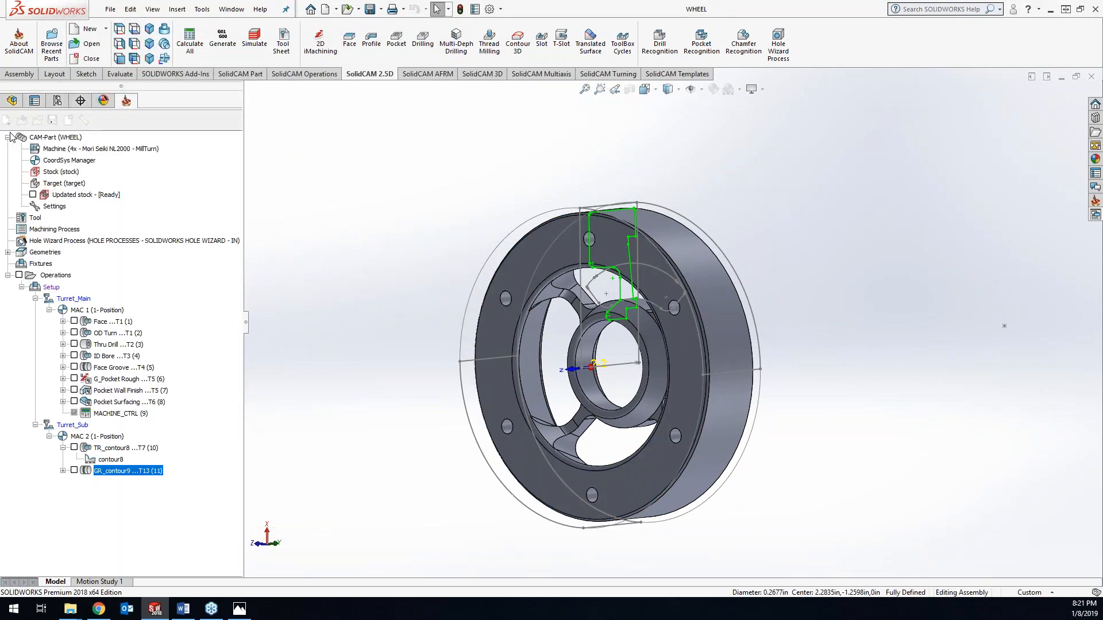
click(291, 263)
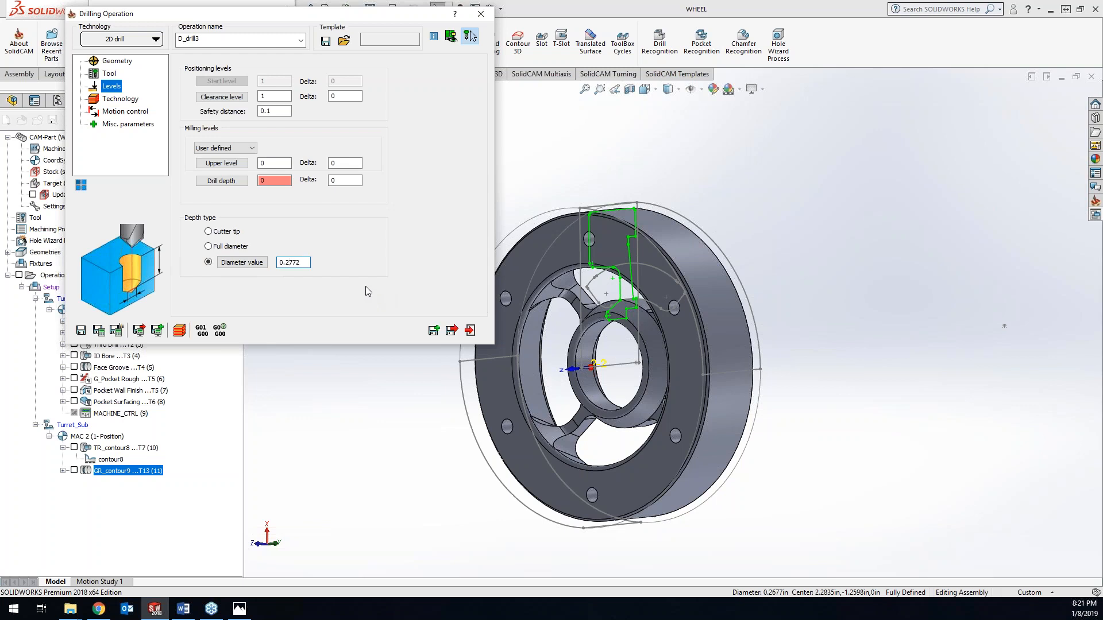
click(129, 100)
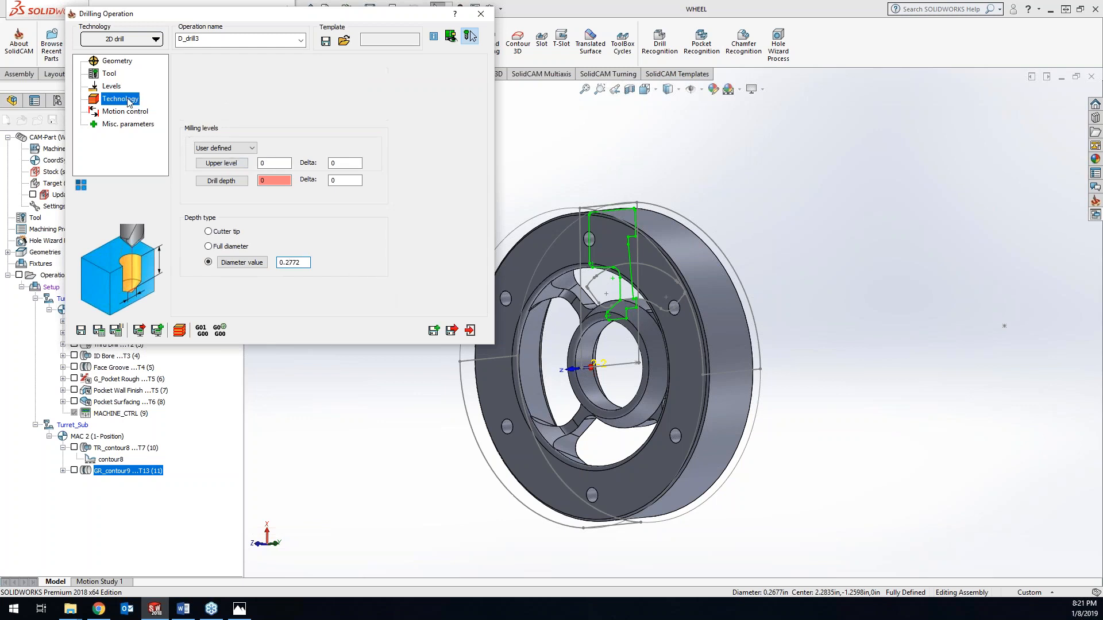
- Calculate D_drill3 and apply a 4-axis rotation transformation that includes the original operation and adds 5 steps around the wheel
click(103, 335)
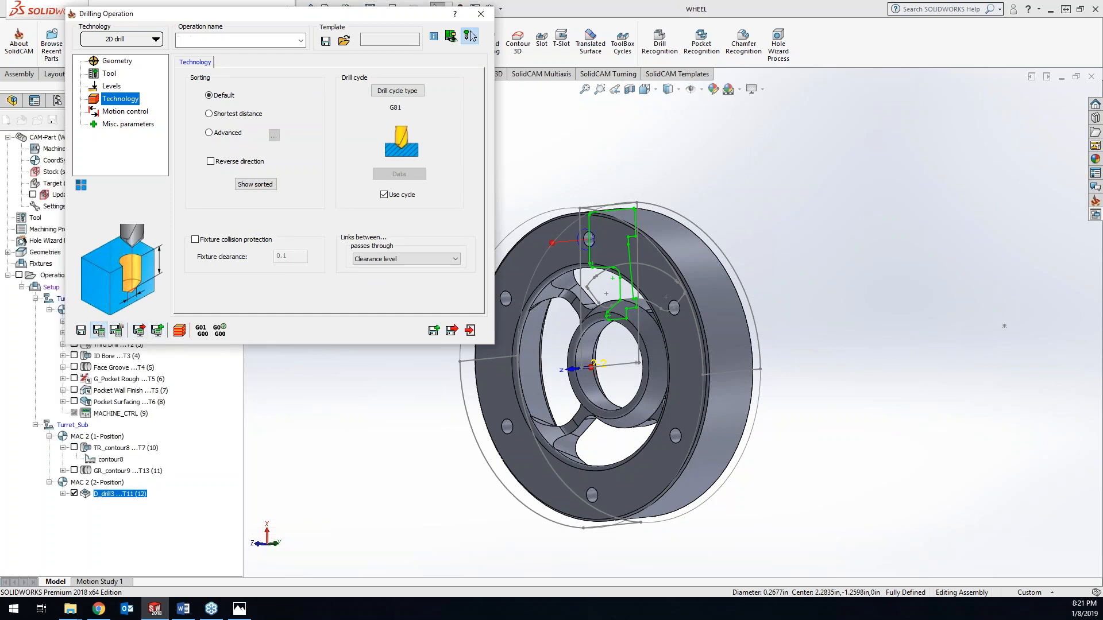
click(180, 330)
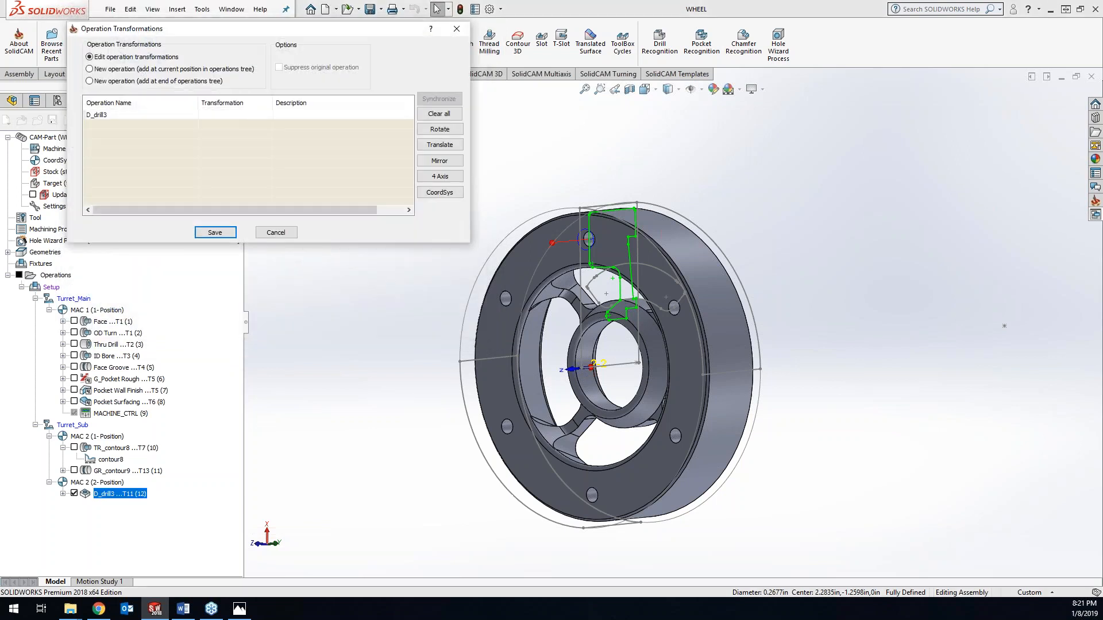
click(435, 180)
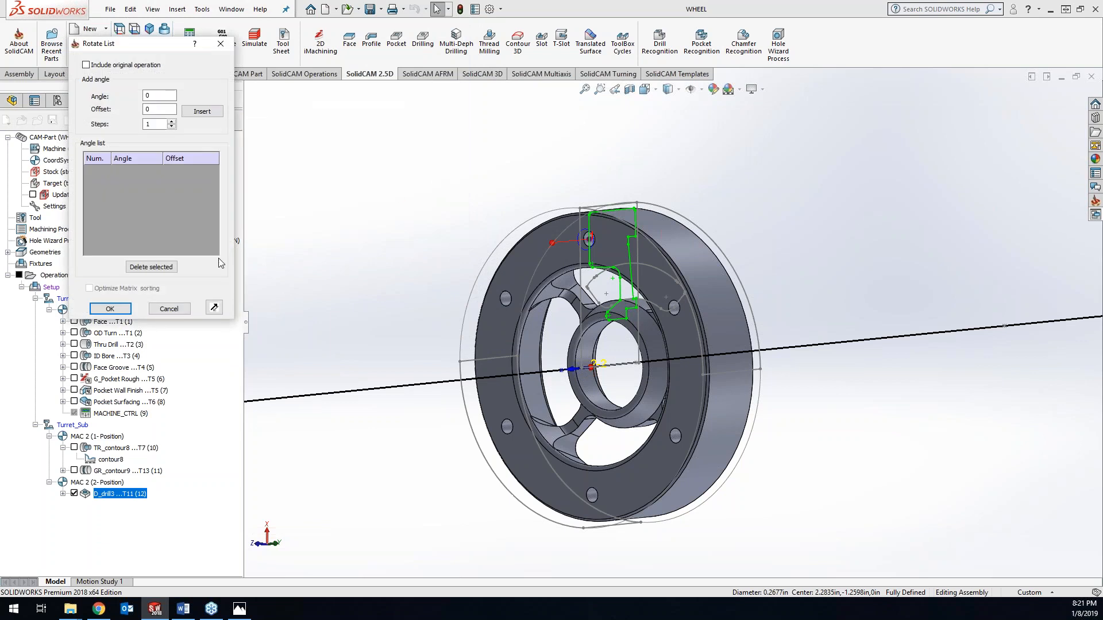
click(86, 65)
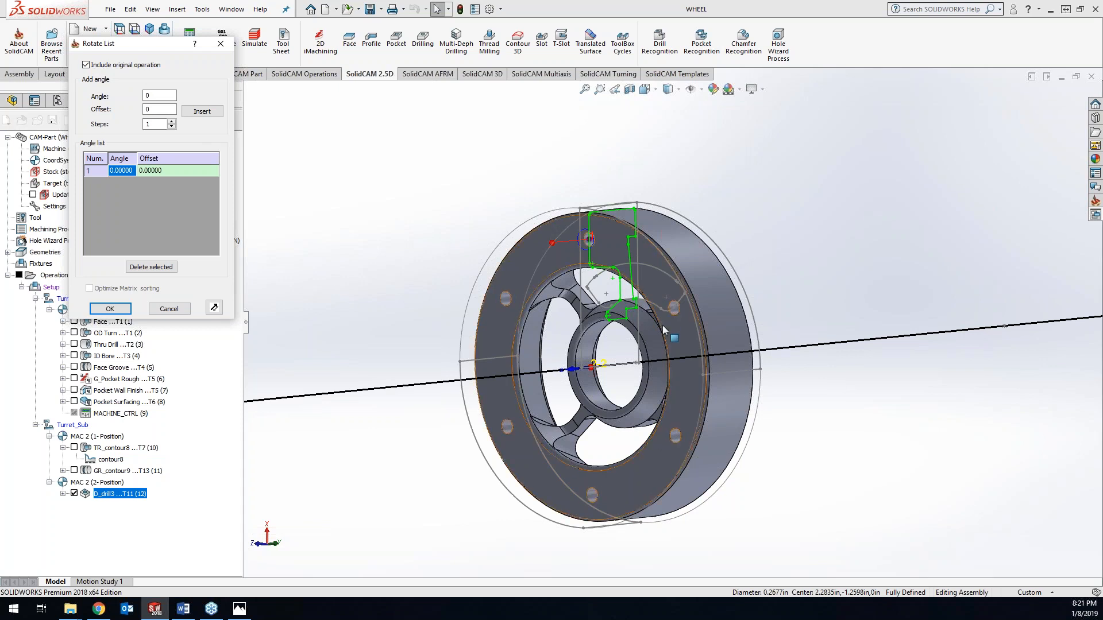
double_click(155, 124)
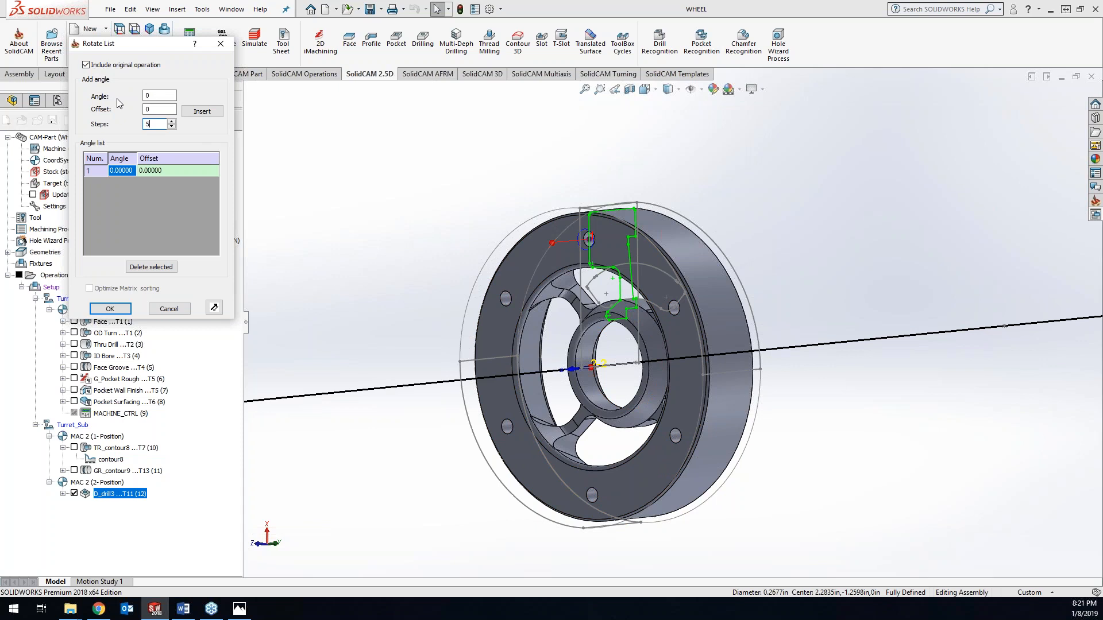
double_click(149, 95)
click(201, 111)
click(110, 309)
click(208, 235)
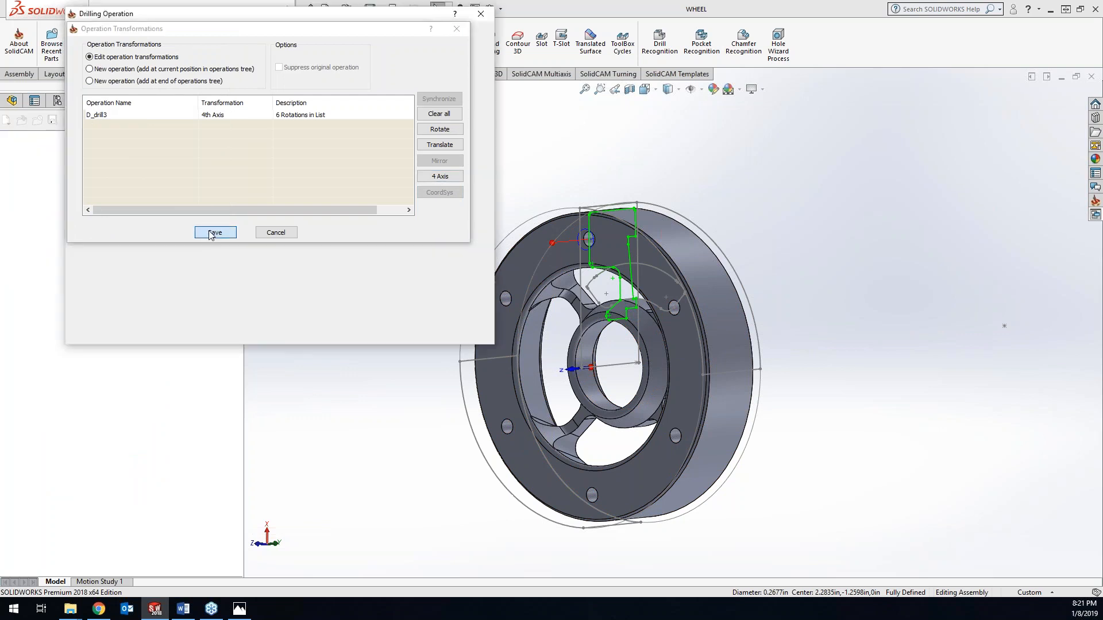
- Simulate the D_drill3 spot drilling in SolidVerify and close the simulation
click(158, 331)
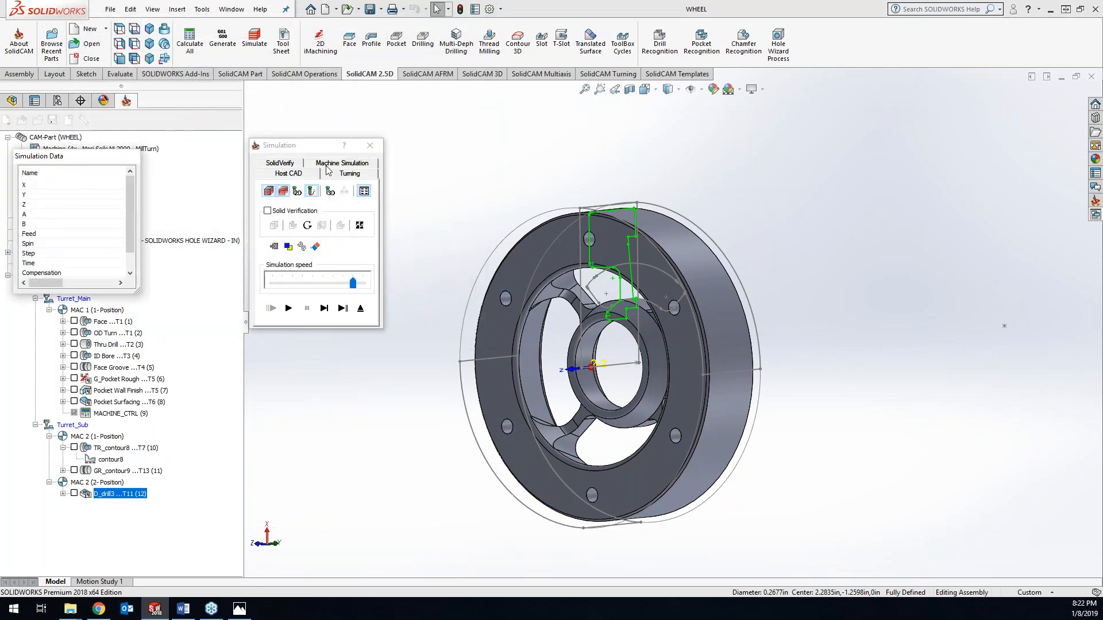
click(285, 166)
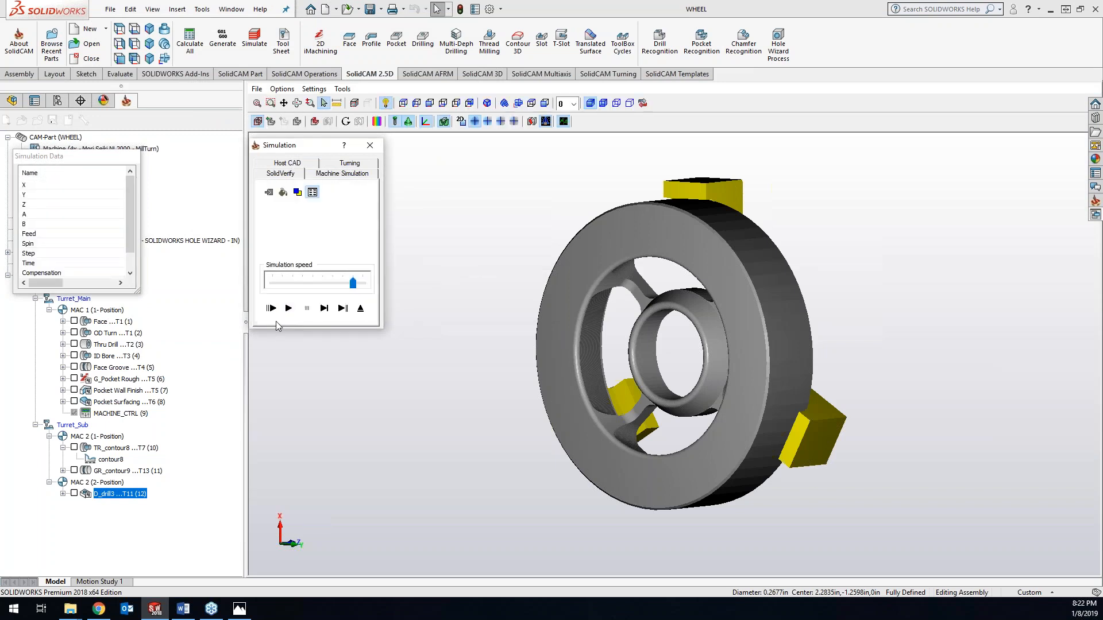
click(289, 308)
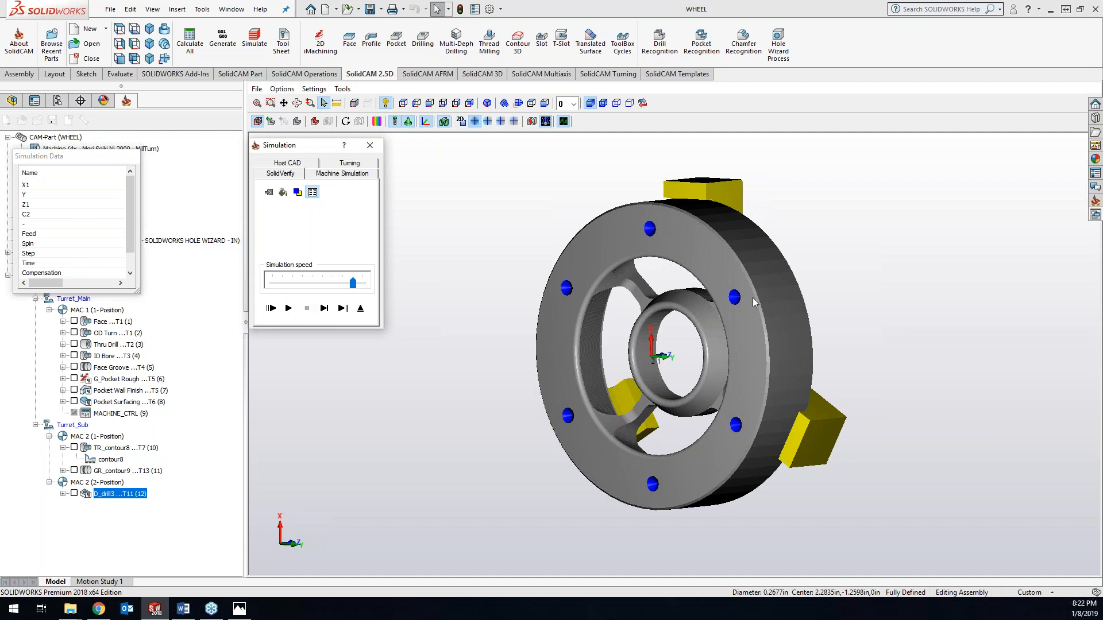
click(371, 149)
- Copy D_drill3 as a new operation and assign a new drill as tool 14, picking the upper hole's edge for its diameter
click(433, 332)
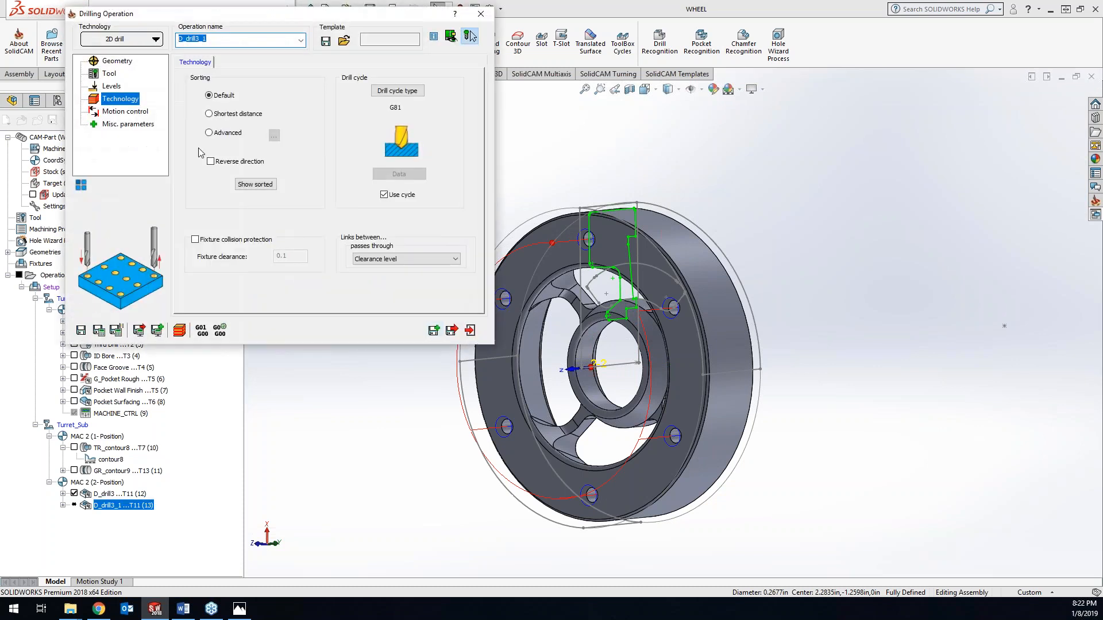
click(106, 75)
click(245, 252)
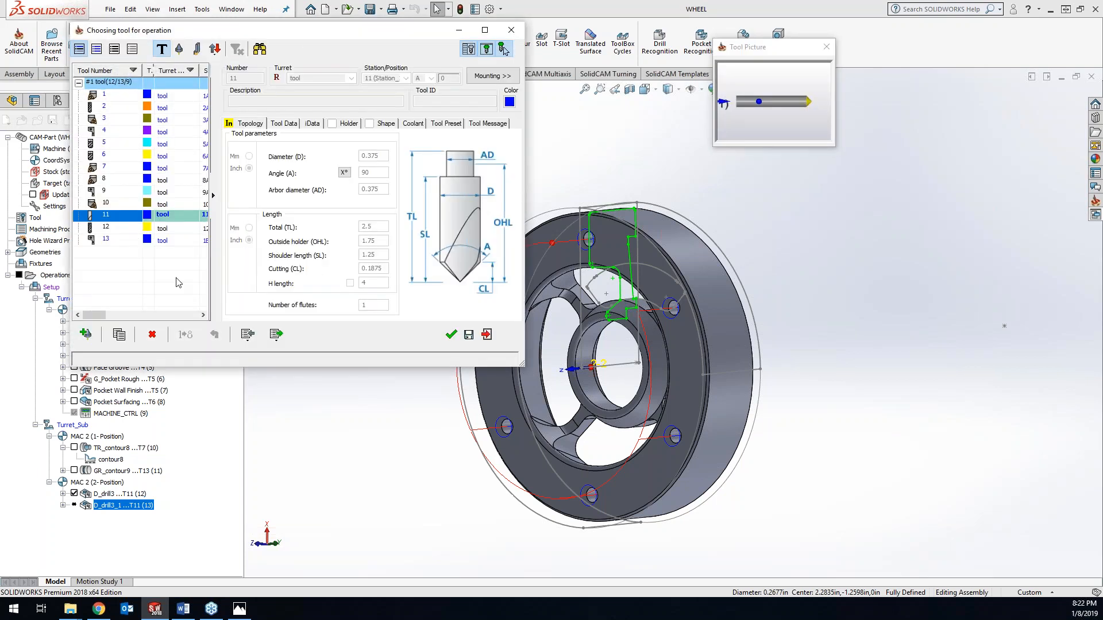
click(86, 335)
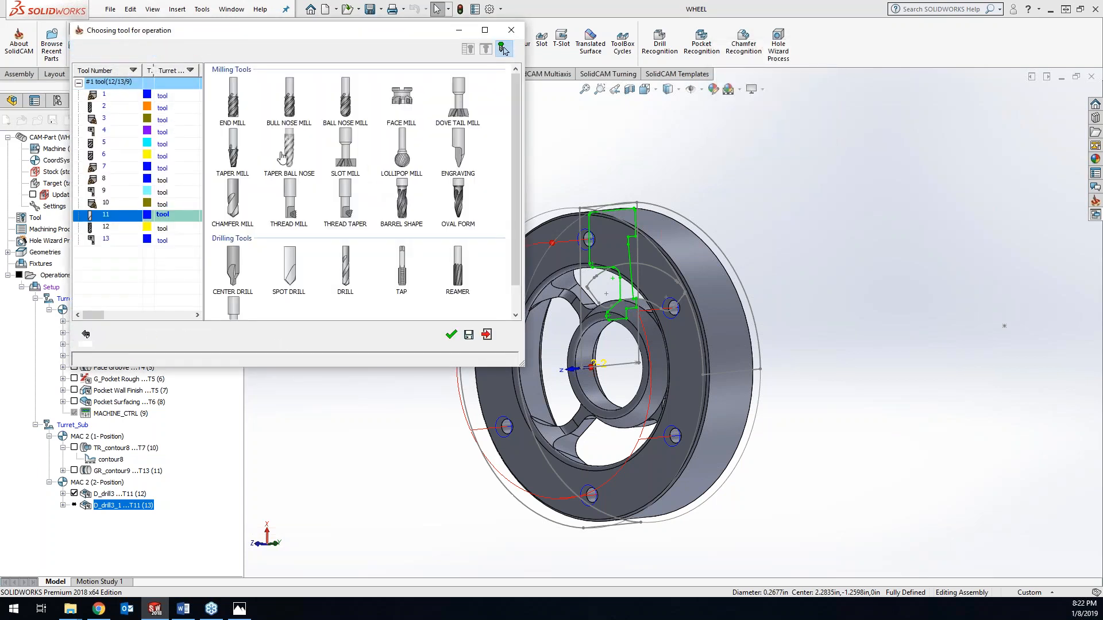
click(344, 286)
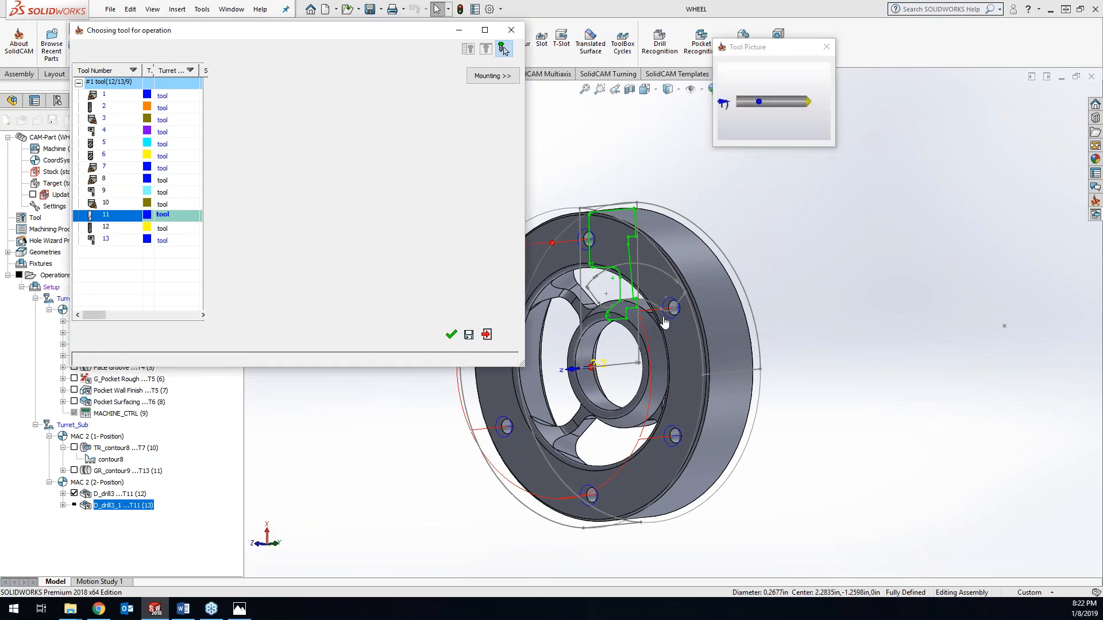
click(382, 155)
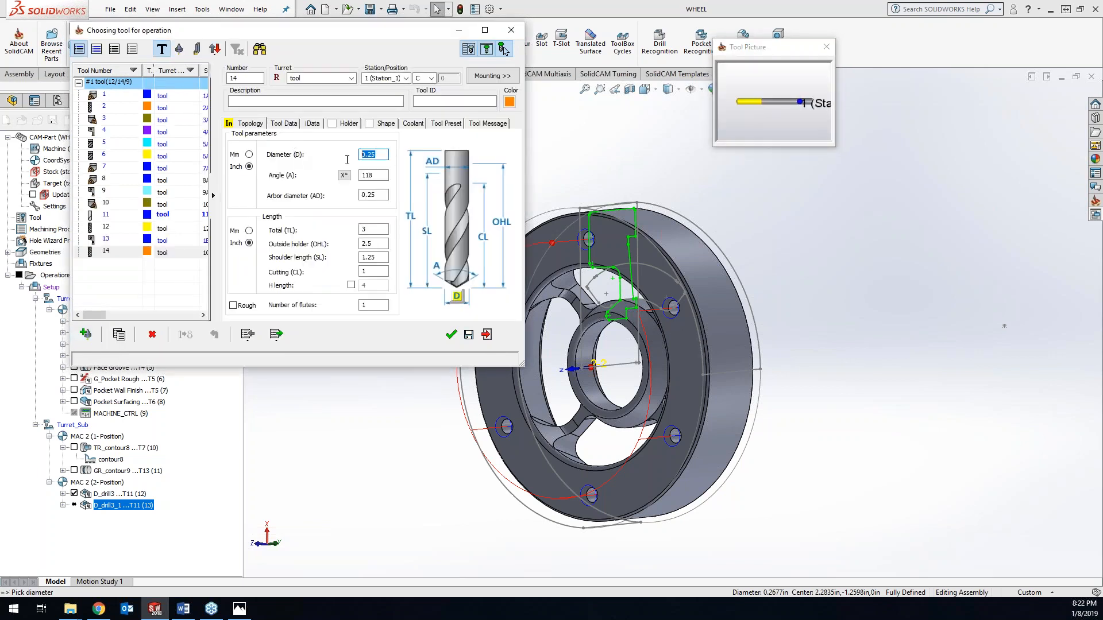
click(595, 246)
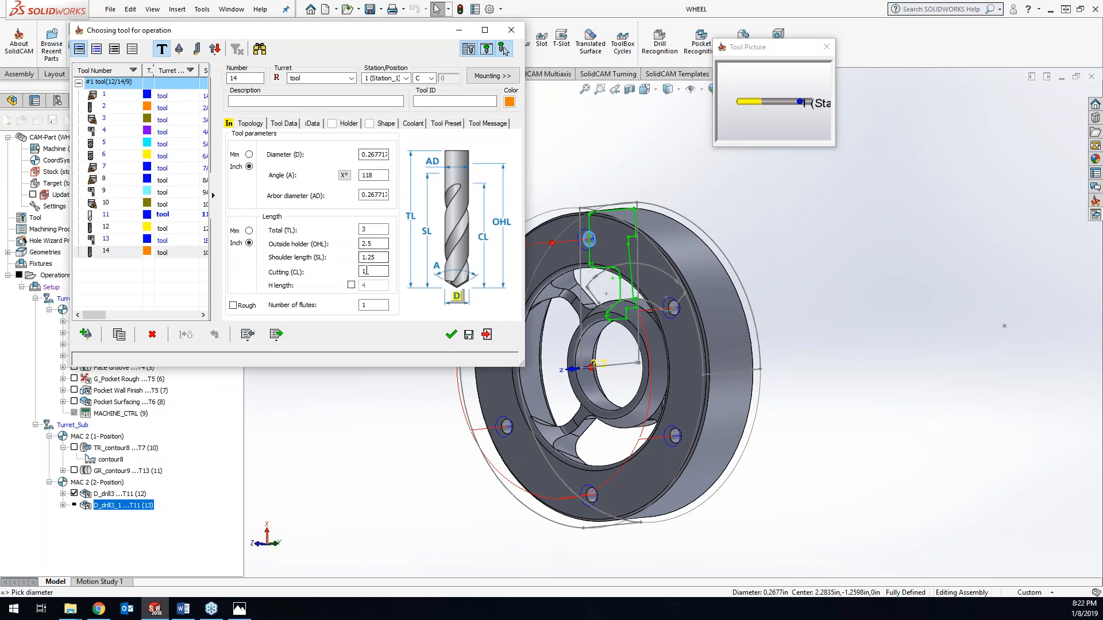
click(734, 132)
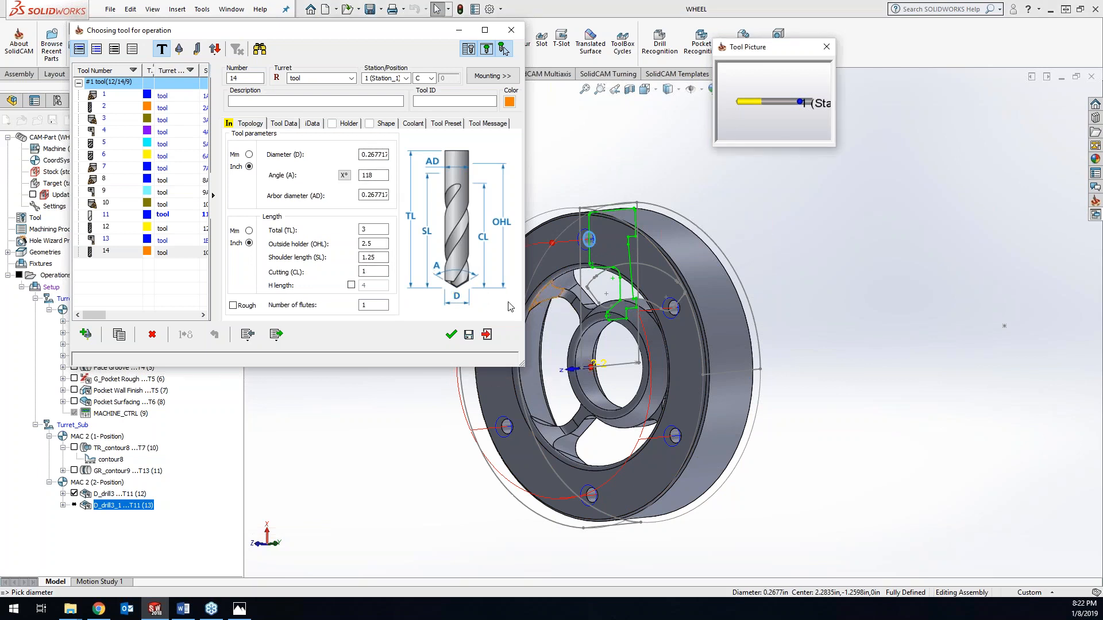
click(452, 334)
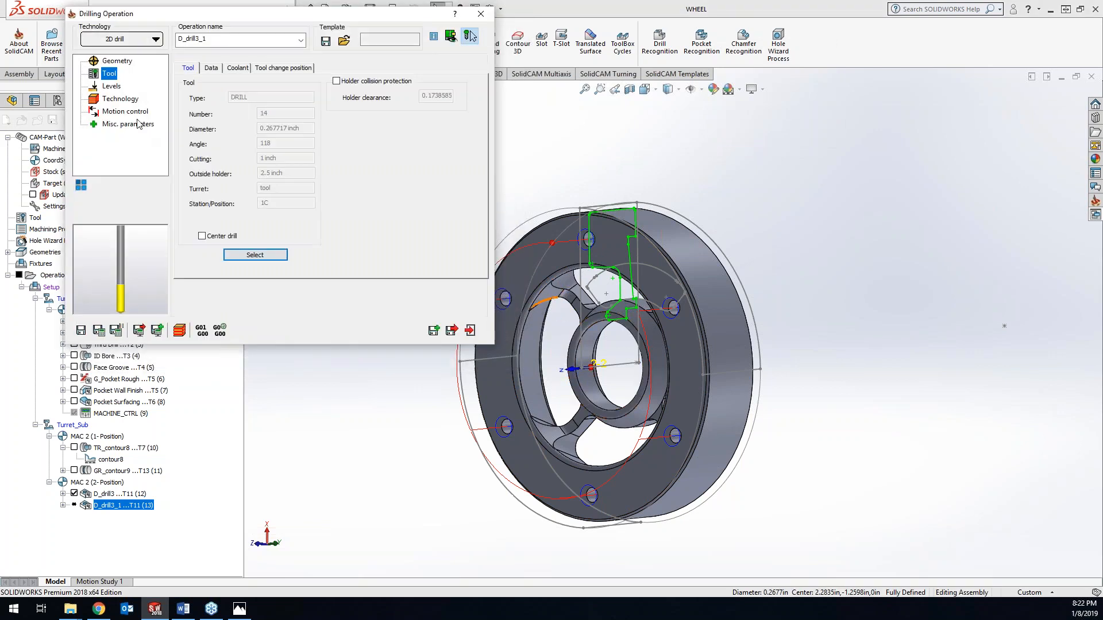
- Set the drill depth of D_drill3_1 to 0.70866 by picking the upper hole's far end, with Cutter tip as depth type
click(111, 86)
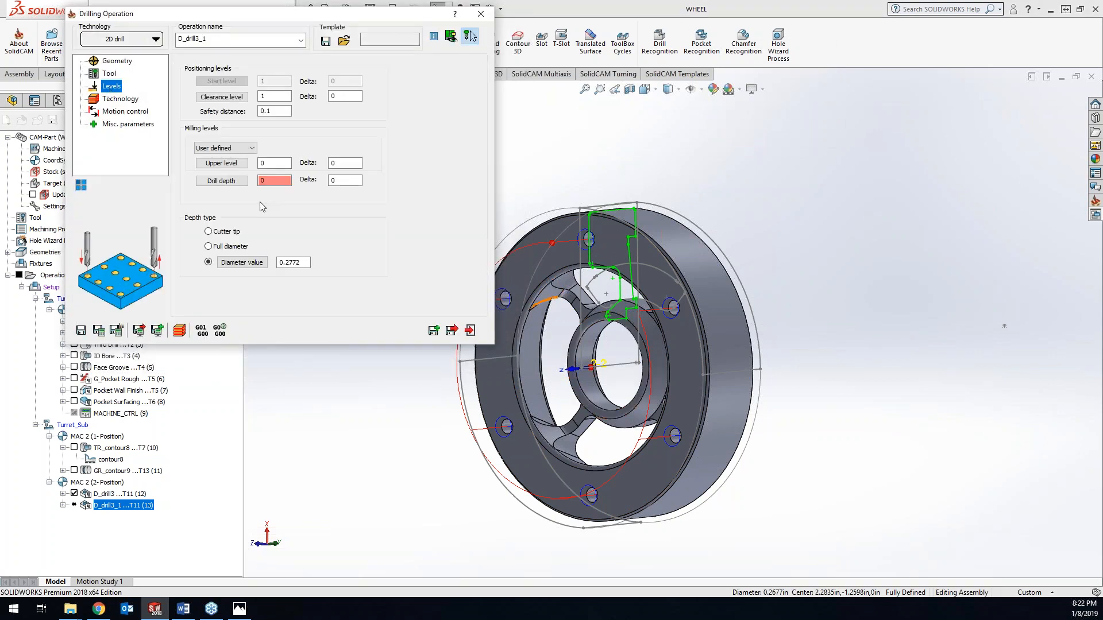
middle_drag(649, 312, 615, 237)
scroll(575, 236, down, 6)
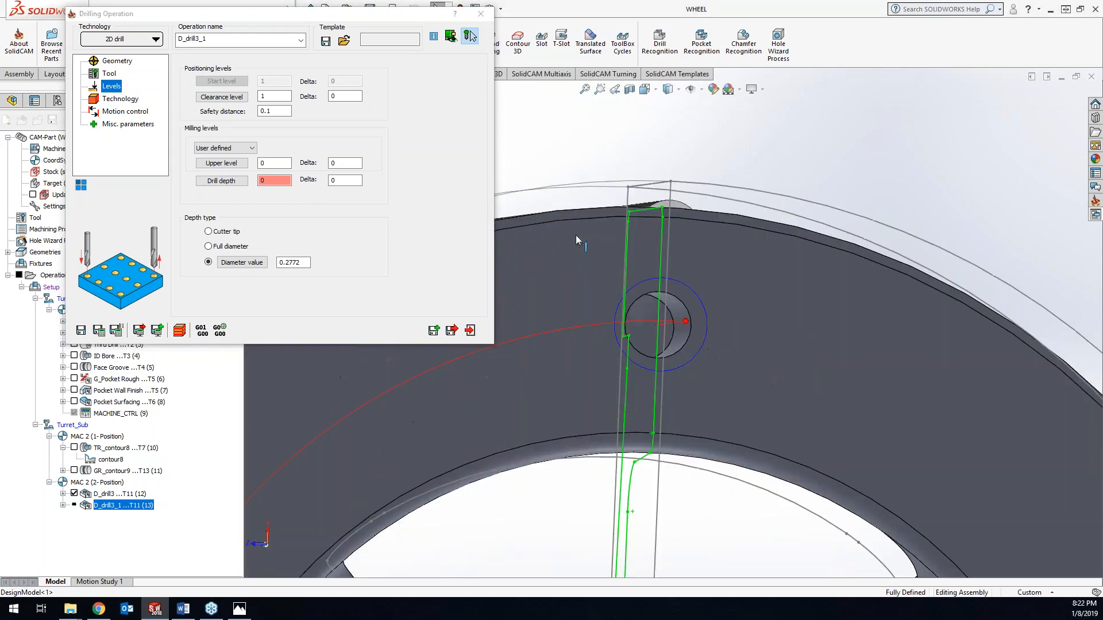
scroll(667, 319, down, 4)
click(221, 181)
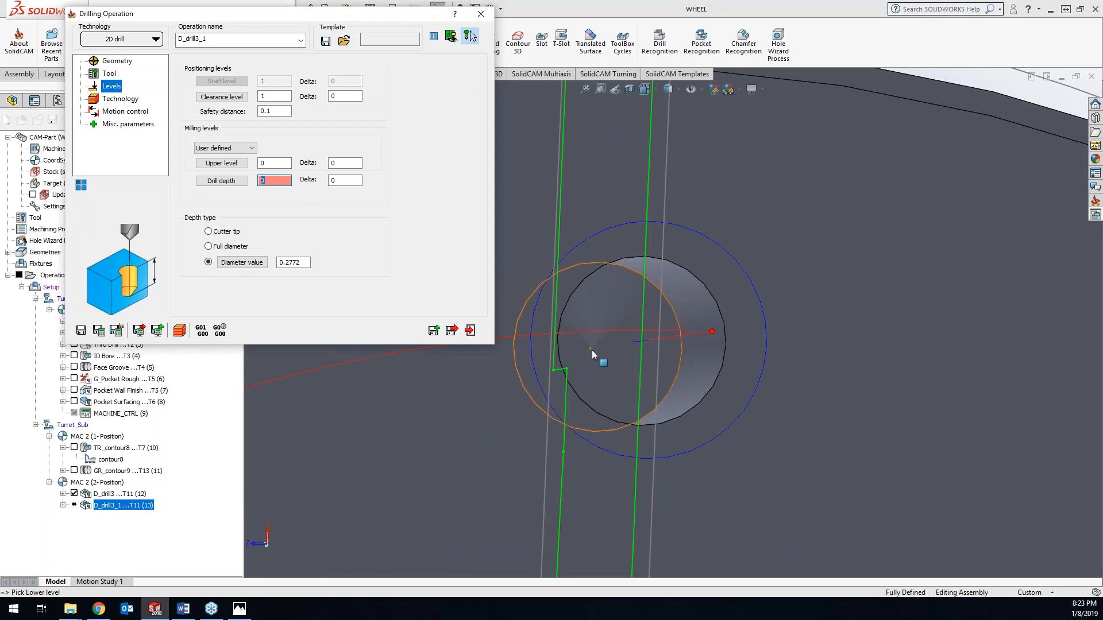
click(592, 348)
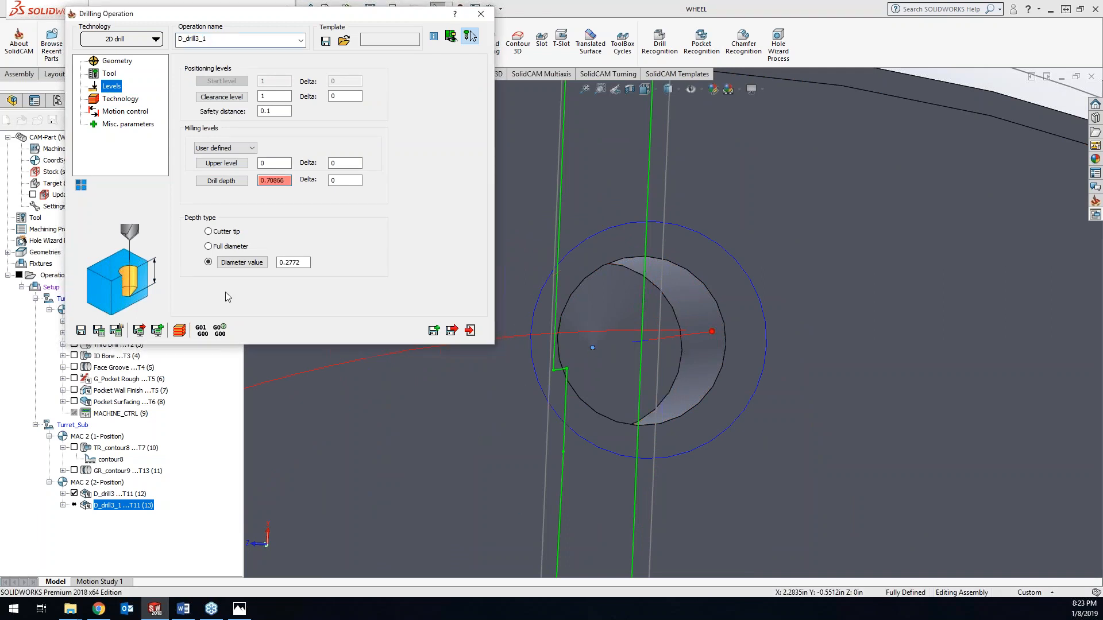
click(208, 231)
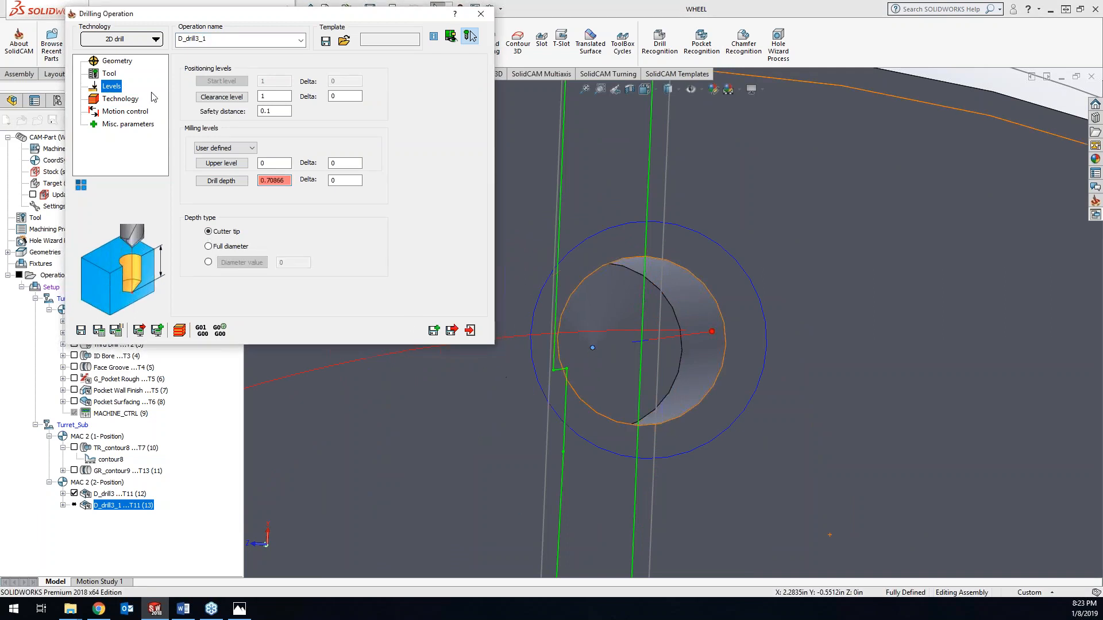
- Choose the G83 peck drilling cycle for D_drill3_1
click(131, 99)
click(396, 90)
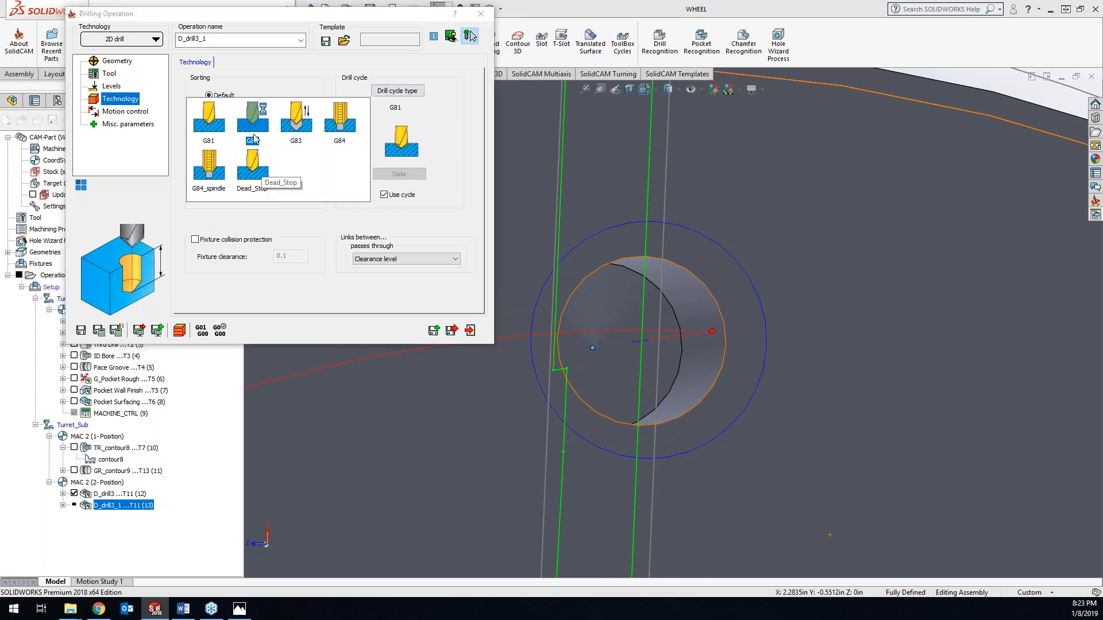
click(297, 119)
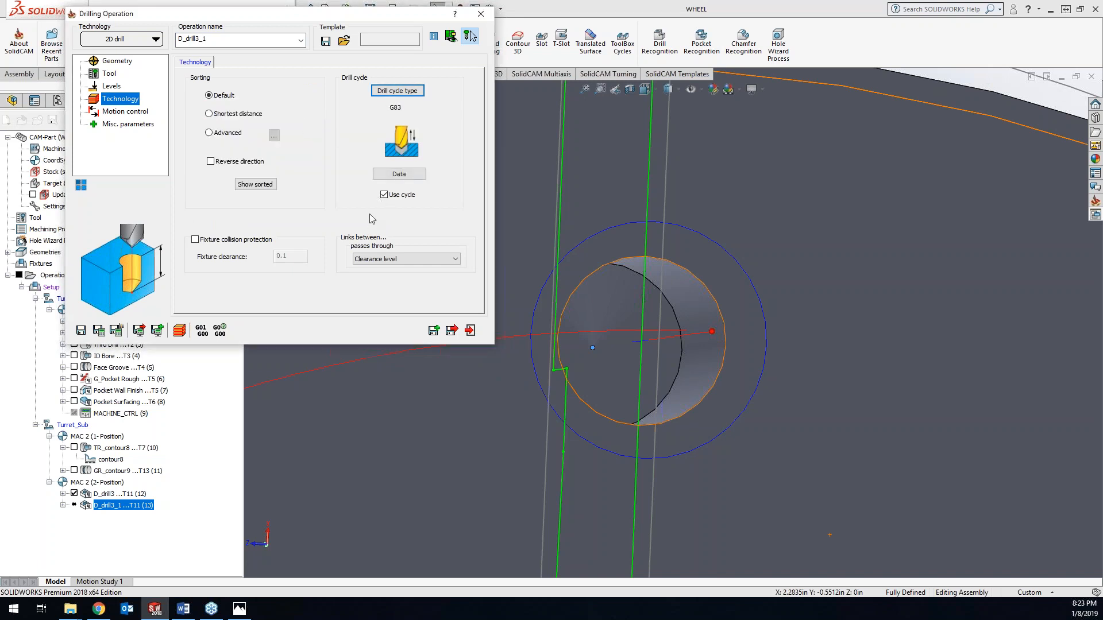
- Set the step down of the G83 cycle to 0.1 in its drill options
click(399, 174)
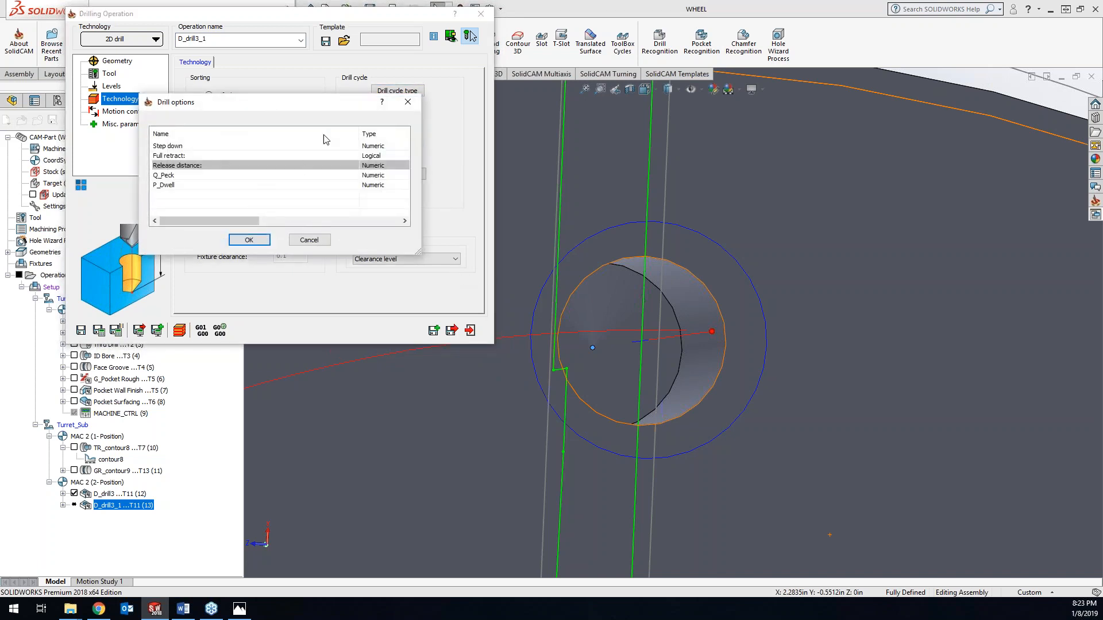
mouse_move(241, 220)
mouse_down()
mouse_move(290, 220)
mouse_move(241, 219)
mouse_up()
drag(359, 133, 227, 133)
drag(261, 221, 326, 221)
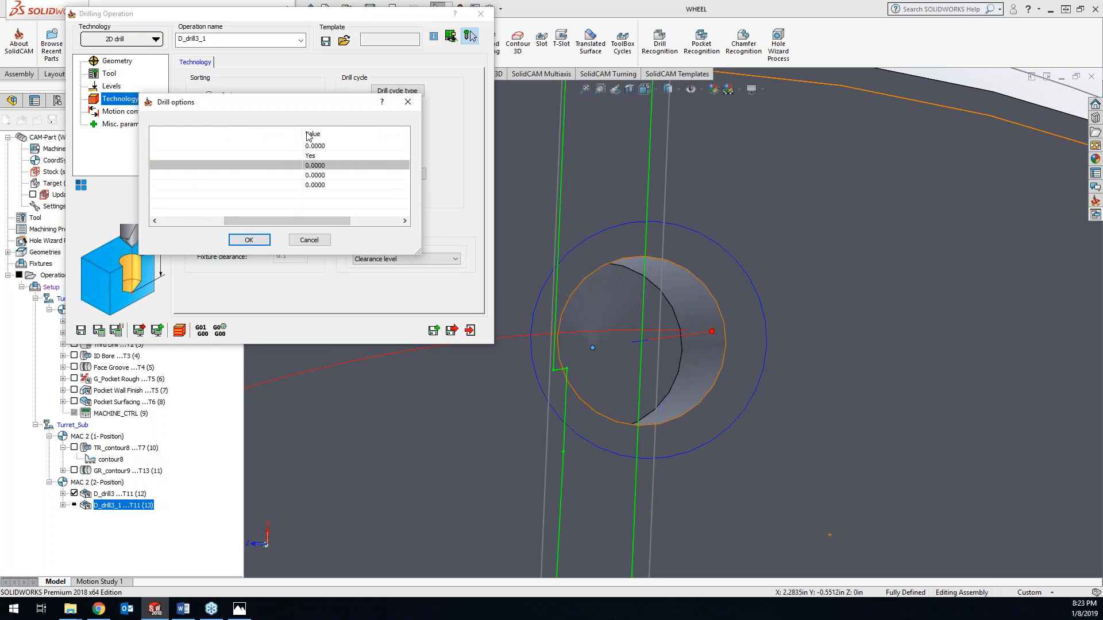
drag(304, 132, 246, 140)
click(248, 145)
click(313, 147)
text(.1)
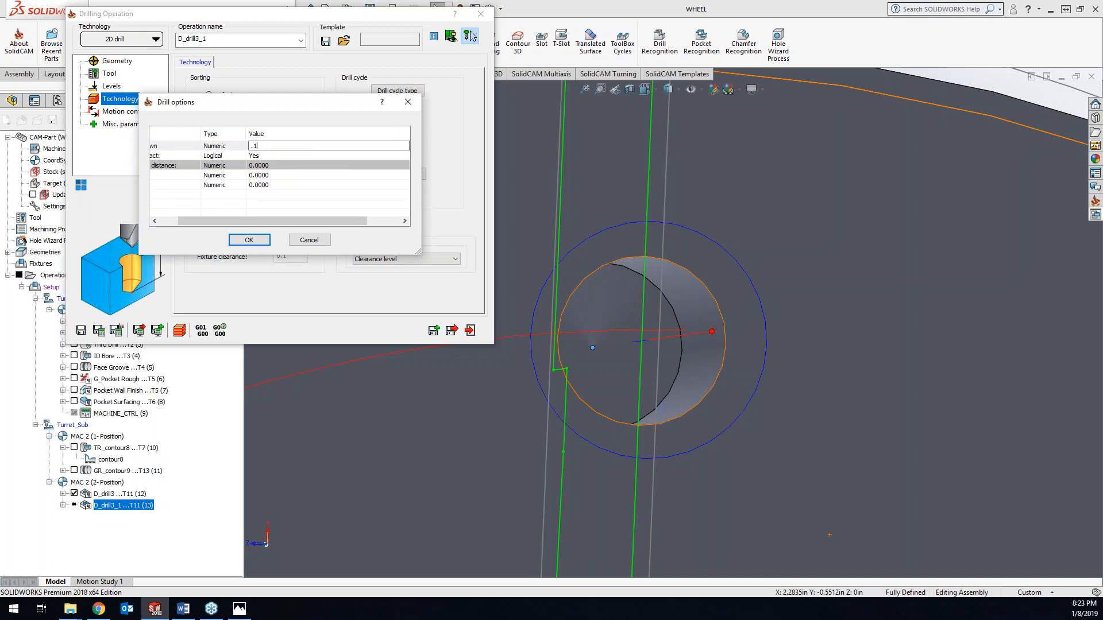
click(249, 240)
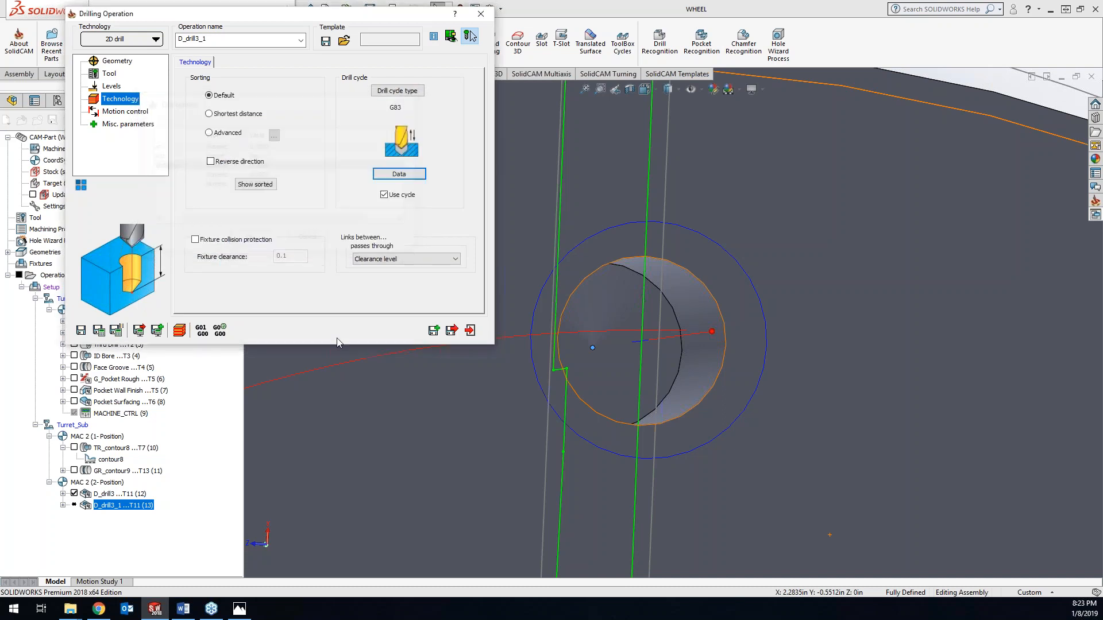
- Reverse the hole sorting direction of D_drill3_1, save and calculate it, and check the toolpath across the flange holes
click(263, 162)
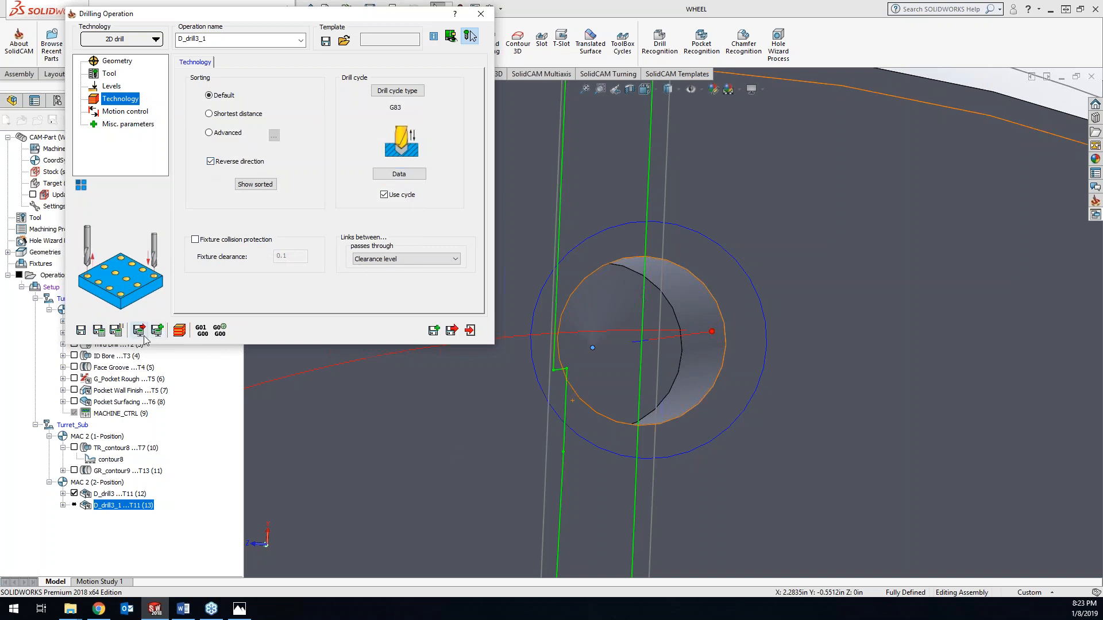
click(99, 334)
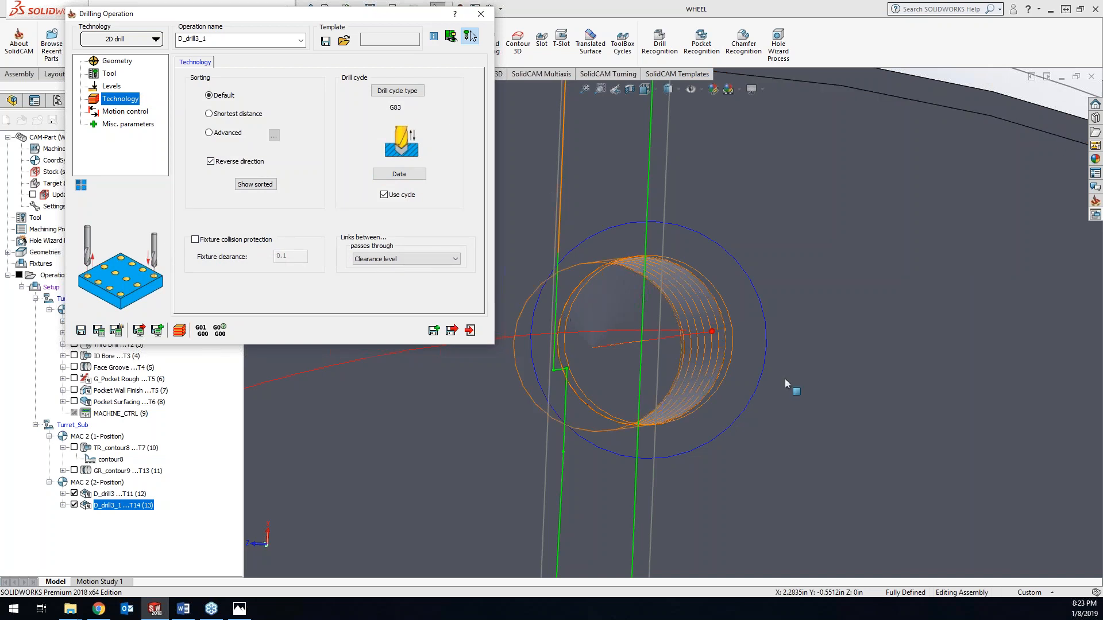
scroll(785, 379, up, 12)
scroll(781, 474, down, 2)
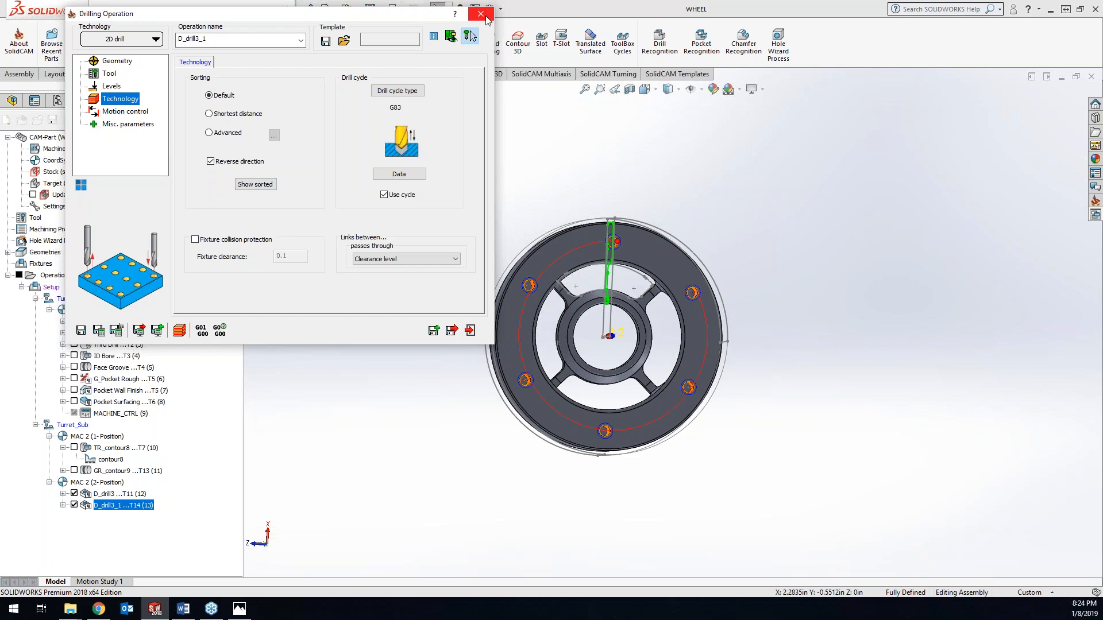
- Simulate D_drill3_1, viewing the part in SolidVerify and playing the Turning simulation
click(181, 333)
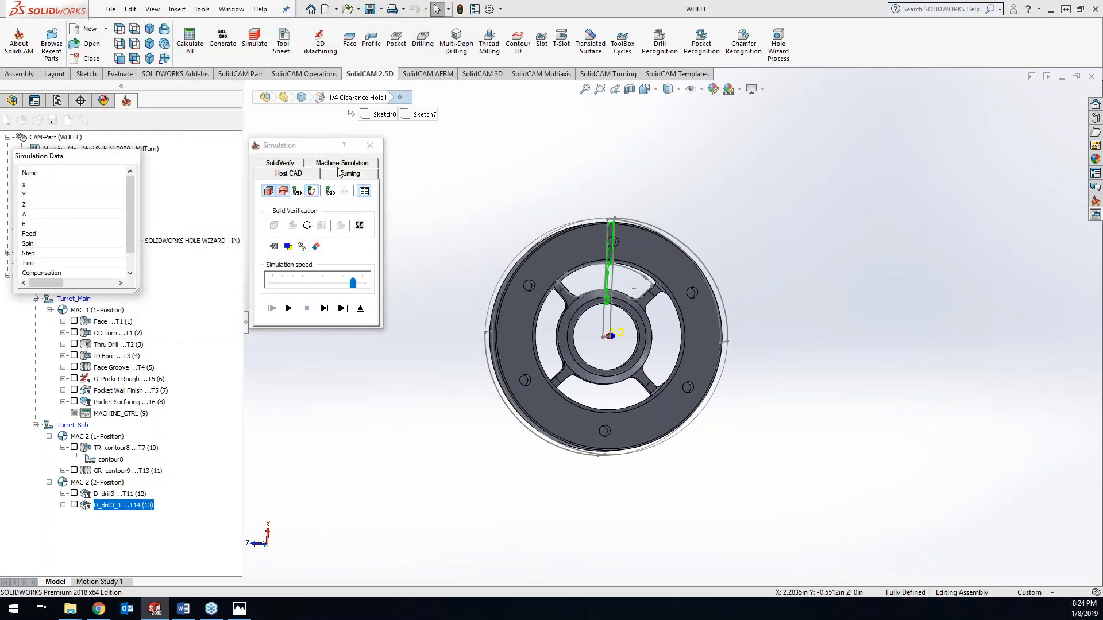
click(299, 165)
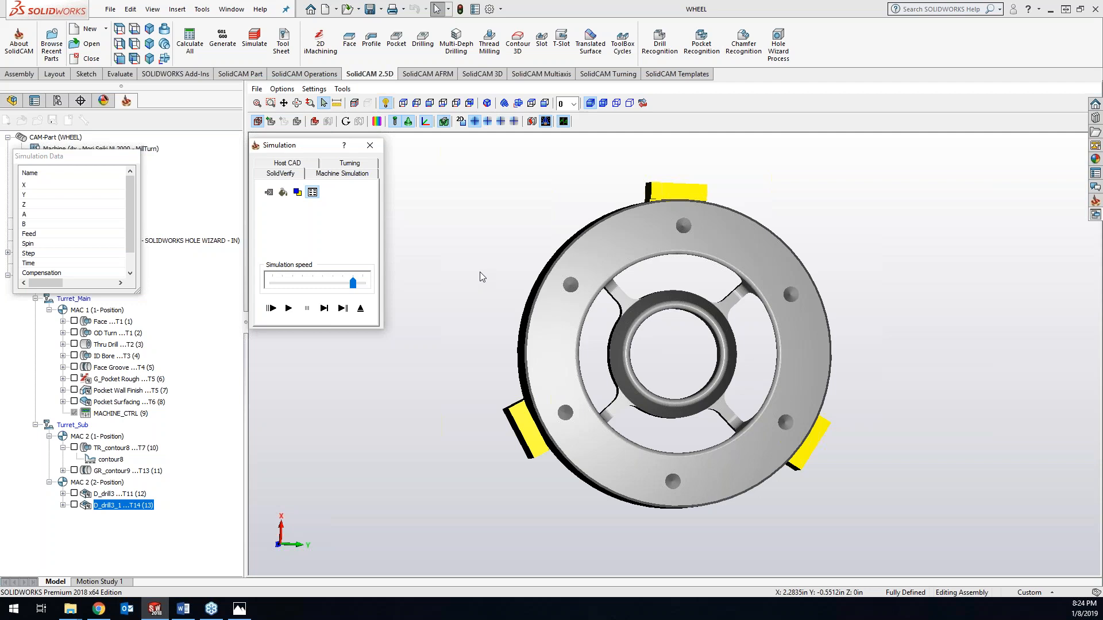
click(347, 164)
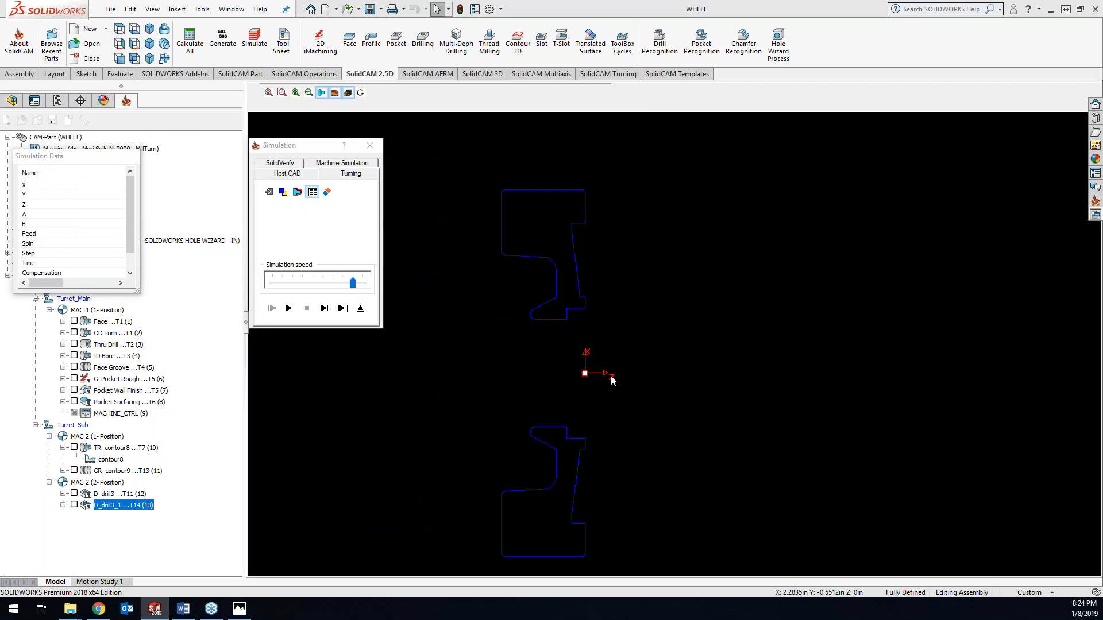
click(289, 308)
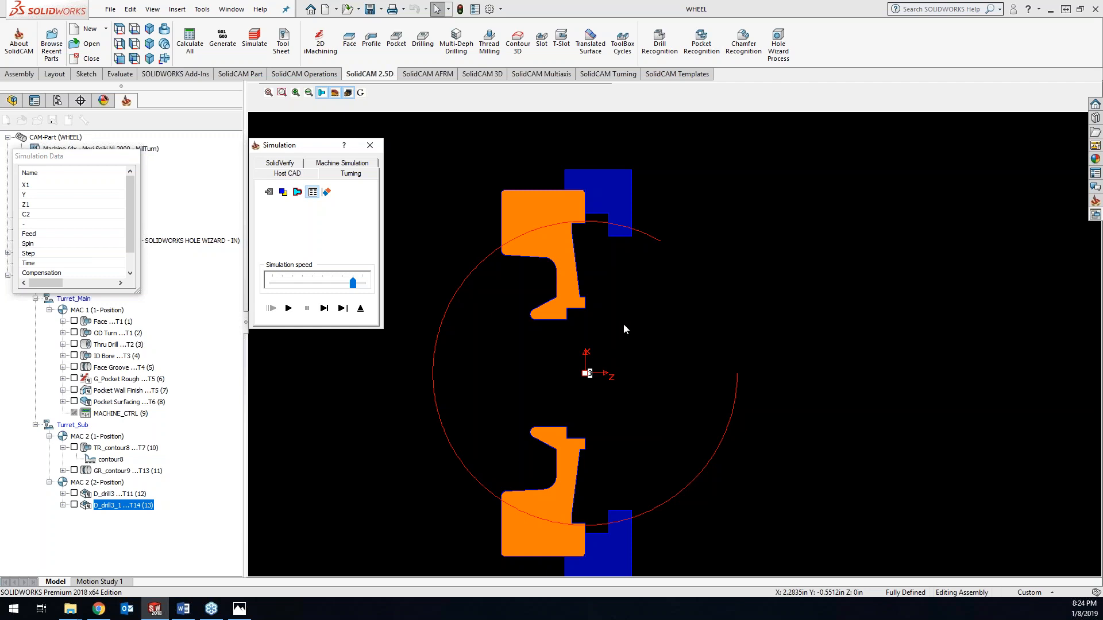
- Play the SolidVerify simulation of D_drill3_1, then exit it and close the drilling operation
click(268, 164)
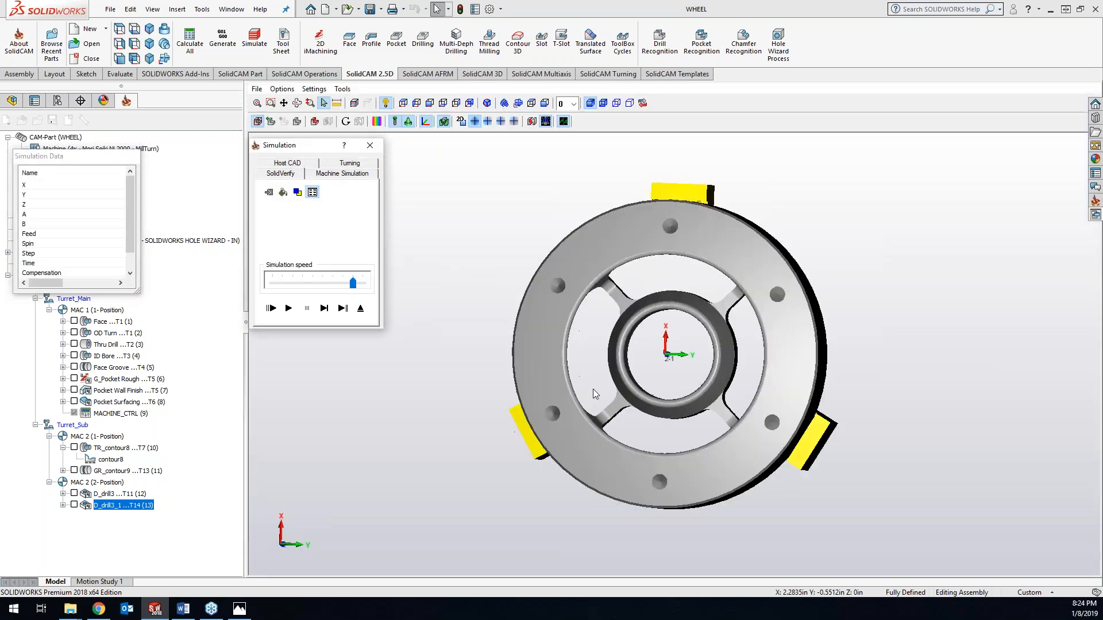
click(290, 310)
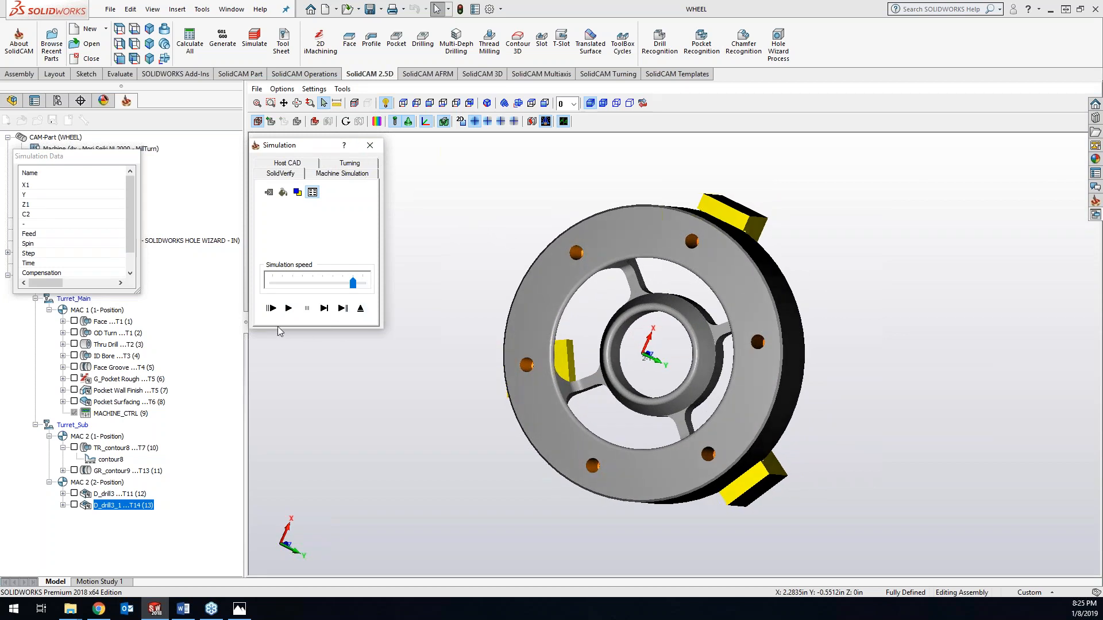
click(360, 308)
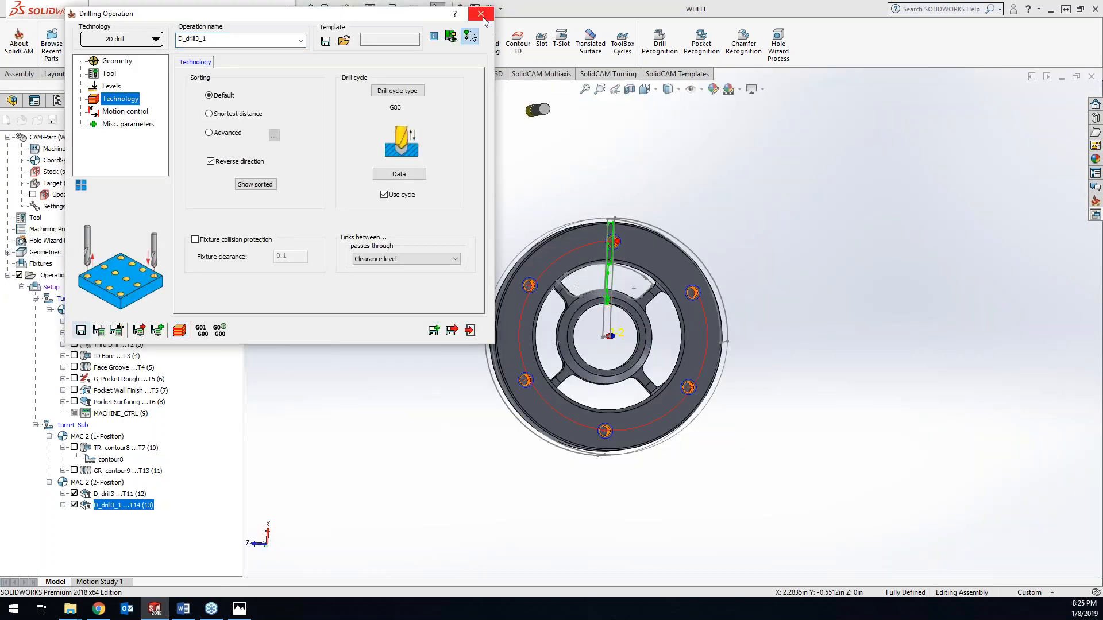
click(484, 12)
key(super)
click(577, 161)
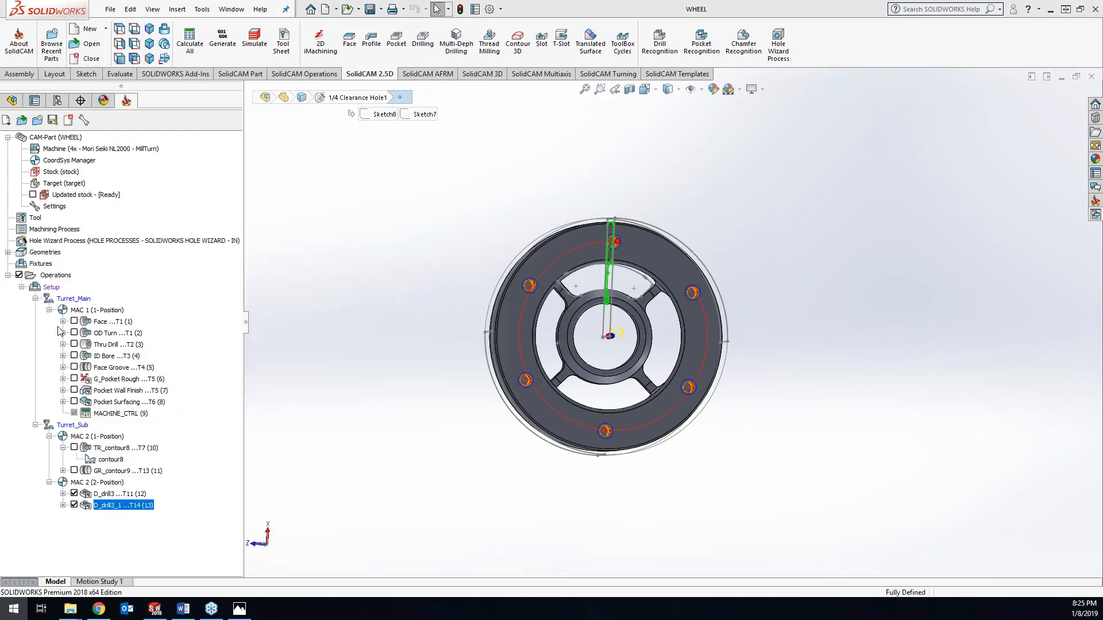
- Simulate D_drill3 and D_drill3_1 together in SolidVerify and inspect the drilled flange holes from an angled view
ctrl+click(112, 497)
right_click(112, 498)
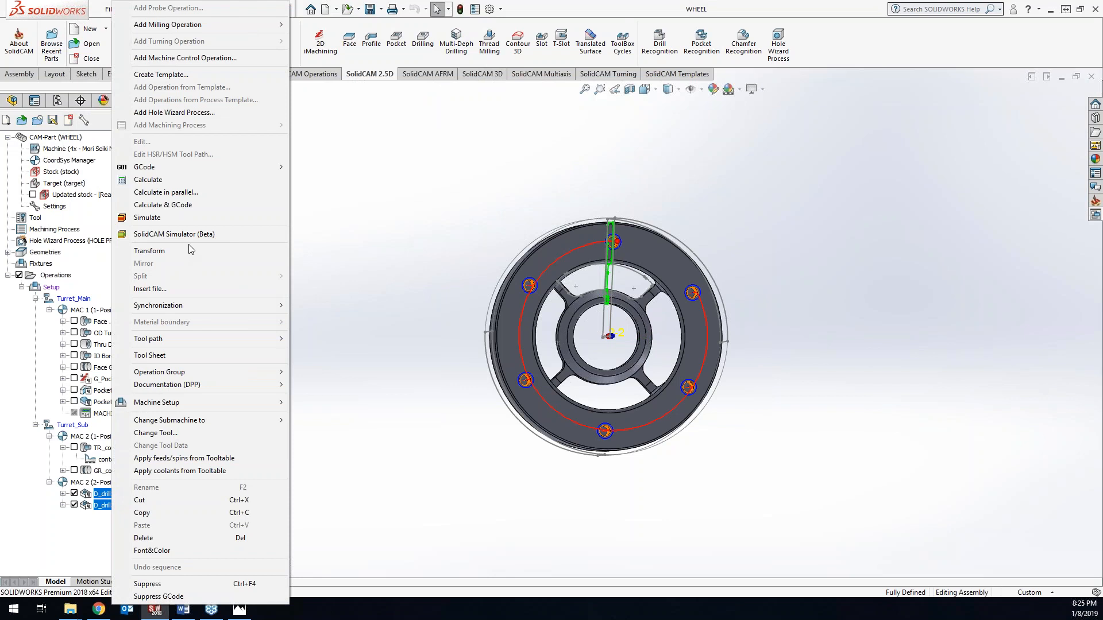
click(183, 219)
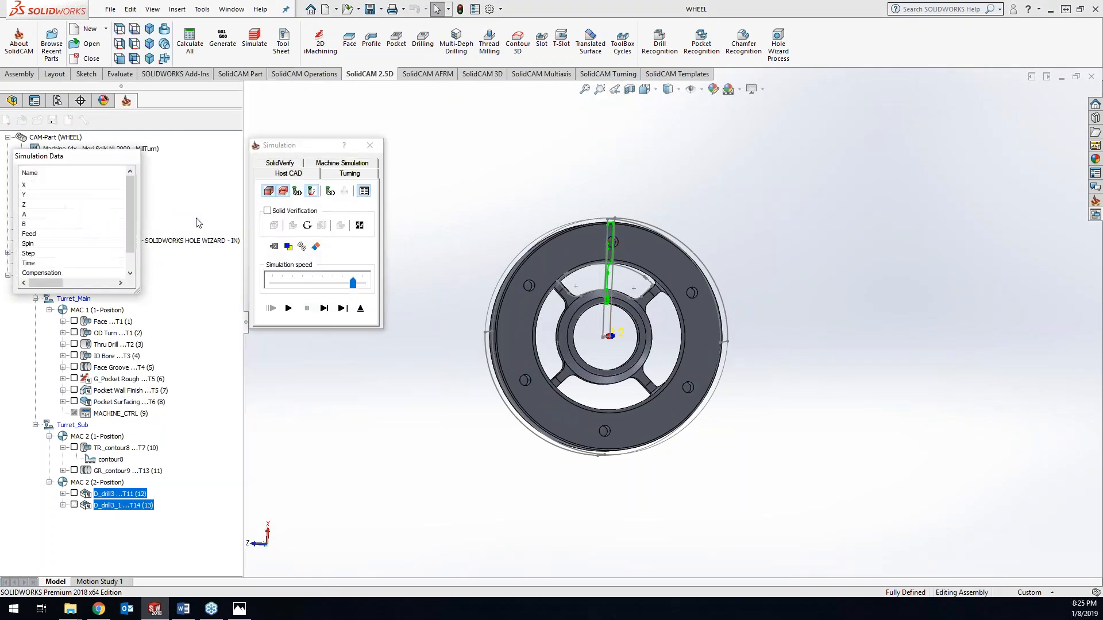
click(312, 165)
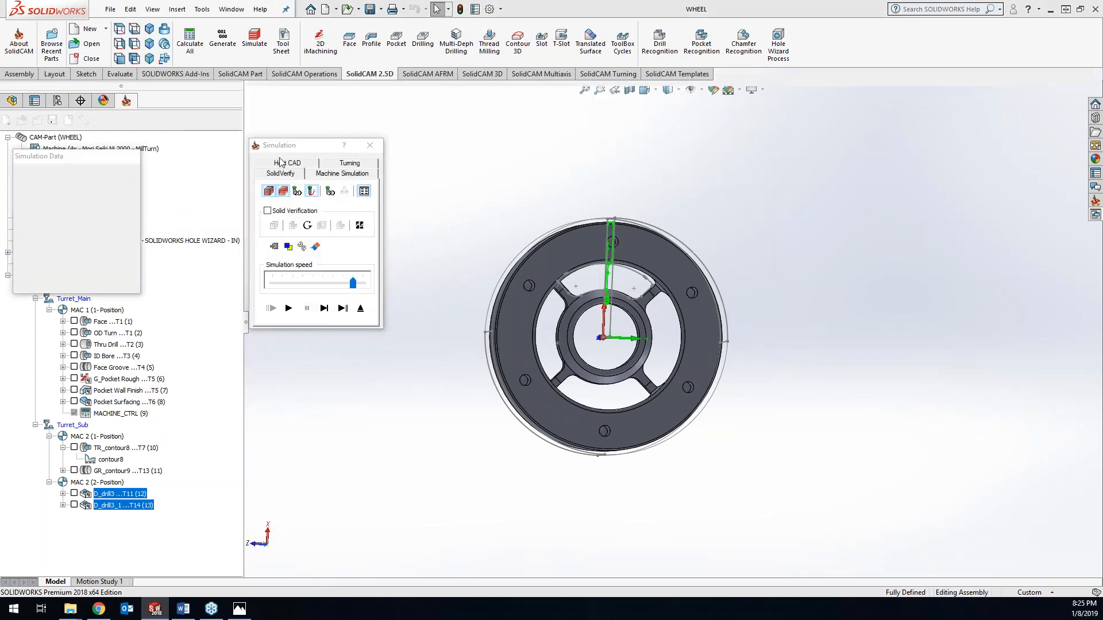
click(280, 166)
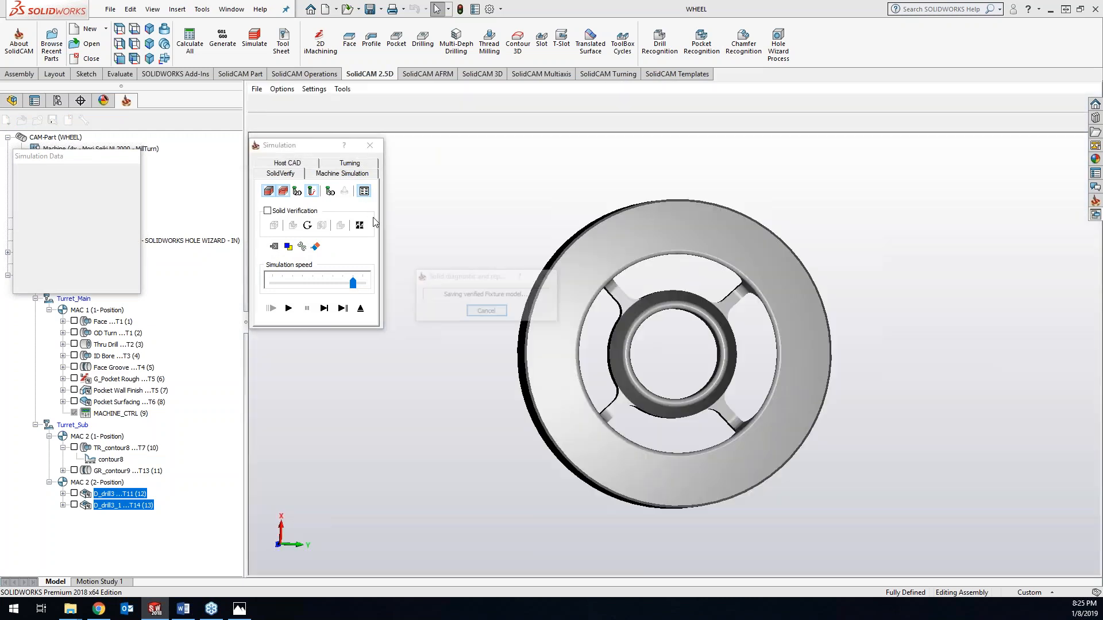
click(325, 308)
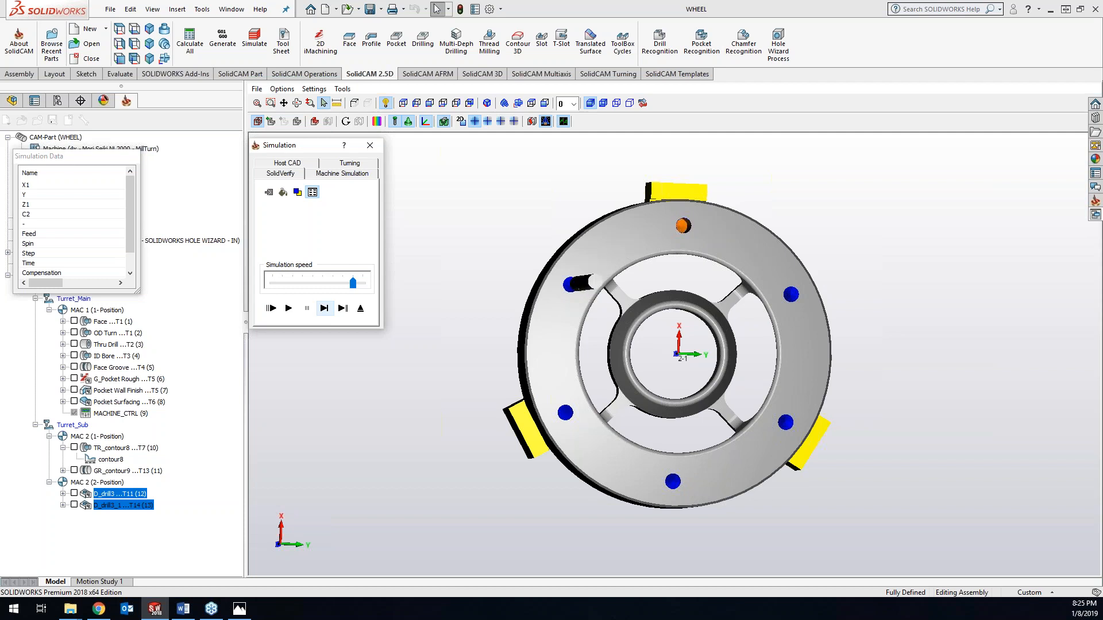
middle_drag(688, 453, 662, 450)
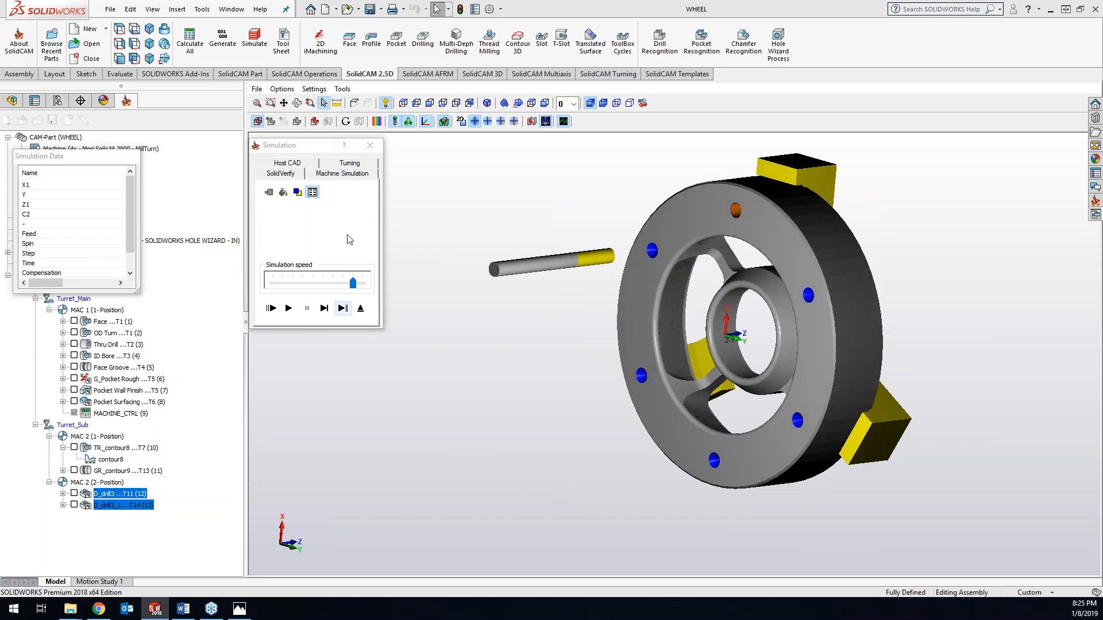
click(368, 145)
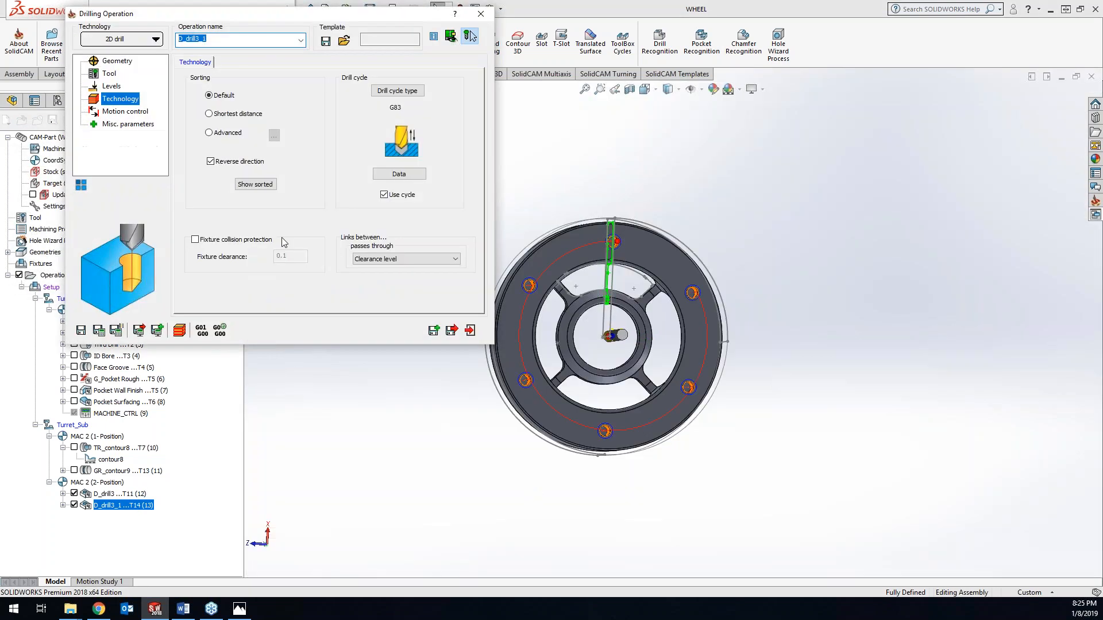
- Turn off the reversed hole sorting direction of D_drill3_1, and save and calculate the operation
click(211, 161)
click(211, 161)
click(99, 332)
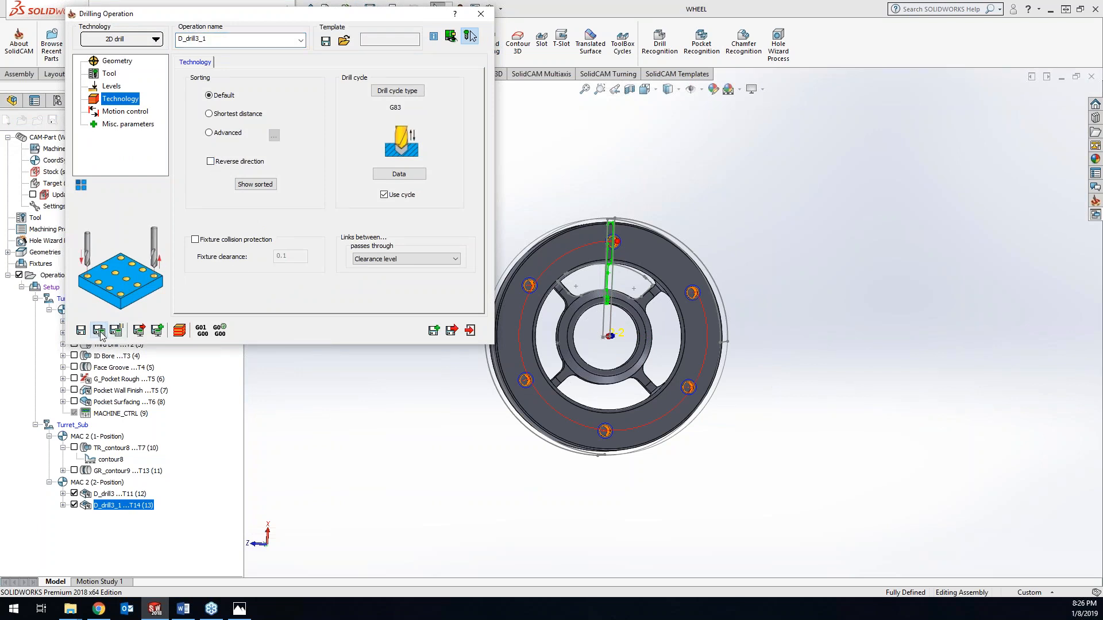
- Step through the SolidVerify simulation of the recalculated D_drill3_1 and inspect the first drilled hole
click(185, 332)
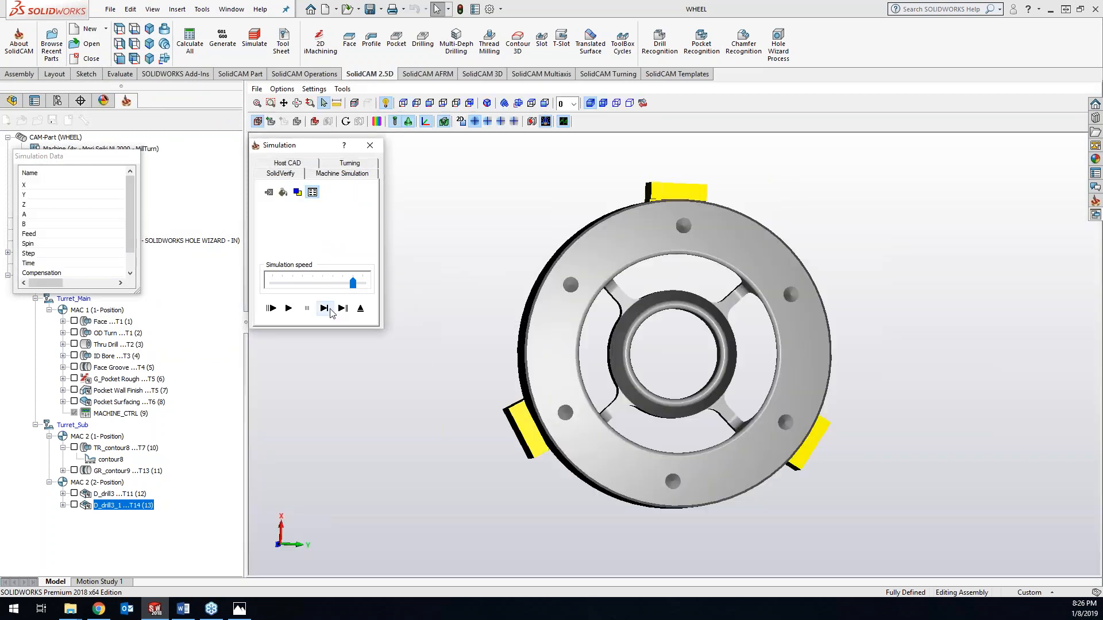
click(325, 309)
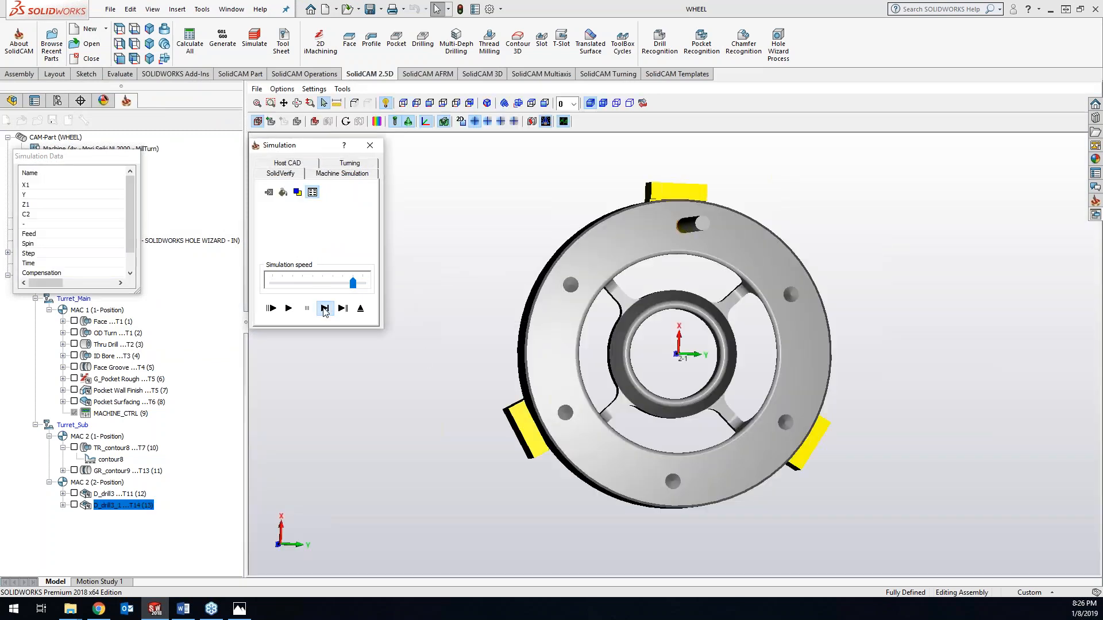
click(324, 310)
middle_drag(656, 420, 624, 423)
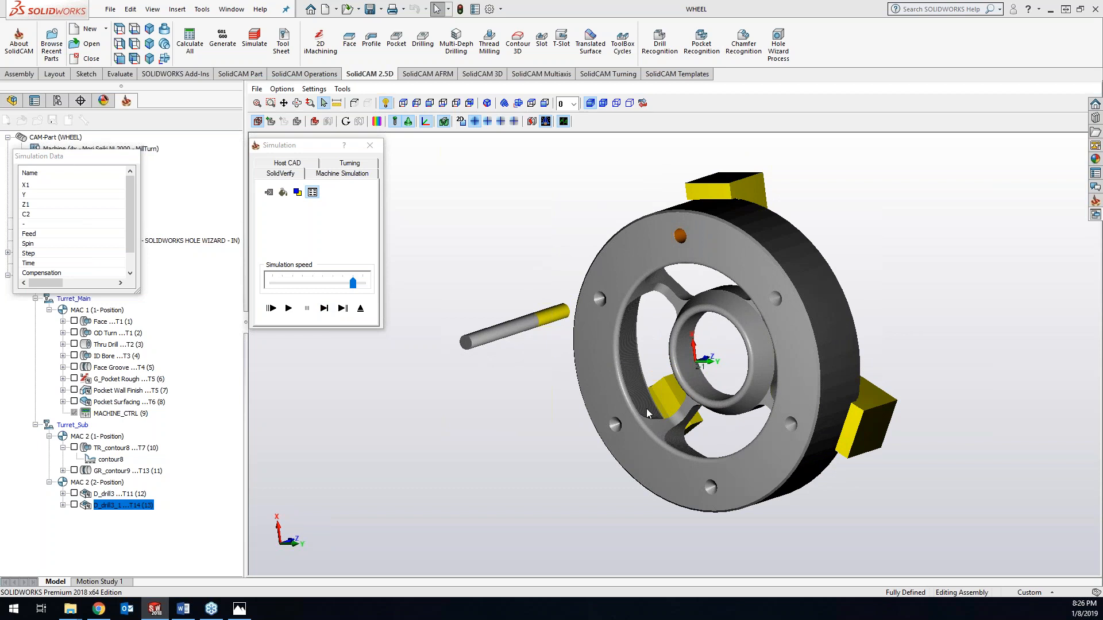
click(364, 149)
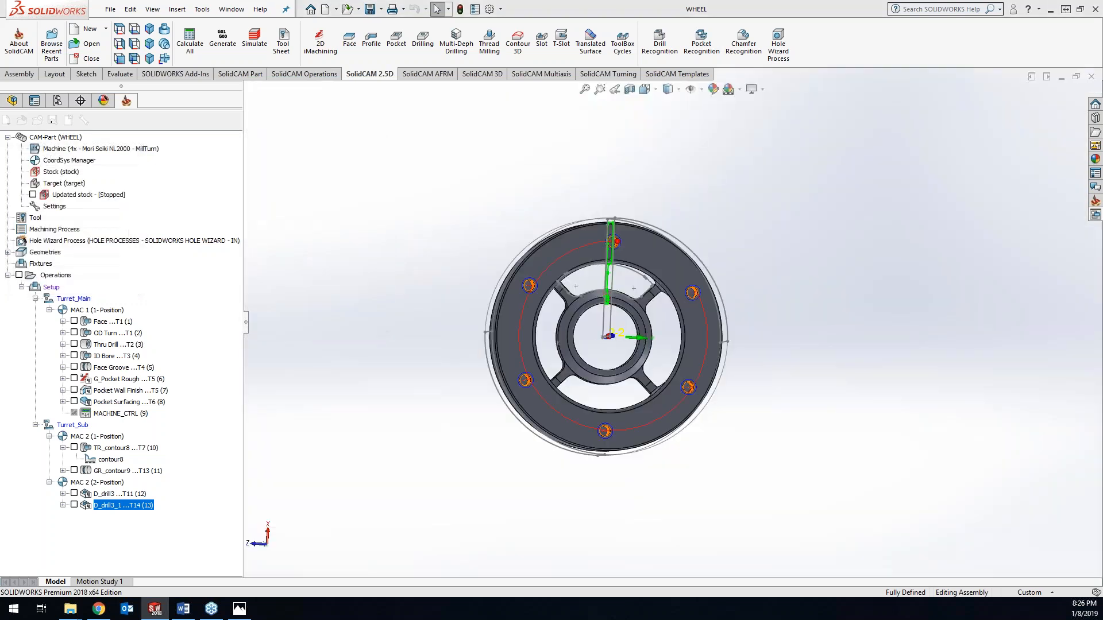
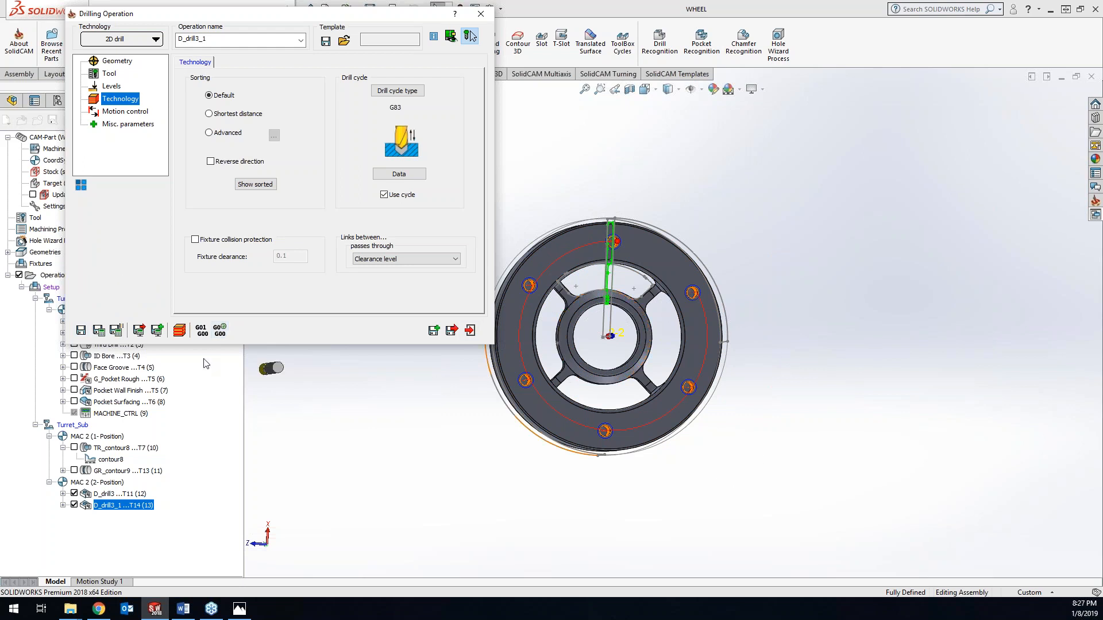
- Play the full SolidVerify simulation of D_drill3_1 and inspect all the flange holes
click(179, 332)
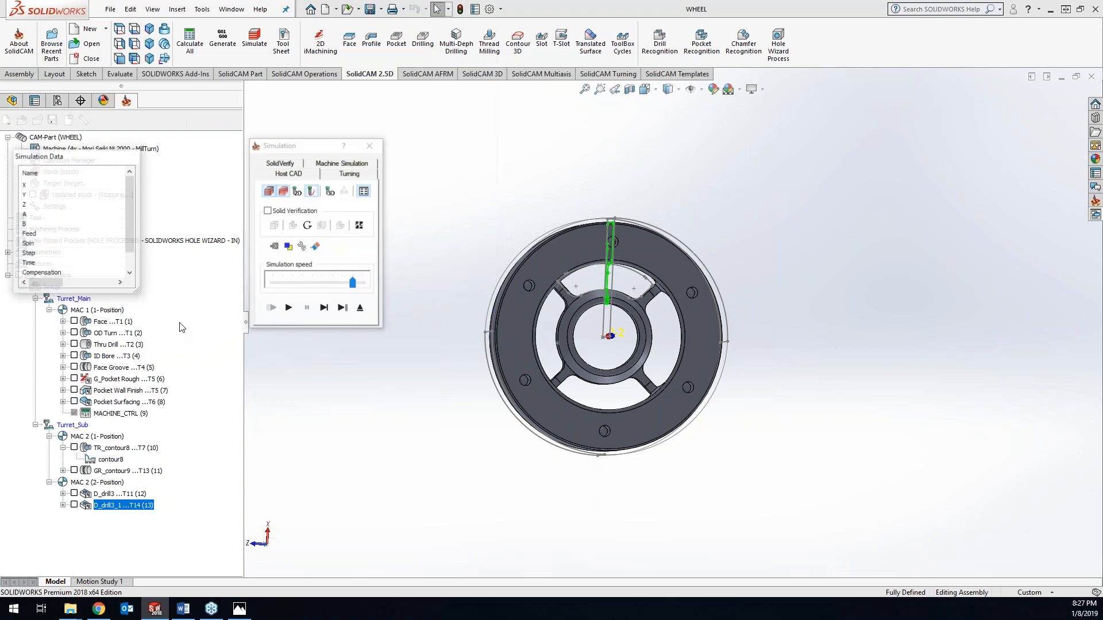
click(293, 164)
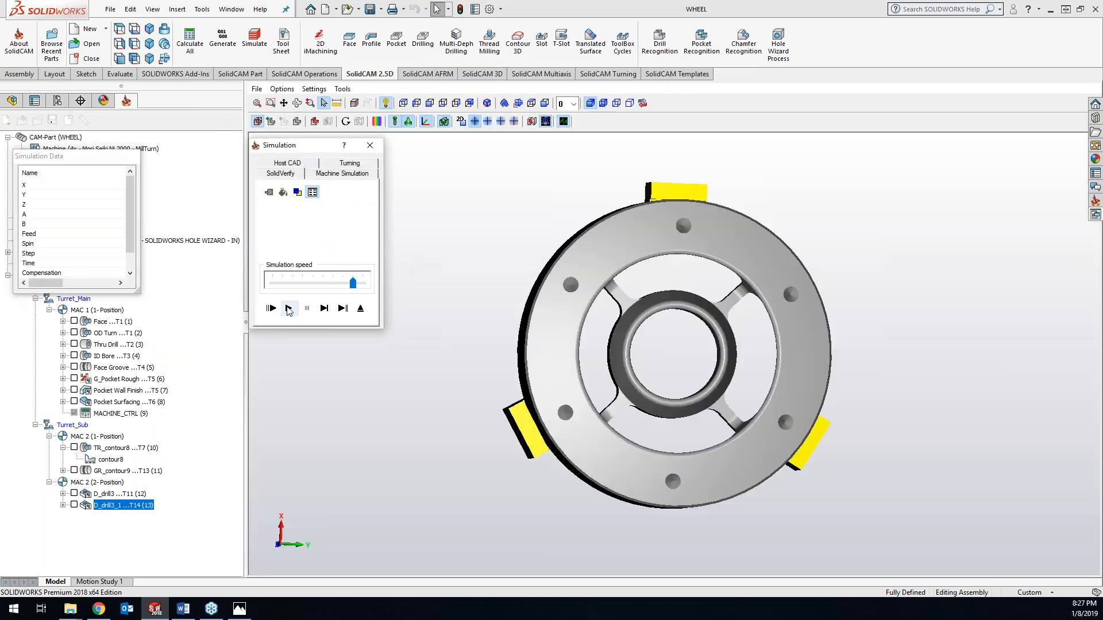
click(289, 309)
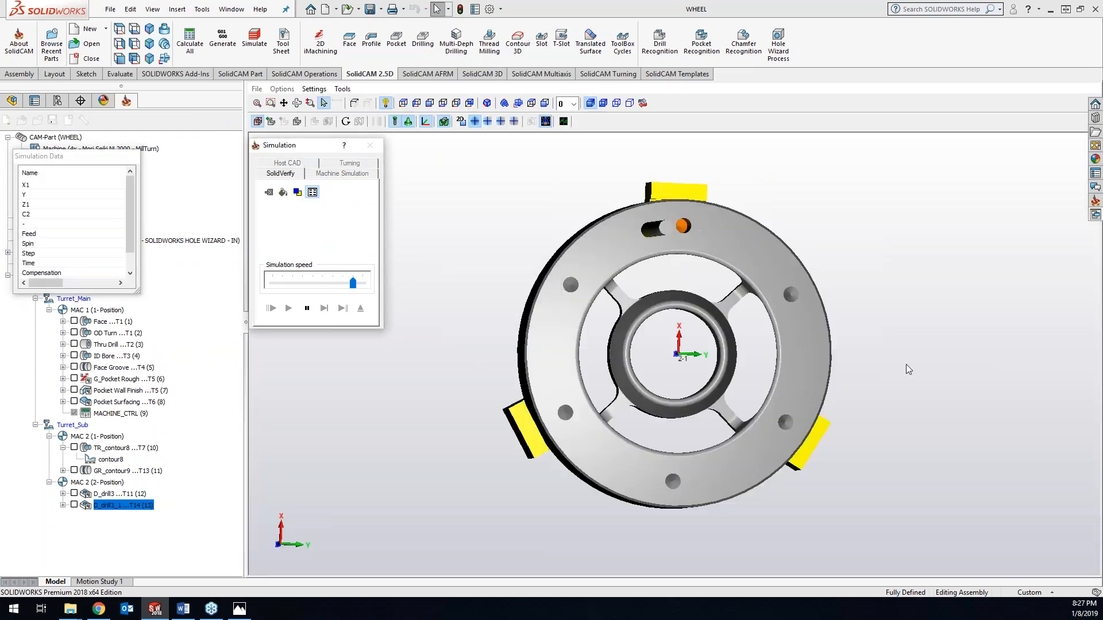
middle_drag(895, 355, 856, 339)
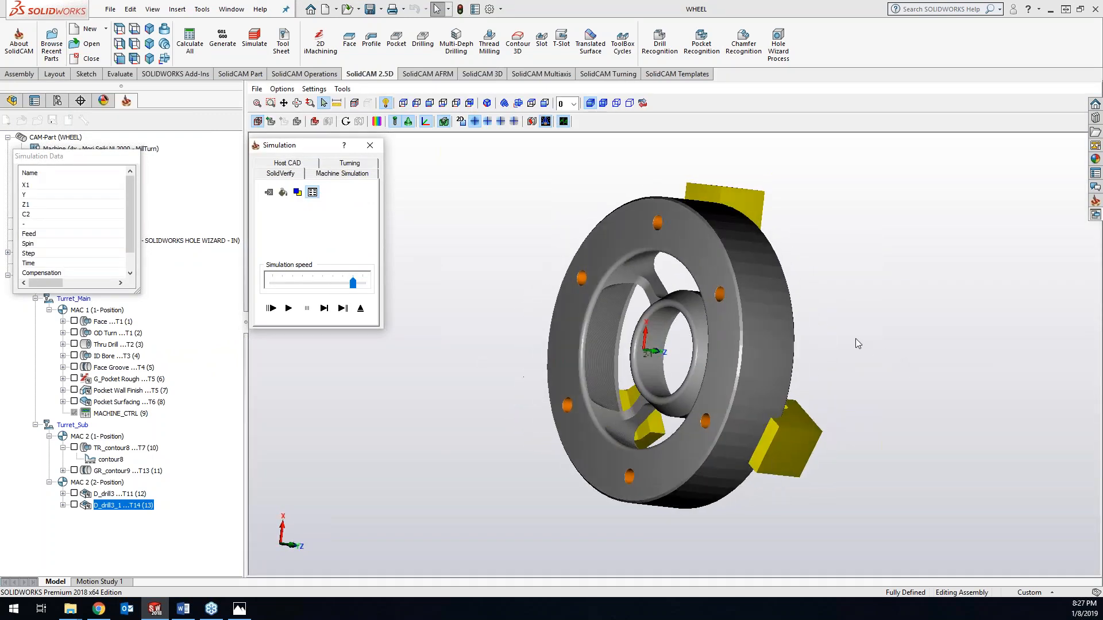
- Compare the target with the machined stock, then exit the simulation and close the drilling operation
click(376, 122)
click(882, 122)
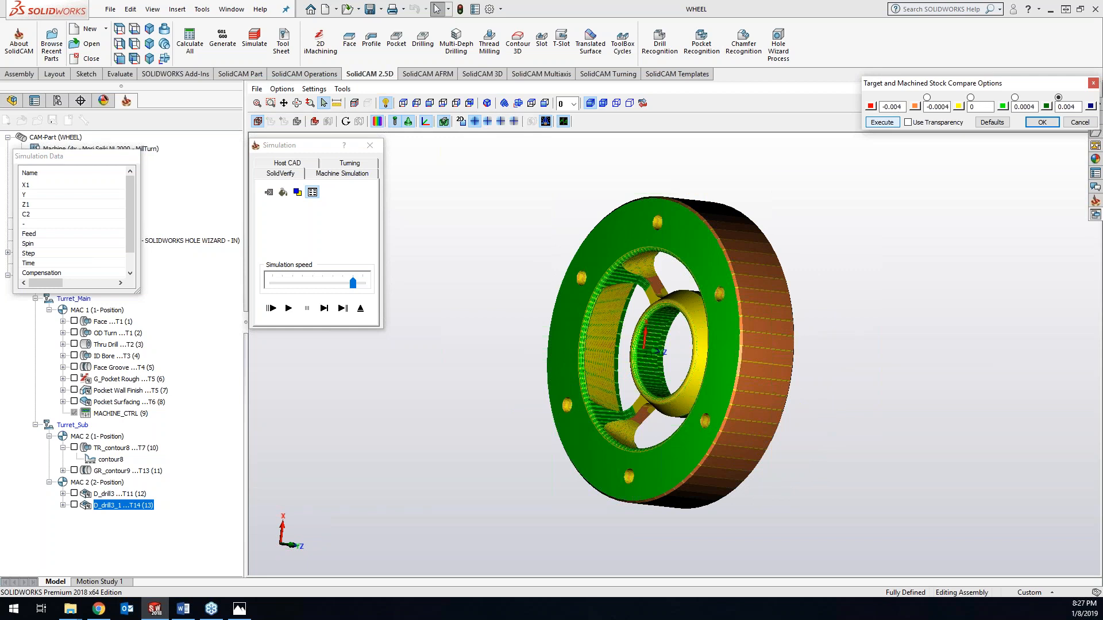
click(368, 146)
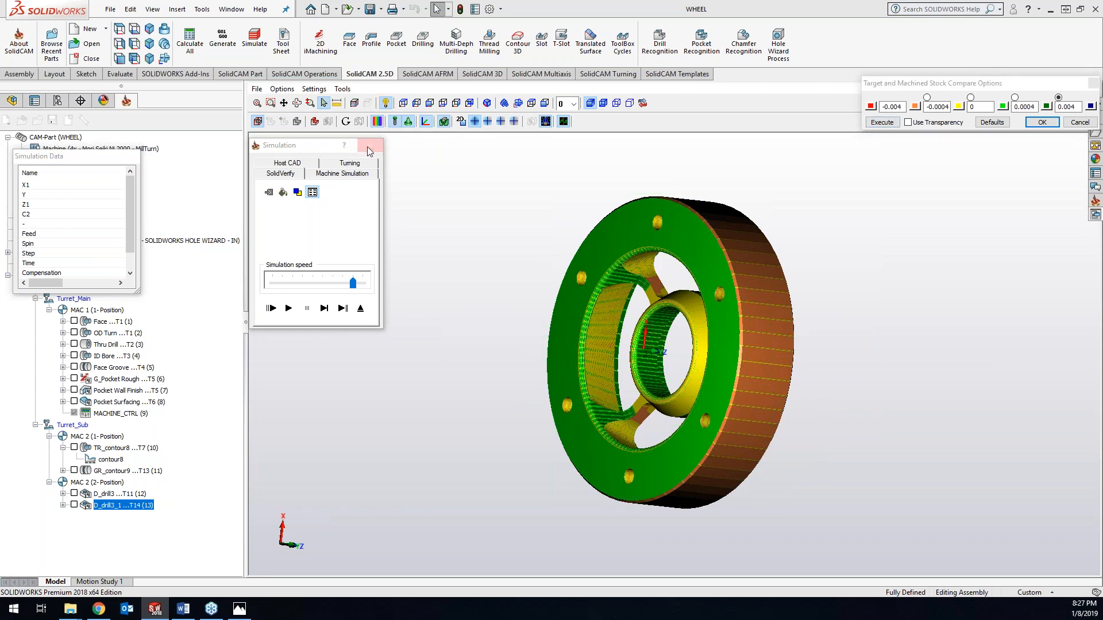
click(370, 145)
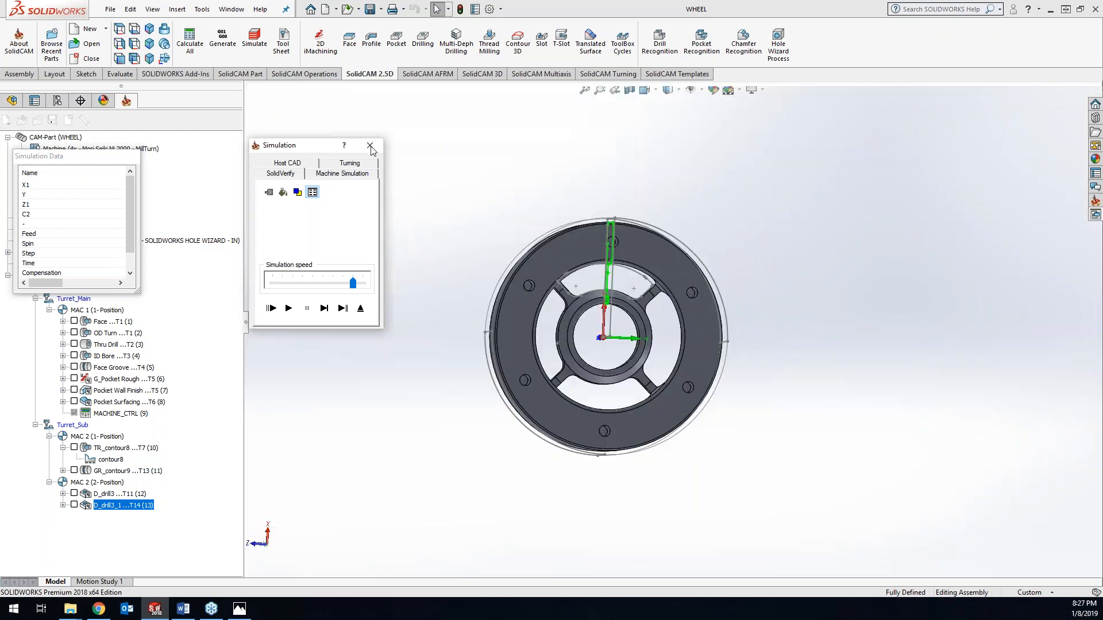
click(470, 330)
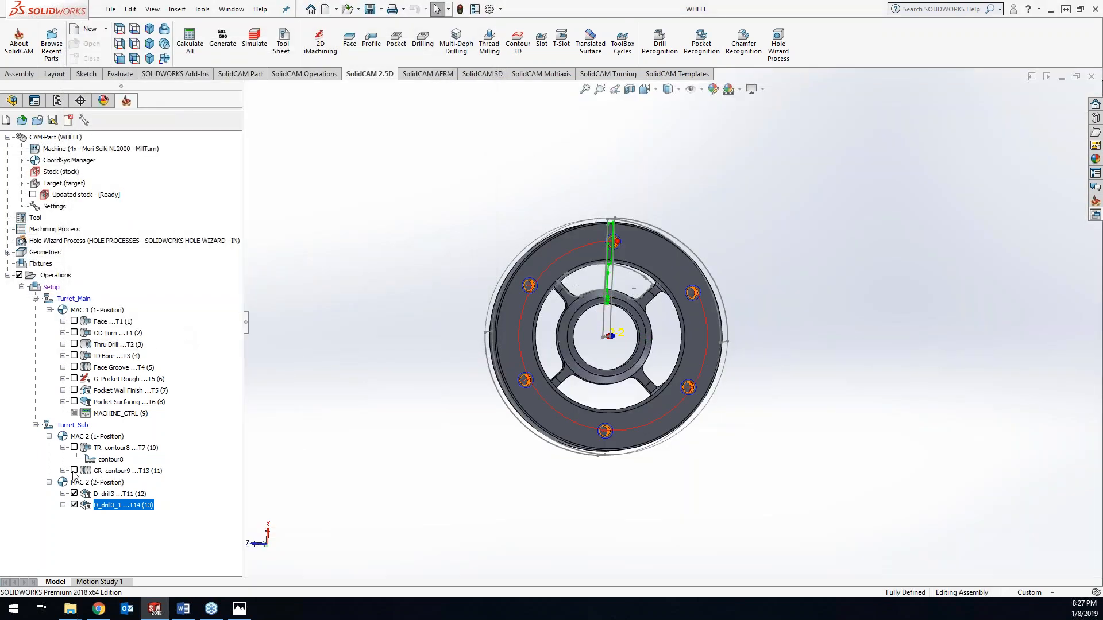
- Open the GR_contour9 grooving operation, look over its technology settings and show its roughing parameters
click(129, 471)
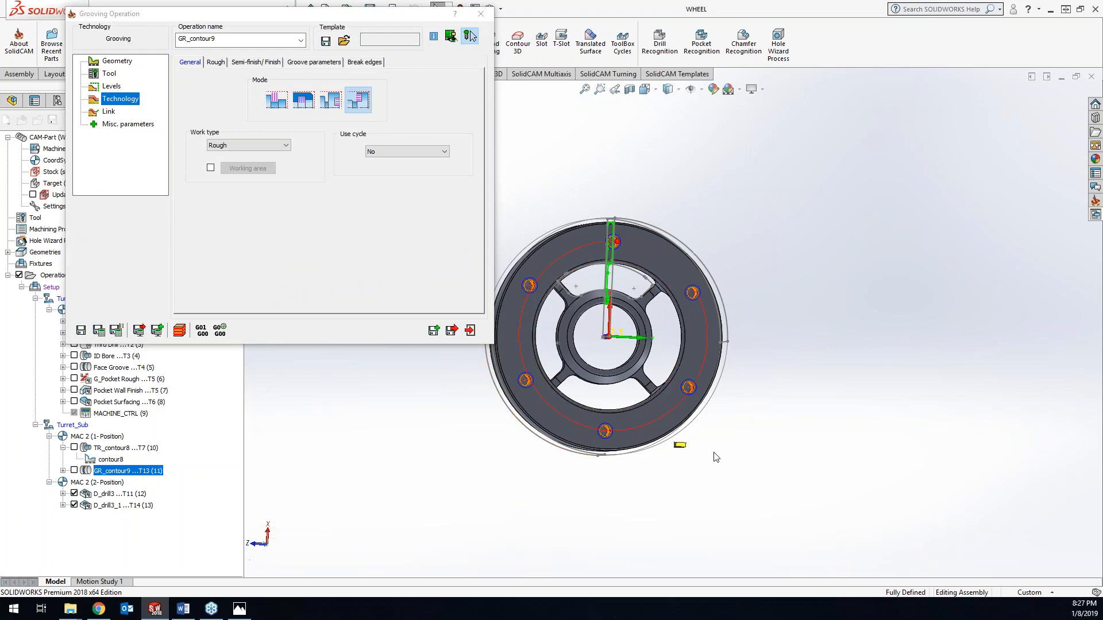
scroll(710, 458, up, 3)
scroll(710, 457, down, 2)
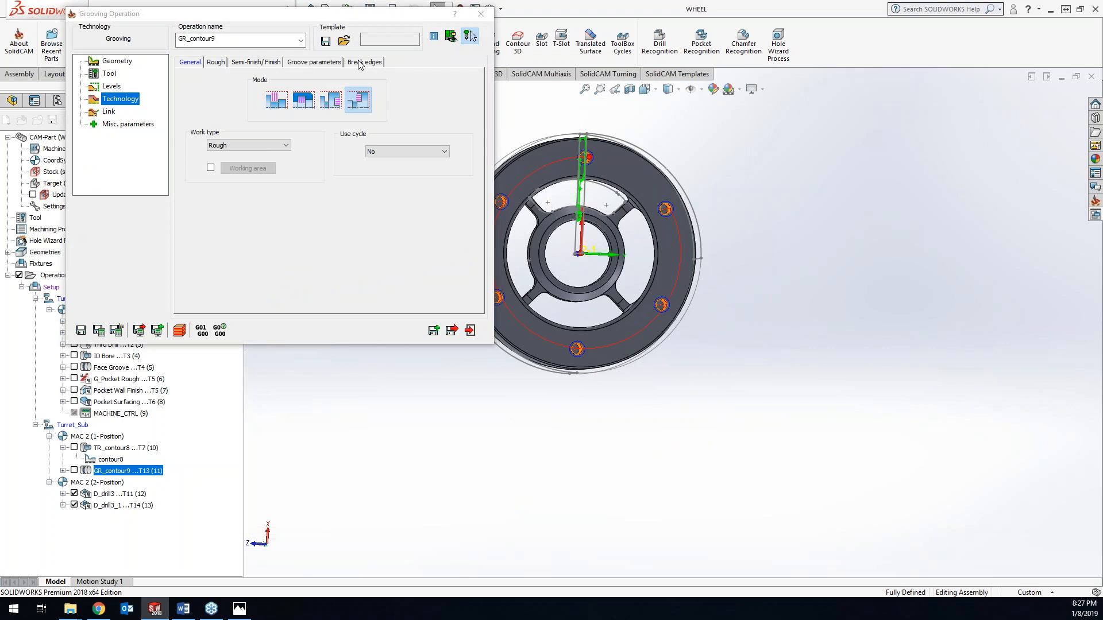
click(311, 64)
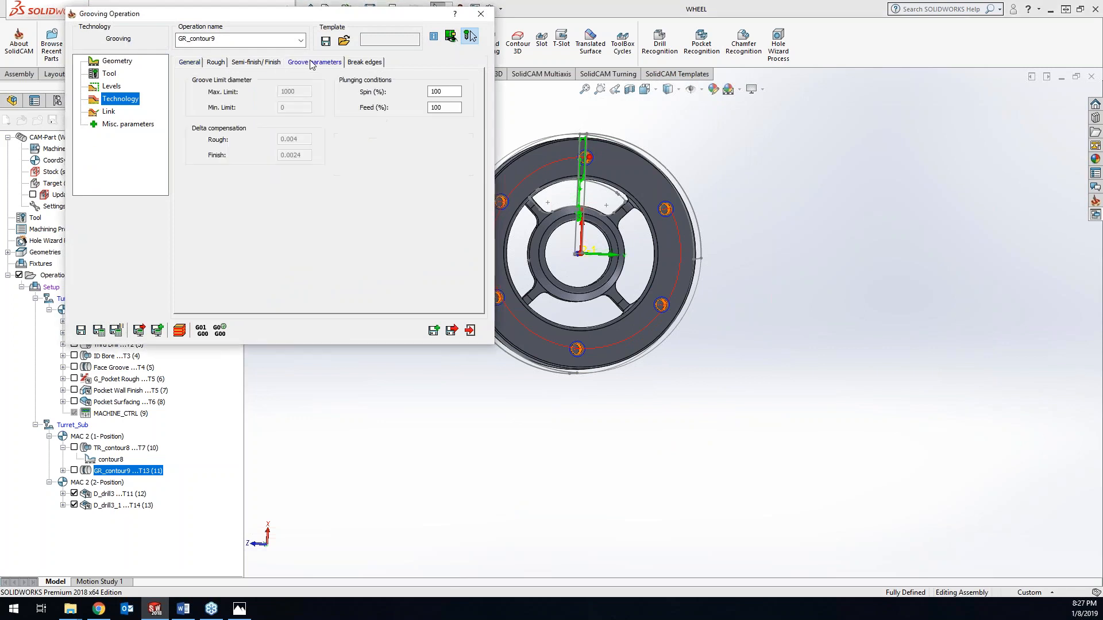
click(253, 64)
click(216, 64)
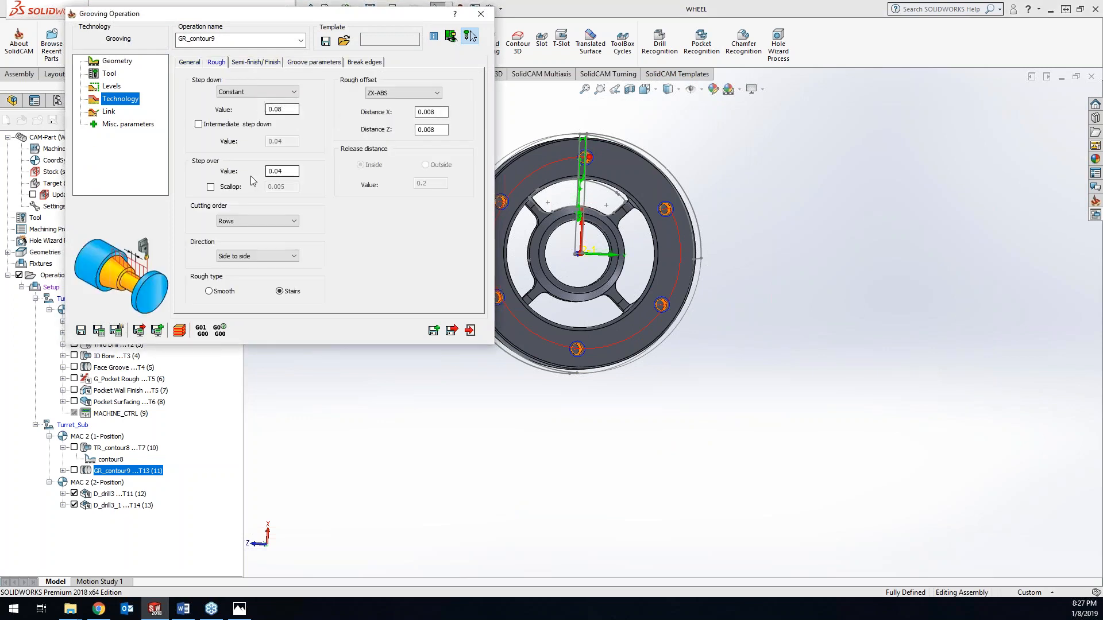
- Try a Single step down for GR_contour9's roughing, check the direction options, and return the step down to Constant
click(271, 92)
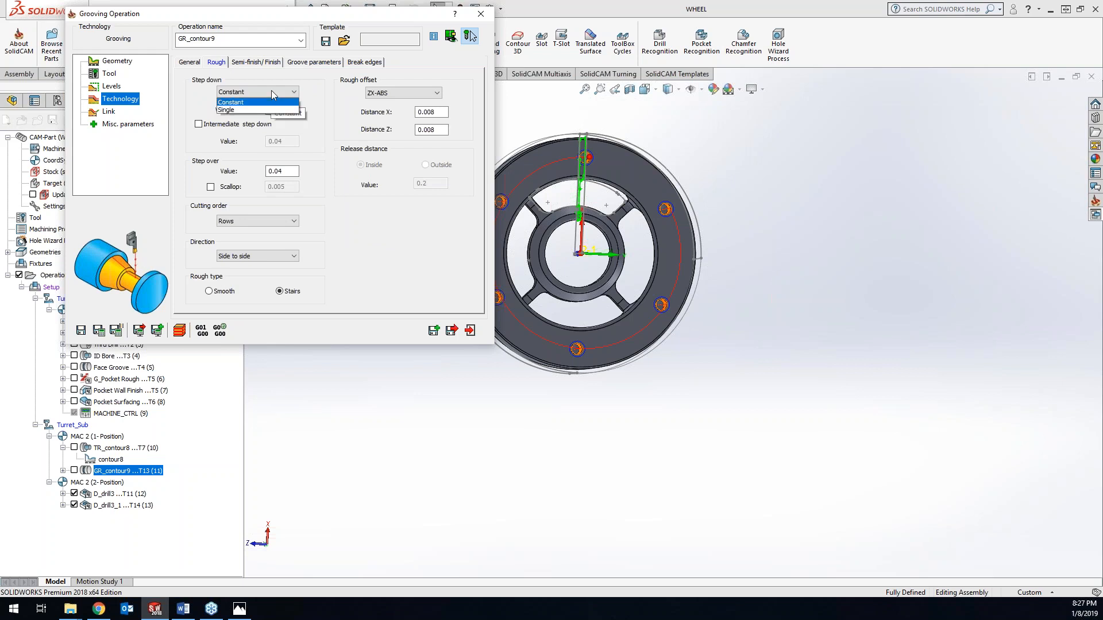
click(271, 106)
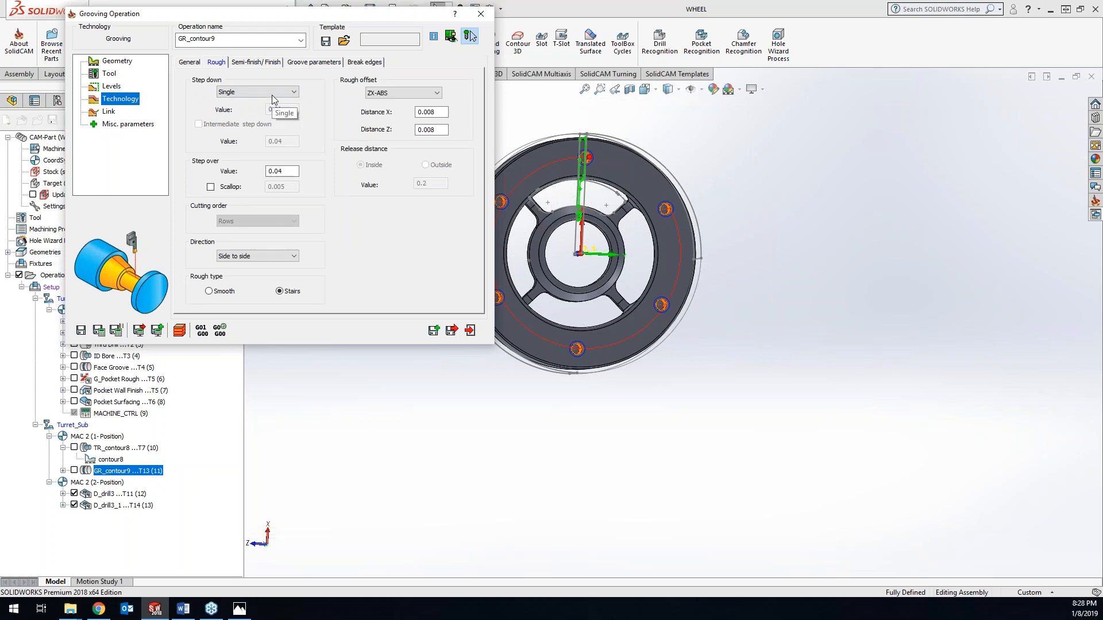
click(264, 258)
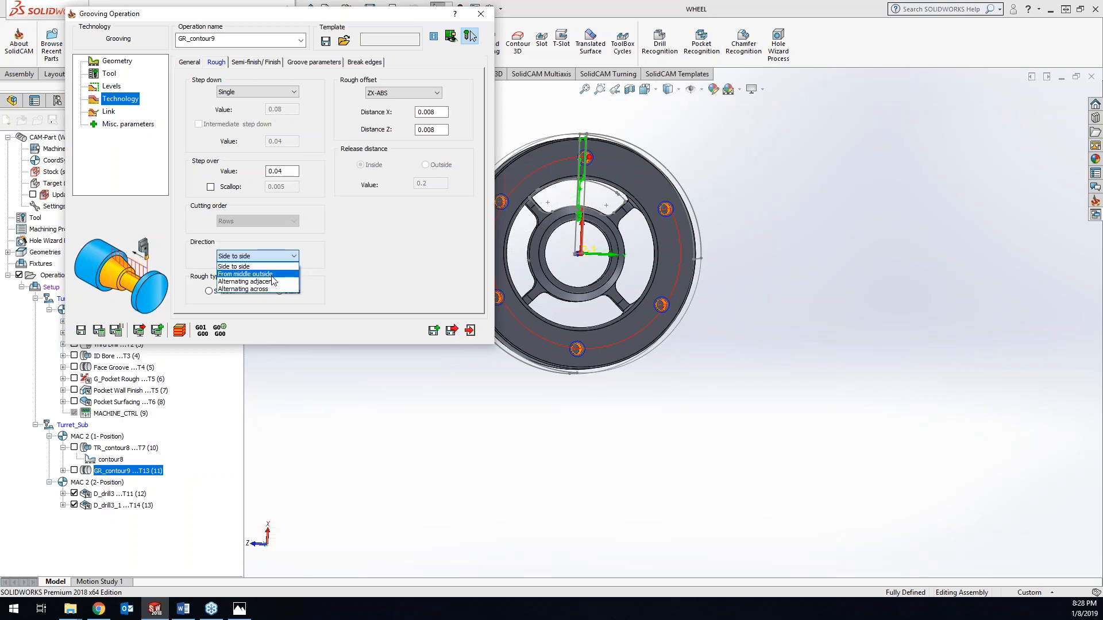
click(241, 266)
click(257, 92)
click(235, 107)
- Set the roughing cutting order of GR_contour9 to Columns with the Side to side direction
click(253, 221)
click(251, 240)
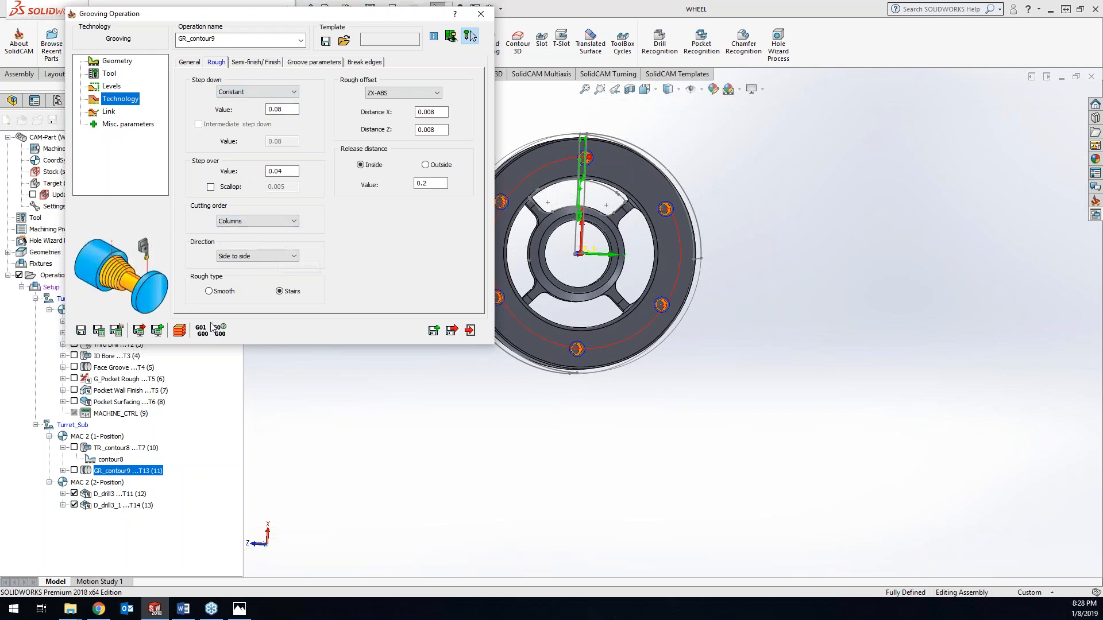
click(263, 257)
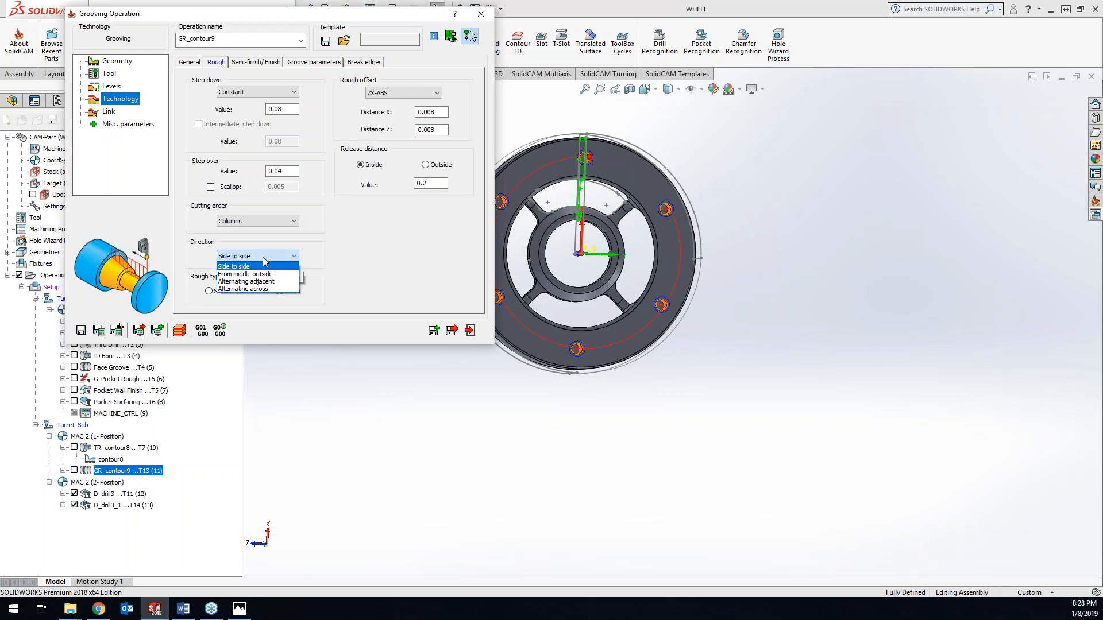
click(264, 266)
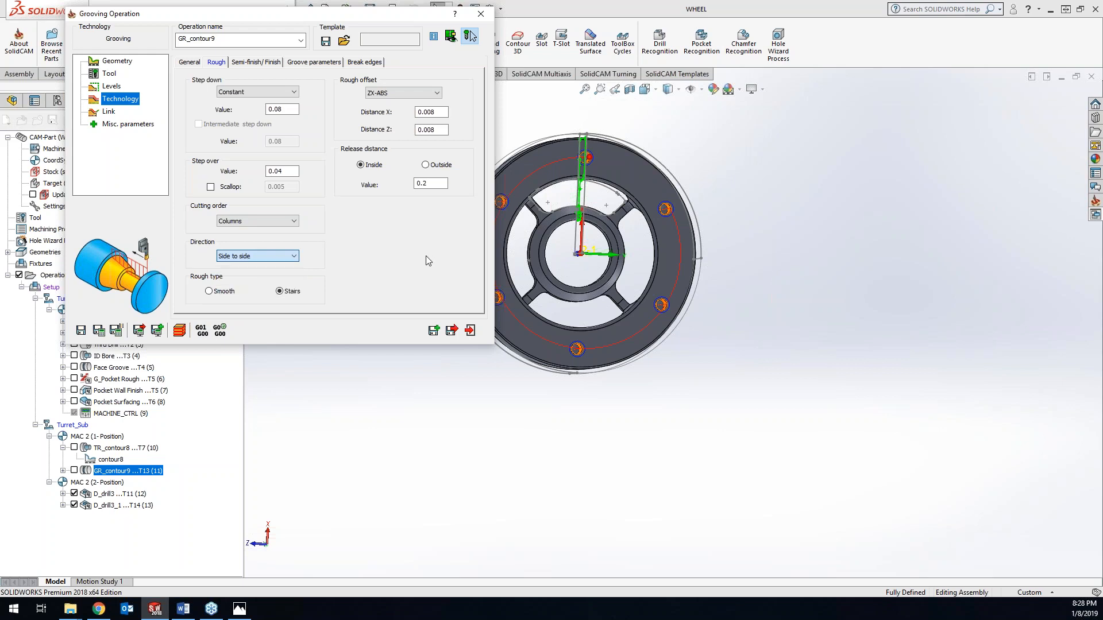
- Set the finish of GR_contour9 to Down only after trying the Turn-Groove method, then save and calculate the operation
click(269, 62)
click(388, 95)
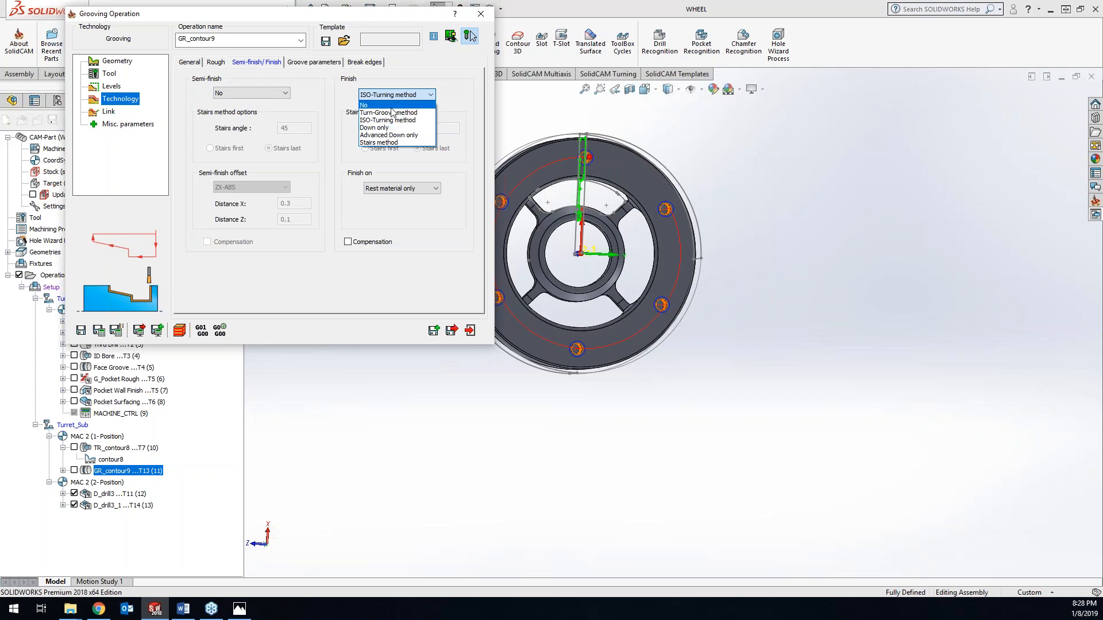
click(390, 113)
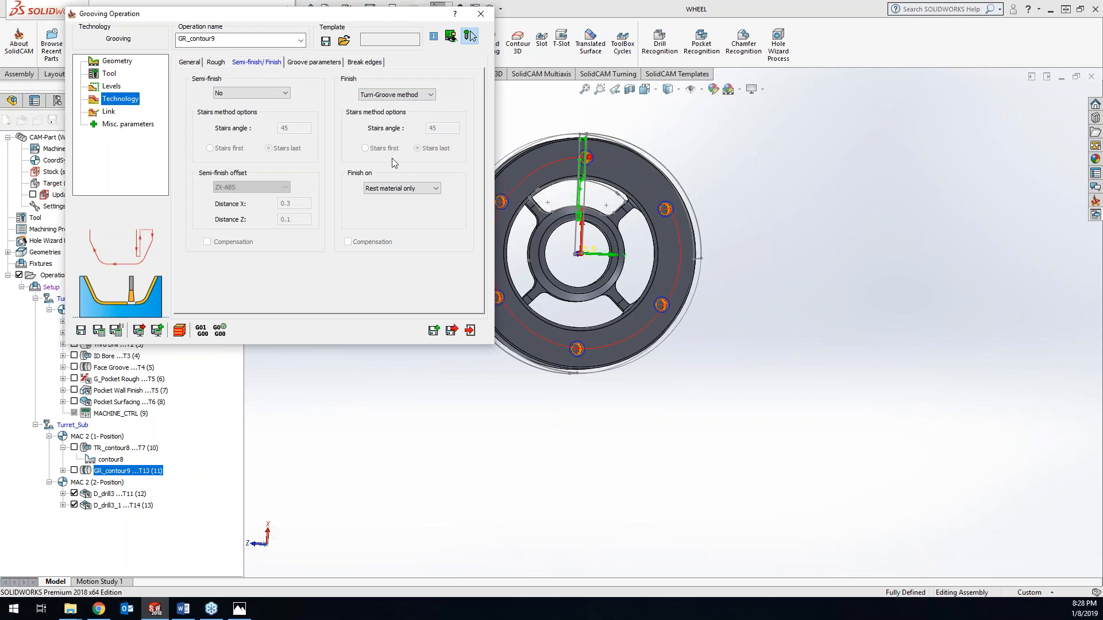
click(402, 96)
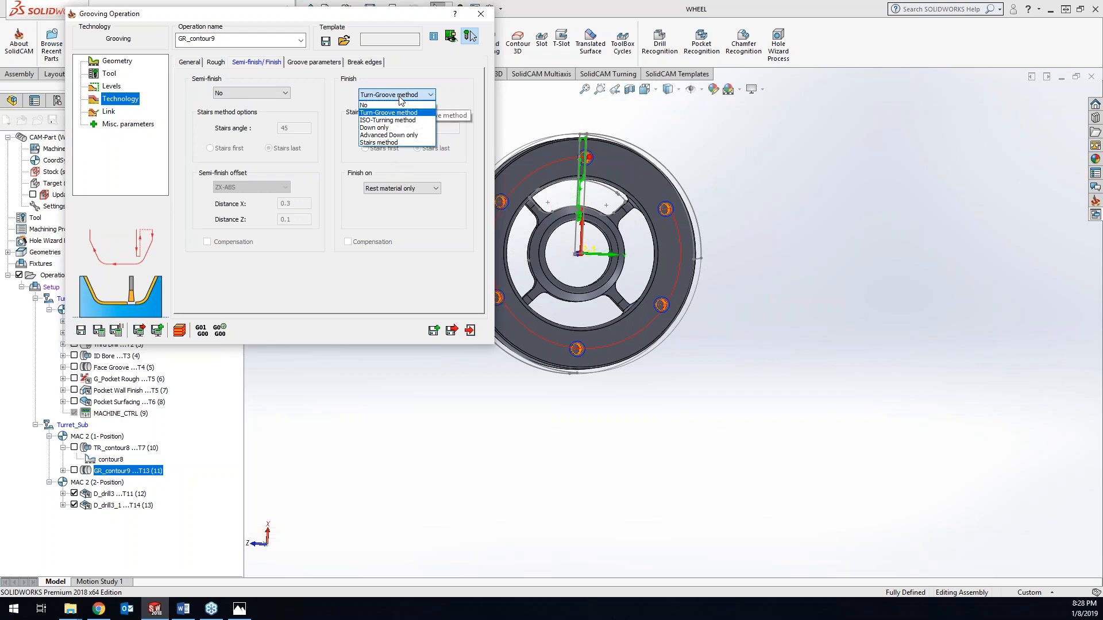
click(396, 127)
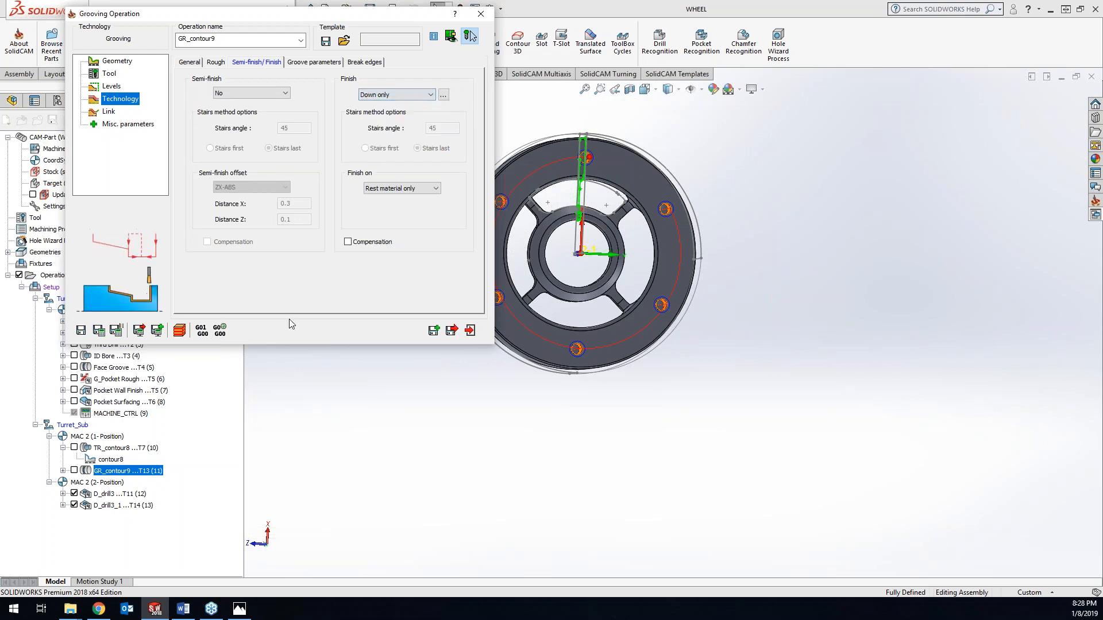
click(99, 331)
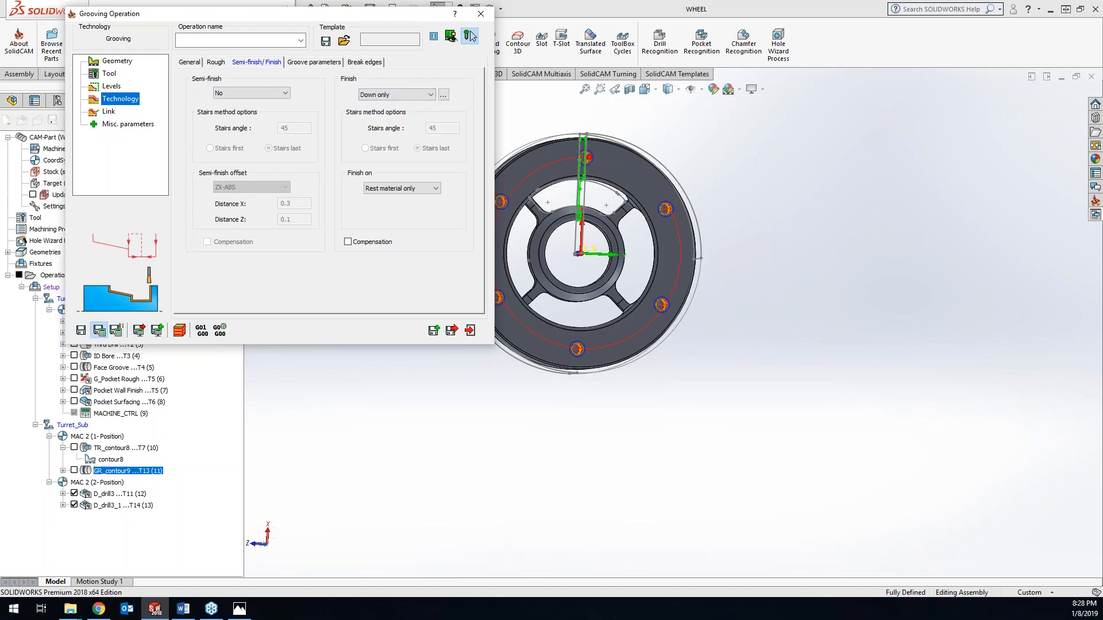
- Simulate GR_contour9 in Turning mode, pausing and resuming to watch the roughing and finishing passes, and exit the simulation
click(178, 332)
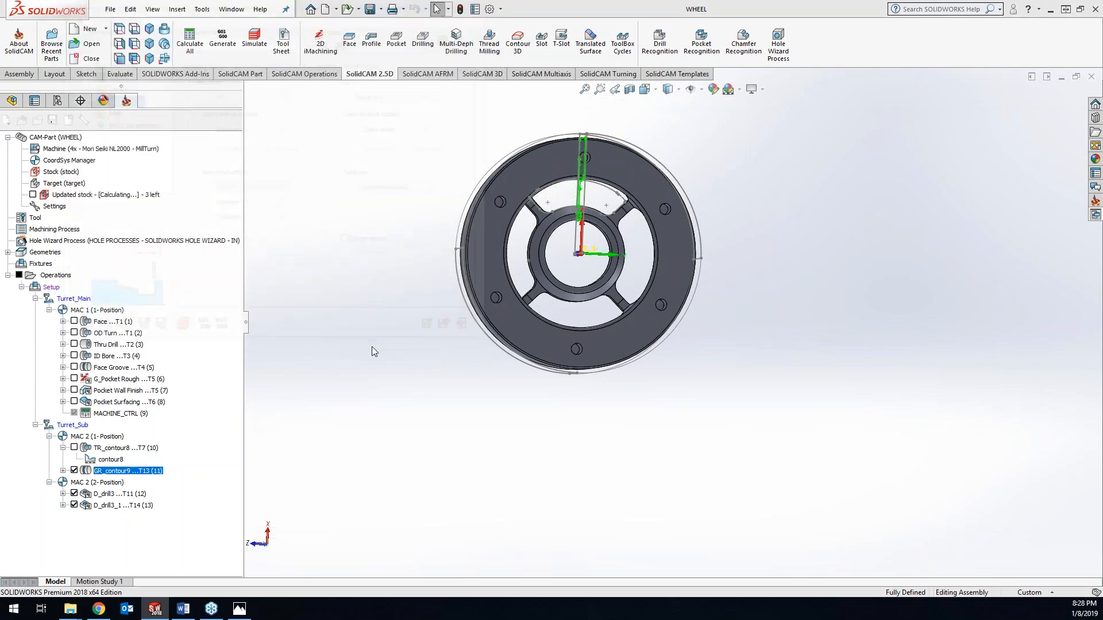
click(349, 173)
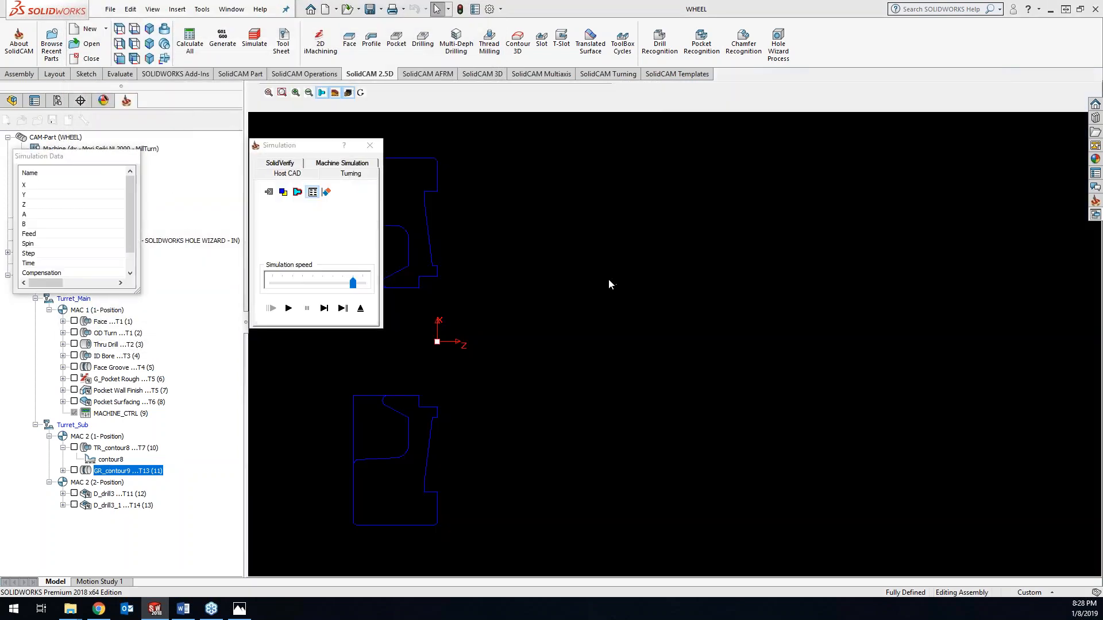
scroll(710, 357, up, 6)
middle_drag(908, 328, 541, 478)
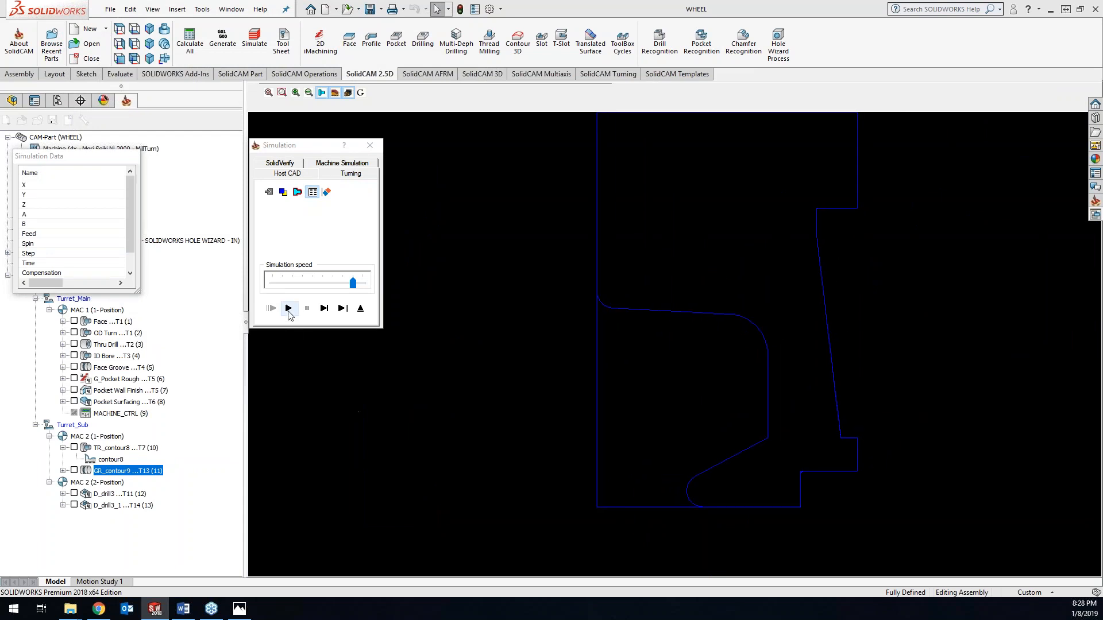
click(289, 311)
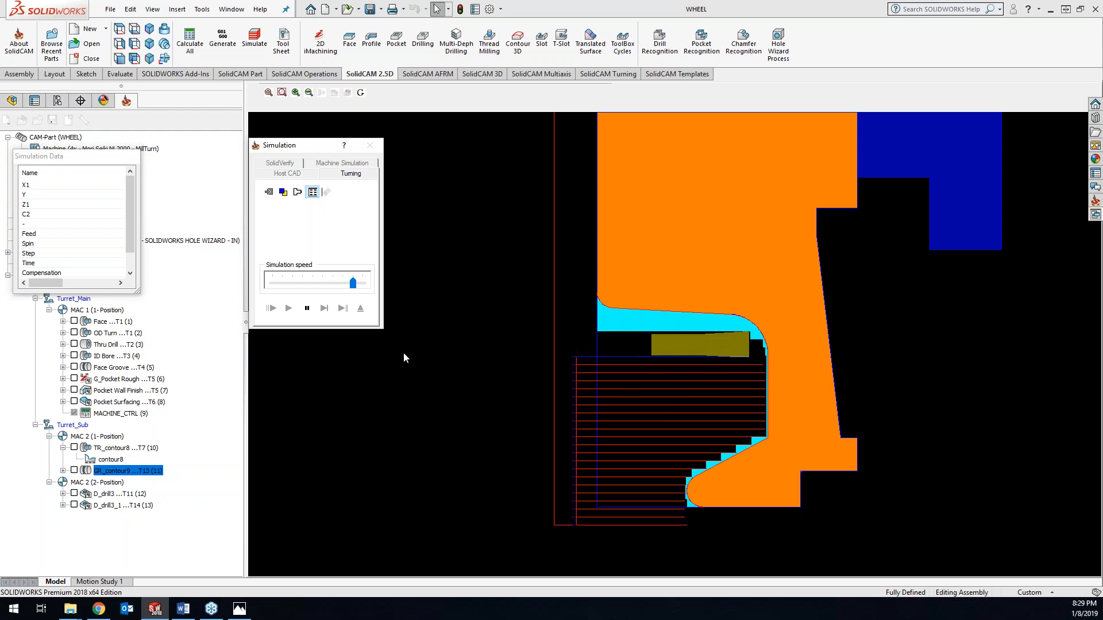
click(308, 309)
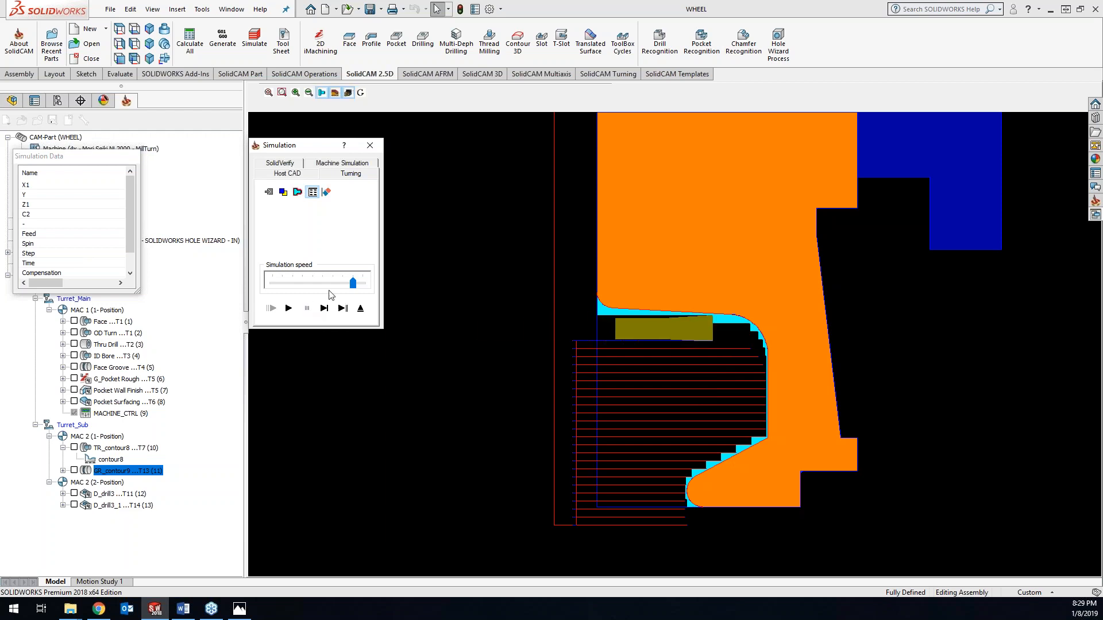
click(289, 309)
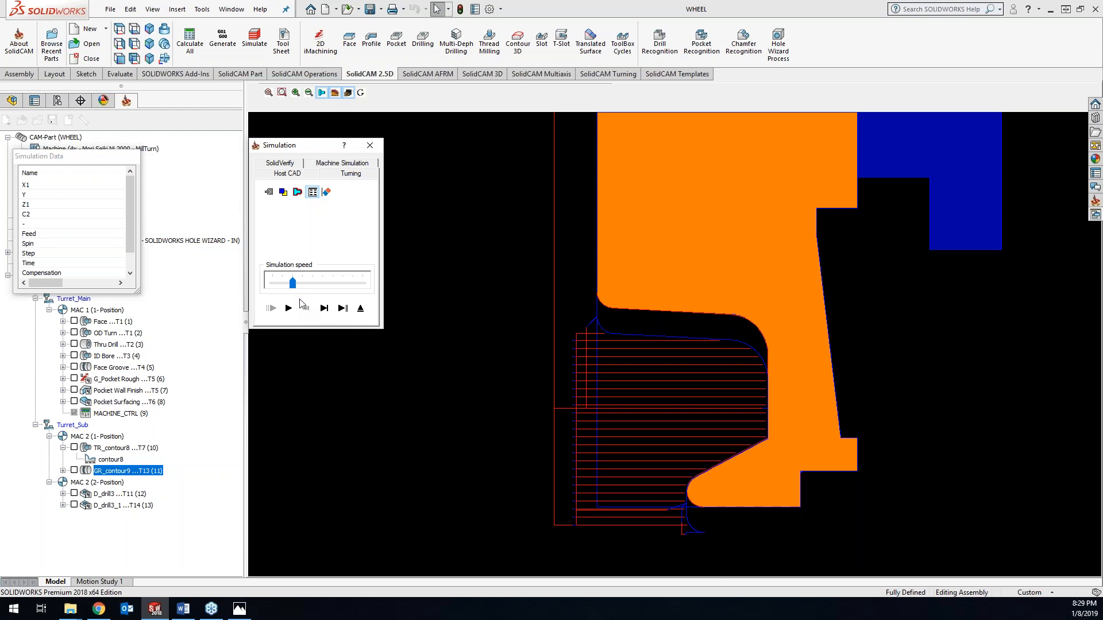
click(370, 146)
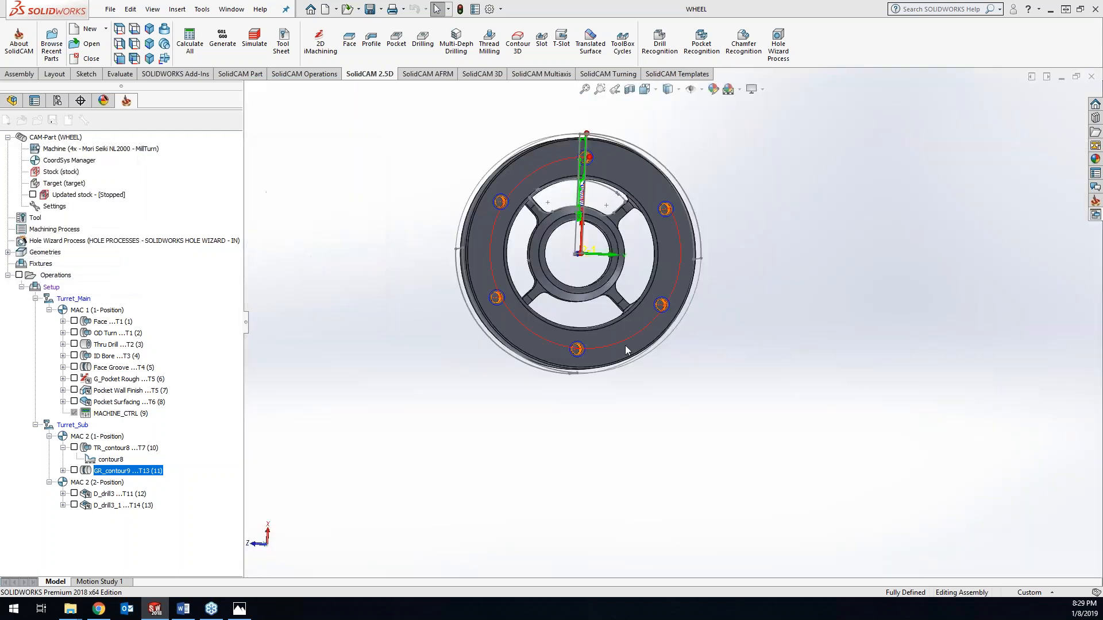
- Try the Stairs, Turn-Groove, Down only and Advanced Down only finish methods for GR_contour9 to compare their preview pictures
click(409, 96)
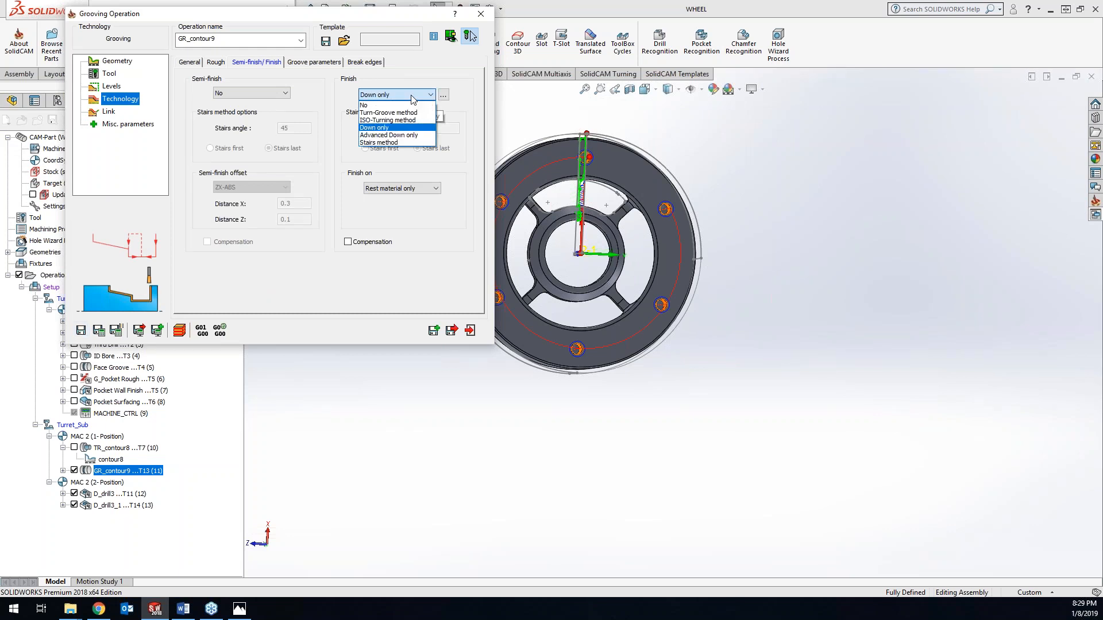
click(400, 143)
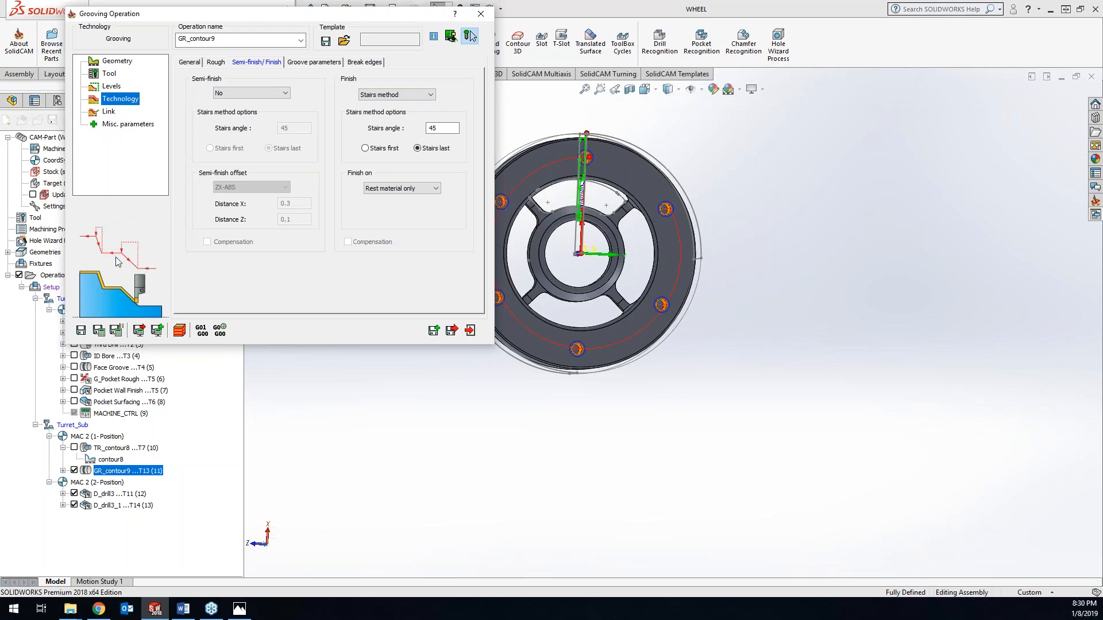
click(388, 93)
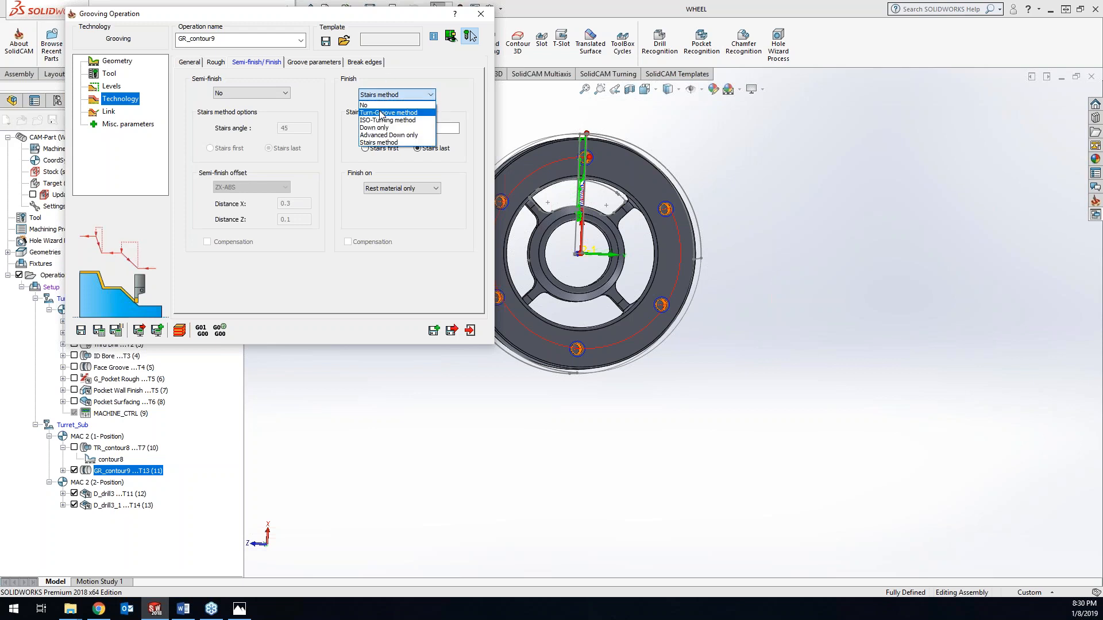
click(381, 115)
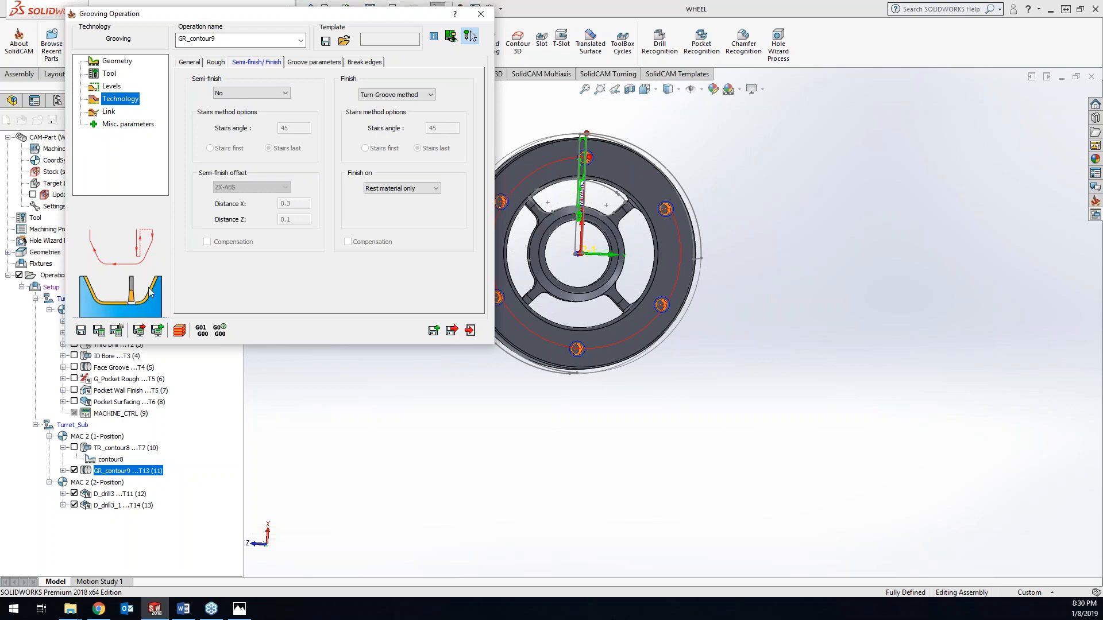
click(379, 95)
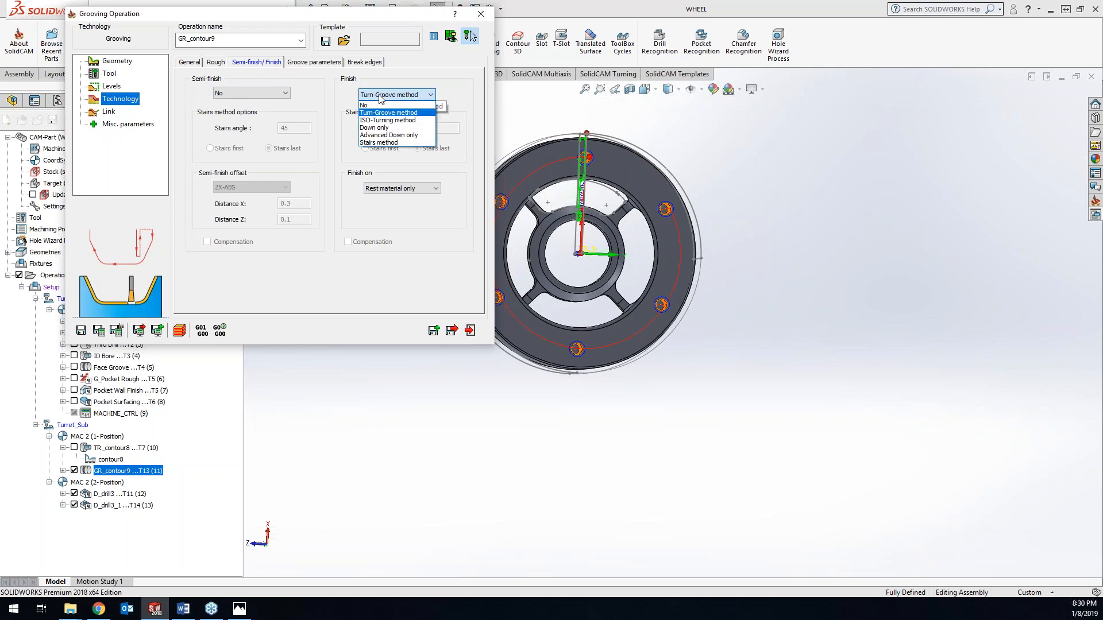
click(380, 127)
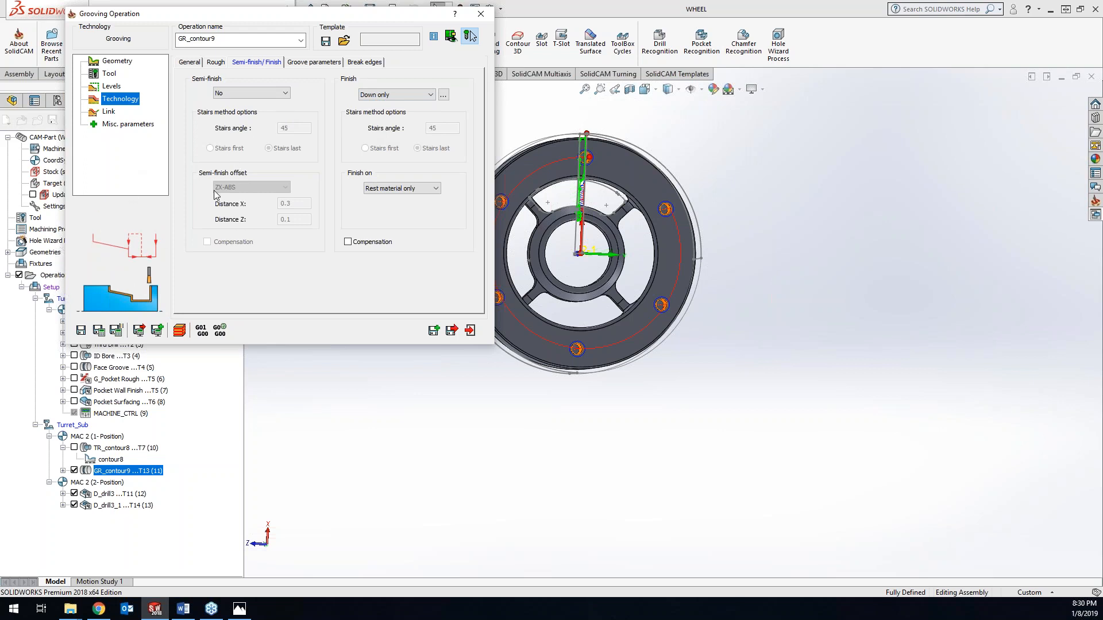
click(379, 97)
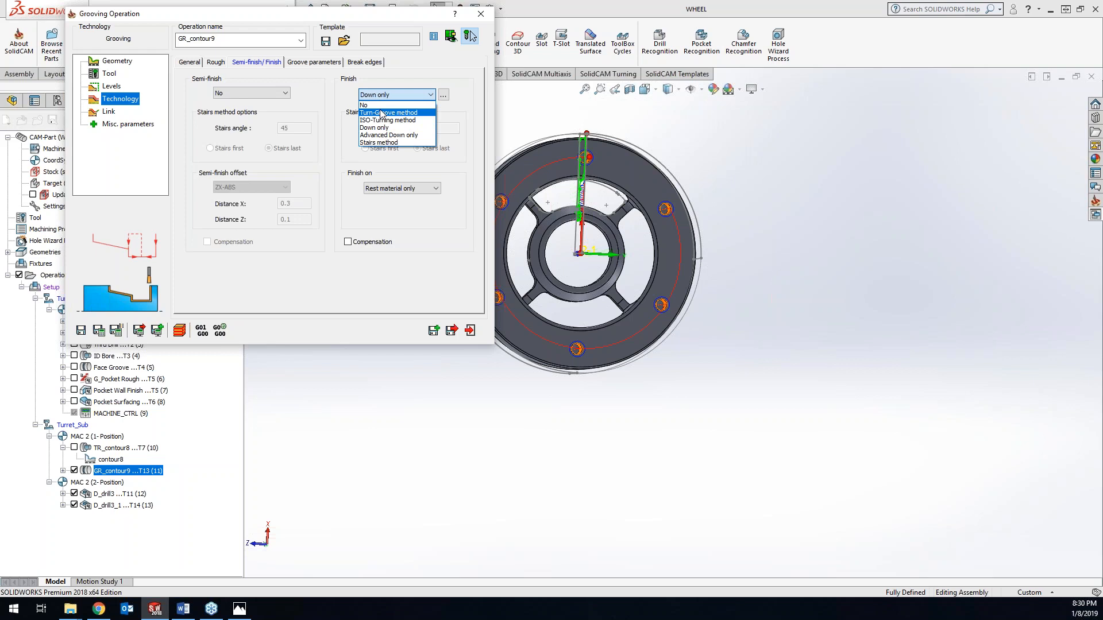
click(379, 136)
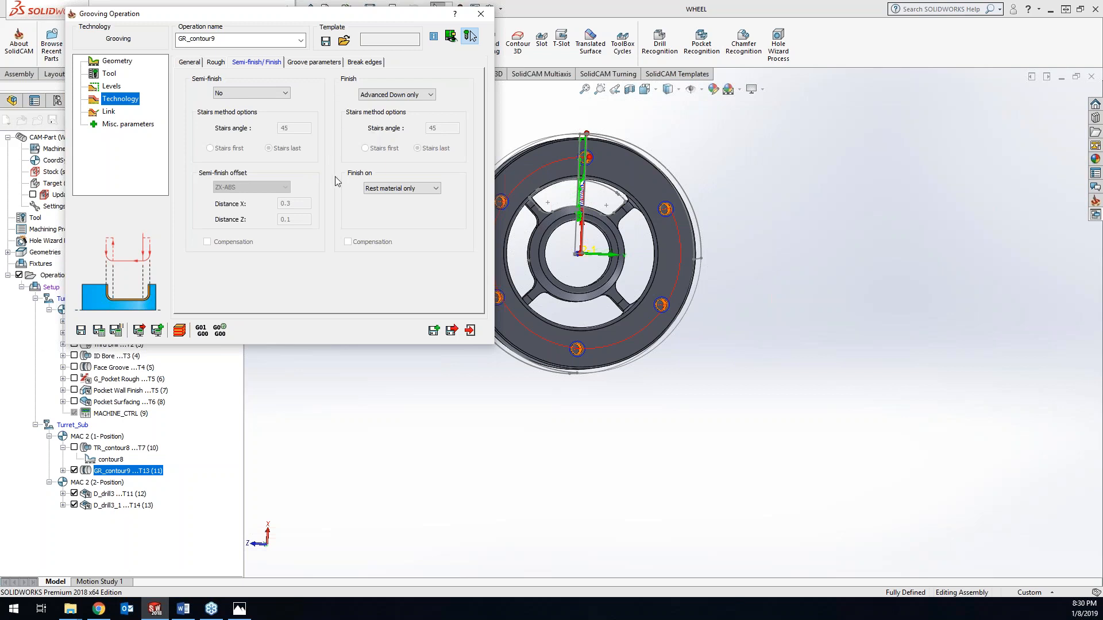
- Examine the delta compensation and the plunging spin and feed percentages in GR_contour9's groove parameters
click(313, 64)
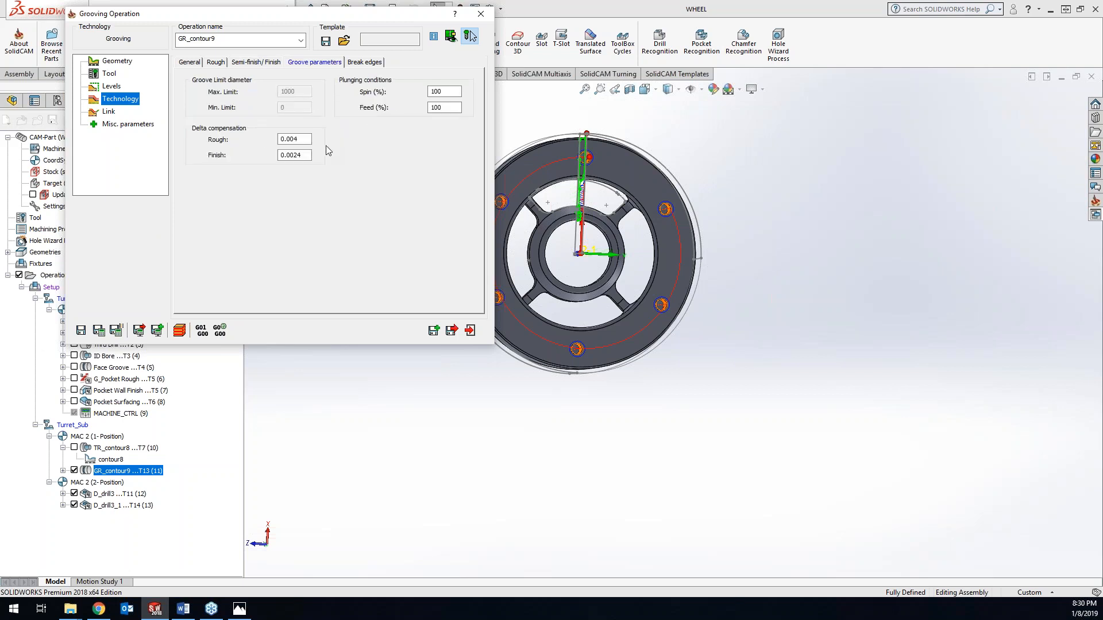
click(294, 139)
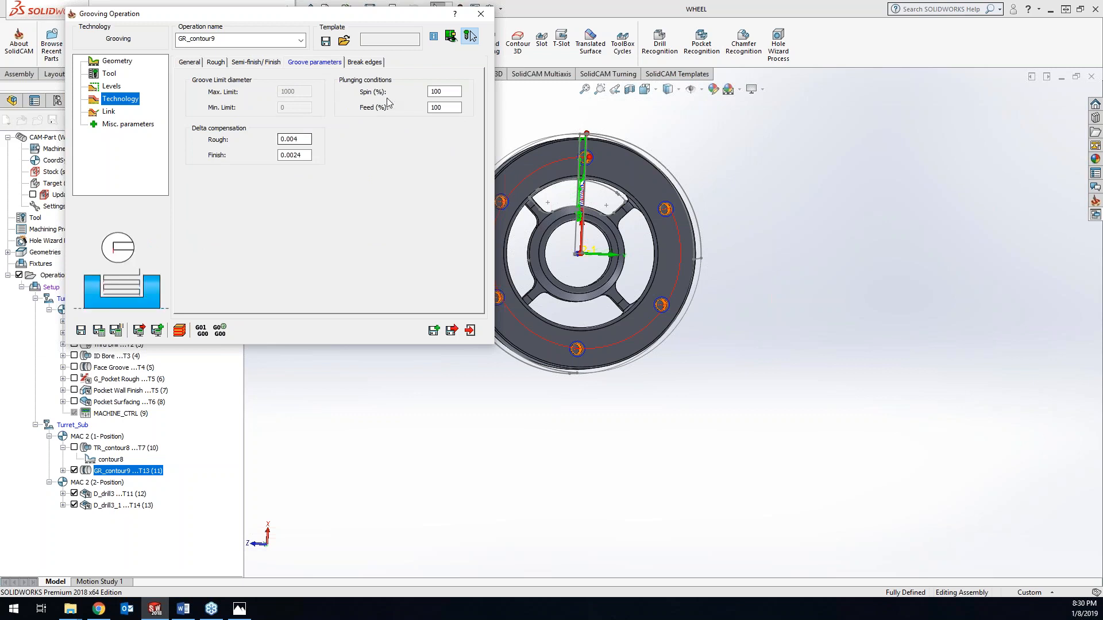
click(445, 92)
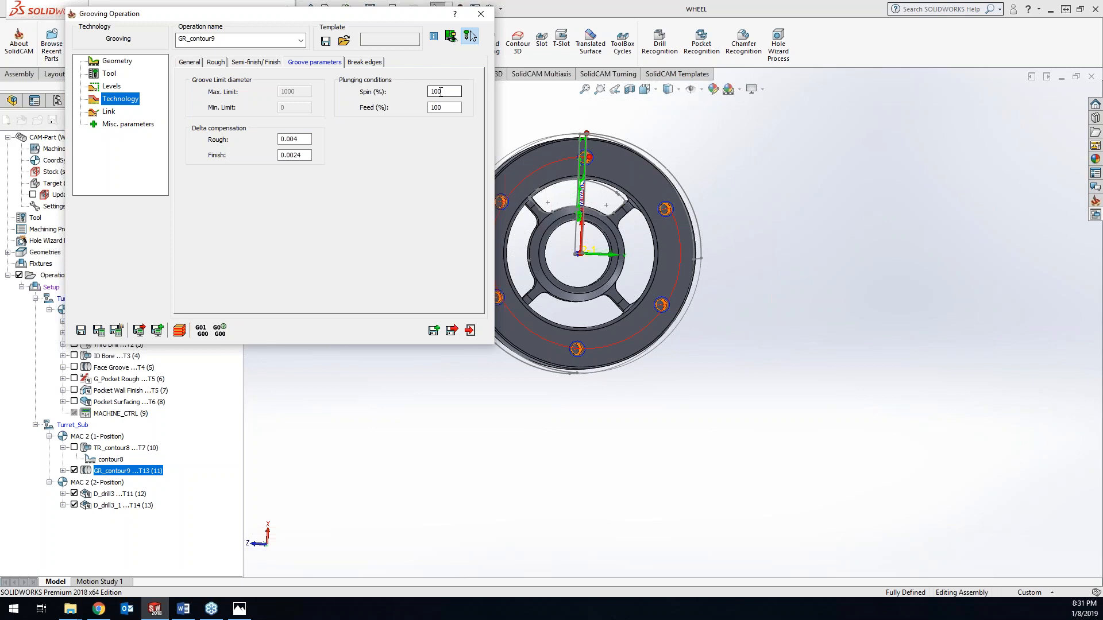
click(440, 109)
- Return the finish method of GR_contour9 to Down only, then save and calculate the operation
click(278, 62)
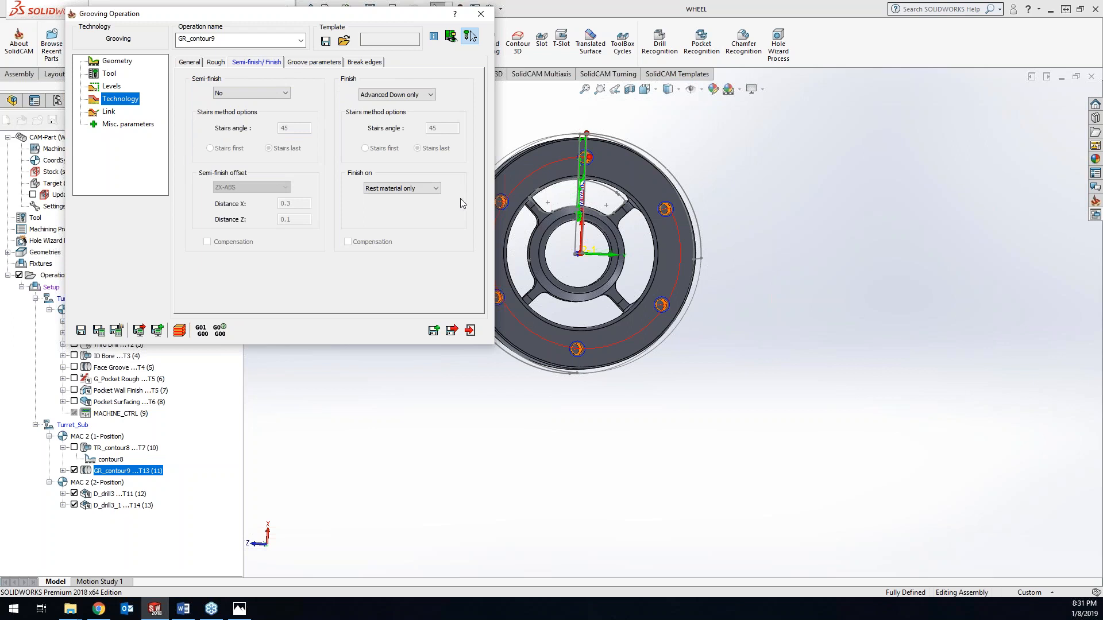
click(385, 97)
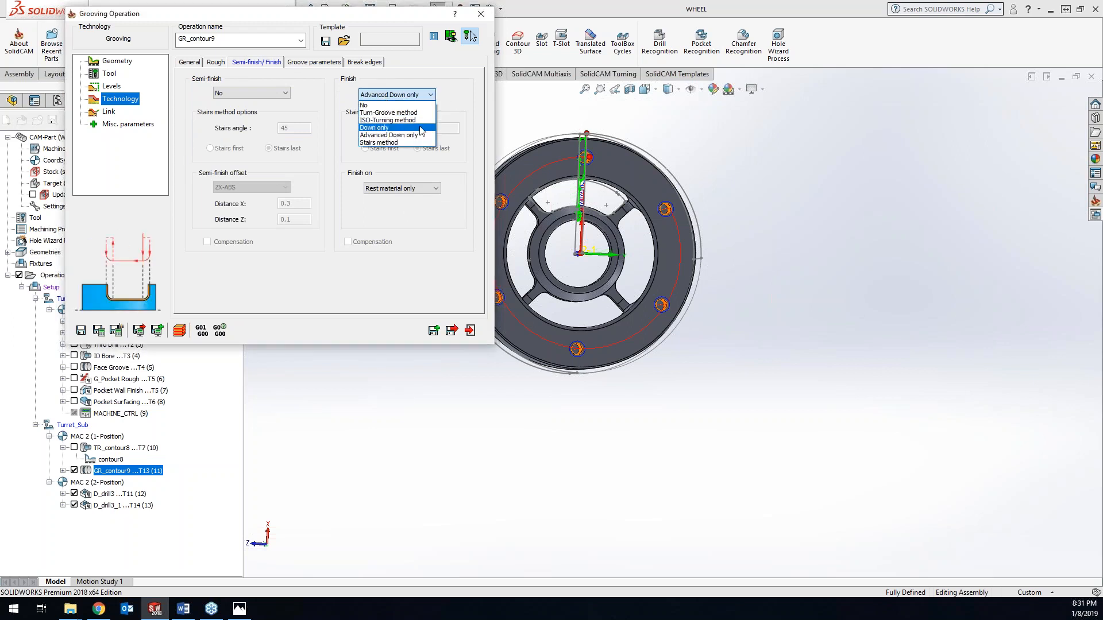
click(376, 127)
click(98, 331)
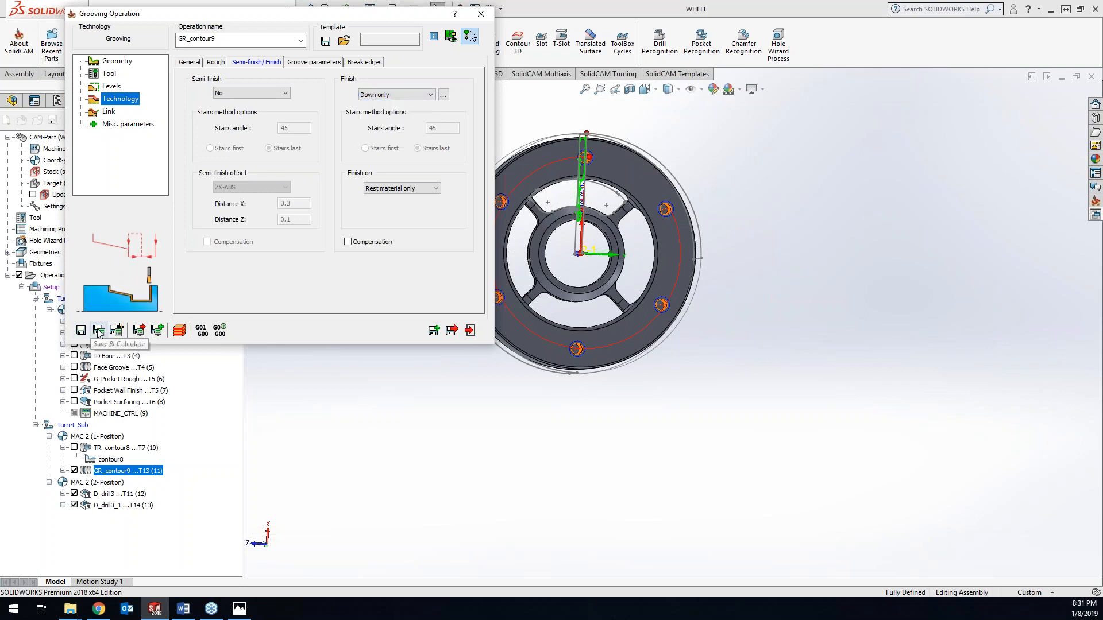
- Set the roughing step over of GR_contour9 to 0.15, then save and calculate the operation
middle_drag(574, 339, 498, 321)
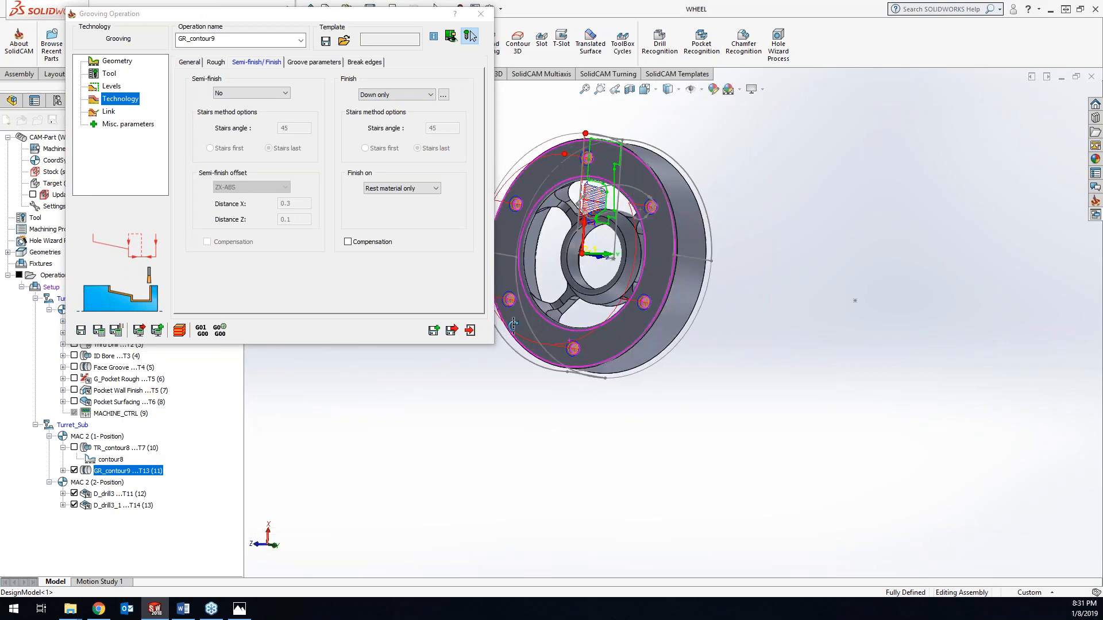
click(214, 63)
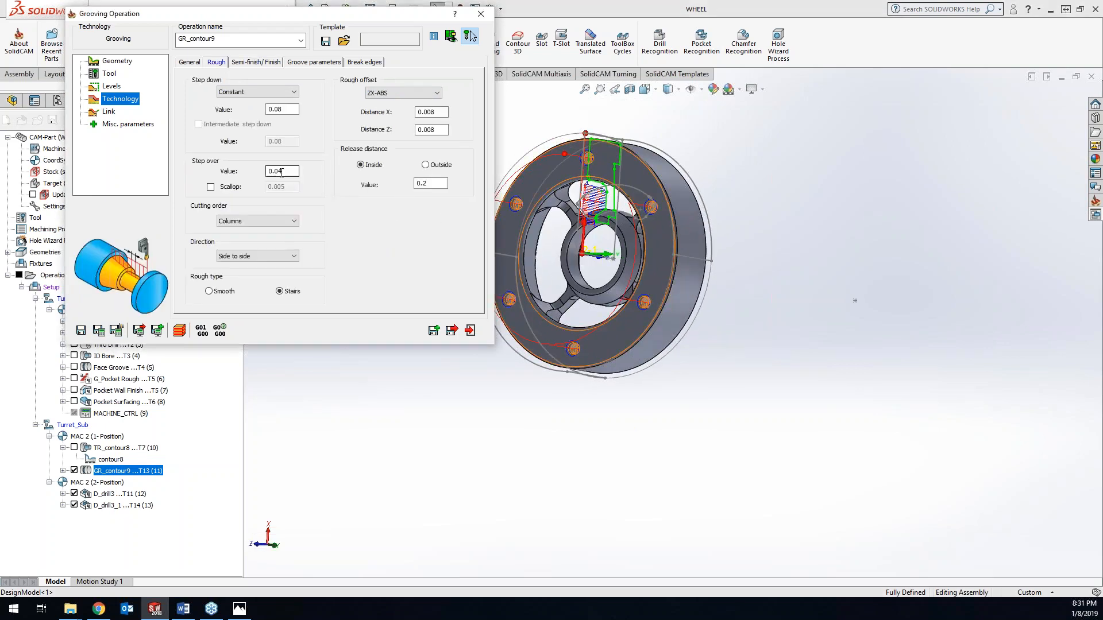
drag(275, 171, 308, 166)
text(15)
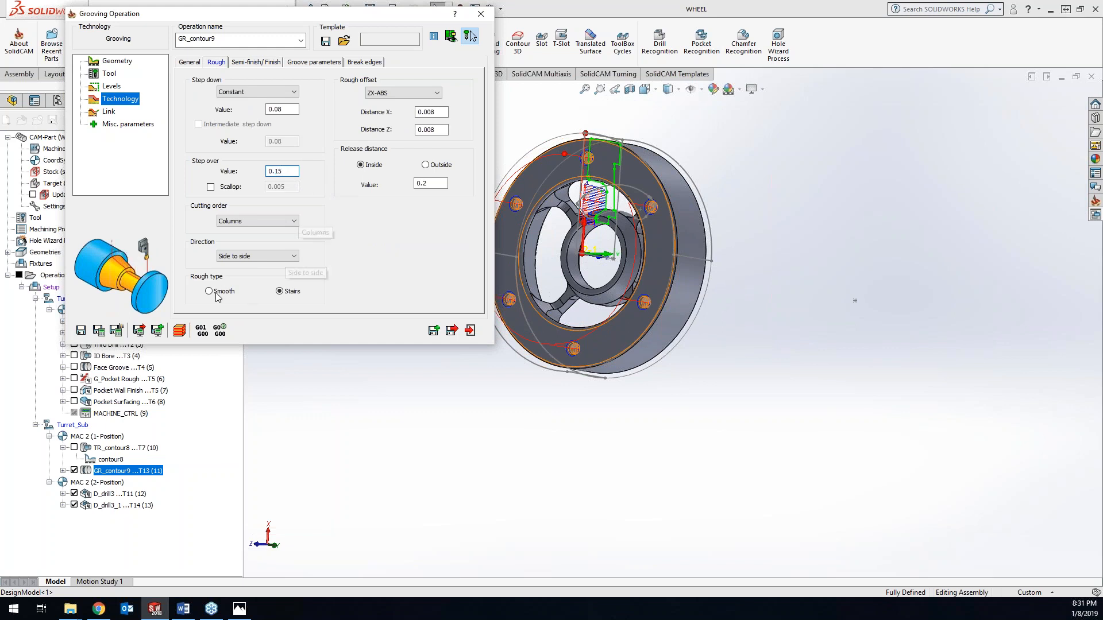
click(98, 330)
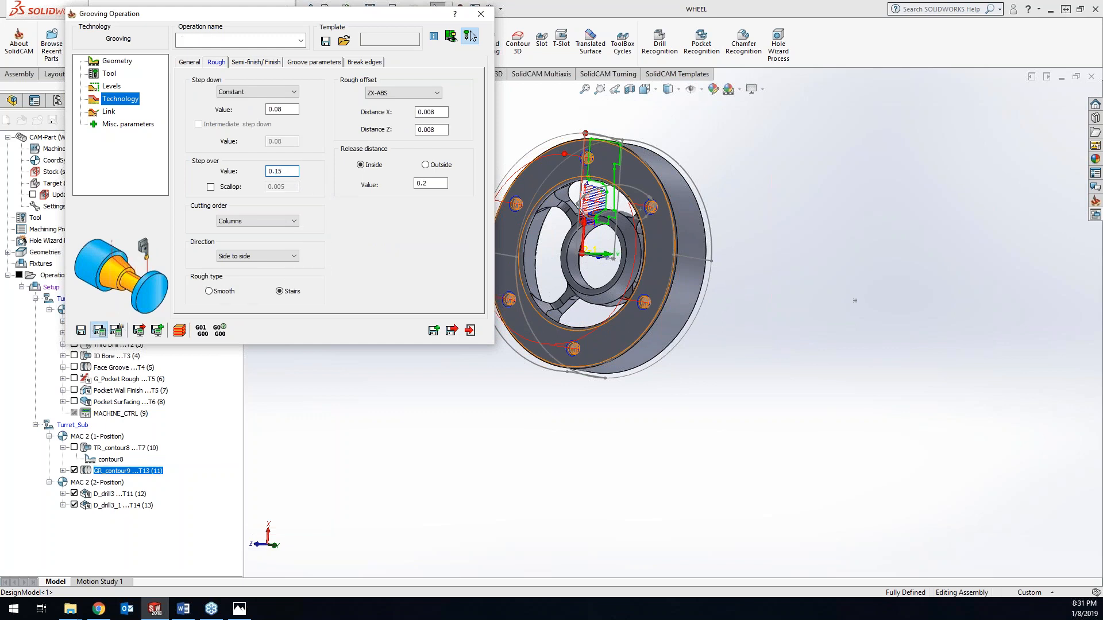
- Simulate the recalculated GR_contour9 grooving in Turning mode, pause it partway and exit the simulation
click(180, 331)
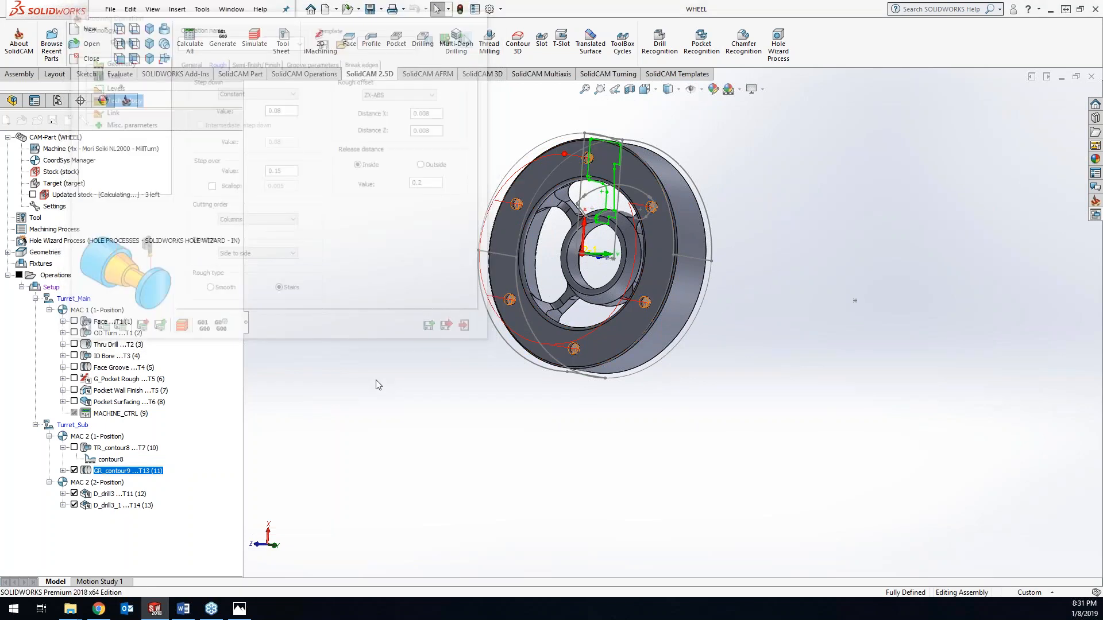
click(353, 175)
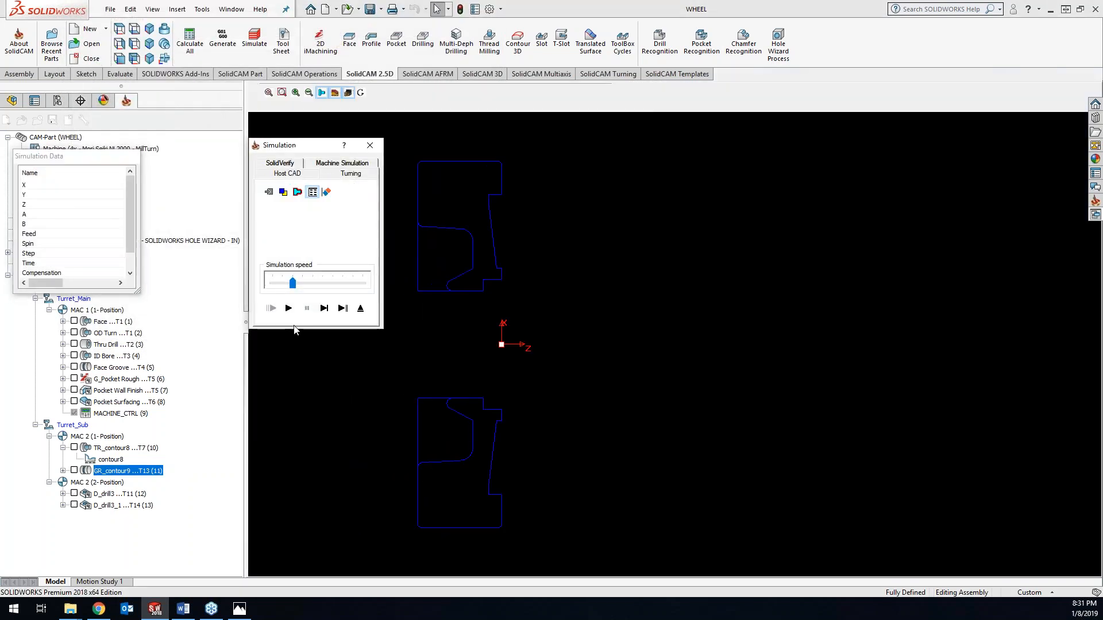
click(291, 308)
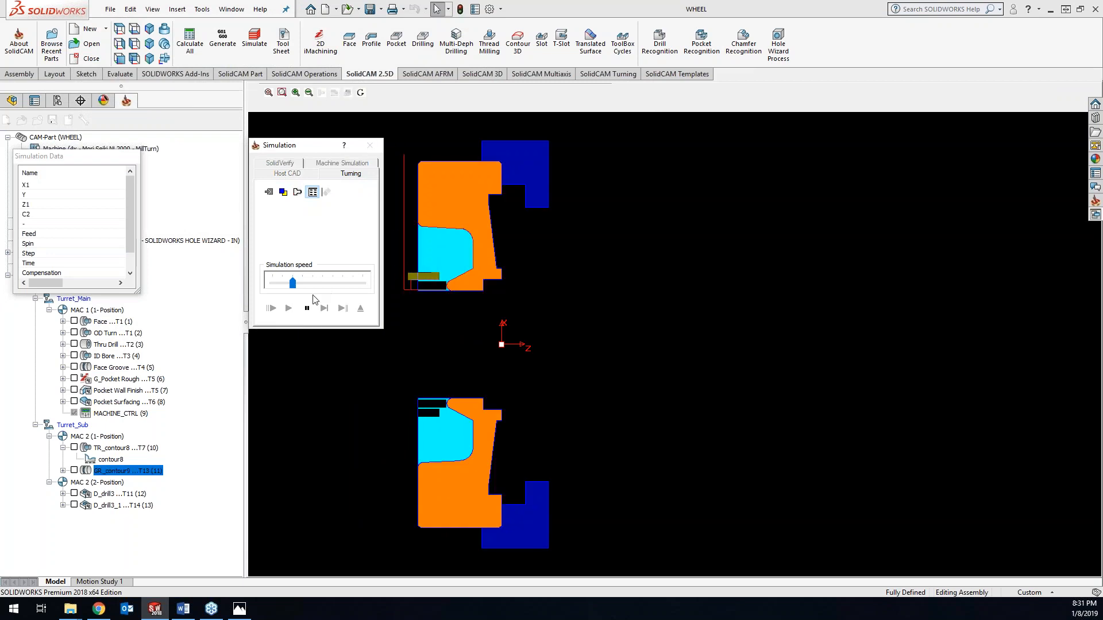
click(307, 309)
click(370, 145)
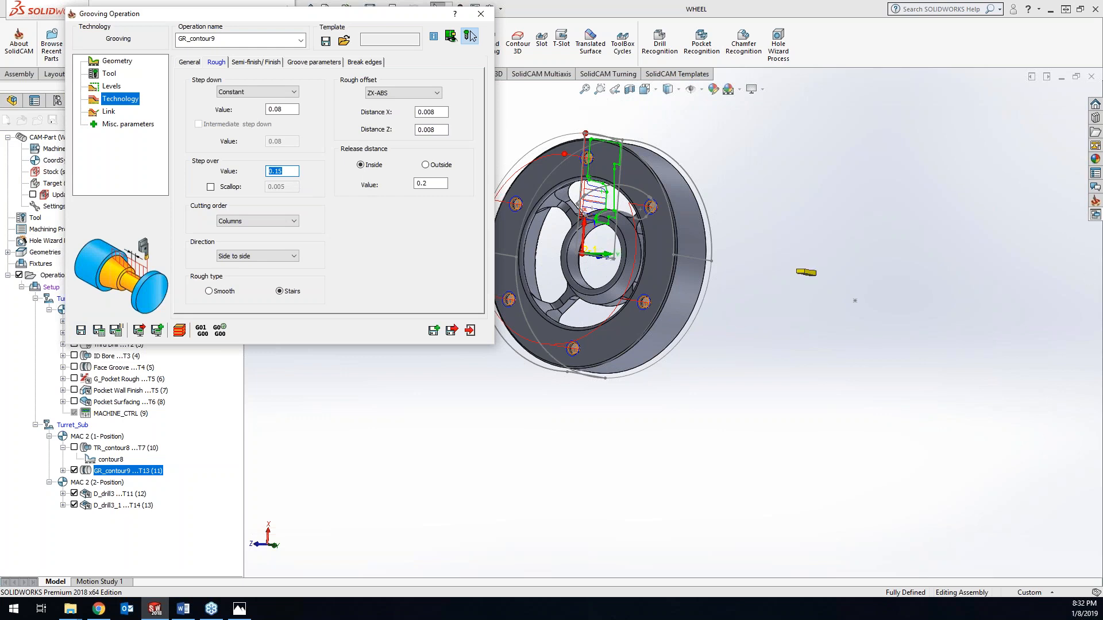
- Set GR_contour9's roughing step over to 0.05 and step down to 0.125, then save and calculate the operation
text(.)
click(285, 110)
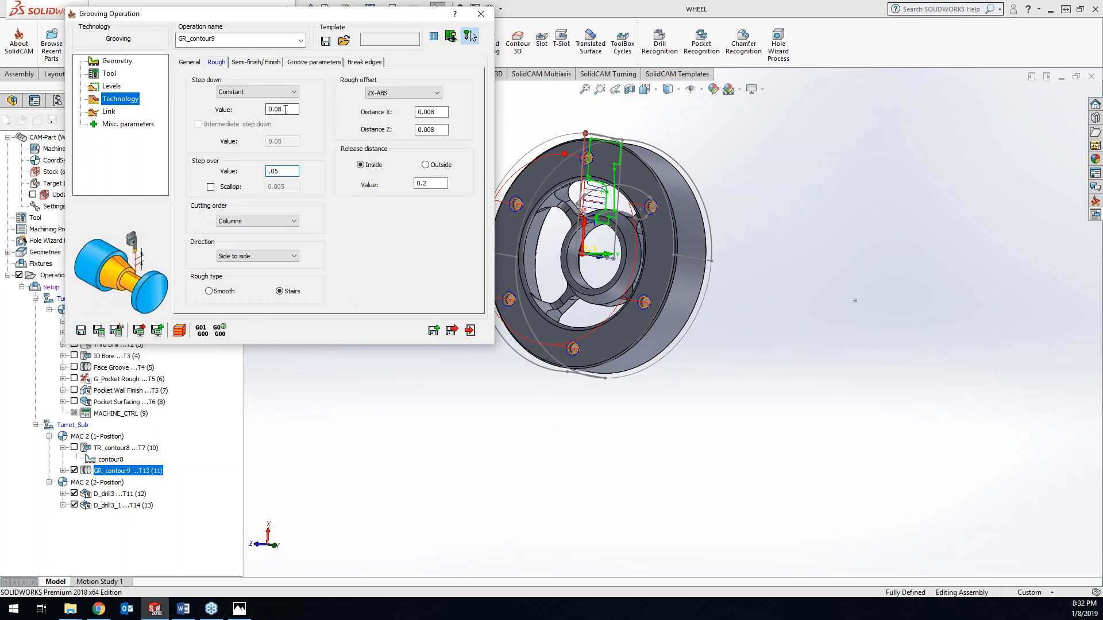
click(285, 110)
drag(285, 109, 273, 109)
text(125)
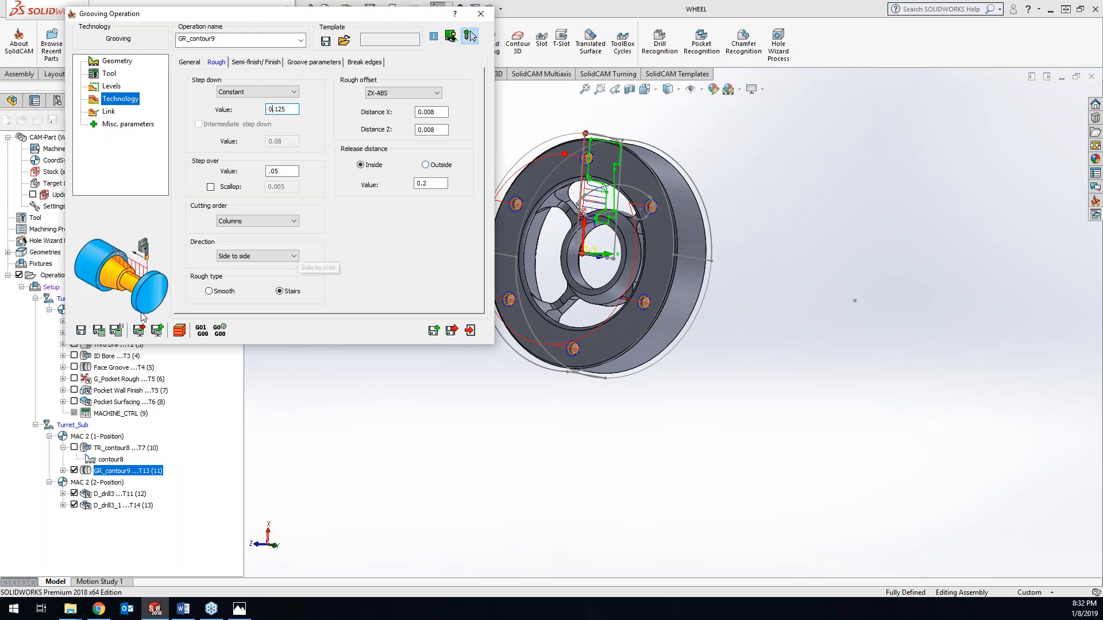
click(99, 331)
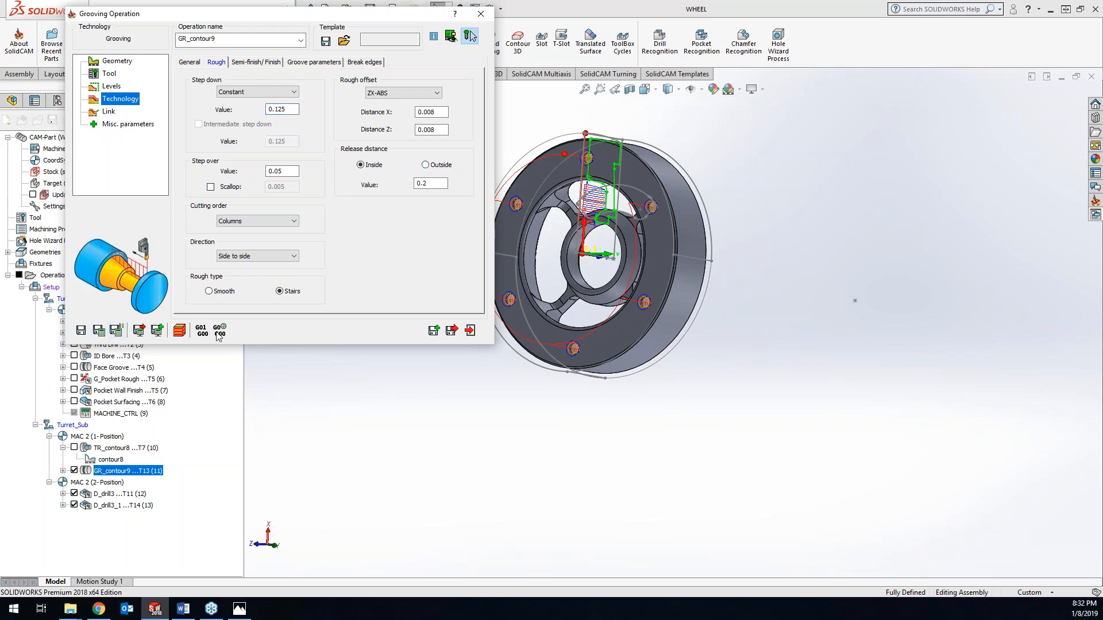
- Simulate the GR_contour9 grooving toolpath in Turning mode and pause it after the finishing pass
click(181, 332)
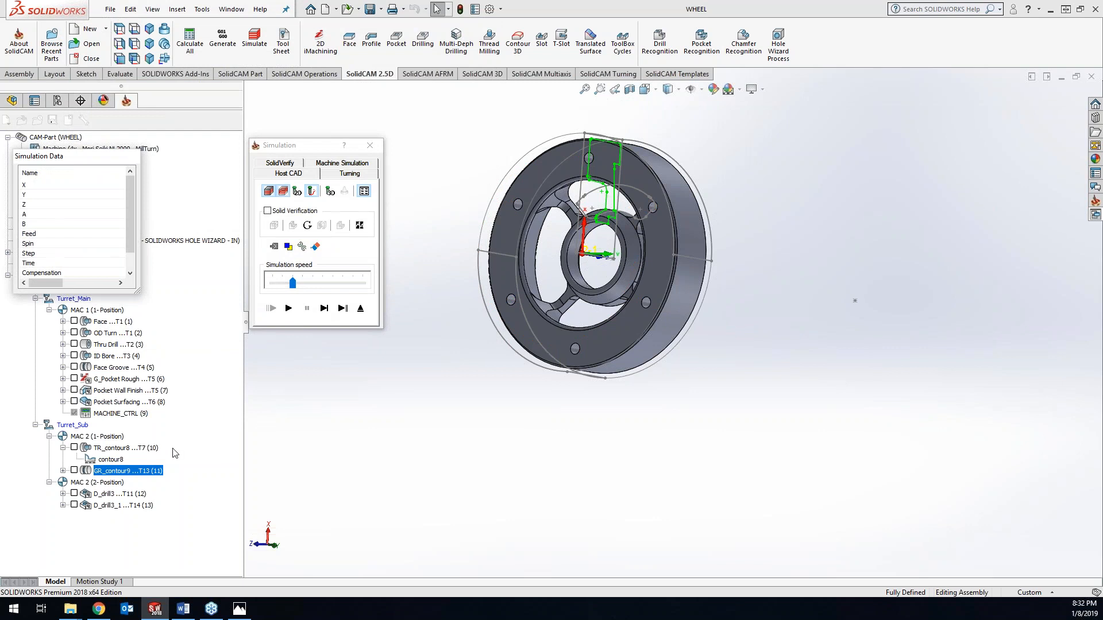
click(283, 192)
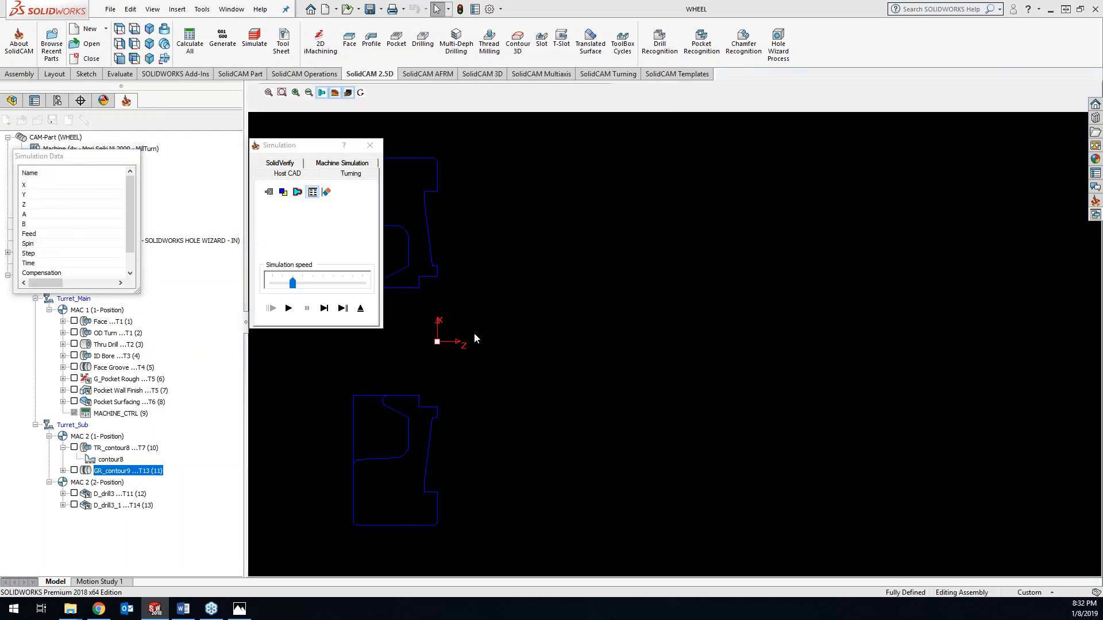
click(289, 308)
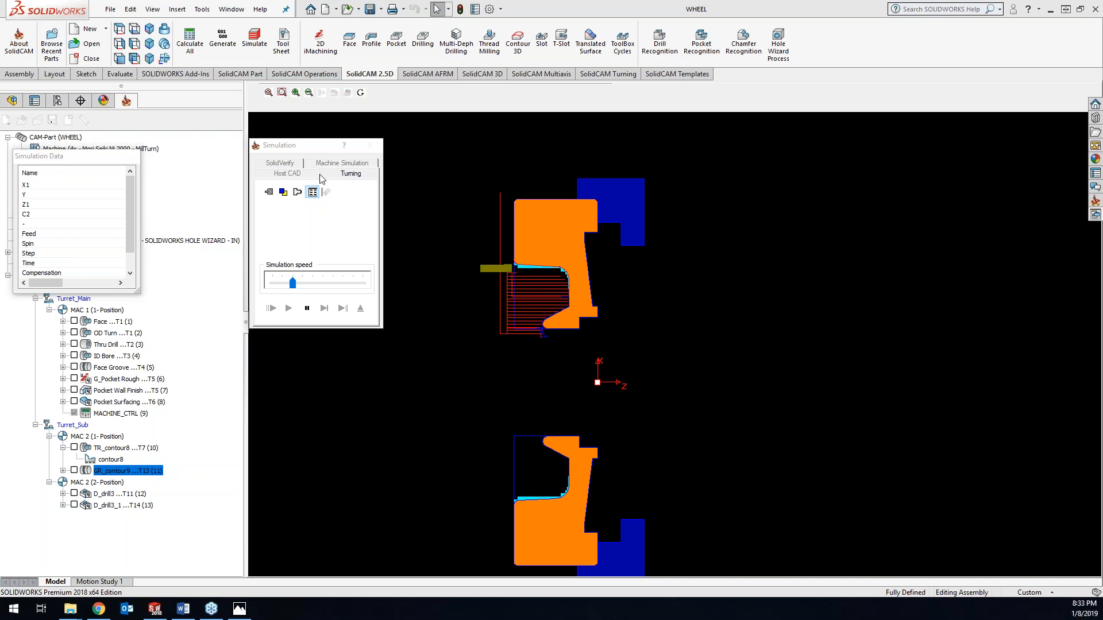
click(307, 308)
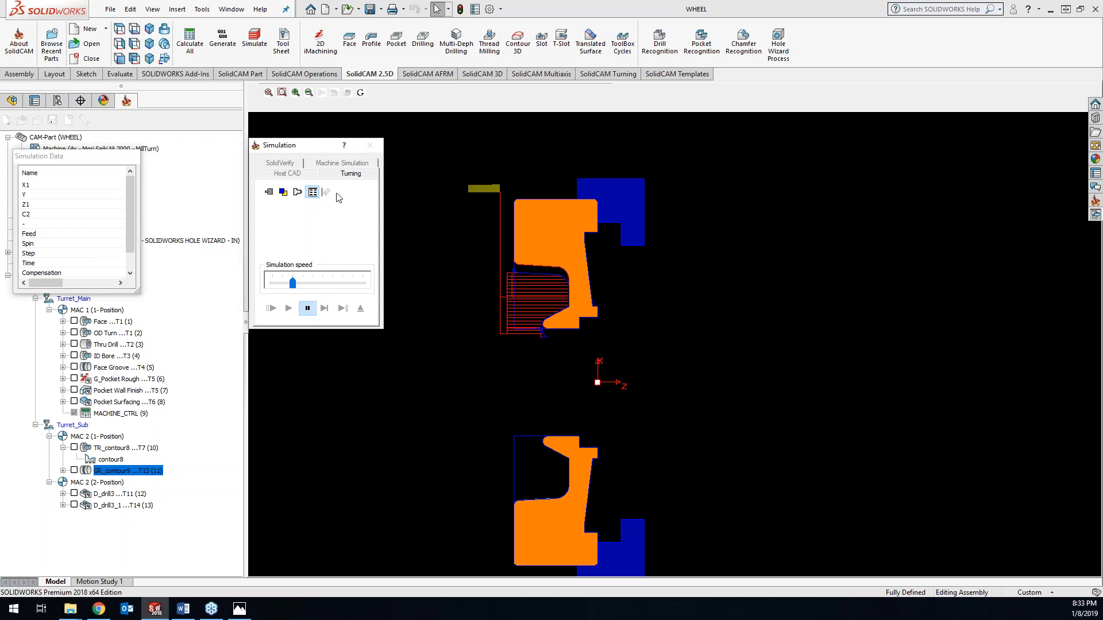
- Try to exit the unresponsive simulation, choosing to wait for the program to respond before closing it again
click(374, 148)
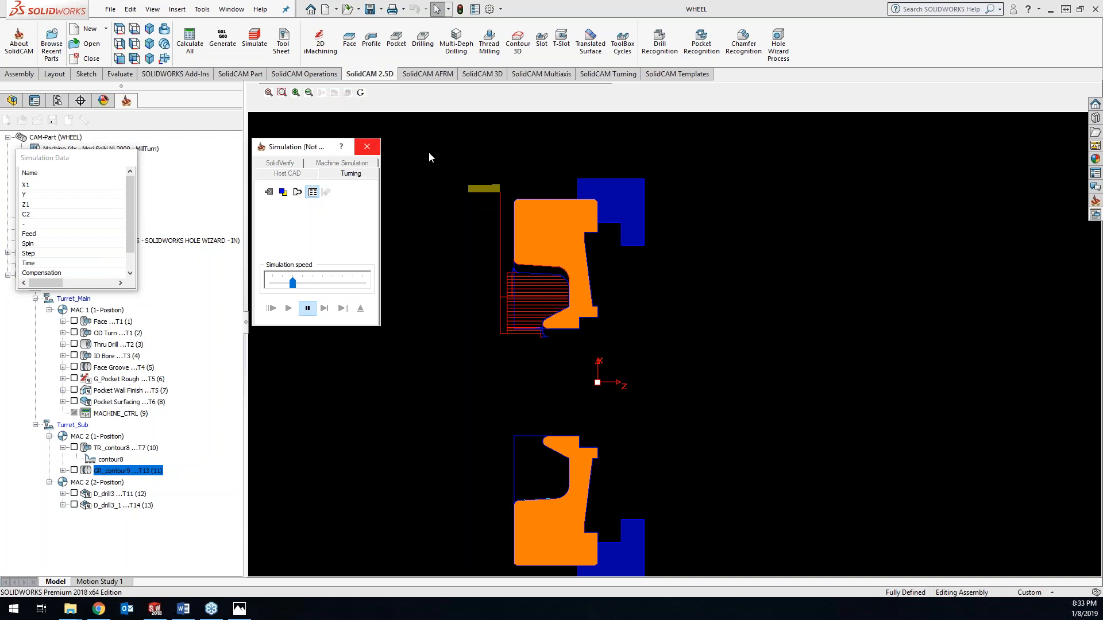
click(367, 146)
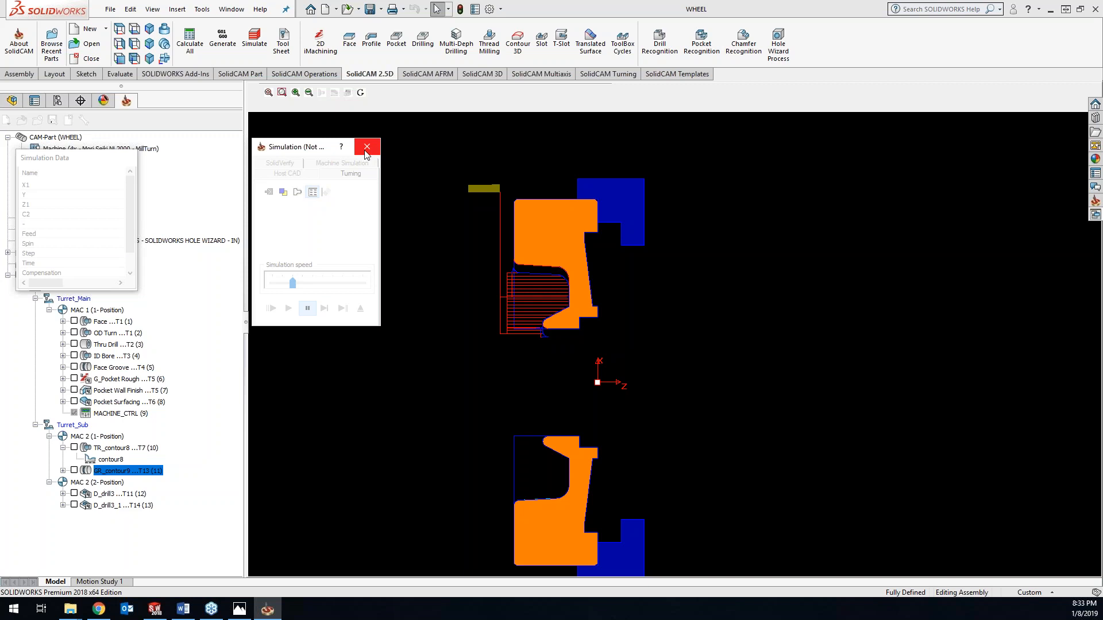
click(366, 148)
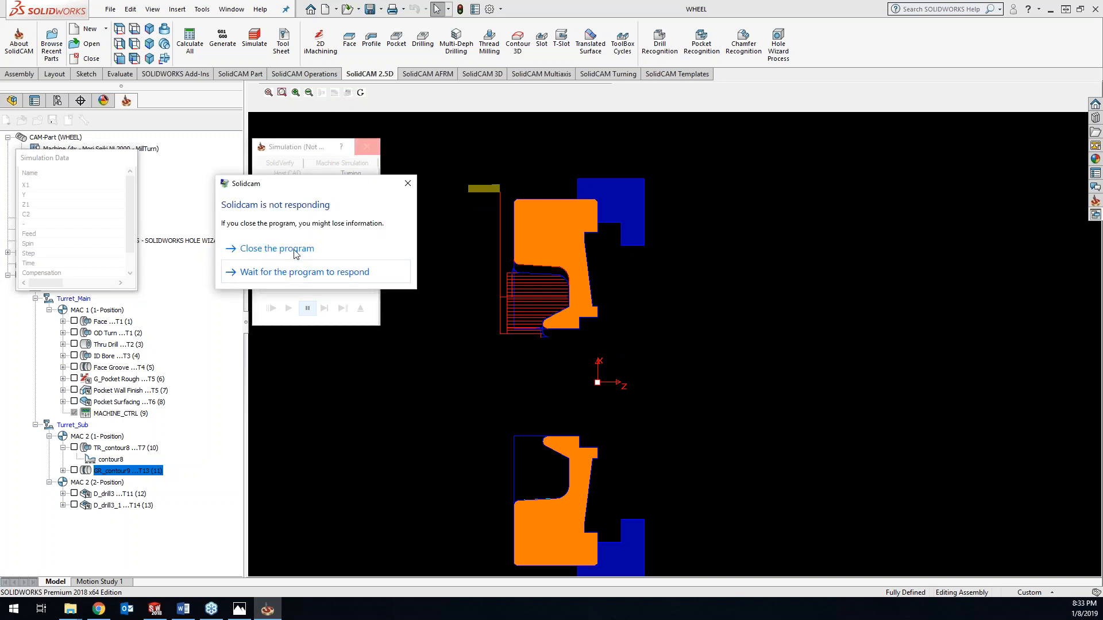
click(295, 273)
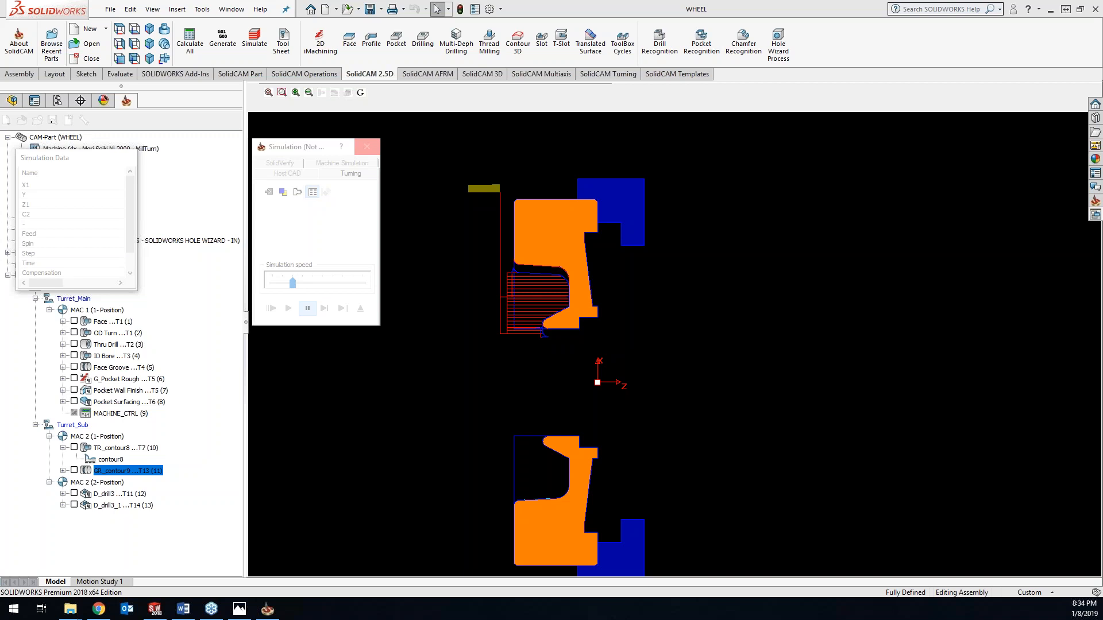
click(367, 146)
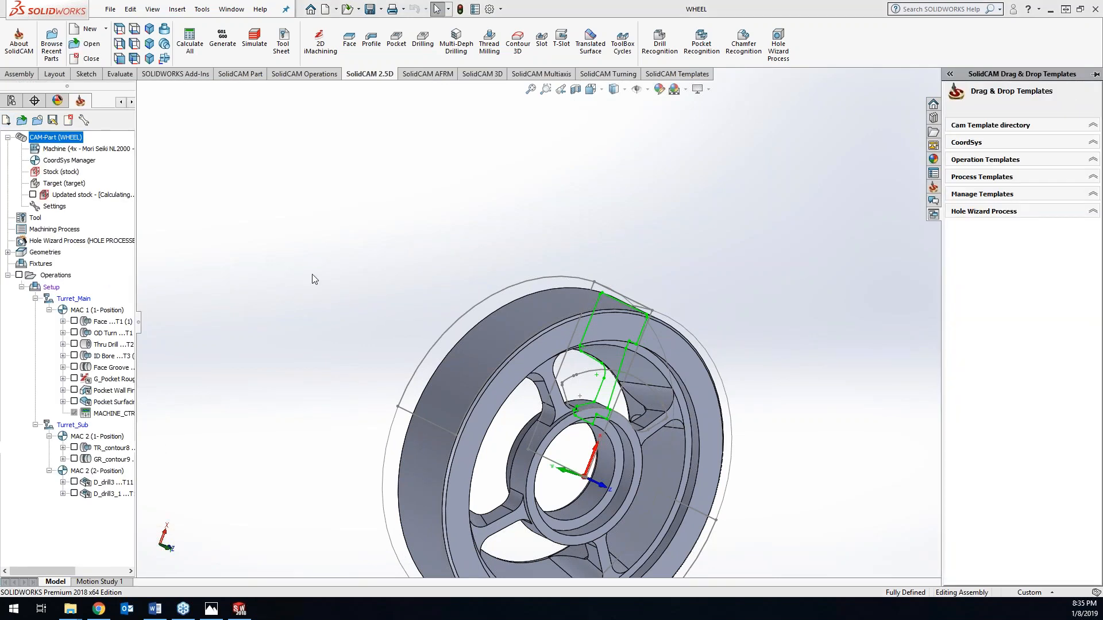
- Examine the origins and Z directions of MAC 2's two positions in the CoordSys Manager with MAC 1 hidden
double_click(78, 162)
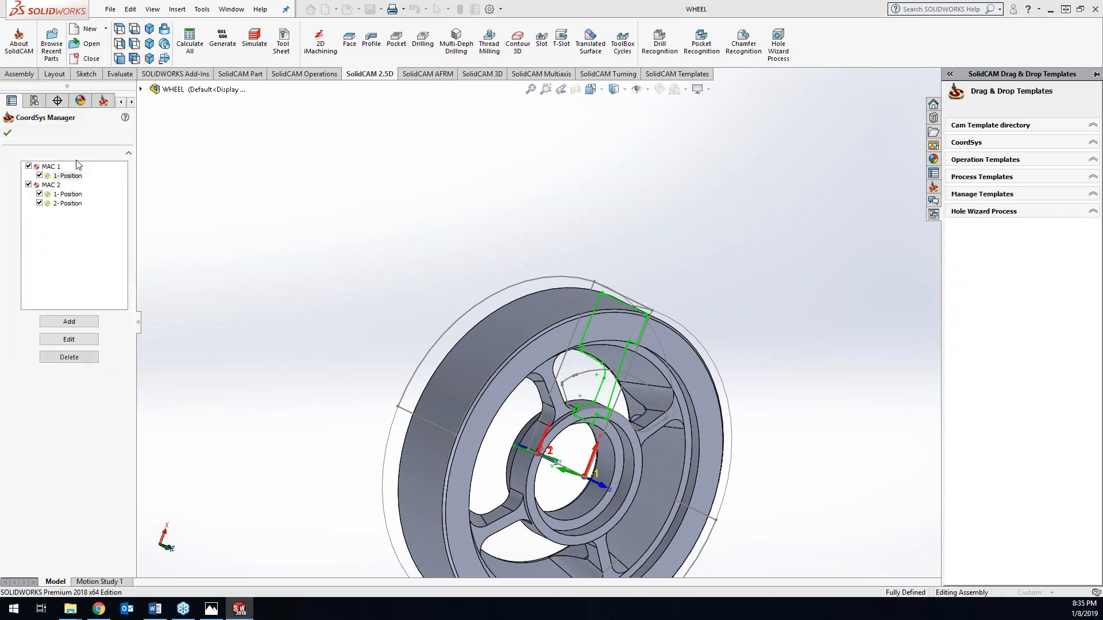
click(28, 166)
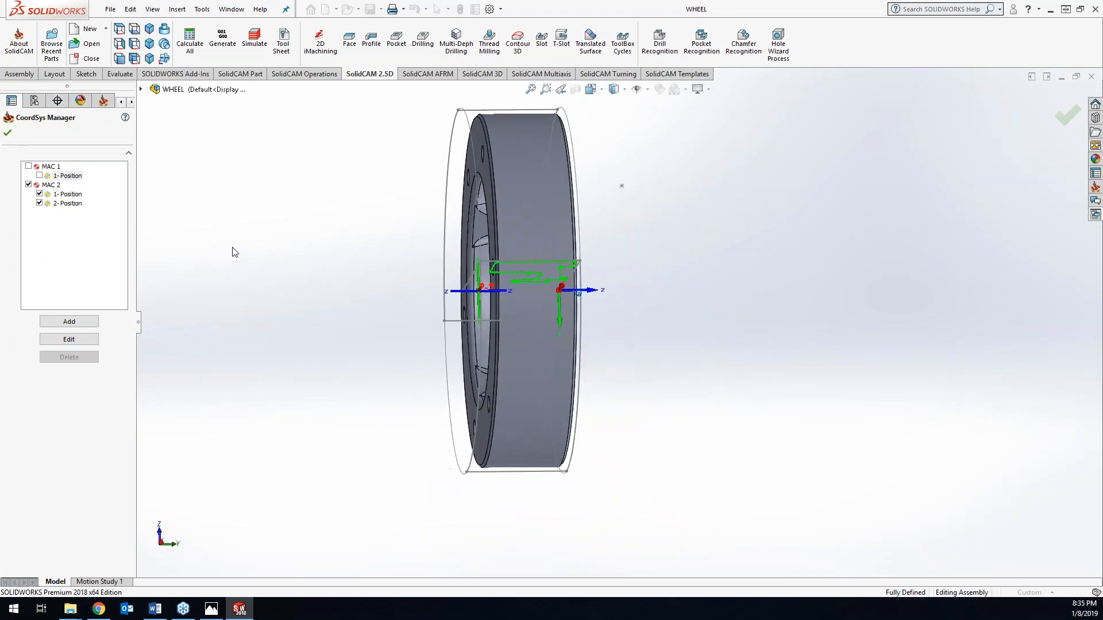
click(40, 204)
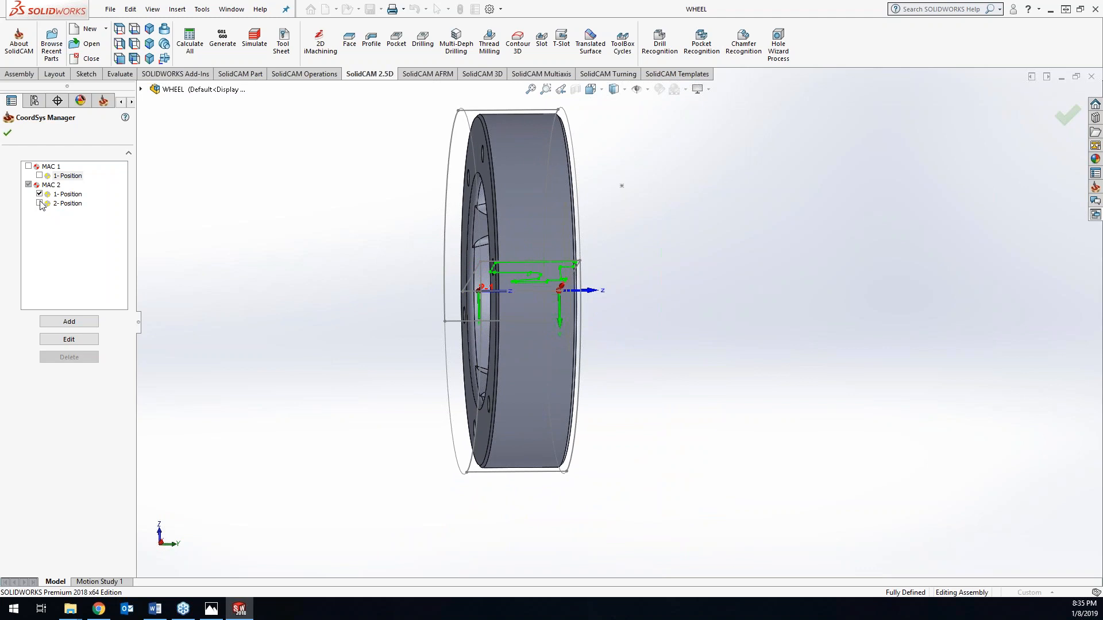
click(39, 204)
middle_drag(611, 300, 658, 325)
click(40, 176)
scroll(584, 315, down, 3)
middle_drag(432, 283, 432, 312)
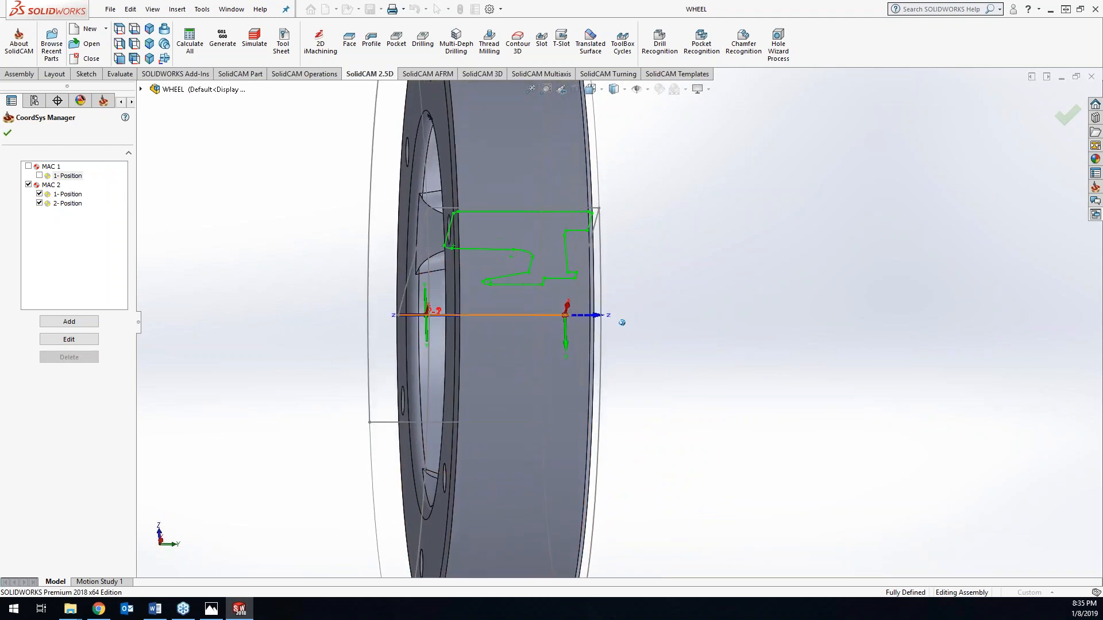
middle_drag(622, 323, 623, 320)
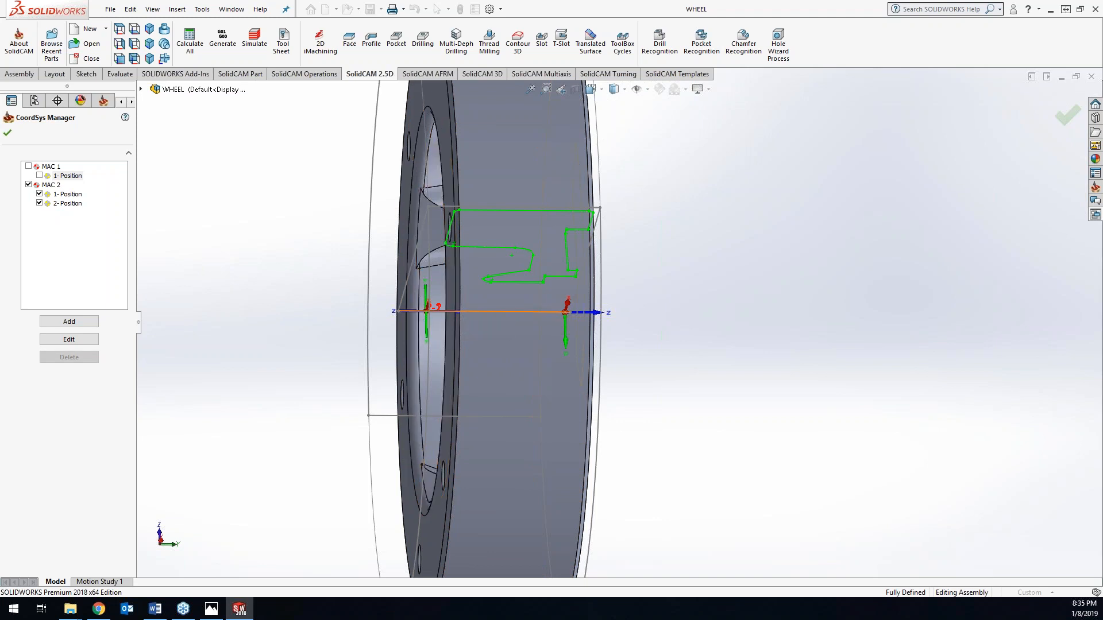
middle_drag(270, 293, 419, 242)
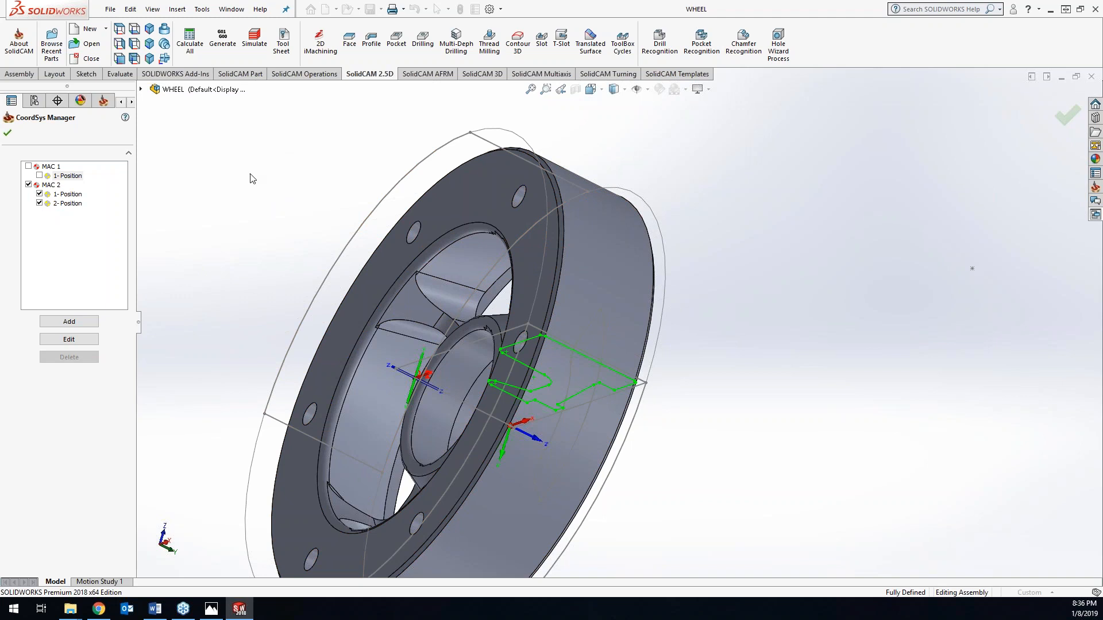
click(8, 133)
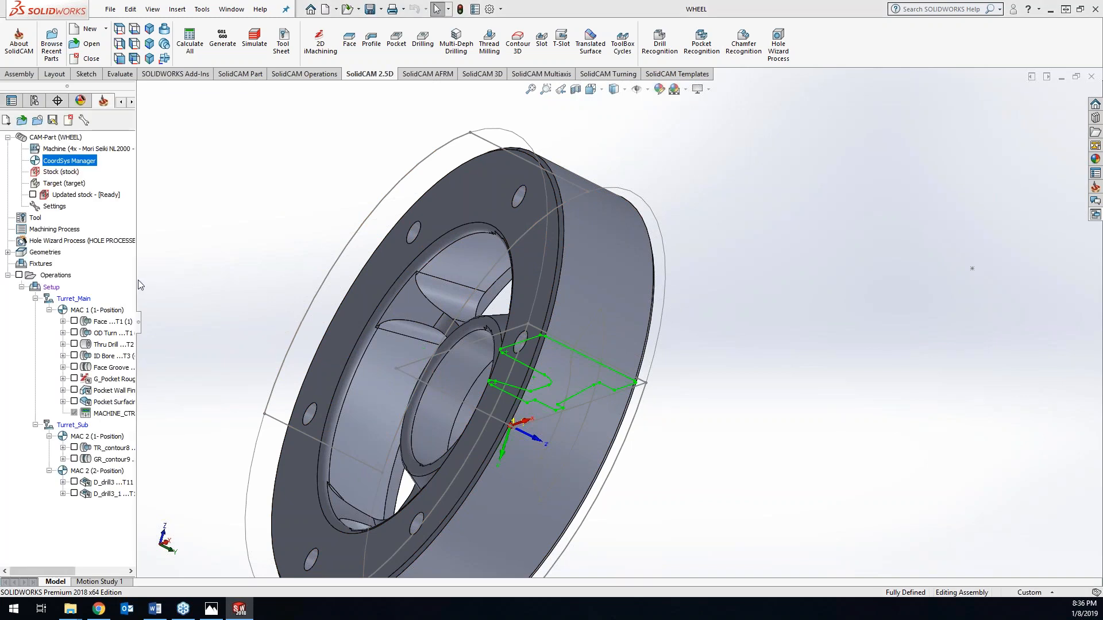
- Widen the CAM tree and look over the commands available for the ID Bore operation
drag(137, 285, 190, 278)
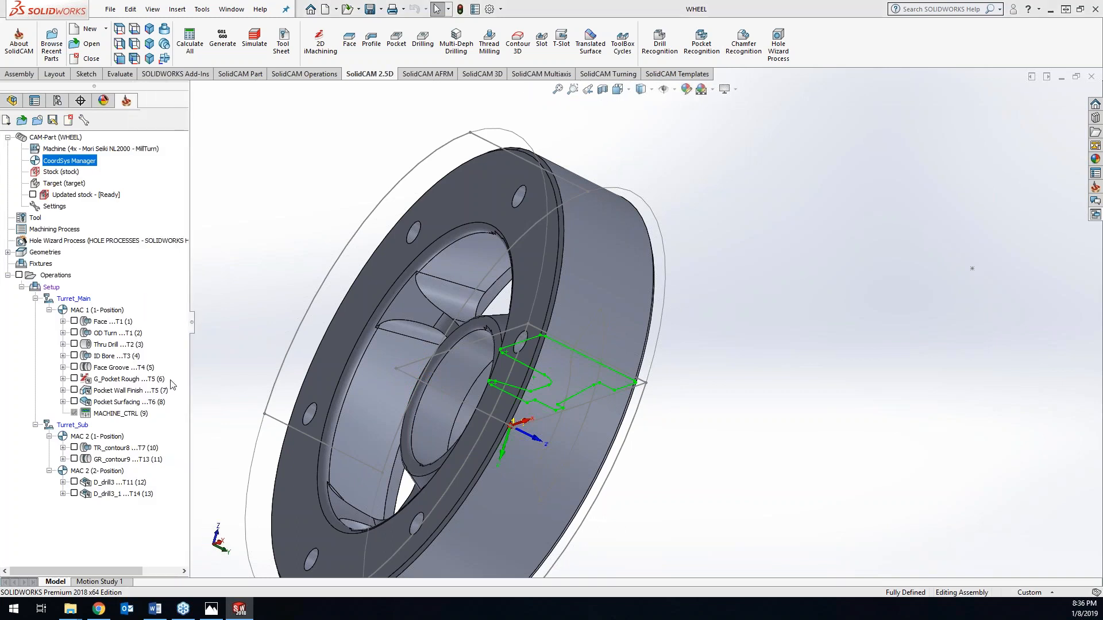
right_click(110, 355)
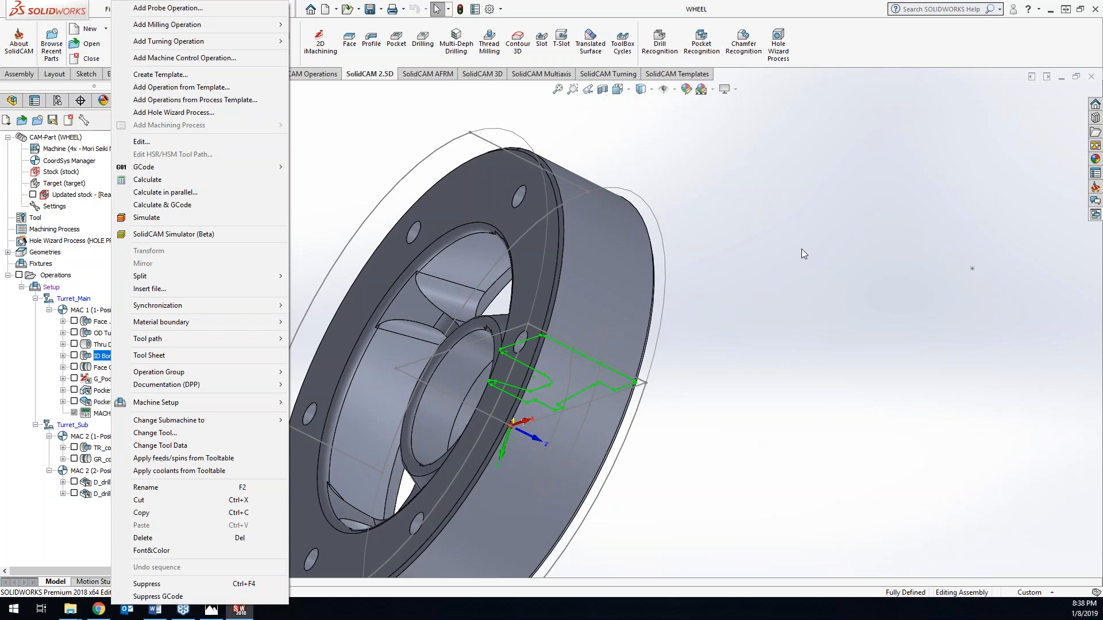
click(927, 270)
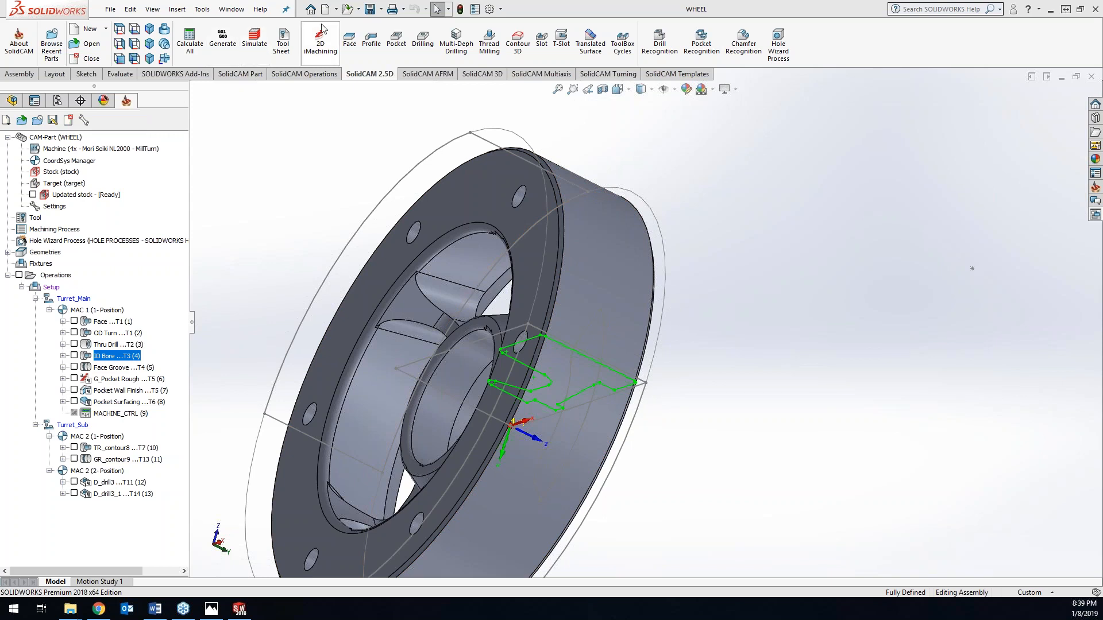
- Open the L32-1M12-TestPart model from the DATA (D:) drive and inspect its threaded end and side holes
click(347, 10)
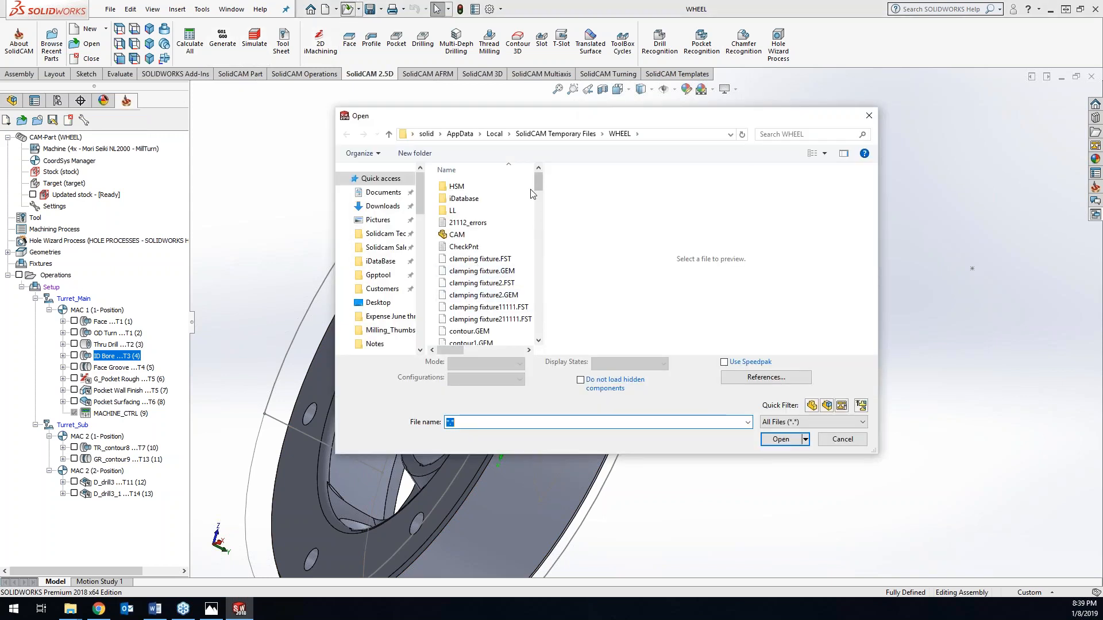
scroll(409, 271, down, 5)
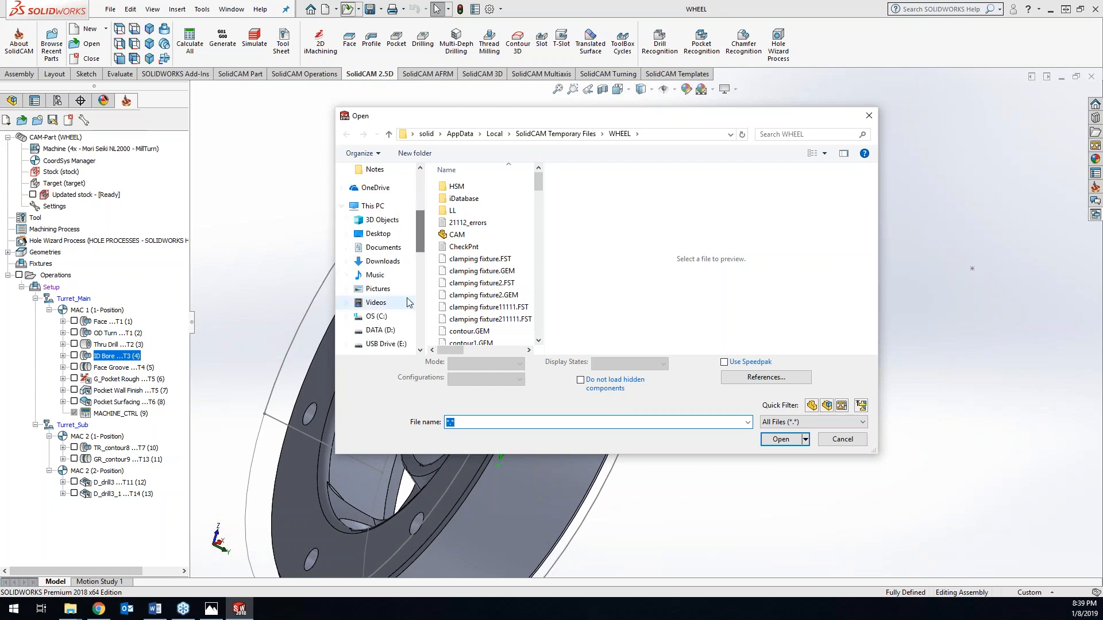
click(380, 331)
drag(540, 118, 1102, 269)
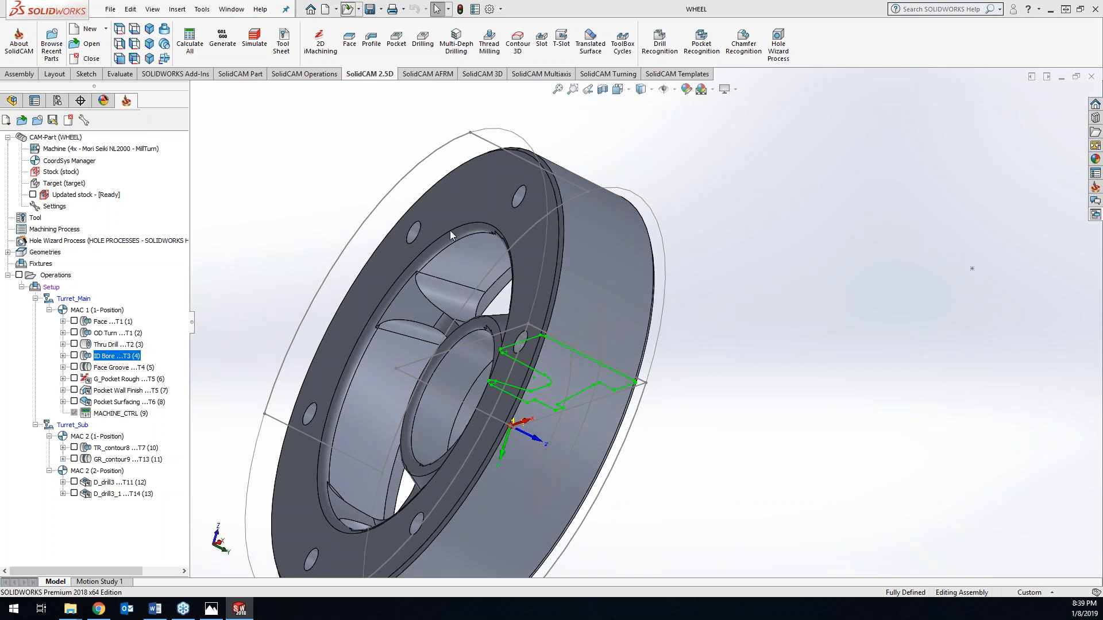
key(ctrl+Tab)
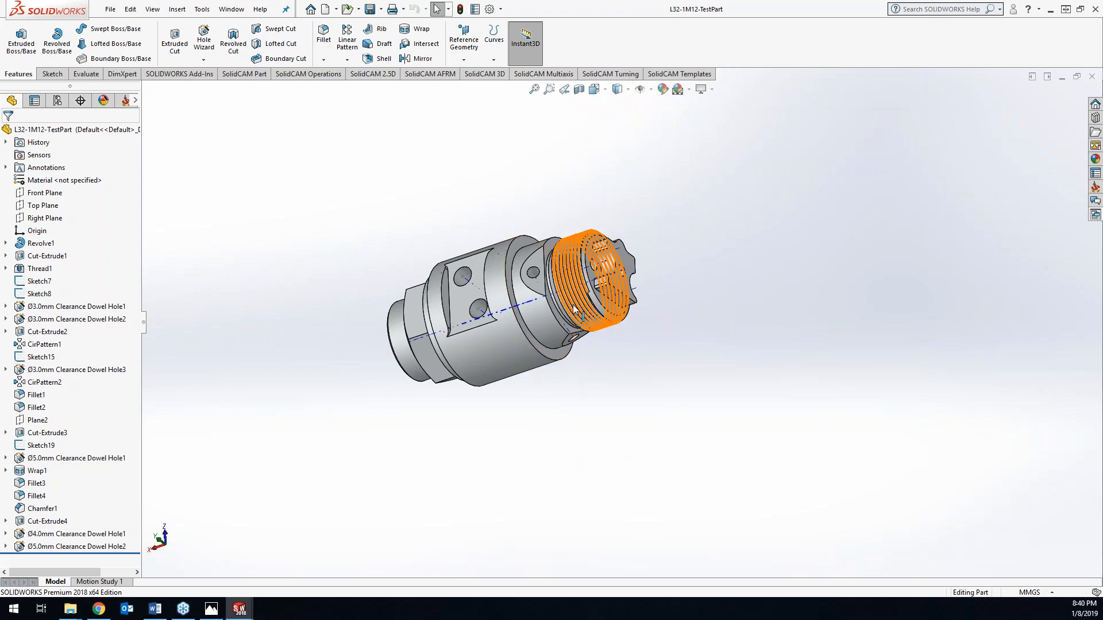
middle_drag(652, 295, 519, 480)
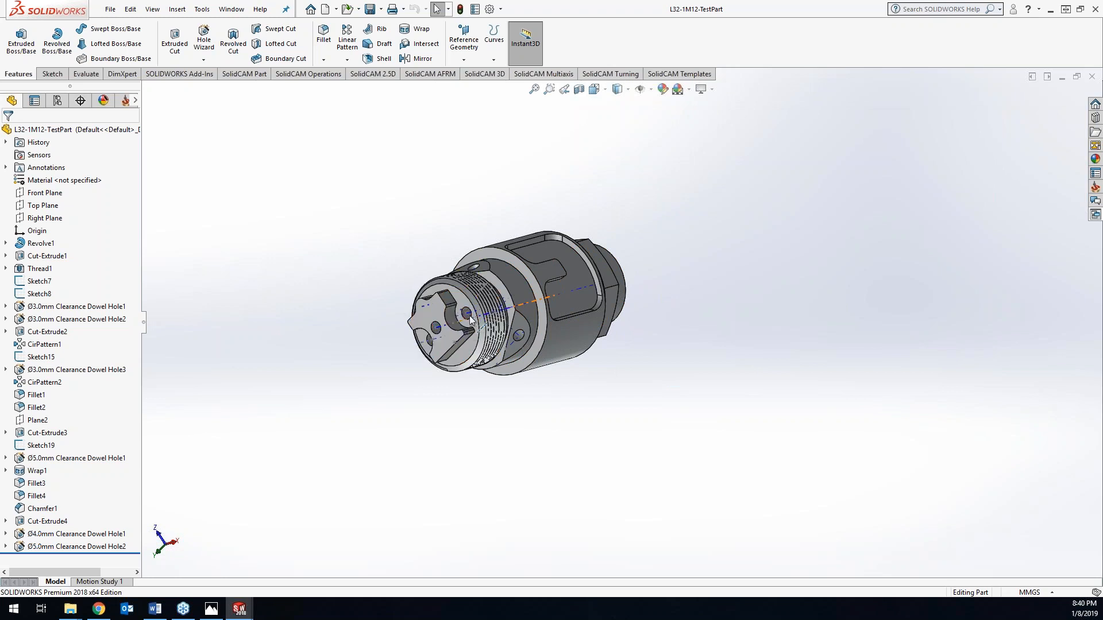
middle_drag(470, 316, 666, 334)
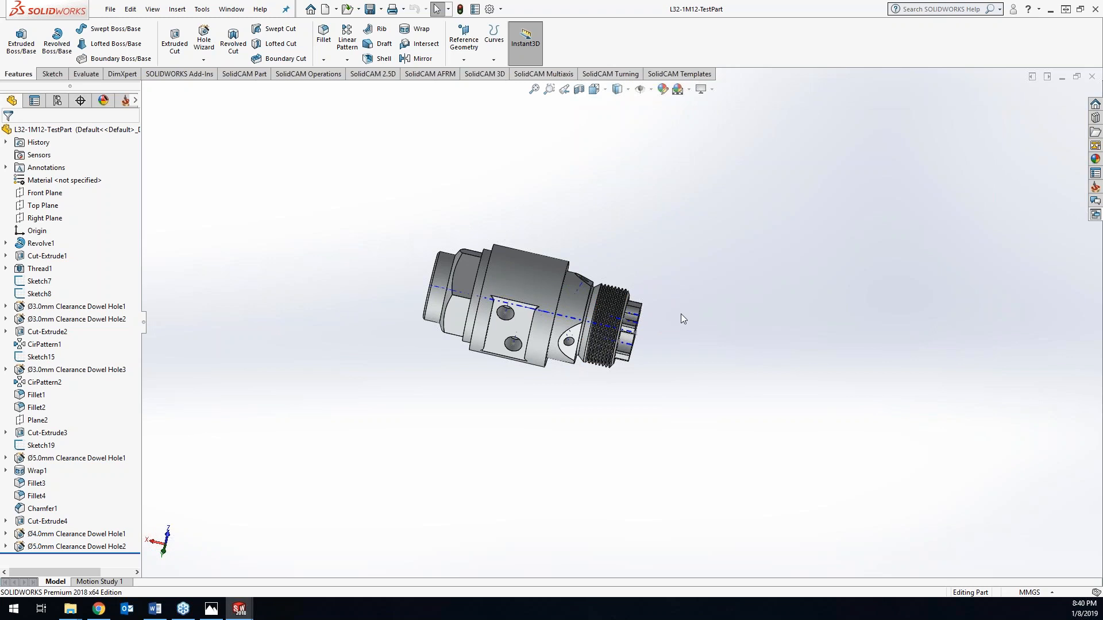